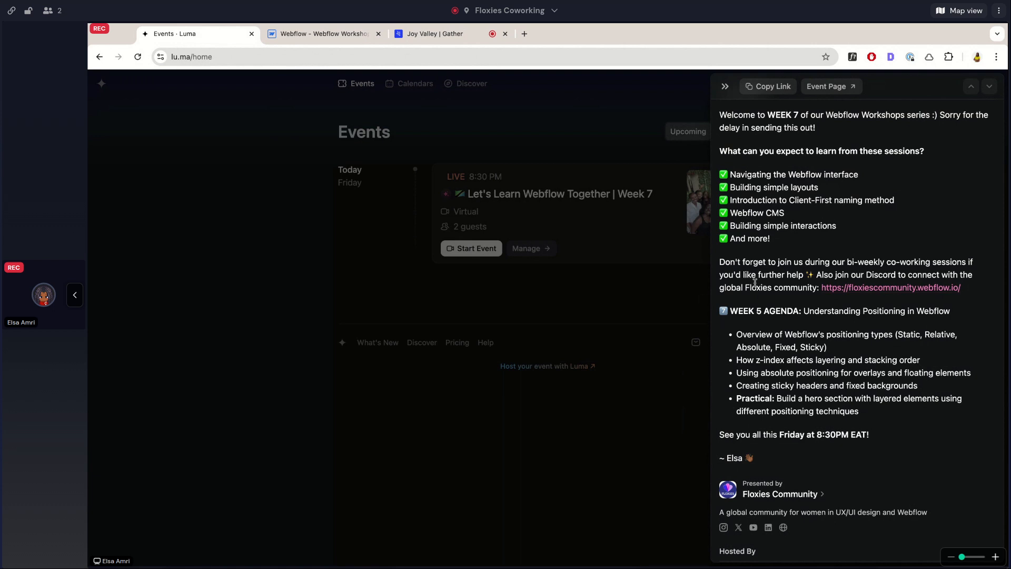
# Switch to the Webflow project's Week 7 page and add a div block inside the body.
pyautogui.click(318, 37)
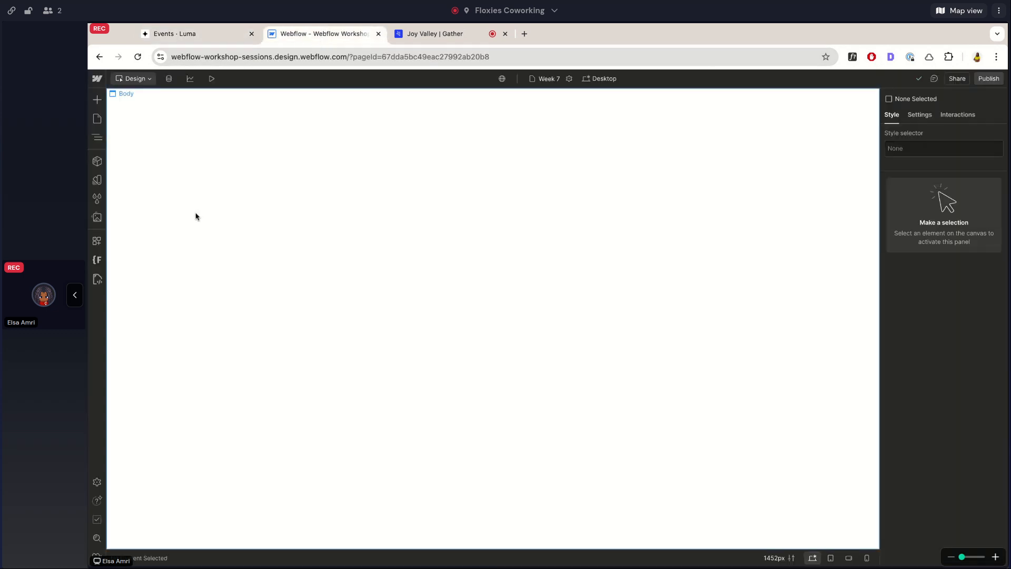
pyautogui.click(97, 138)
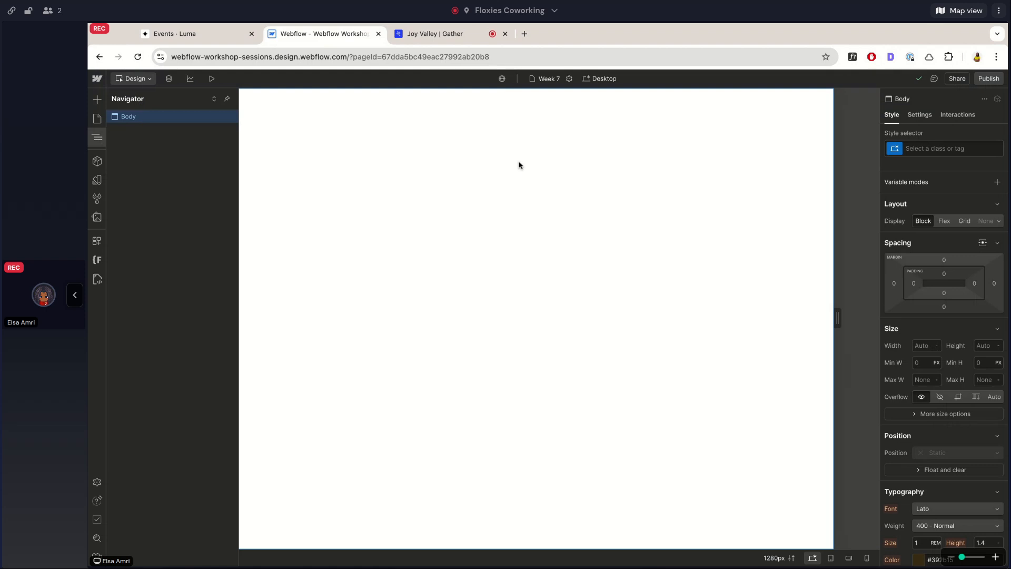
pyautogui.click(519, 164)
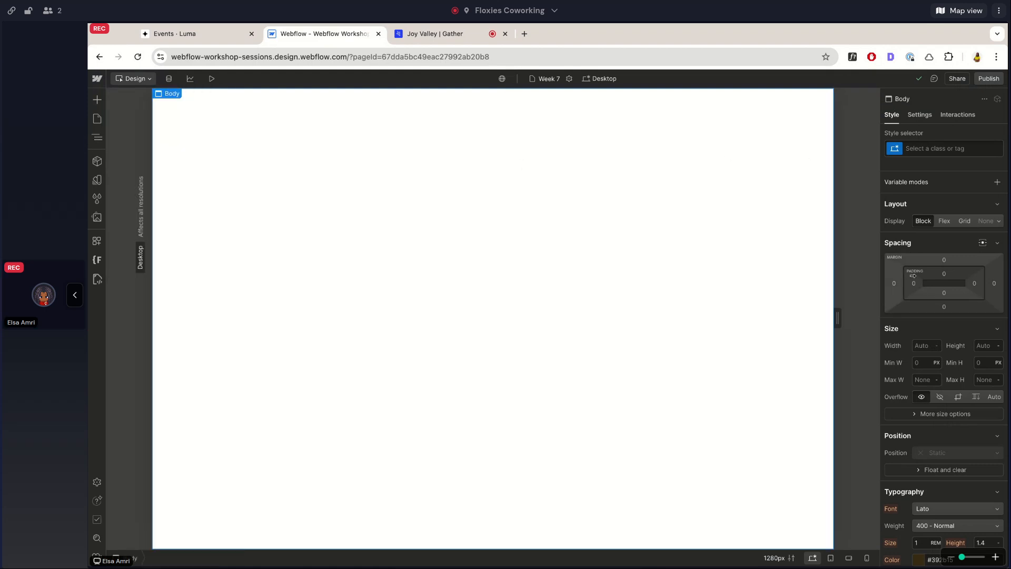
pyautogui.scroll(-3, 963, 326)
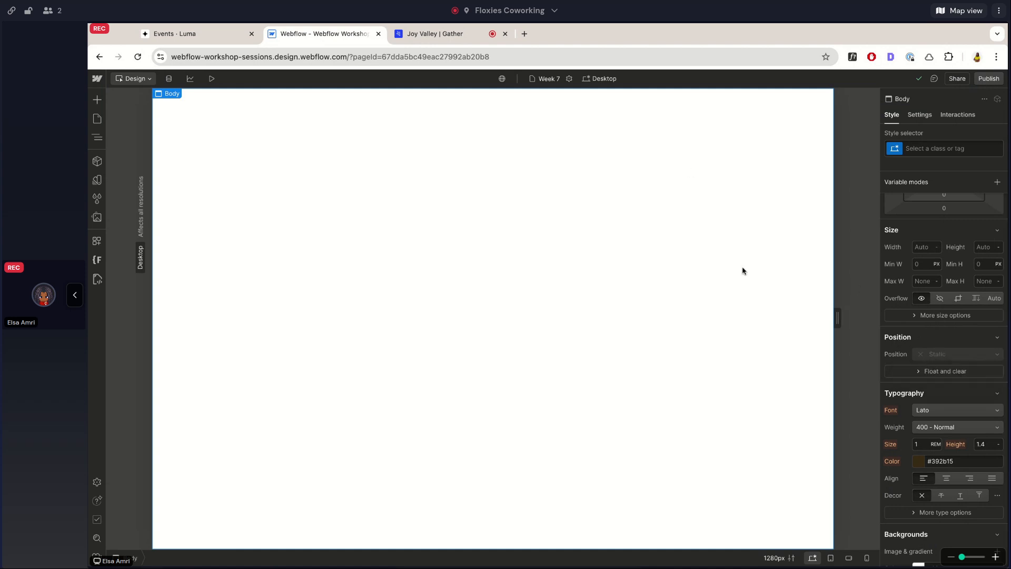
pyautogui.press('super+e')
pyautogui.write('div')
pyautogui.press('Return')
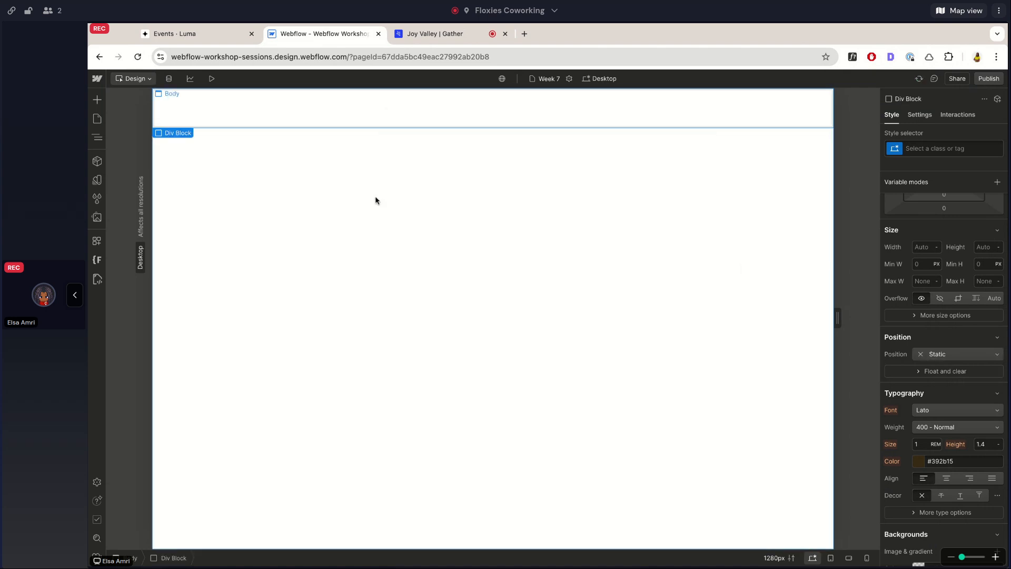
# Review the position types for the new div block and set its position to Relative.
pyautogui.scroll(-1, 938, 326)
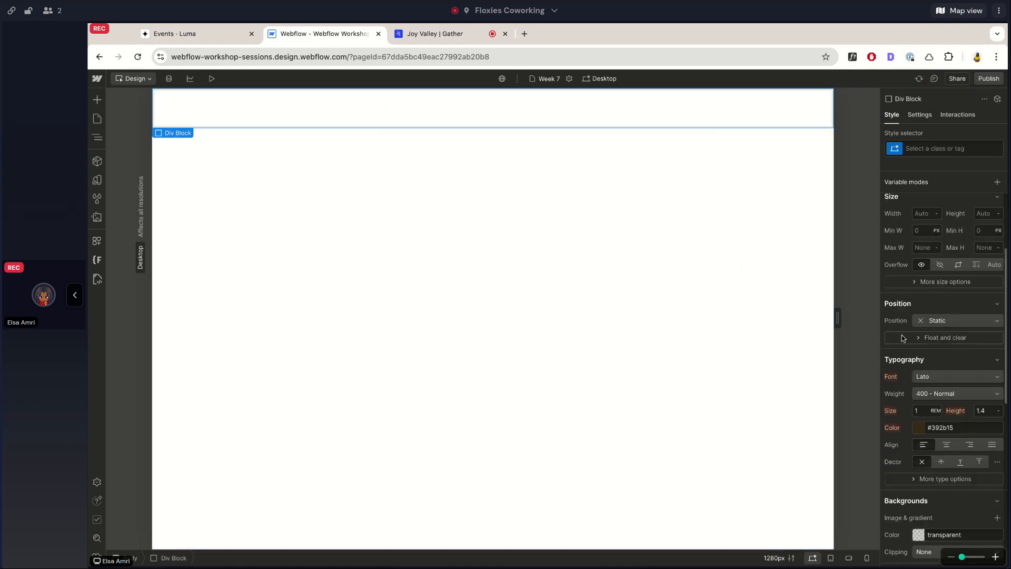
pyautogui.click(940, 323)
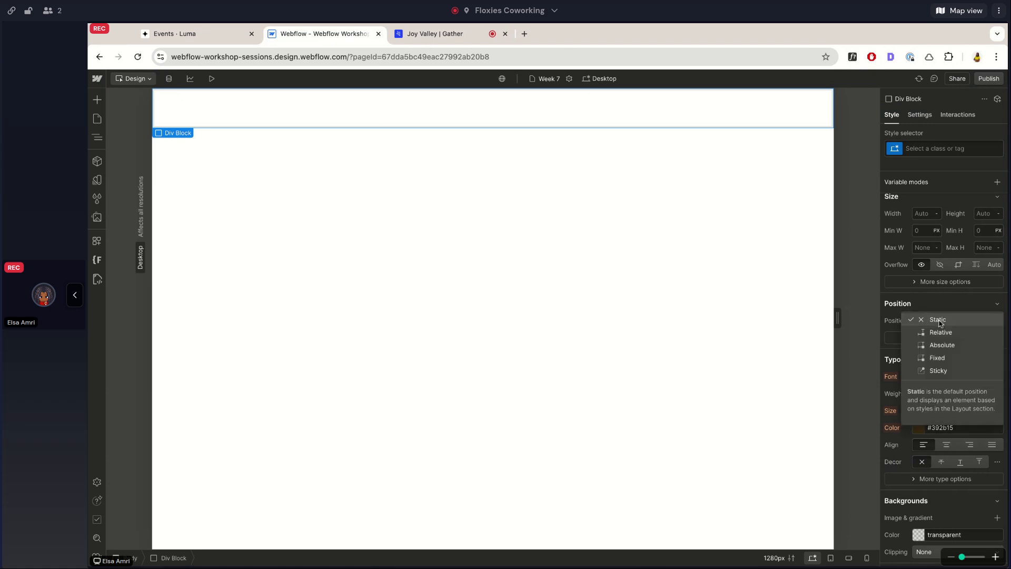
pyautogui.click(940, 322)
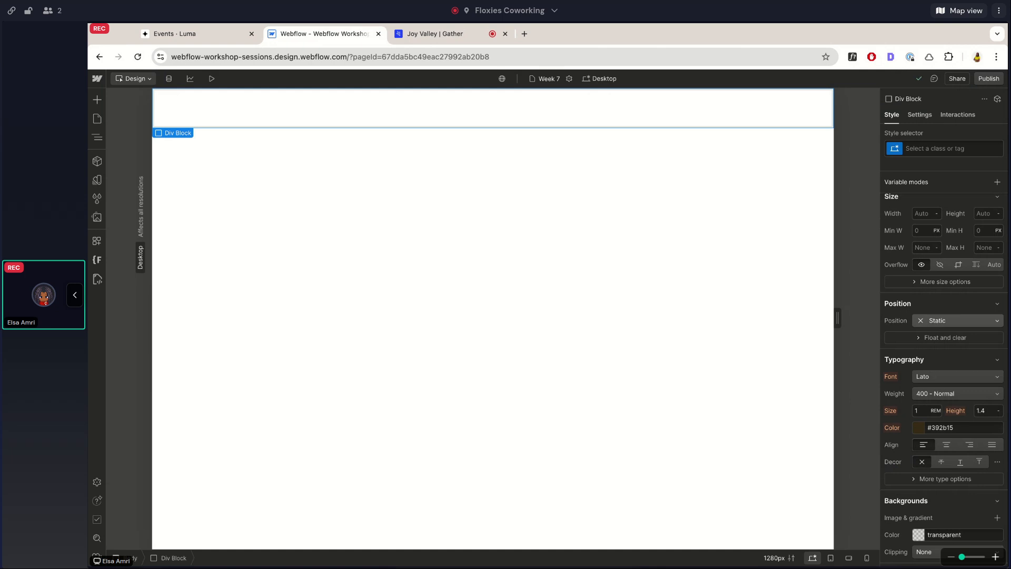
pyautogui.click(939, 325)
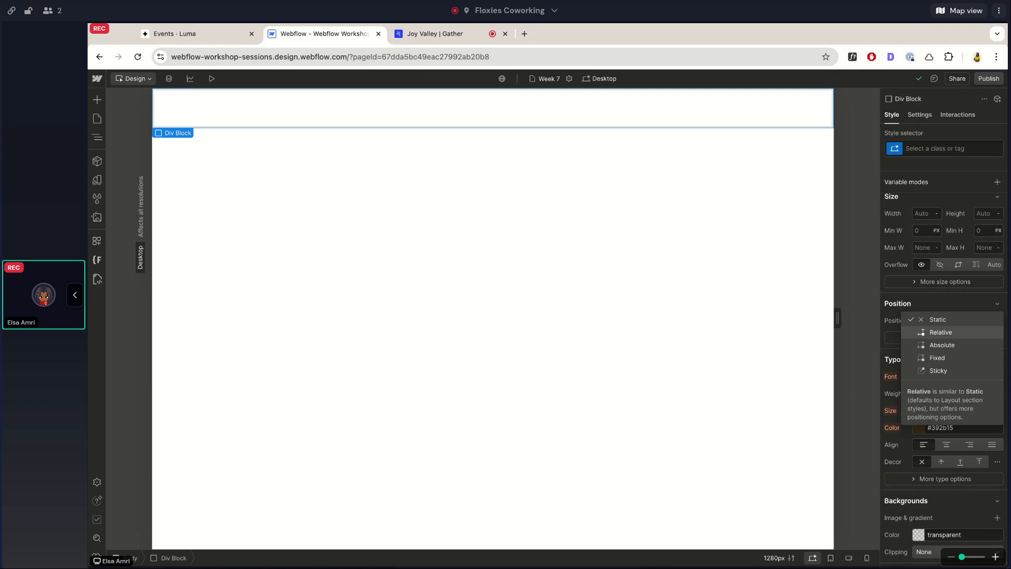
pyautogui.click(940, 332)
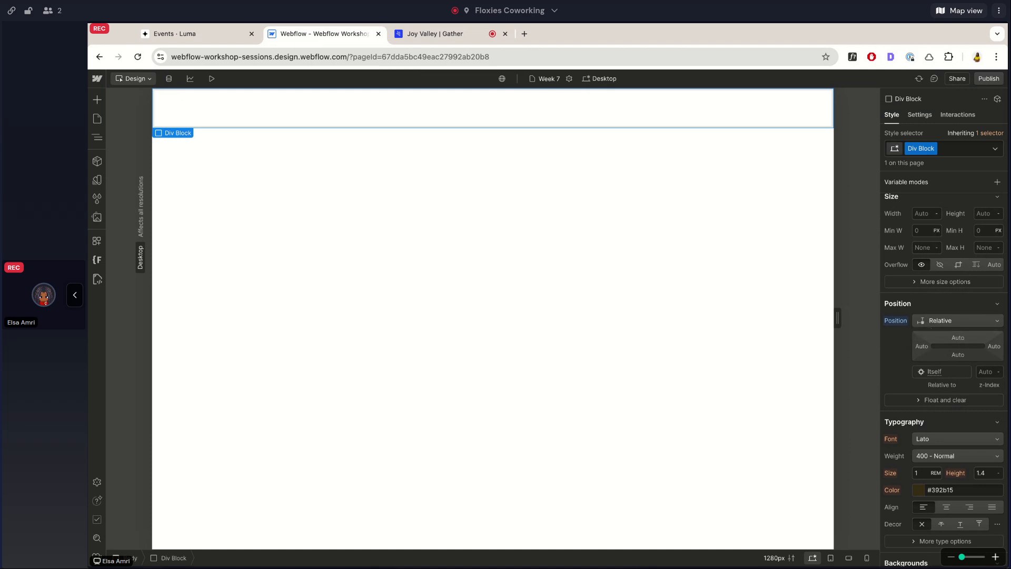
# Set the div block's background colour to black (#000000).
pyautogui.scroll(-8, 936, 299)
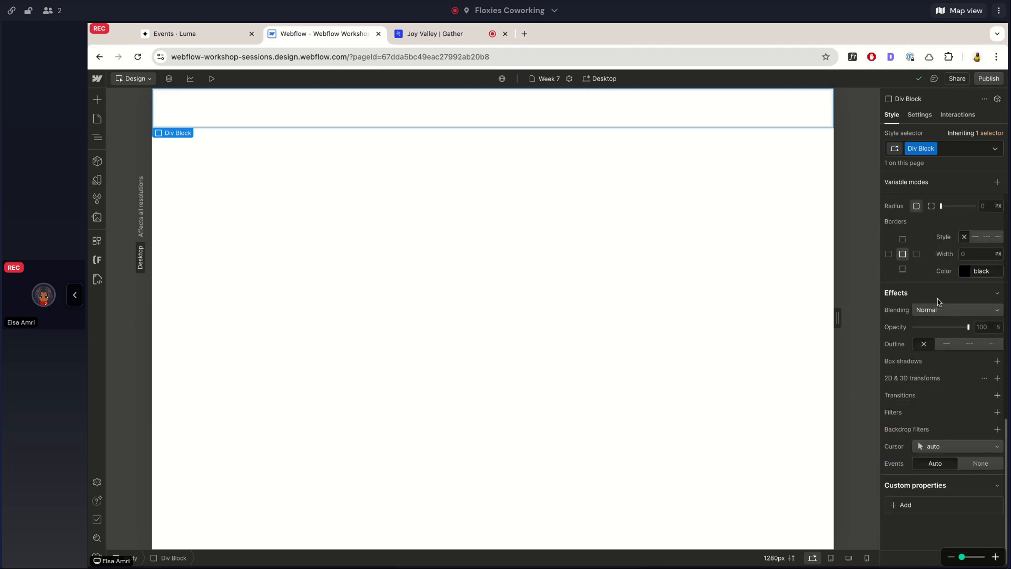
pyautogui.scroll(4, 927, 369)
pyautogui.click(919, 387)
pyautogui.click(883, 477)
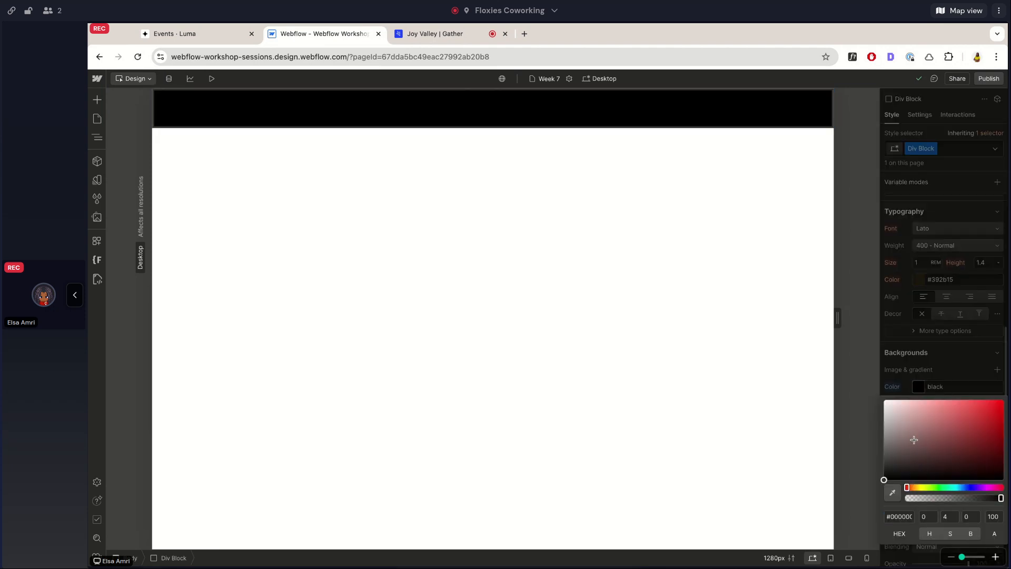
# Try left position offsets of 307 and then -348 on the div block, and undo them.
pyautogui.scroll(2, 937, 319)
pyautogui.scroll(5, 937, 320)
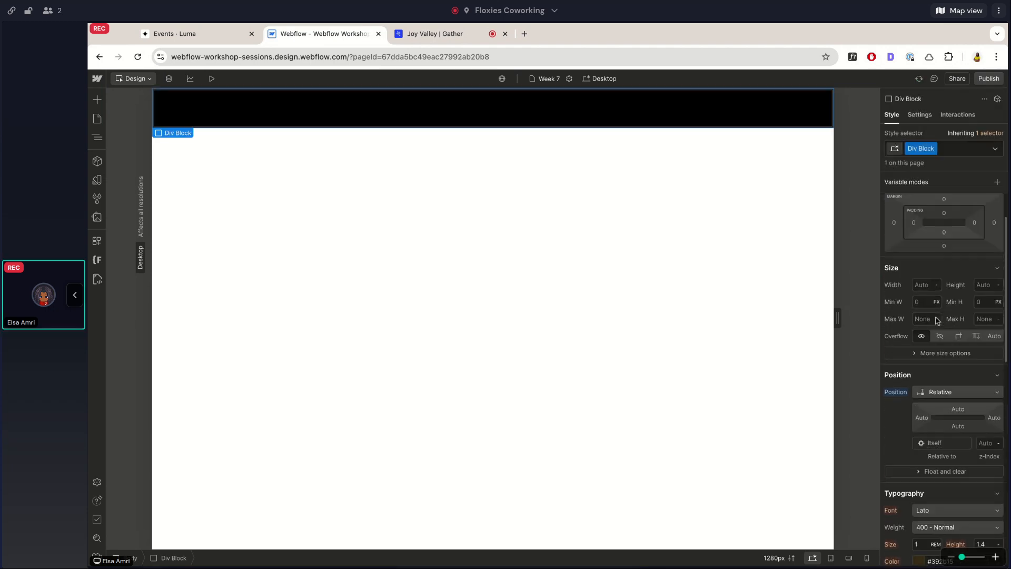
pyautogui.moveTo(919, 447)
pyautogui.mouseDown()
pyautogui.moveTo(954, 449)
pyautogui.moveTo(923, 449)
pyautogui.mouseUp()
pyautogui.keyDown('alt'); pyautogui.click(919, 448); pyautogui.keyUp('alt')
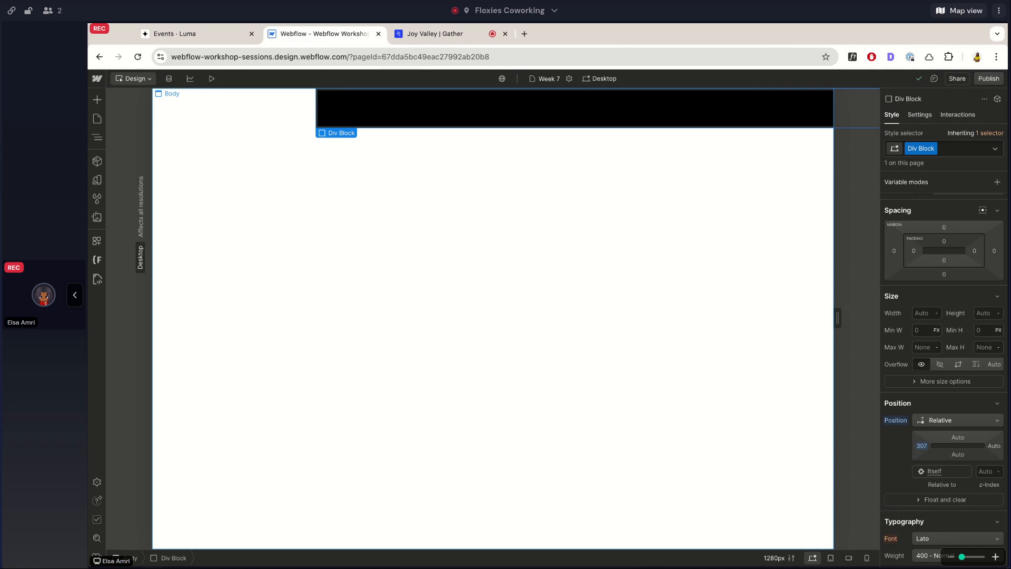
pyautogui.click(923, 447)
pyautogui.click(903, 518)
pyautogui.moveTo(922, 446); pyautogui.dragTo(790, 446)
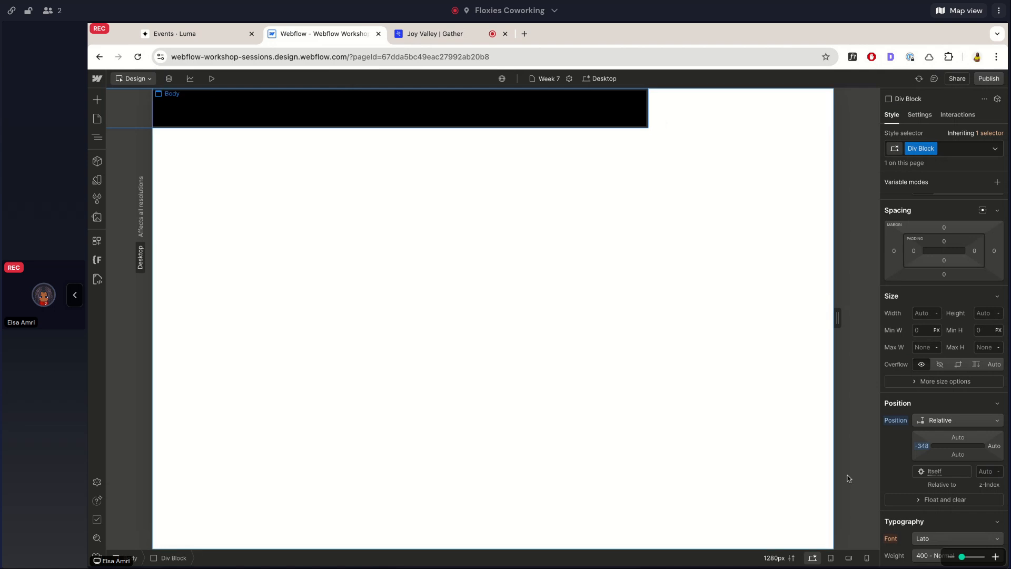
pyautogui.press('super+z')
# Try right position offsets of 656 and then -34 on the div block, undoing each one.
pyautogui.moveTo(998, 449); pyautogui.dragTo(1010, 448)
pyautogui.moveTo(683, 448); pyautogui.dragTo(647, 448)
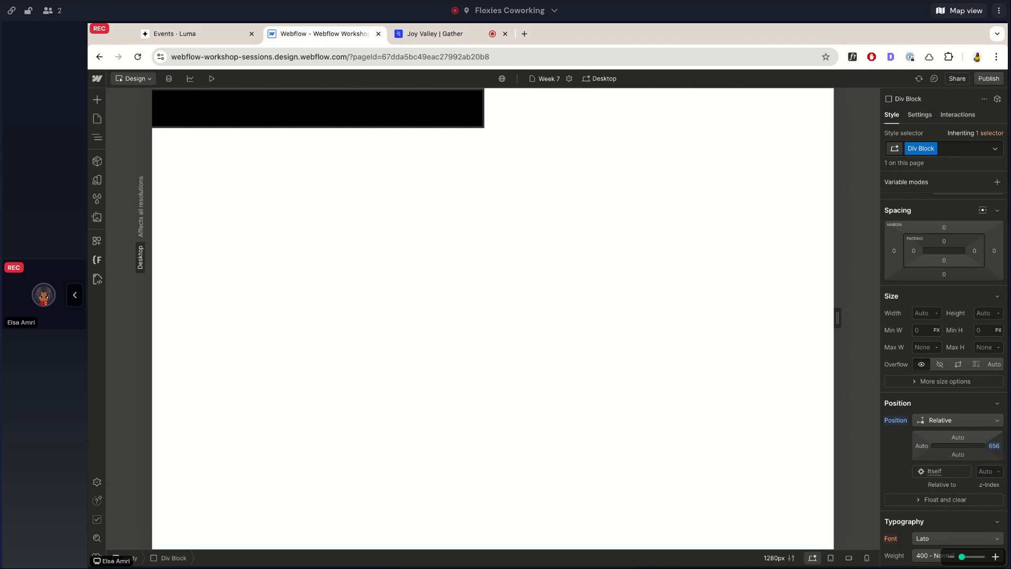
pyautogui.press('super+z')
pyautogui.moveTo(992, 450); pyautogui.dragTo(1010, 450)
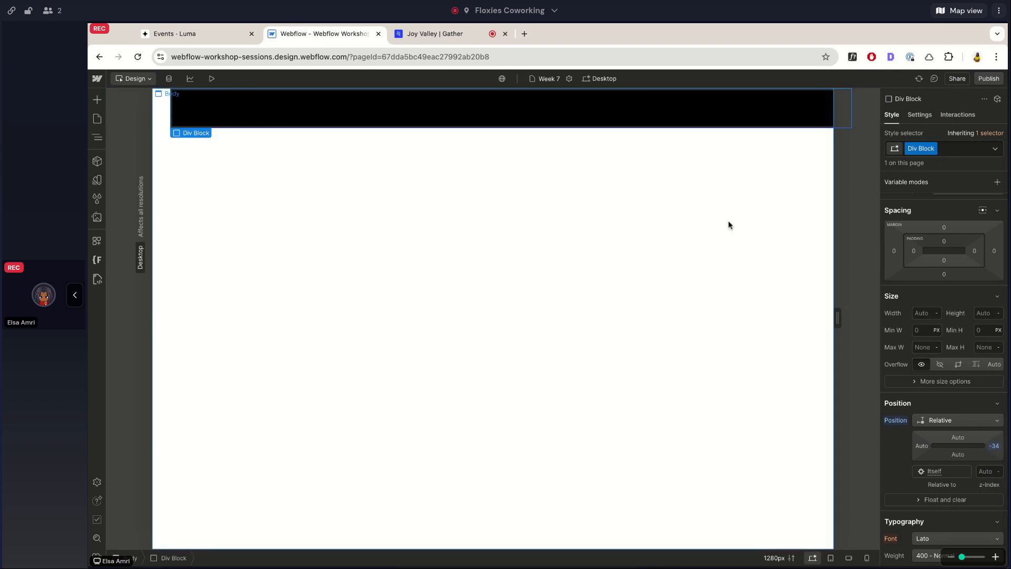
pyautogui.press('super+z')
# Try shifting the div block down with a top position offset, and undo the shift.
pyautogui.moveTo(958, 438)
pyautogui.mouseDown()
pyautogui.moveTo(961, 400)
pyautogui.moveTo(959, 443)
pyautogui.mouseUp()
pyautogui.scroll(-5, 959, 444)
pyautogui.scroll(-6, 965, 436)
pyautogui.scroll(1, 918, 197)
pyautogui.click(857, 216)
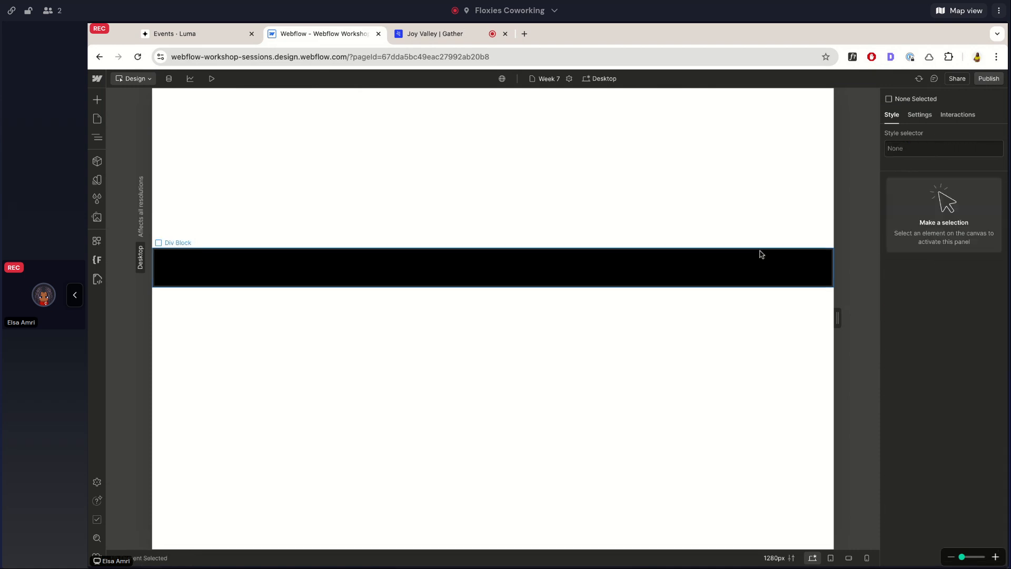
pyautogui.click(784, 269)
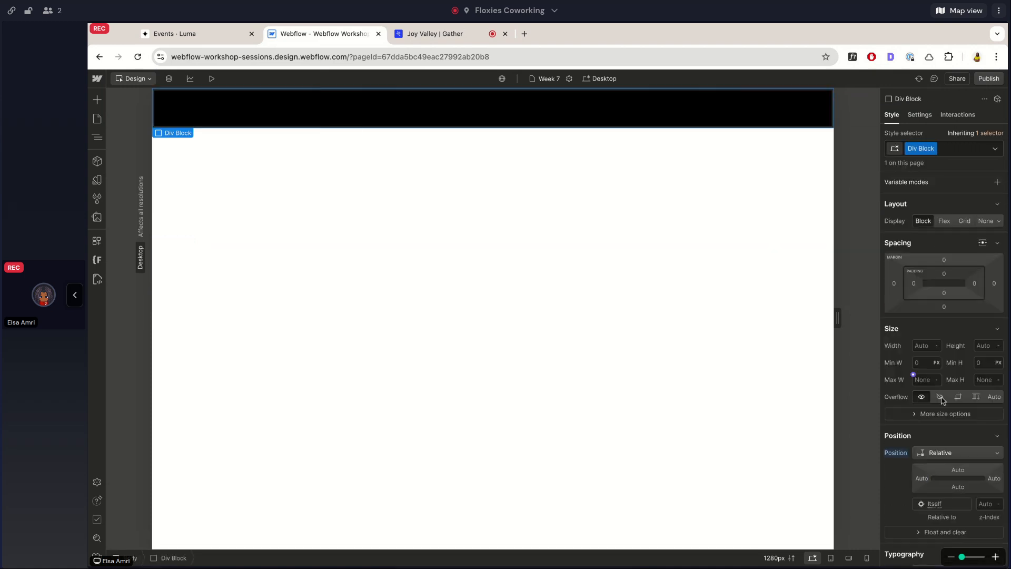
pyautogui.scroll(-1, 959, 452)
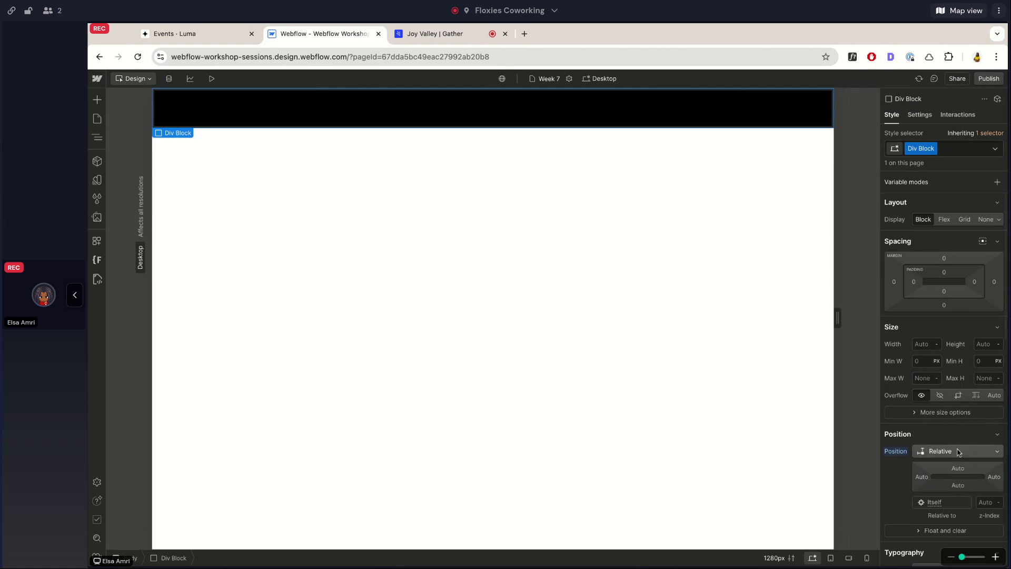
pyautogui.scroll(-2, 958, 452)
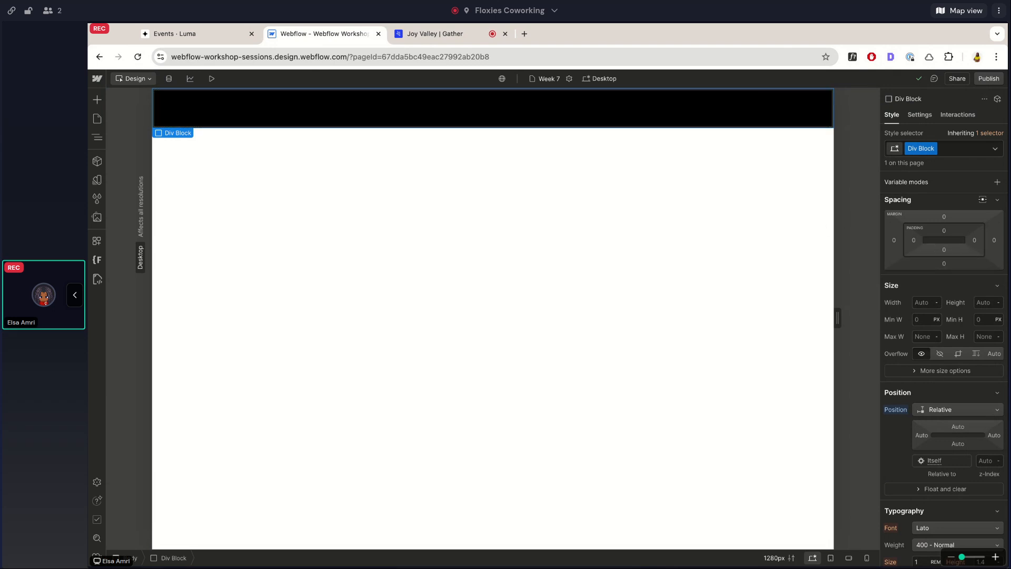
pyautogui.scroll(1, 965, 258)
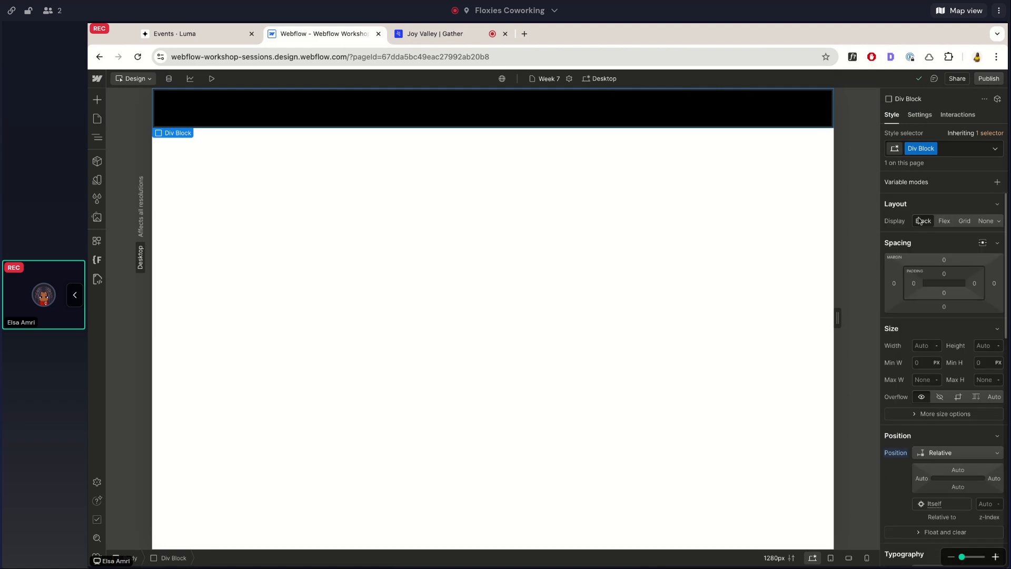
pyautogui.scroll(-1, 947, 398)
pyautogui.scroll(-1, 946, 399)
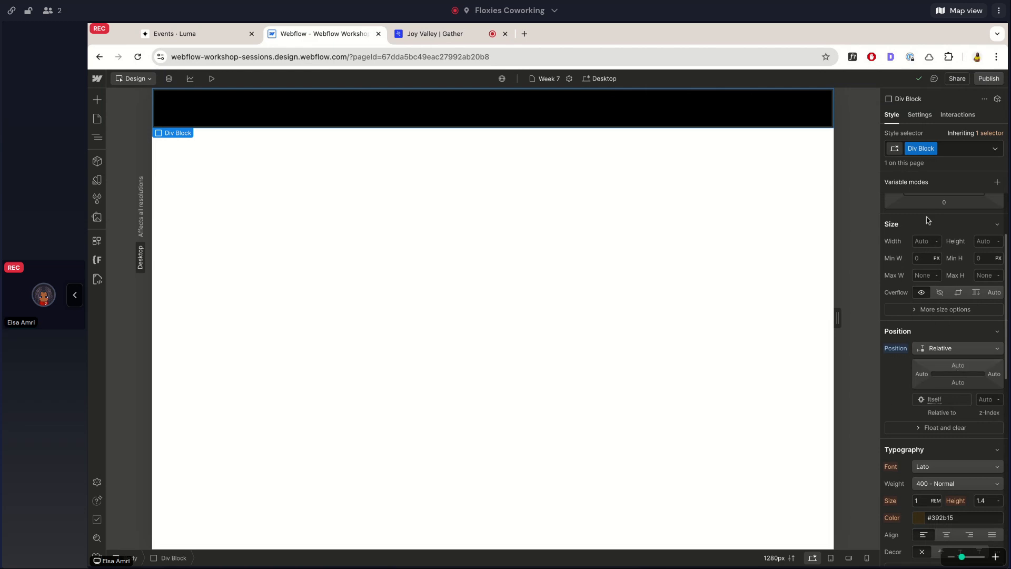
pyautogui.scroll(2, 928, 220)
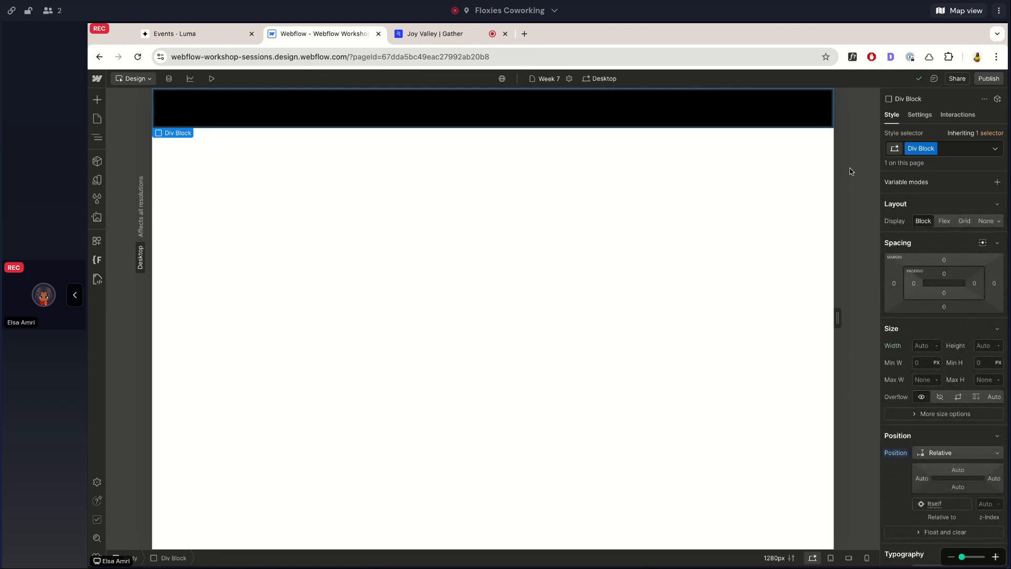
# Set the black div block's position to Absolute.
pyautogui.scroll(-3, 922, 337)
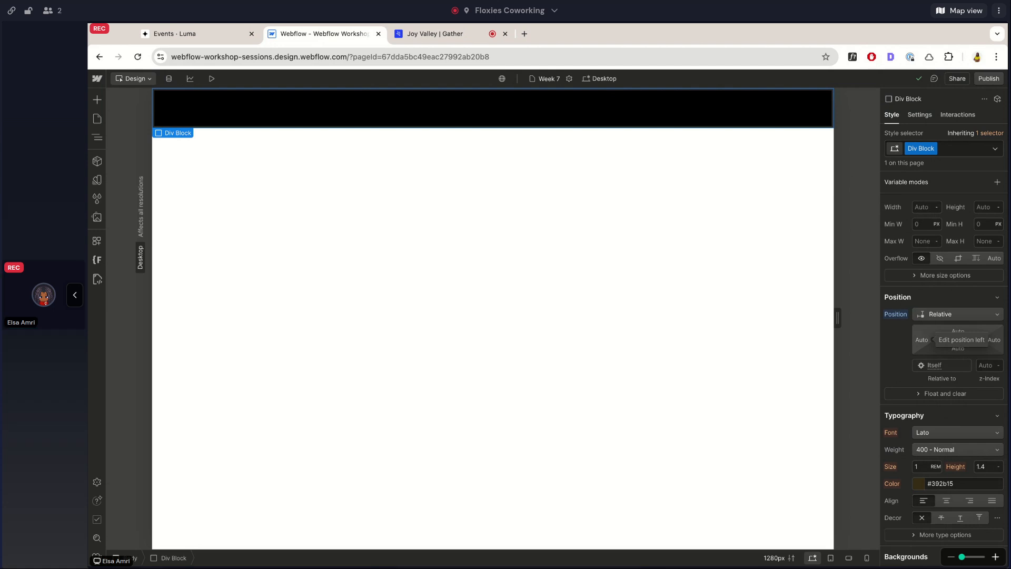
pyautogui.click(935, 303)
pyautogui.click(926, 298)
pyautogui.click(927, 316)
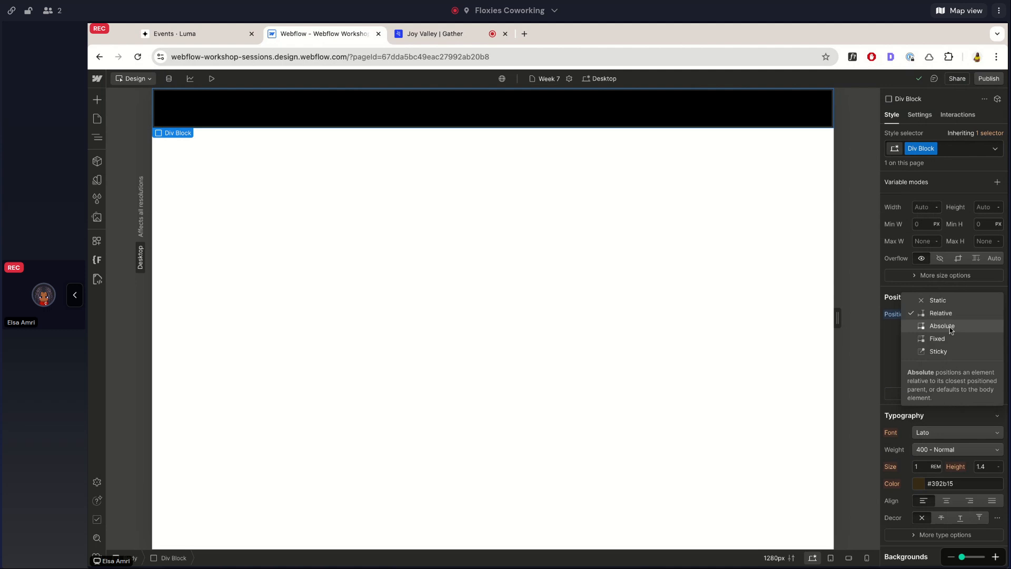
pyautogui.click(950, 327)
pyautogui.click(932, 315)
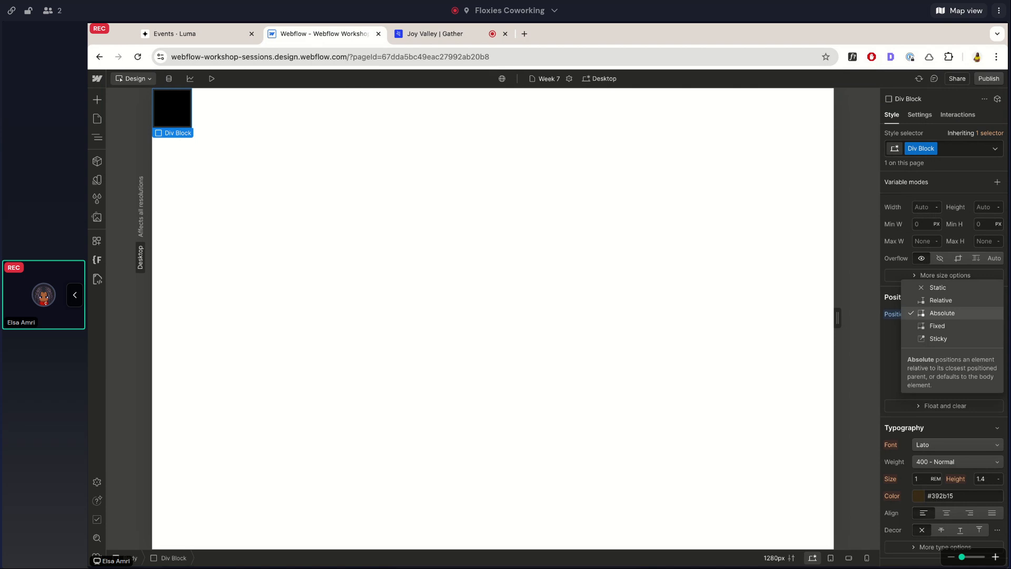
pyautogui.click(935, 315)
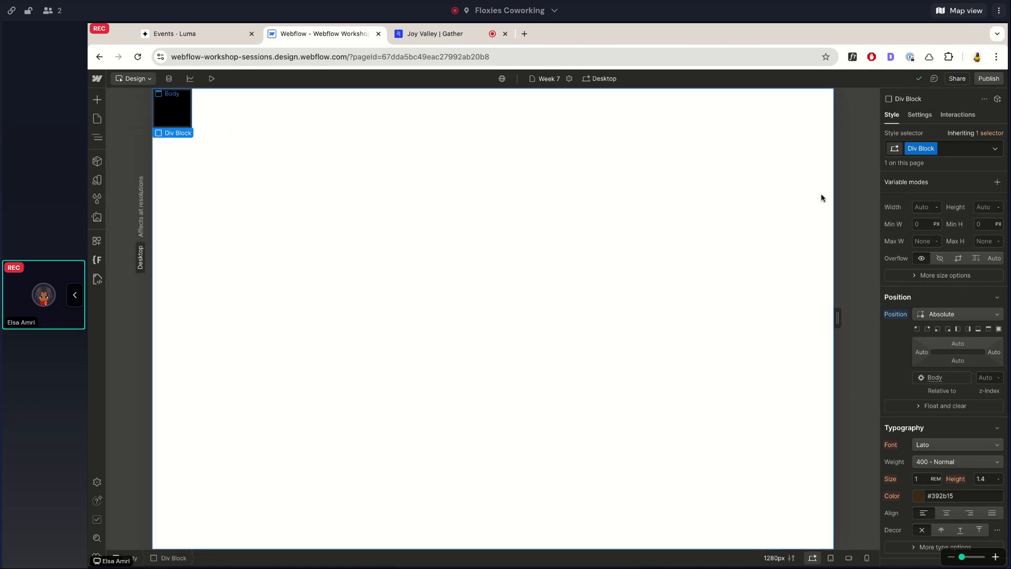
# Set the absolute div block's width and height to 5rem each.
pyautogui.click(922, 206)
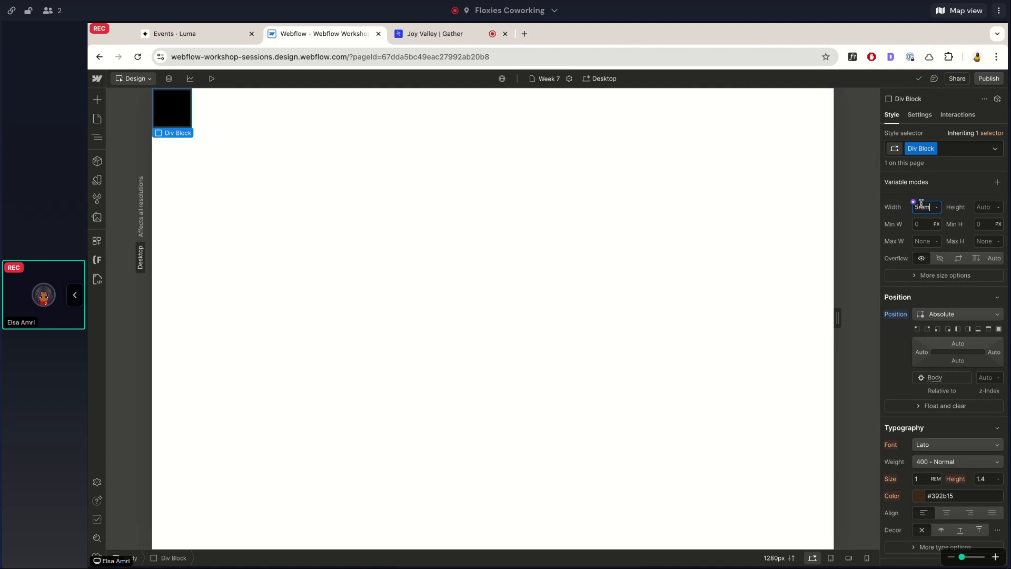
pyautogui.write('5rem')
pyautogui.press('Tab')
pyautogui.write('5rem')
pyautogui.press('Return')
# Set the absolute div block's width and height to 10rem each.
pyautogui.click(928, 209)
pyautogui.write('10')
pyautogui.press('Tab')
pyautogui.write('10')
pyautogui.press('Return')
# Wrap the black div block in a new parent div block.
pyautogui.click(97, 137)
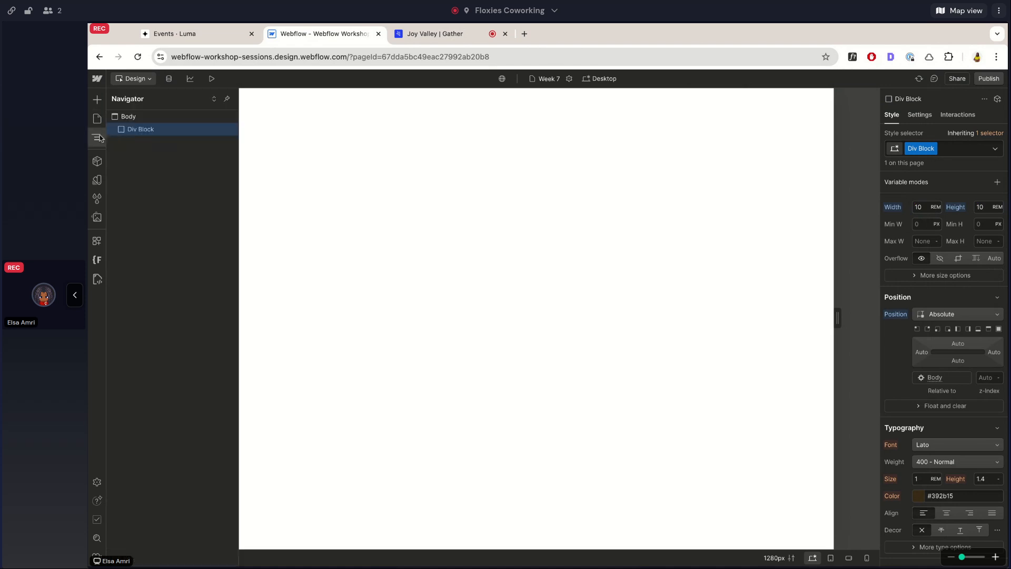
pyautogui.rightClick(133, 133)
pyautogui.moveTo(158, 155)
pyautogui.click(241, 153)
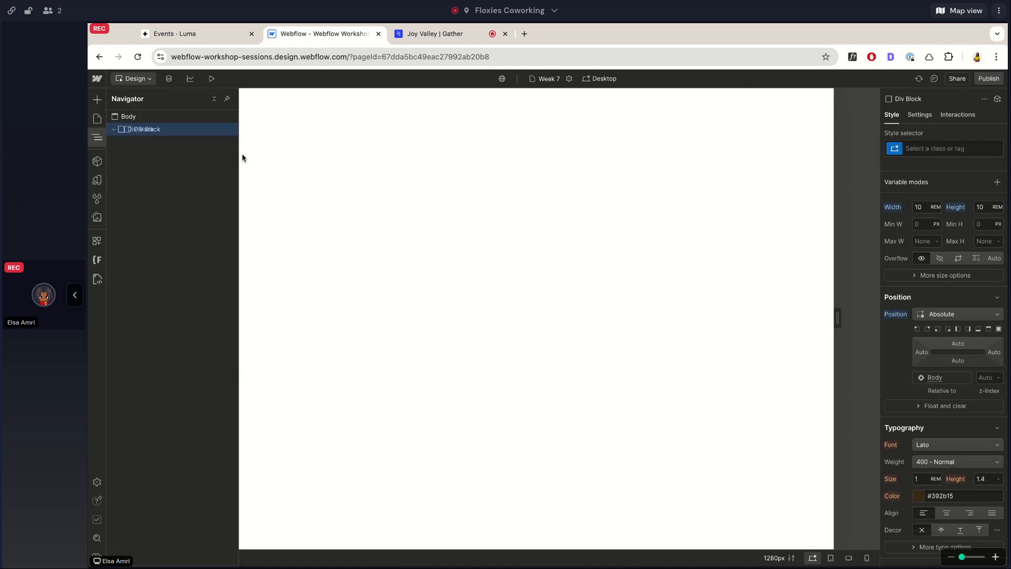
# Set the parent div block's width to 100vw and its height to 100vh.
pyautogui.click(923, 207)
pyautogui.write('100vw')
pyautogui.press('Tab')
pyautogui.write('100vh')
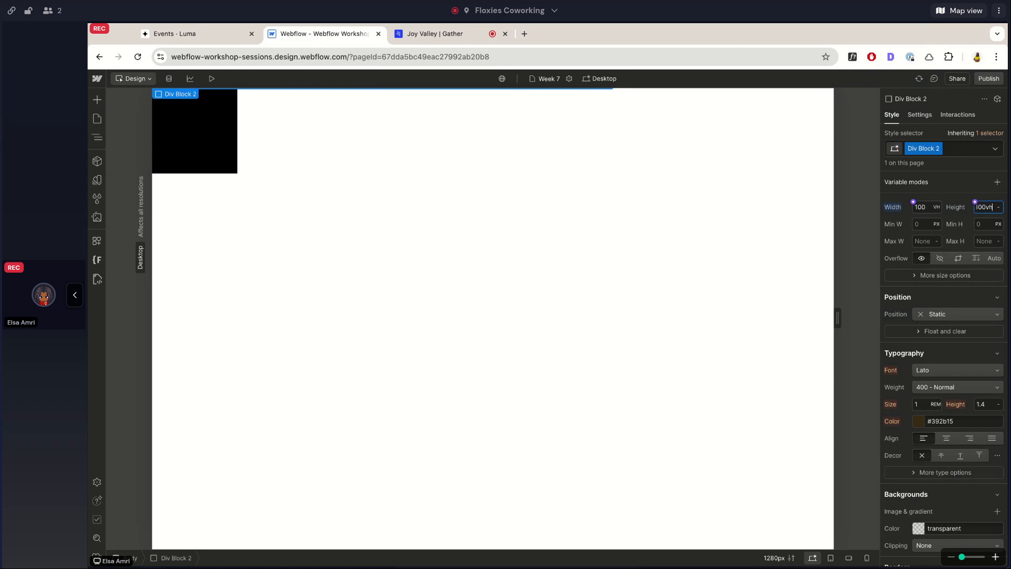
pyautogui.press('Return')
pyautogui.click(920, 209)
pyautogui.write('100vw')
pyautogui.press('Return')
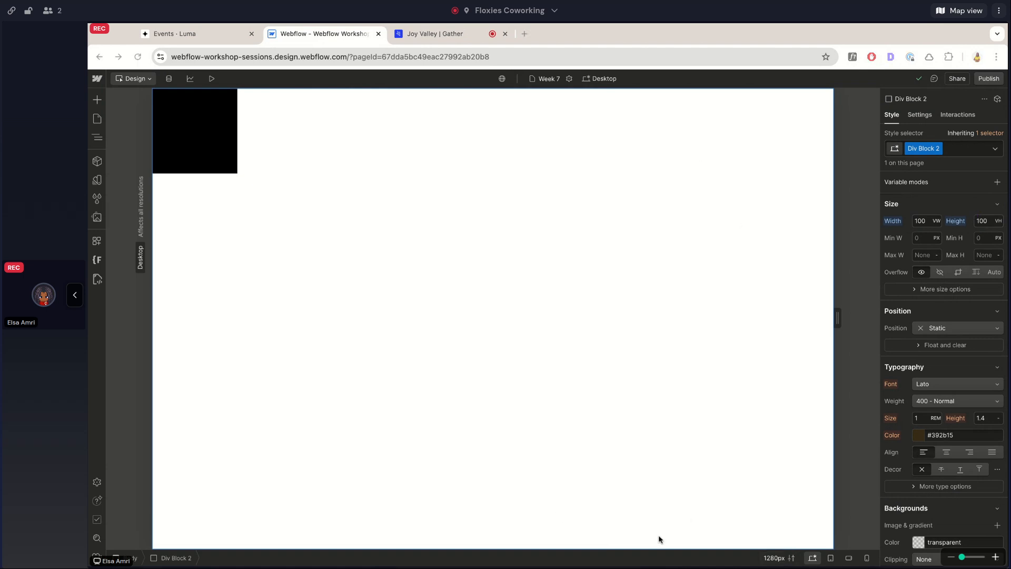
# Check how the black div block is nested in its parent within the page structure.
pyautogui.click(97, 137)
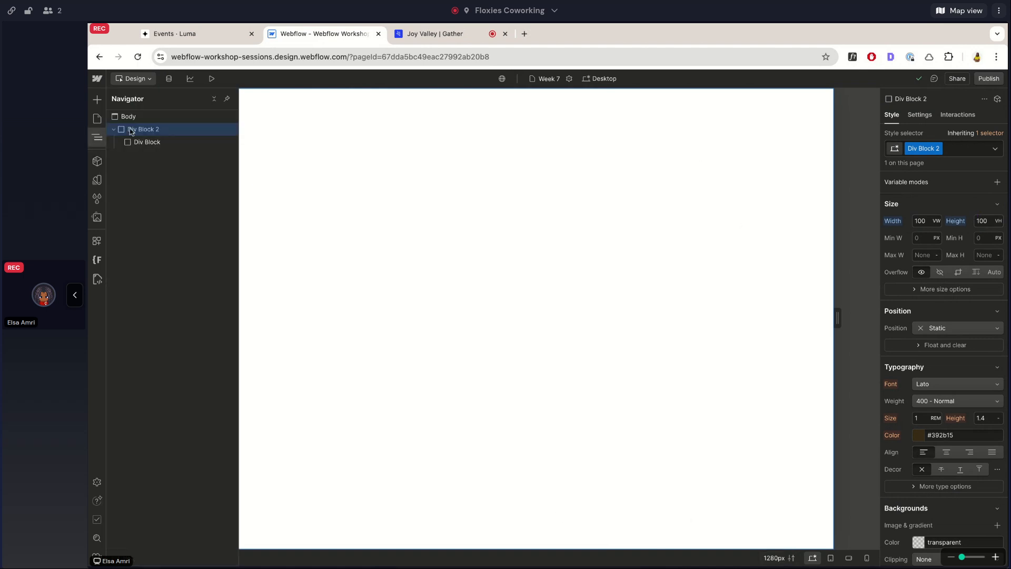
pyautogui.click(96, 137)
pyautogui.scroll(2, 941, 271)
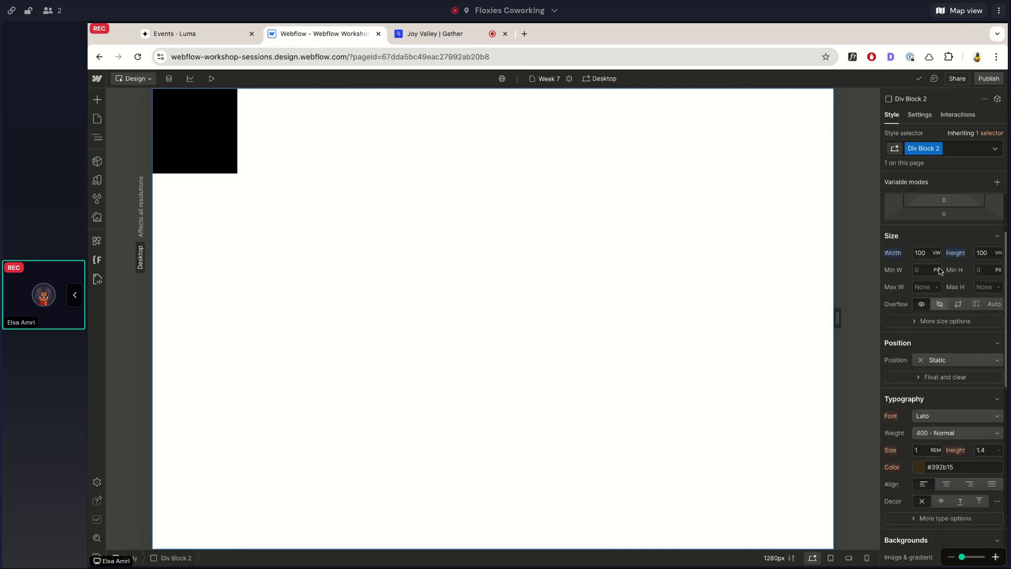
# Rename the class of the black div block inside Div Block 2 to absolute-block.
pyautogui.scroll(1, 941, 271)
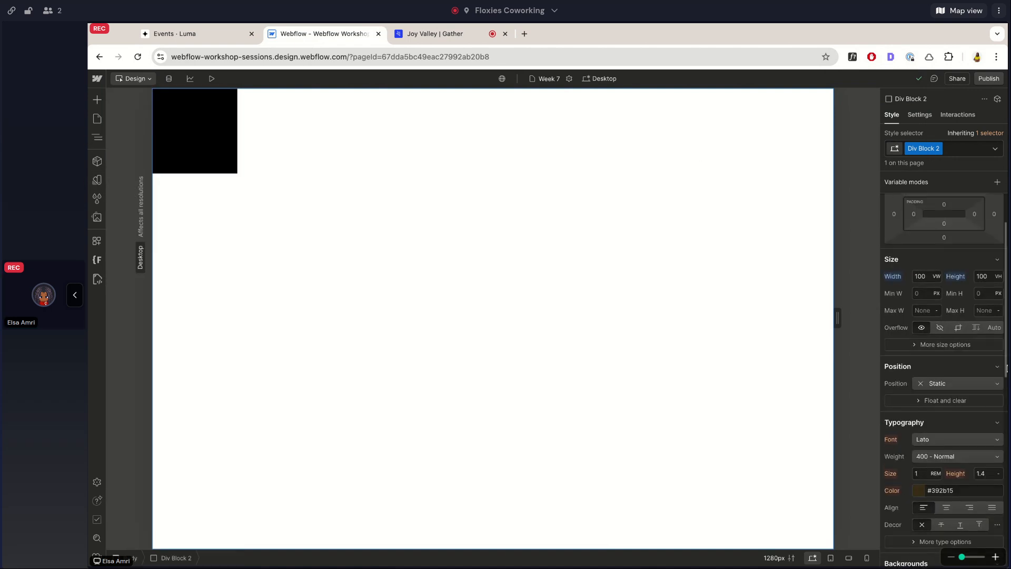
pyautogui.click(97, 137)
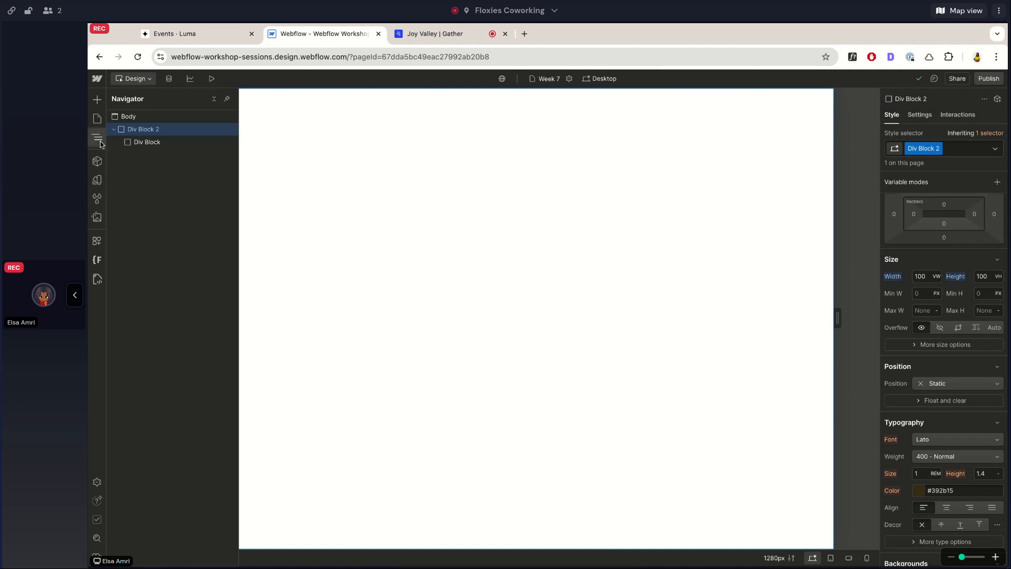
pyautogui.click(140, 141)
pyautogui.doubleClick(916, 149)
pyautogui.write('absolute-block')
pyautogui.press('Return')
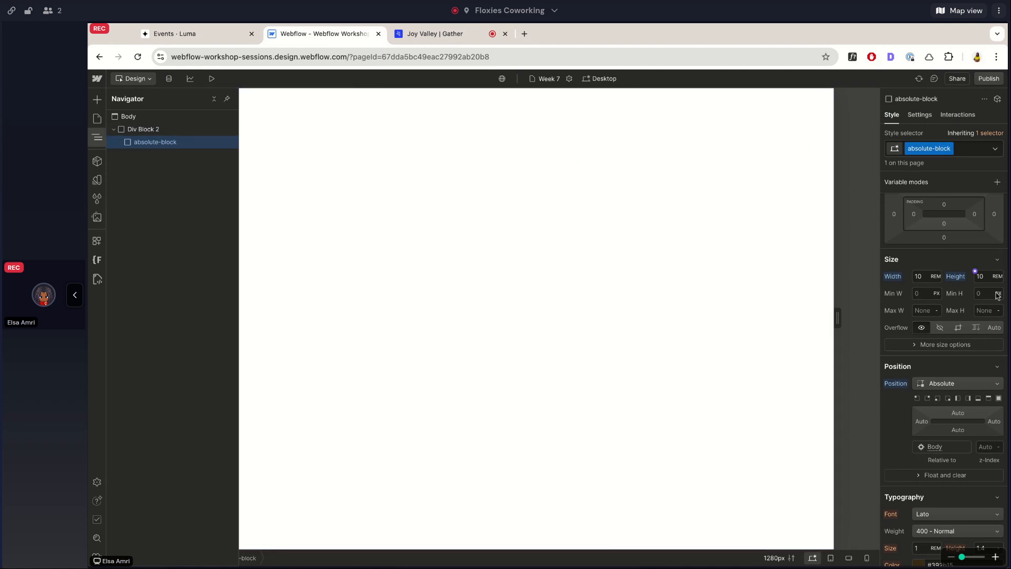
# Compare the layout and position settings of absolute-block with those of its parent, Div Block 2.
pyautogui.scroll(2, 967, 363)
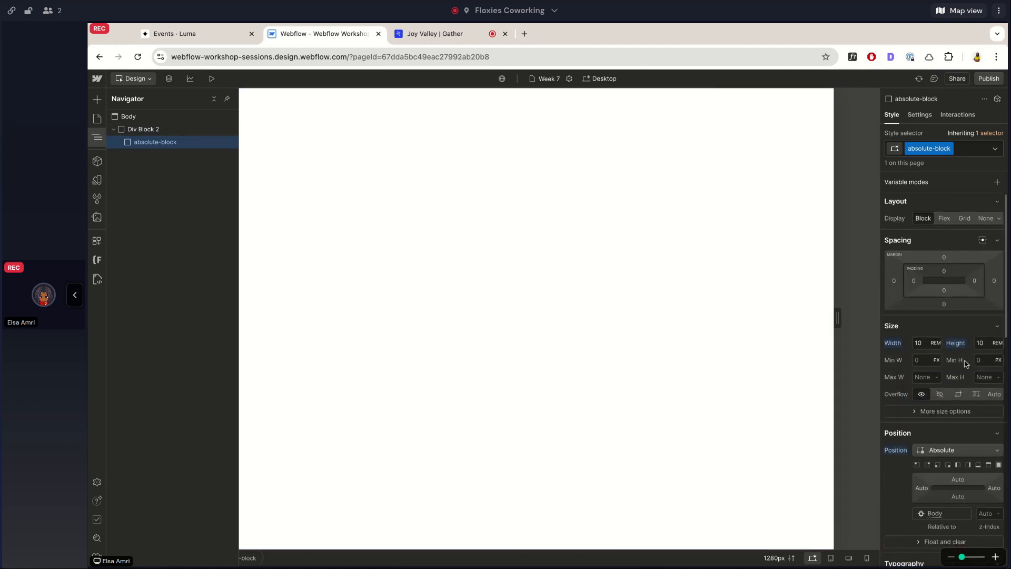
pyautogui.click(122, 132)
pyautogui.click(142, 140)
pyautogui.click(143, 131)
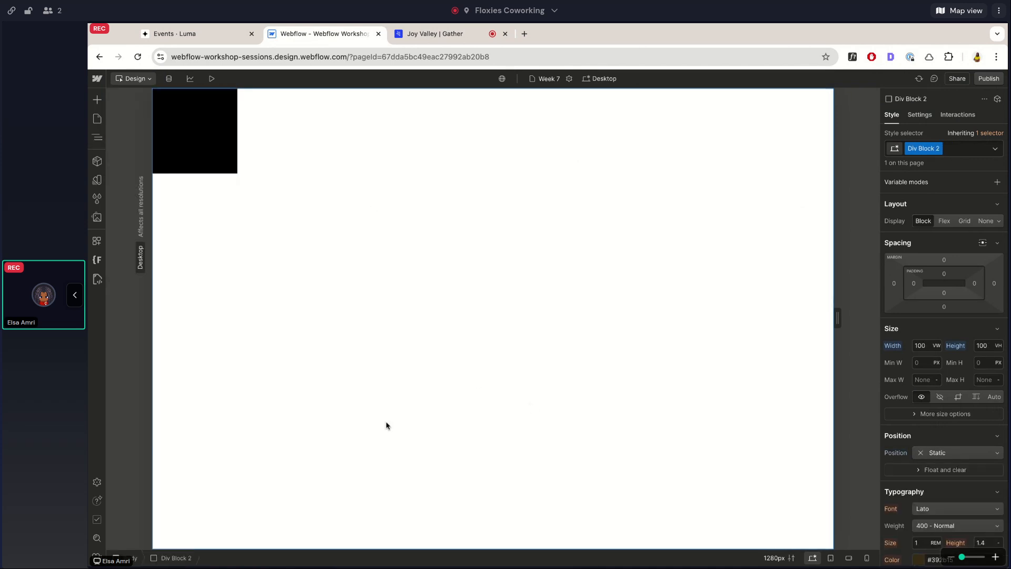
pyautogui.click(95, 138)
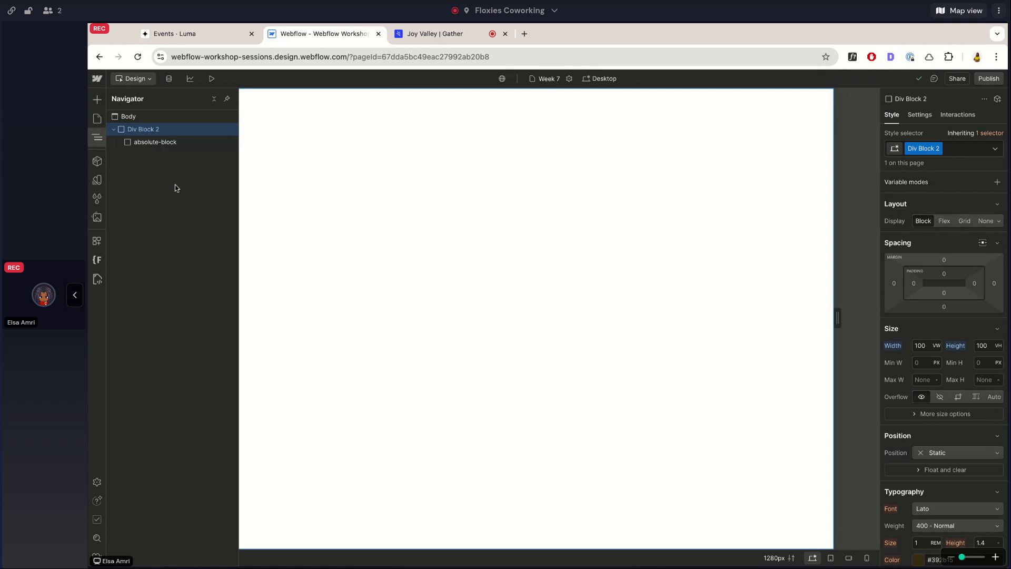
pyautogui.click(483, 195)
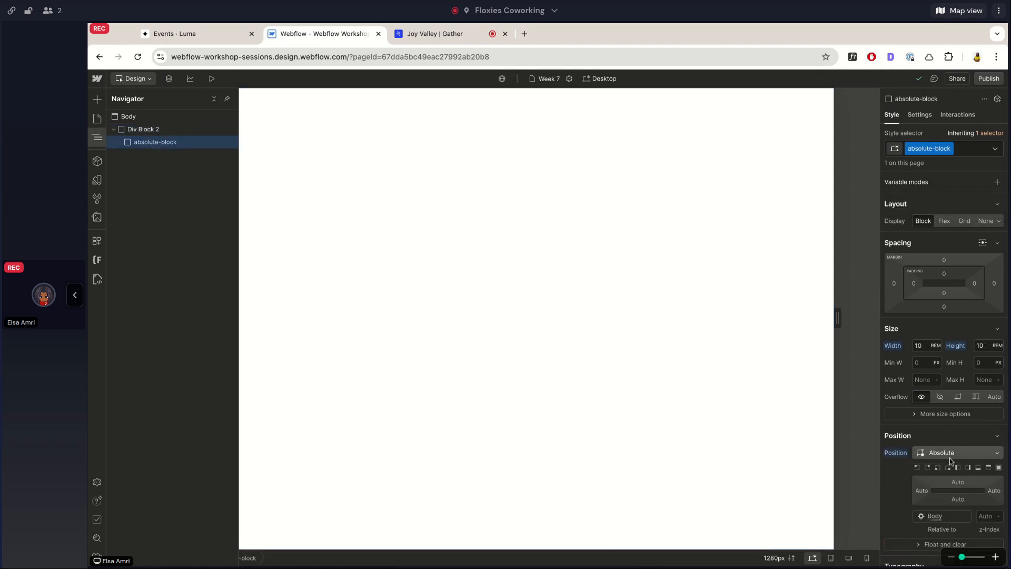
pyautogui.click(137, 130)
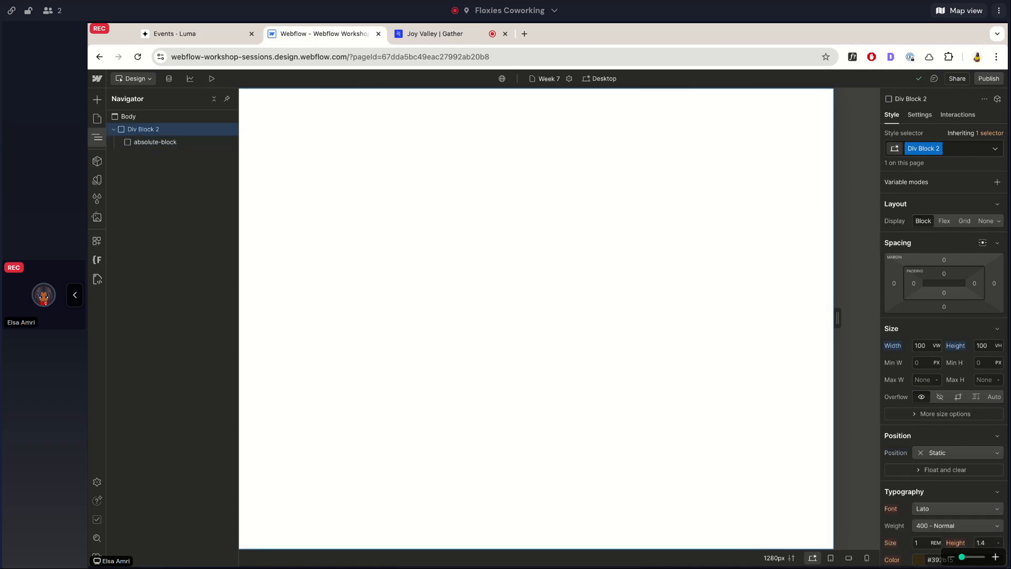
# Set the position of absolute-block to Relative.
pyautogui.click(139, 142)
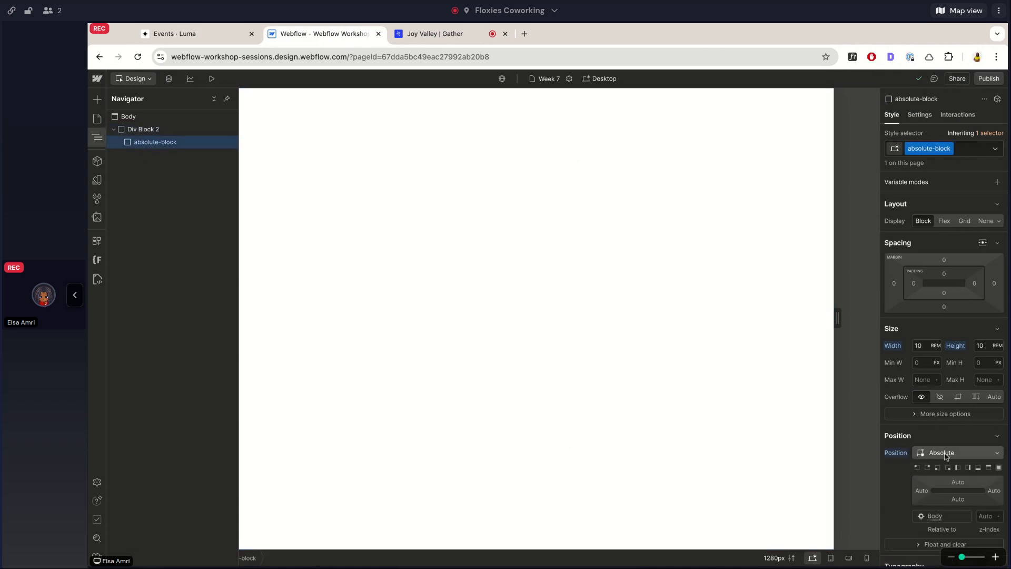
pyautogui.click(958, 454)
pyautogui.click(942, 439)
# Set the display of Div Block 2 to Flex and center its content on both axes.
pyautogui.click(164, 133)
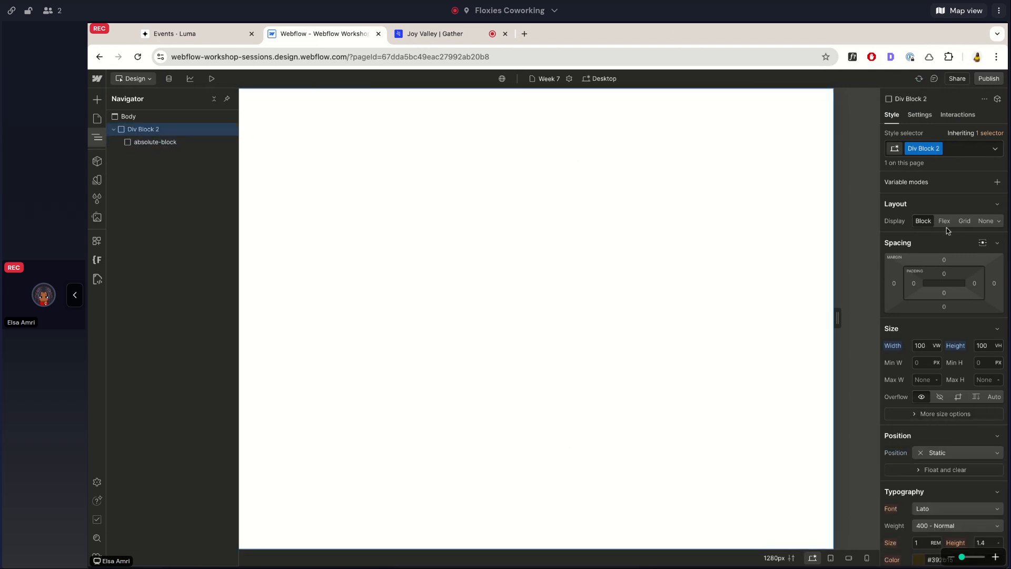
pyautogui.click(944, 221)
pyautogui.click(933, 270)
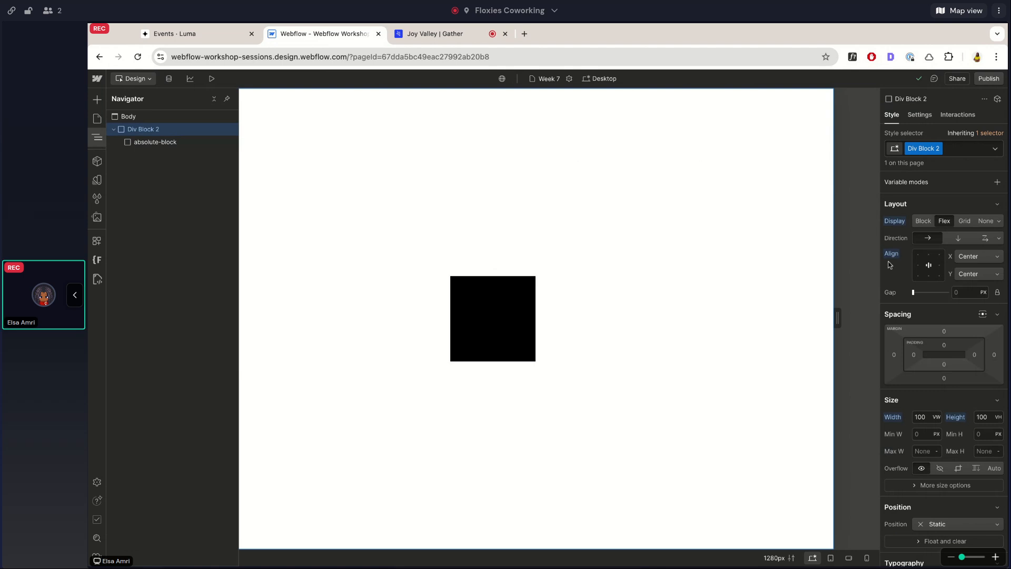
pyautogui.scroll(-1, 899, 385)
pyautogui.scroll(1, 899, 389)
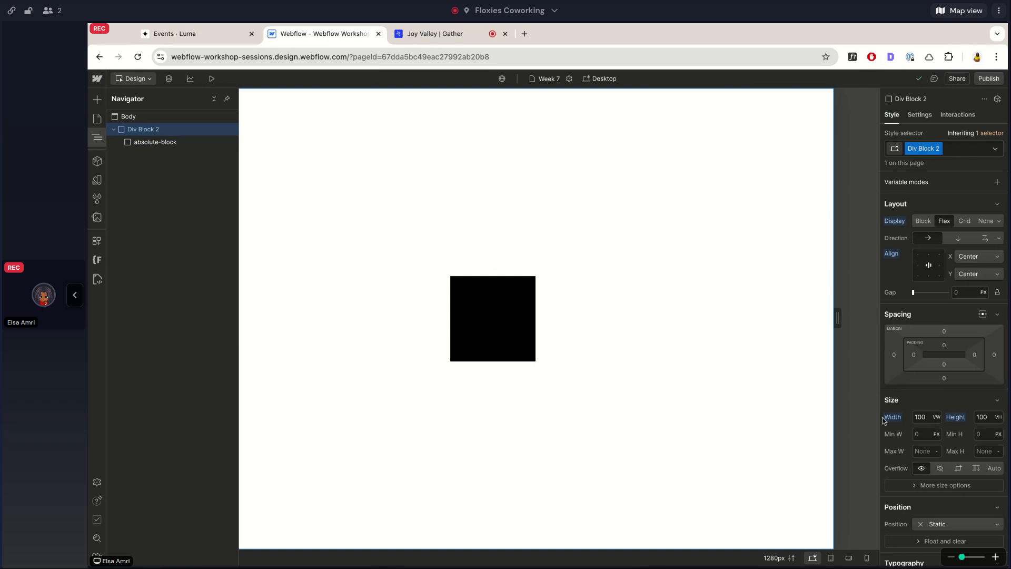
# Add another div block inside Div Block 2 and set the parent's flex direction to vertical.
pyautogui.press('super+k')
pyautogui.write('div')
pyautogui.press('Return')
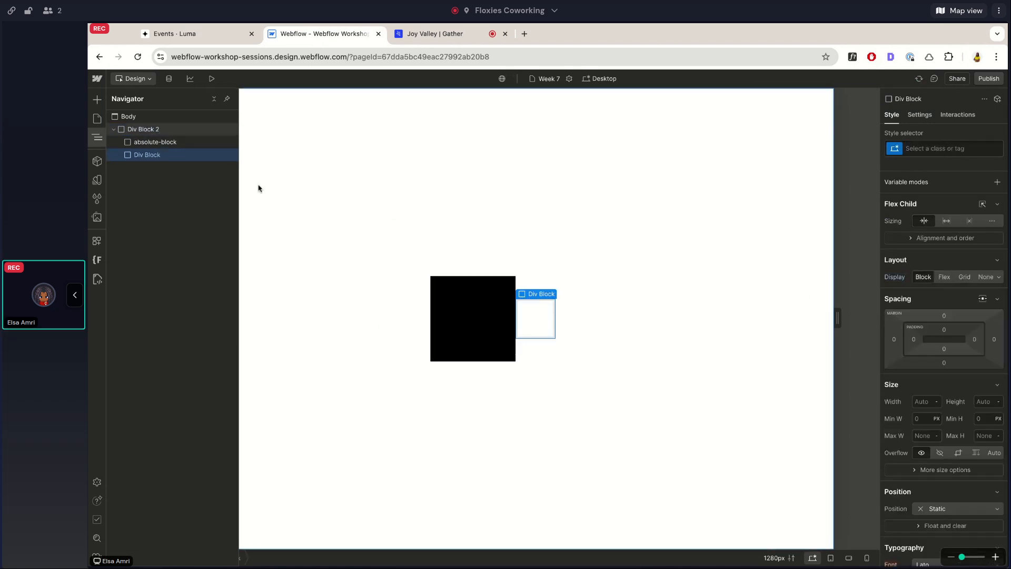
pyautogui.click(170, 129)
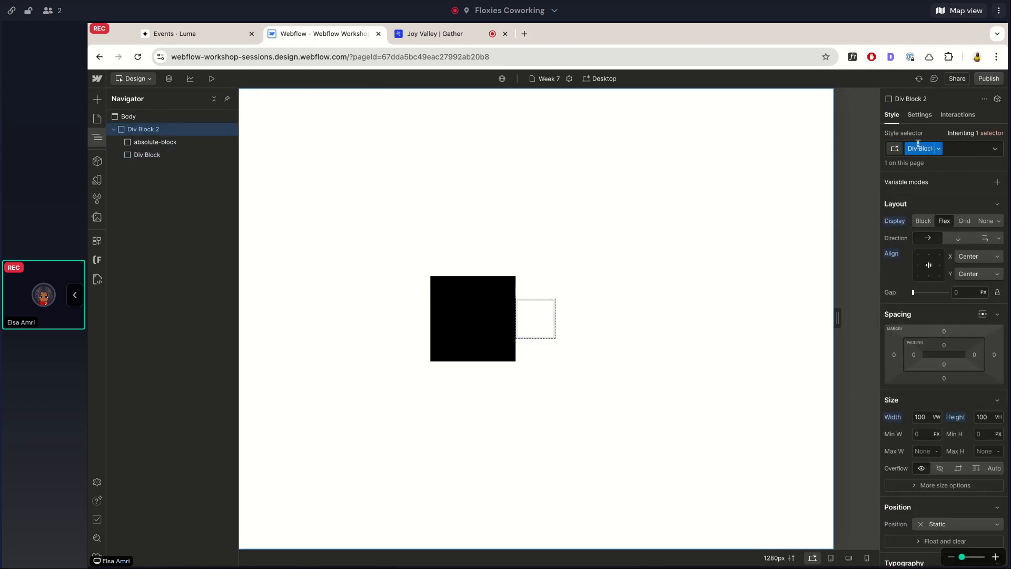
pyautogui.click(958, 238)
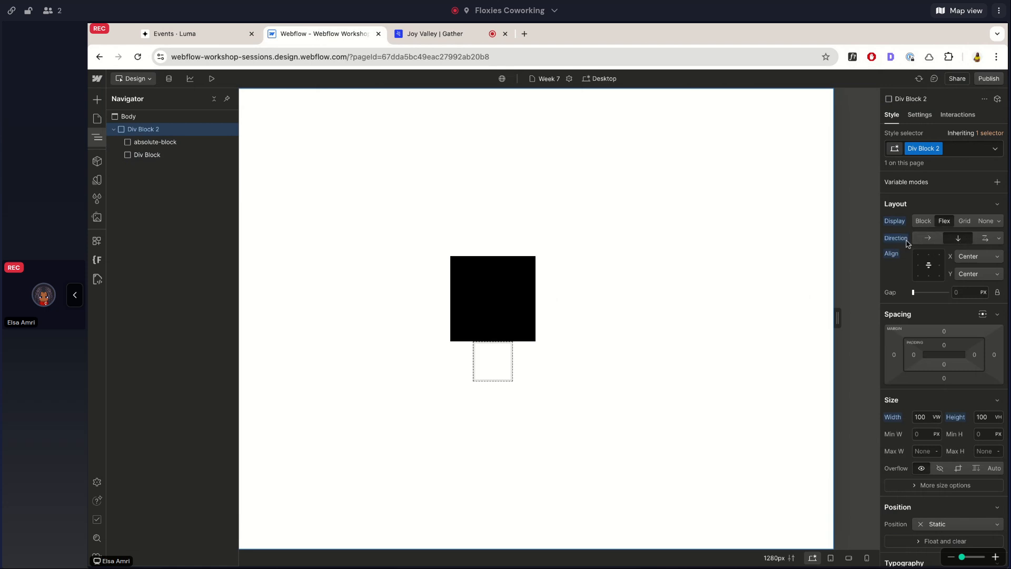
# Set the new empty div block's width to 100vw and its height to 5rem.
pyautogui.click(163, 158)
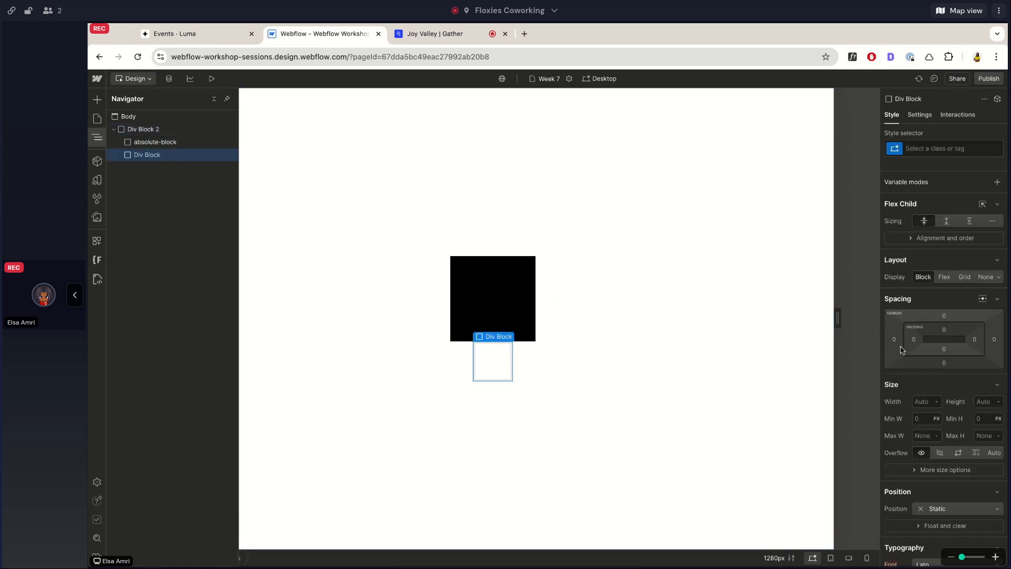
pyautogui.click(923, 402)
pyautogui.write('100vw')
pyautogui.press('Return')
pyautogui.click(989, 401)
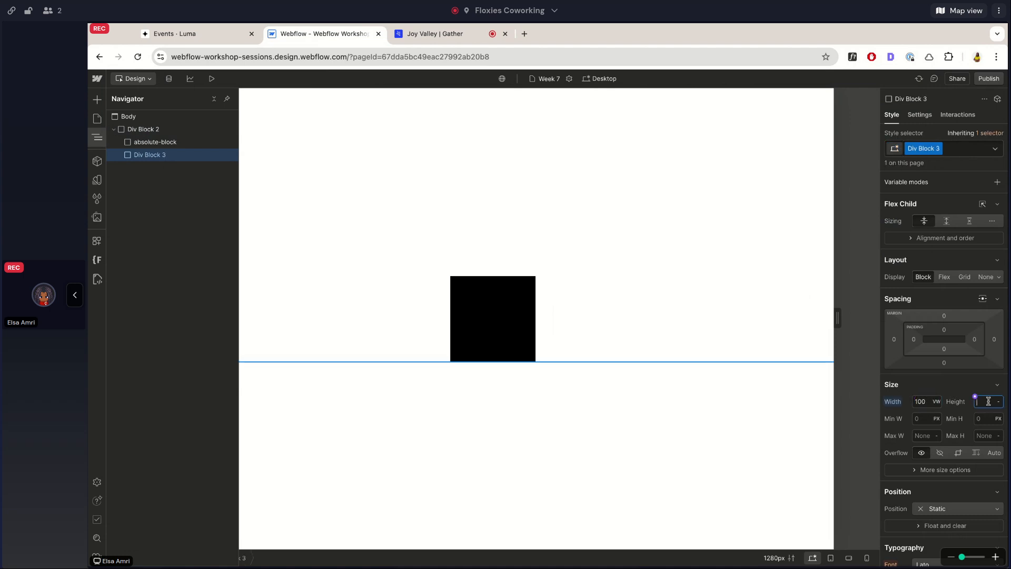
pyautogui.press('Return')
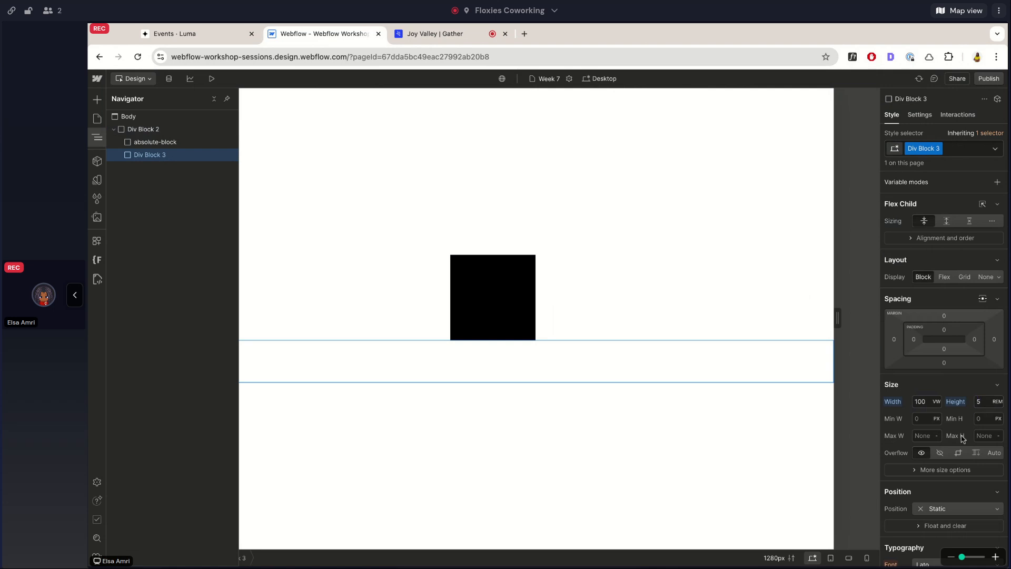
# Apply the green color variable as the background of Div Block 3.
pyautogui.scroll(-10, 943, 342)
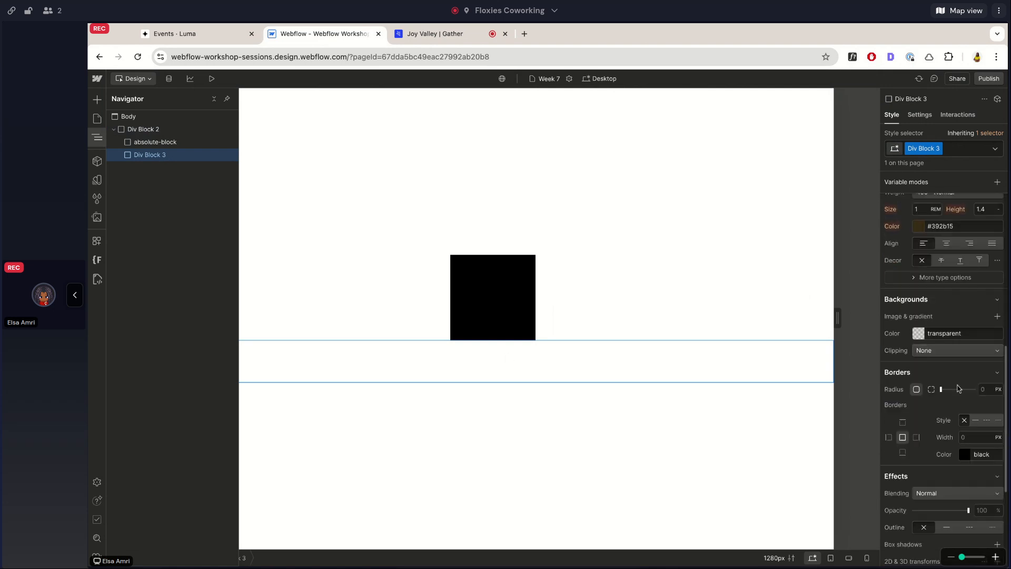
pyautogui.click(915, 330)
pyautogui.click(902, 390)
pyautogui.scroll(4, 927, 368)
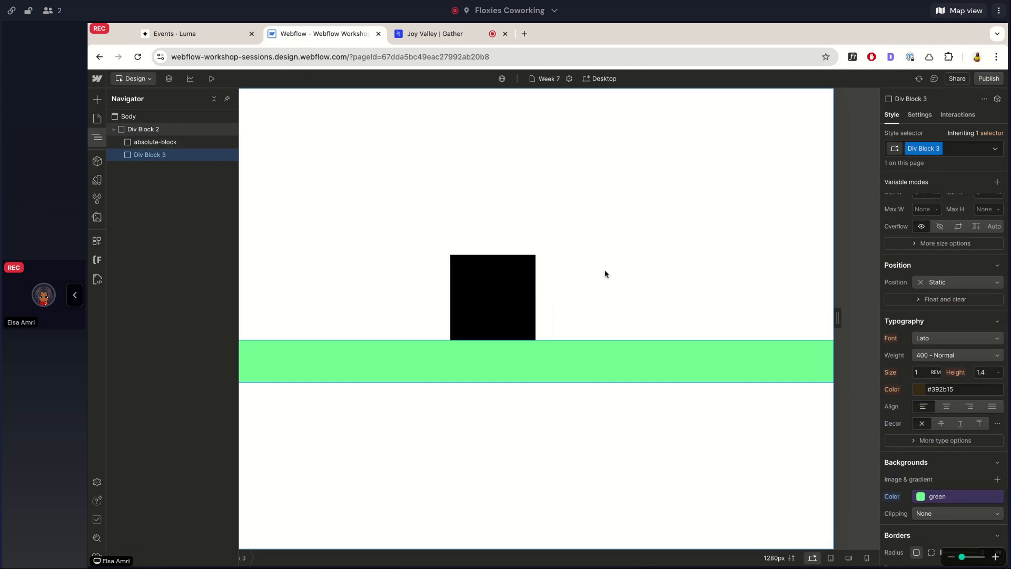
pyautogui.scroll(5, 999, 308)
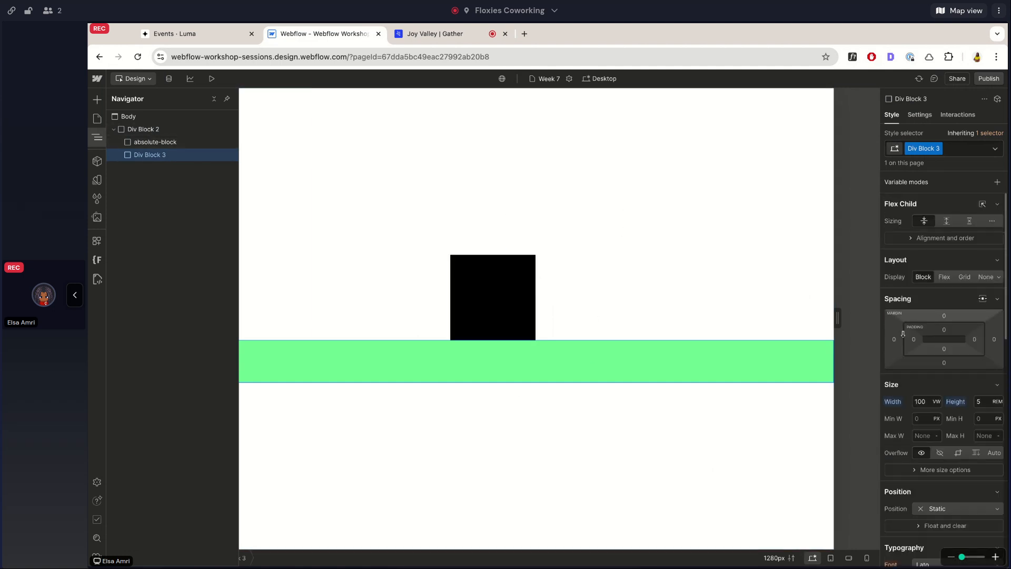
pyautogui.click(176, 143)
pyautogui.moveTo(175, 143); pyautogui.dragTo(176, 142)
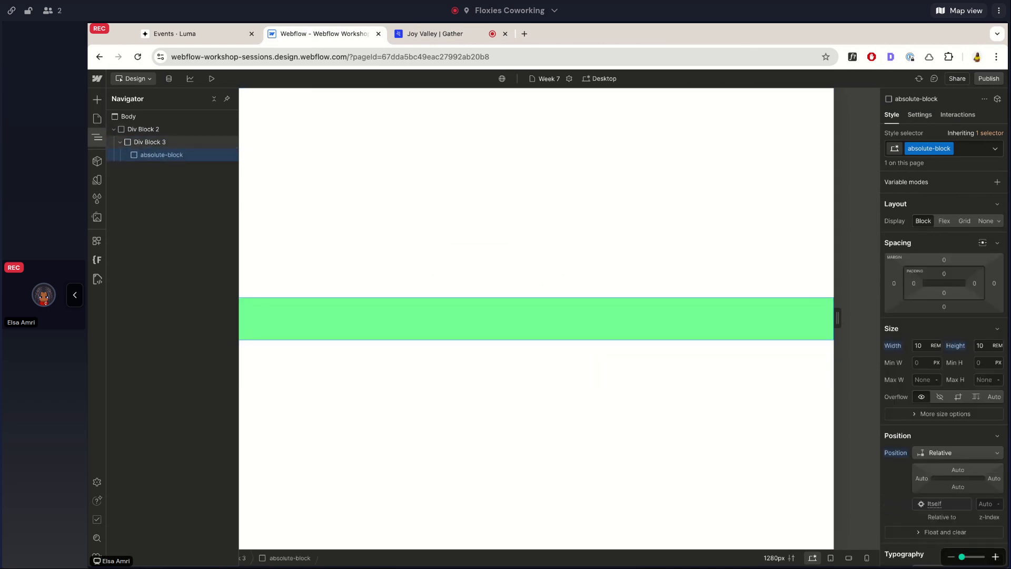
pyautogui.hotkey('ctrl', 'z')
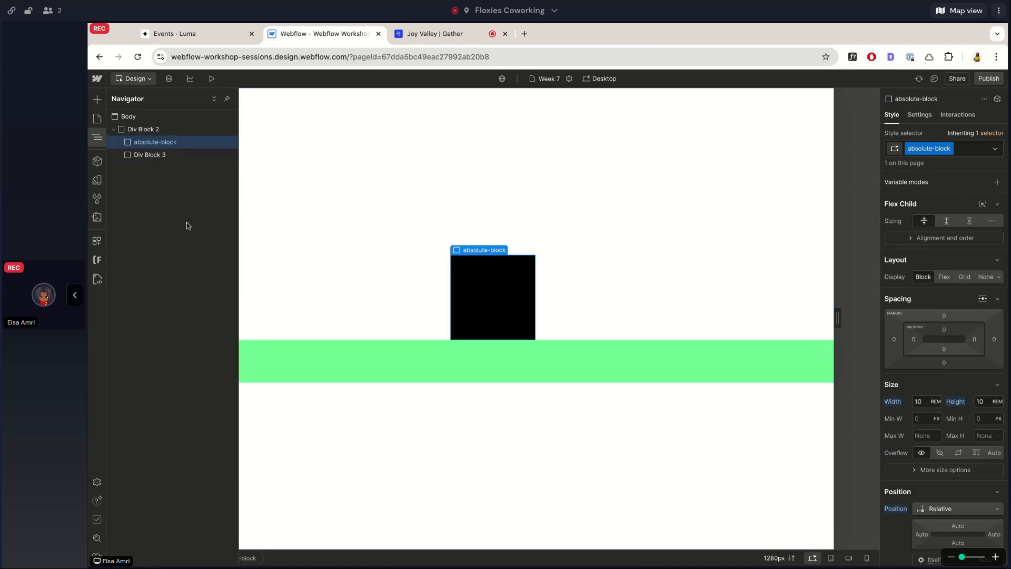
# Set the position of absolute-block to Absolute so it leaves the flow above the green div block.
pyautogui.click(158, 155)
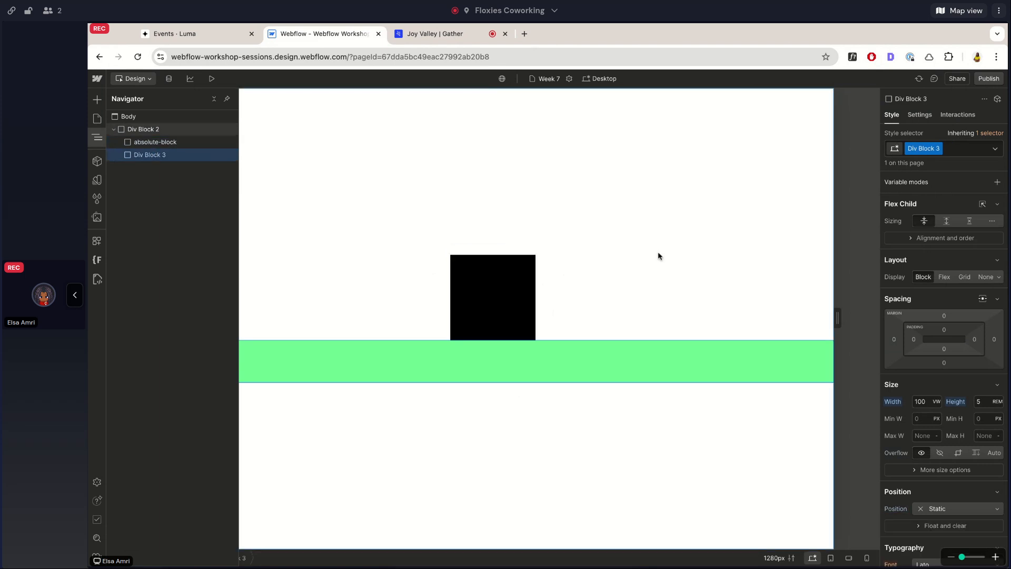
pyautogui.scroll(-3, 894, 284)
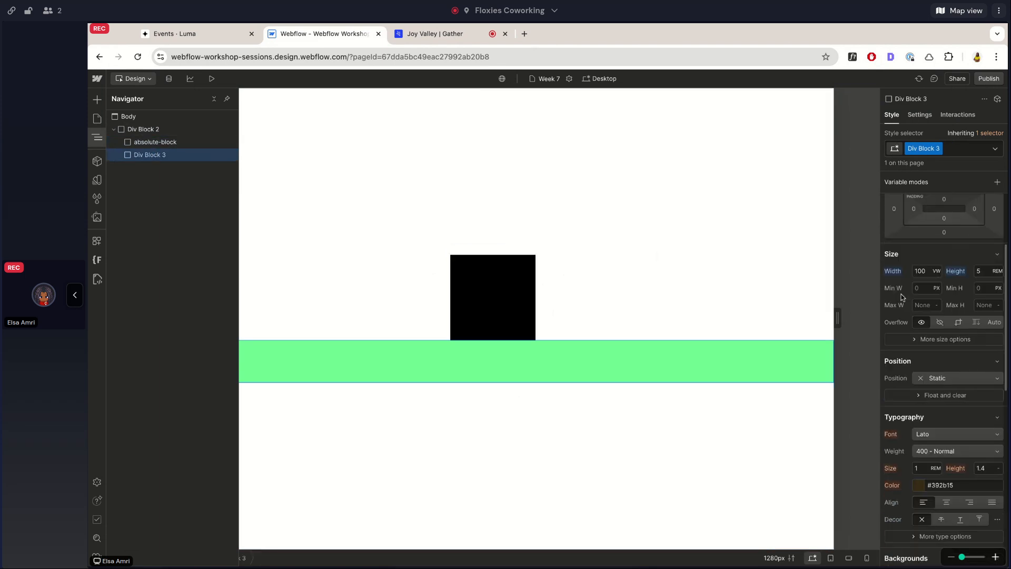
pyautogui.click(154, 143)
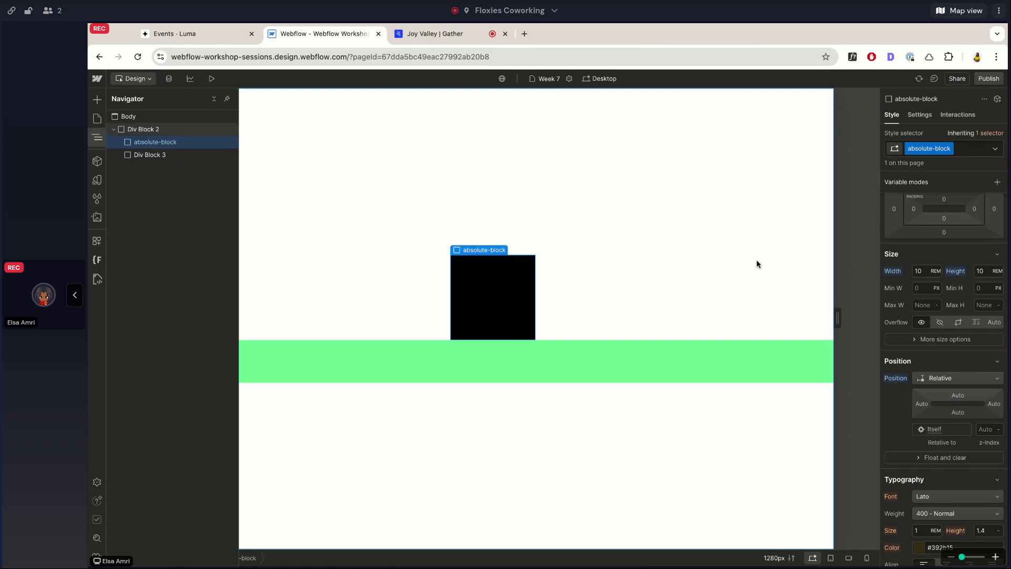
pyautogui.click(947, 379)
pyautogui.click(943, 388)
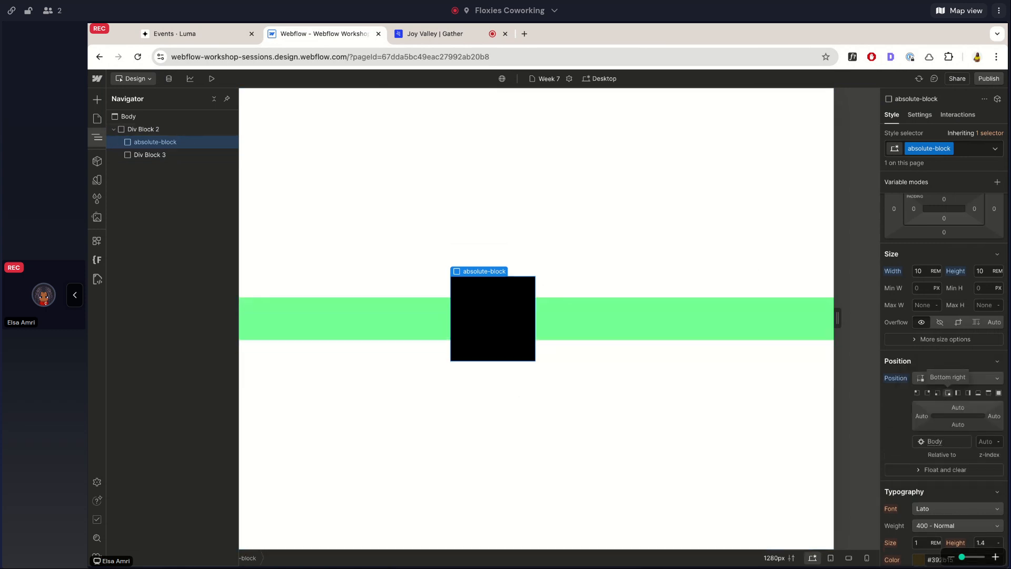
# Compare the flex alignment settings of Div Block 2 with the spacing, size and position settings of absolute-block.
pyautogui.scroll(3, 945, 336)
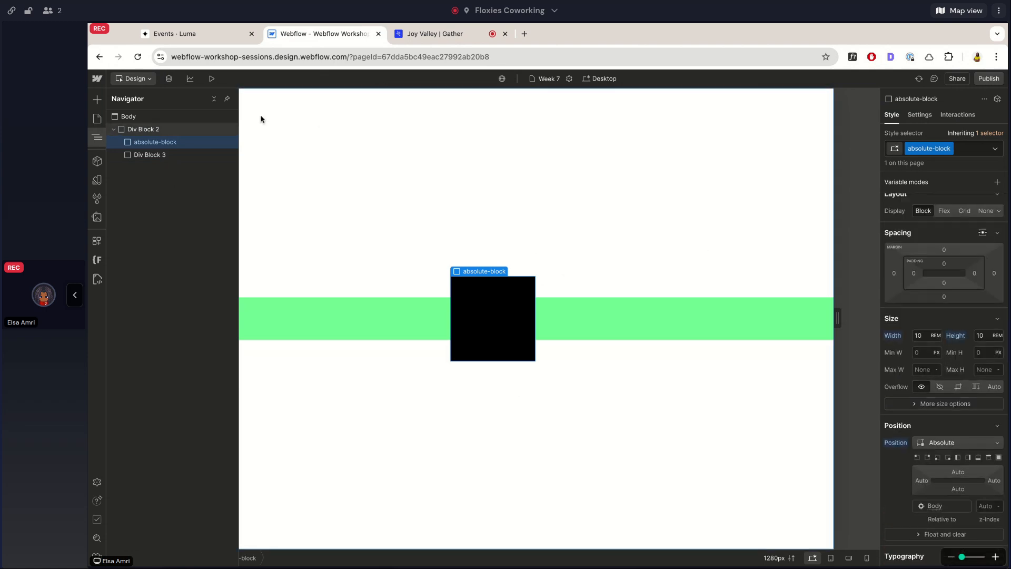
pyautogui.click(164, 130)
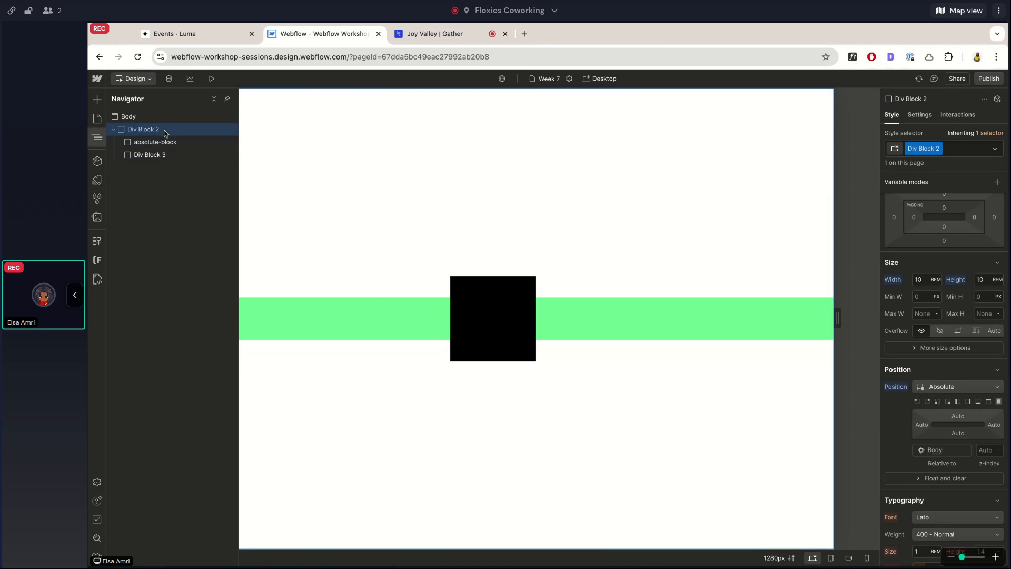
pyautogui.scroll(2, 956, 305)
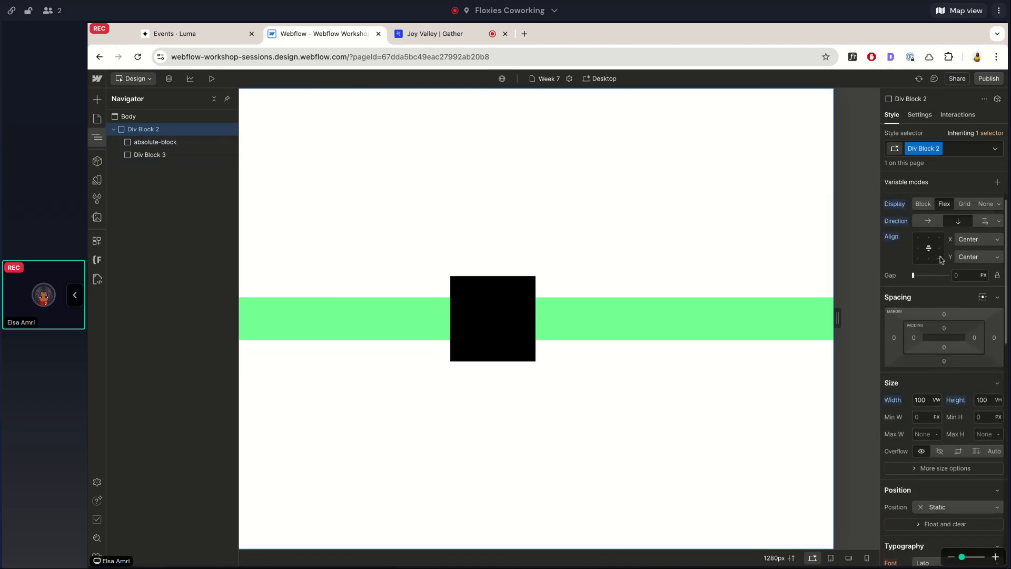
pyautogui.click(175, 142)
pyautogui.scroll(-3, 905, 232)
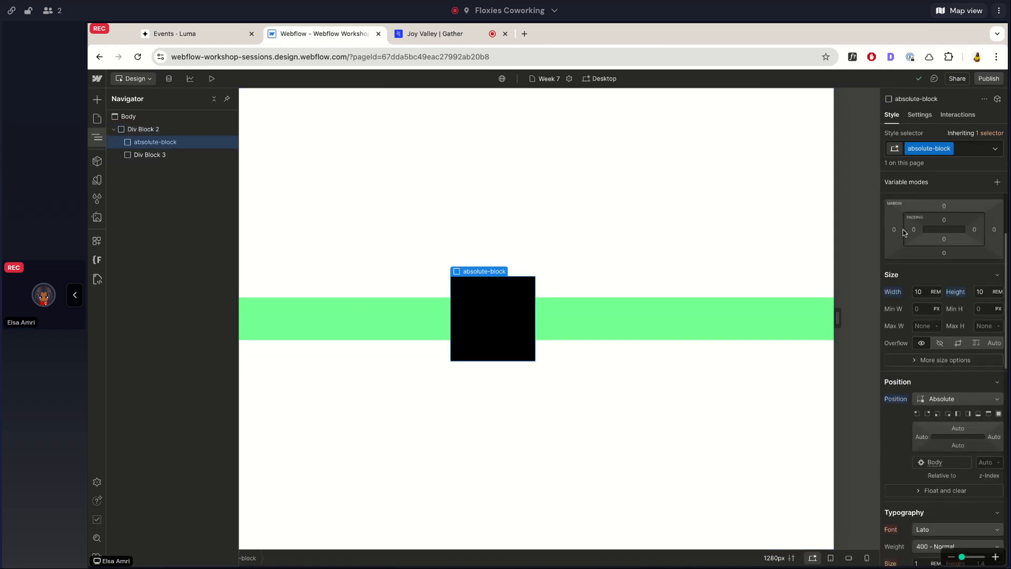
pyautogui.scroll(2, 959, 367)
pyautogui.scroll(1, 958, 367)
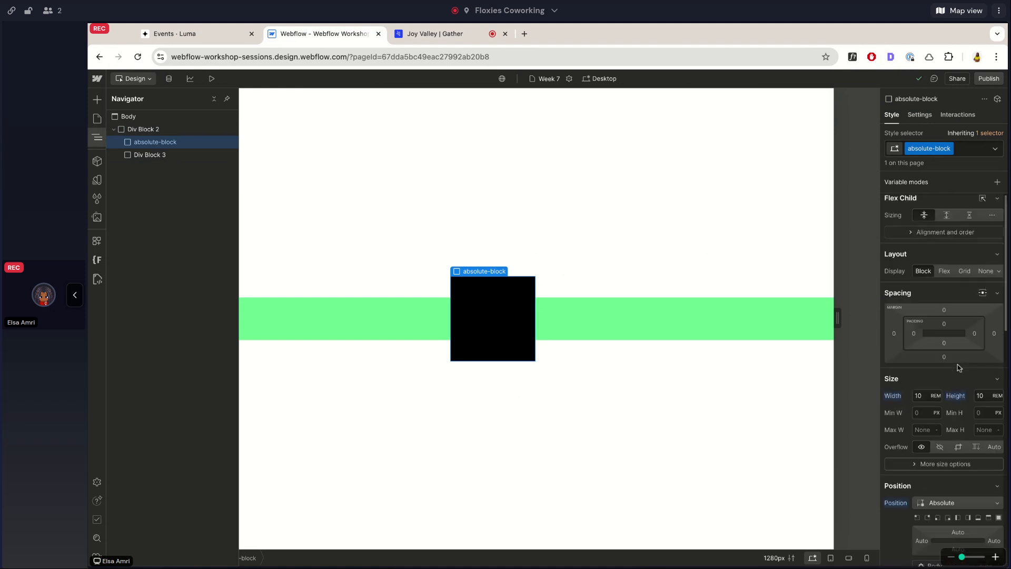
pyautogui.scroll(-2, 957, 367)
# Switch the display of Div Block 2 to Block and back to Flex to compare both layouts.
pyautogui.click(154, 132)
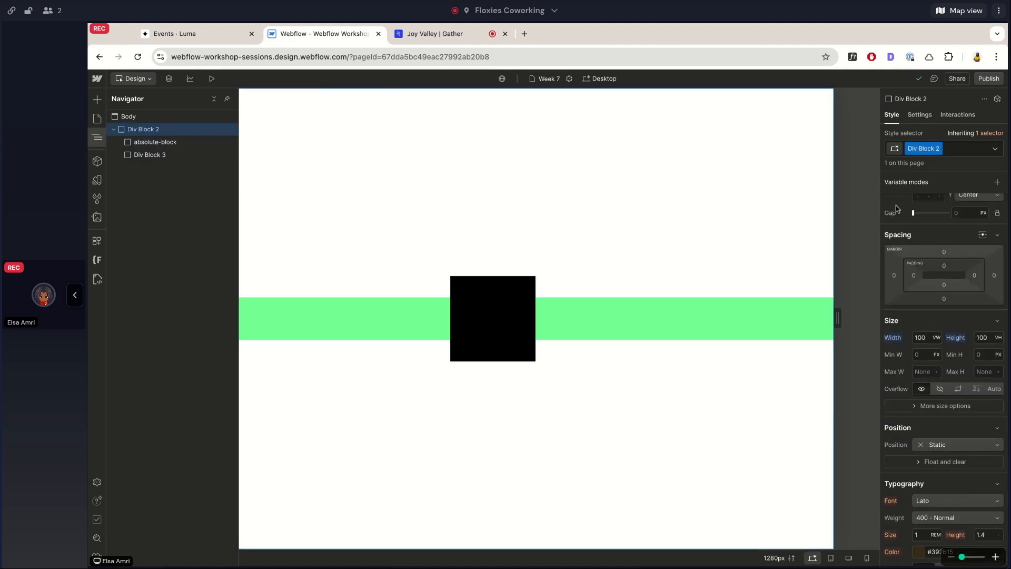
pyautogui.click(917, 220)
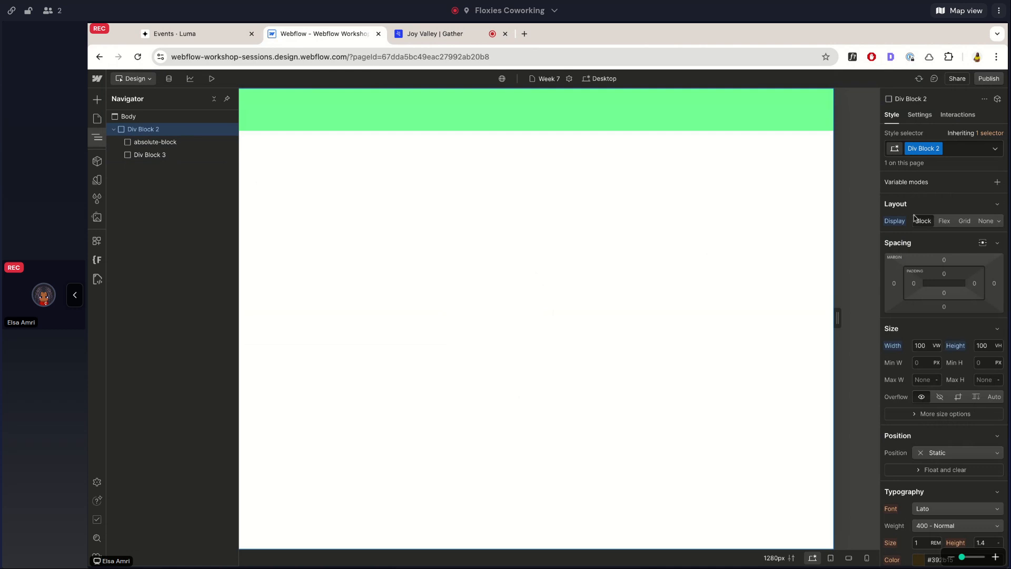
pyautogui.click(944, 221)
pyautogui.scroll(-2, 937, 226)
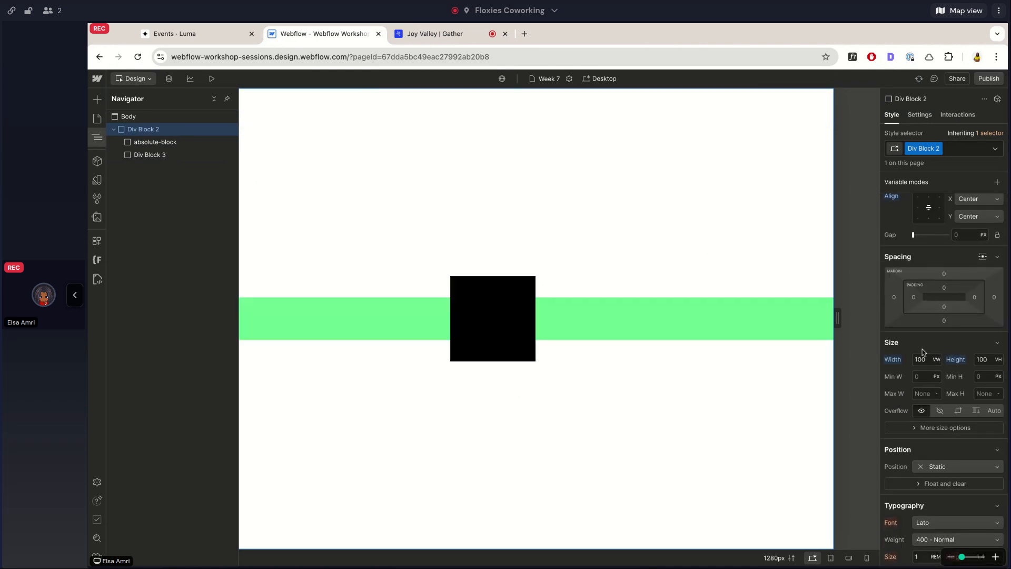
# Offset absolute-block by 14.5 from the top and 780 from the right in its position settings.
pyautogui.scroll(1, 923, 352)
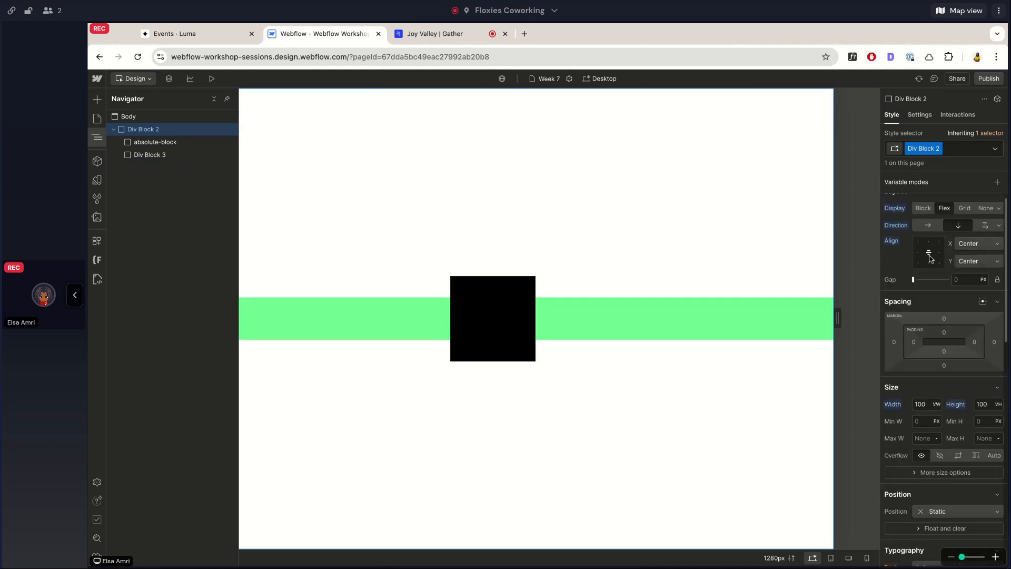
pyautogui.click(172, 145)
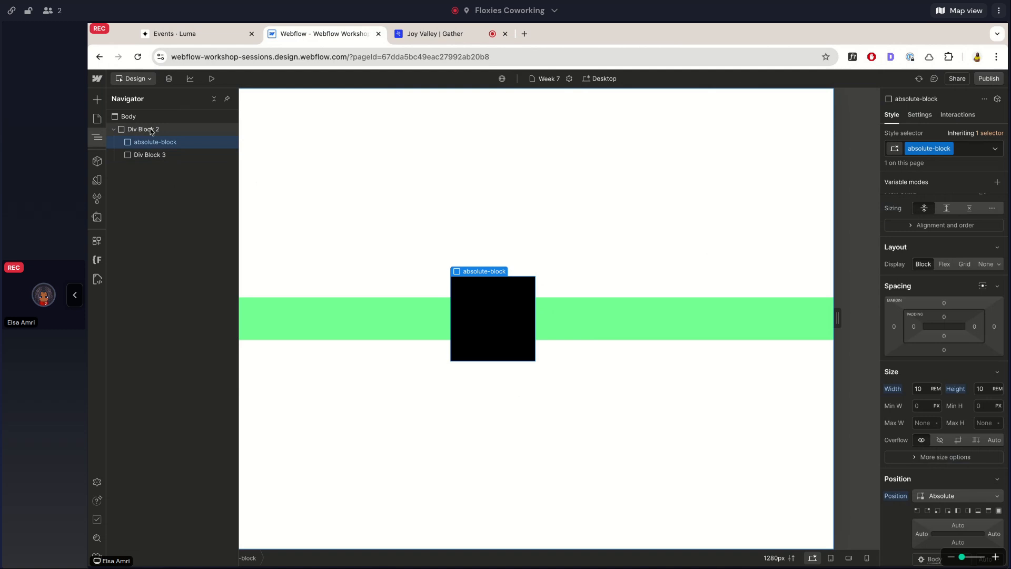
pyautogui.click(151, 132)
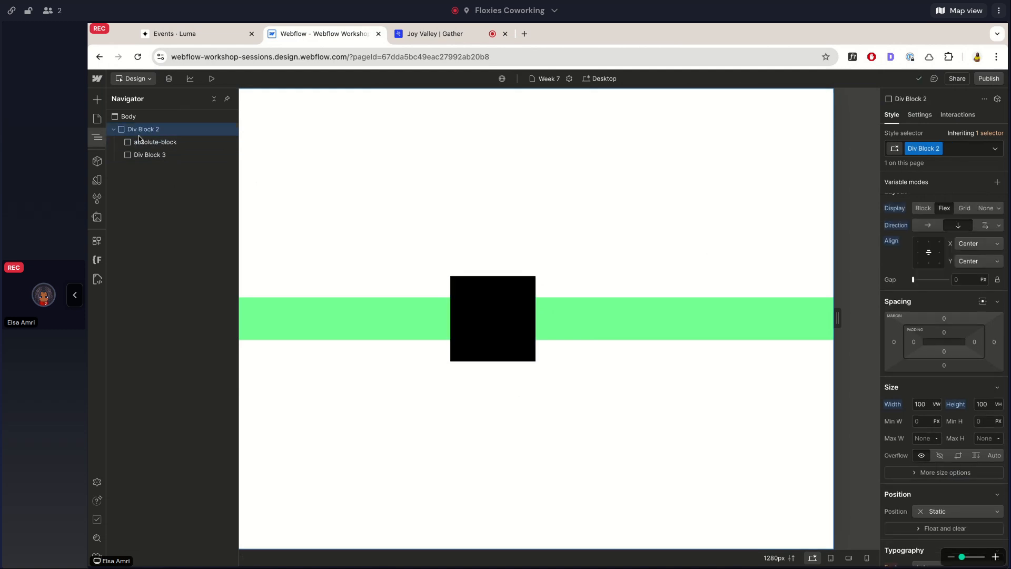
pyautogui.click(154, 143)
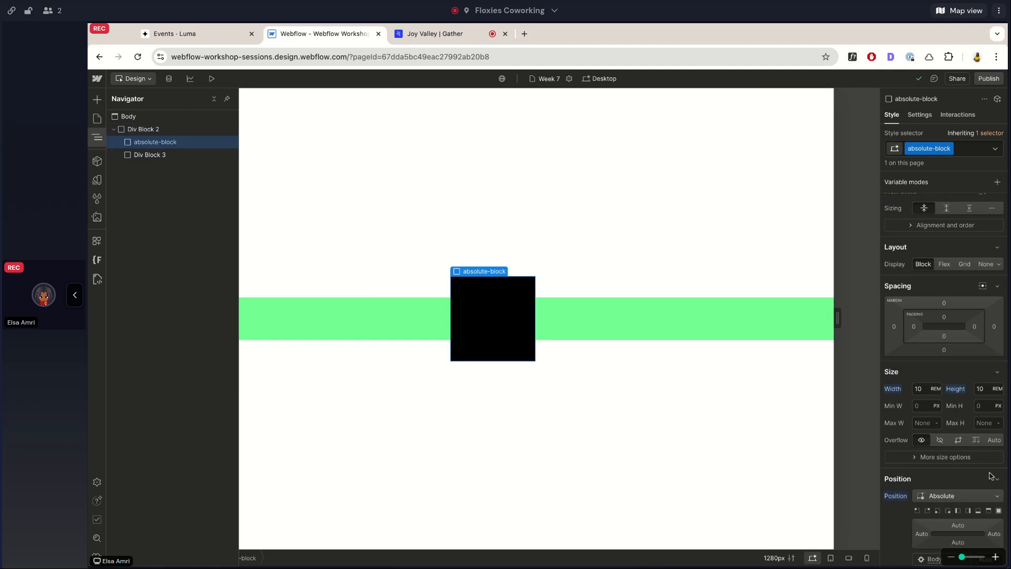
pyautogui.scroll(-3, 990, 474)
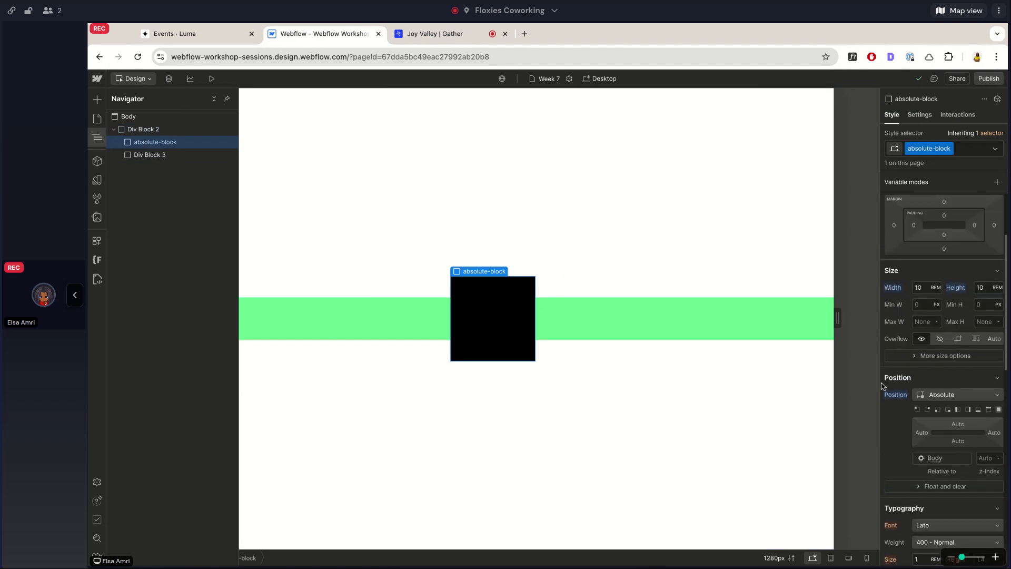
pyautogui.moveTo(962, 423); pyautogui.dragTo(962, 242)
pyautogui.moveTo(993, 433); pyautogui.dragTo(853, 426)
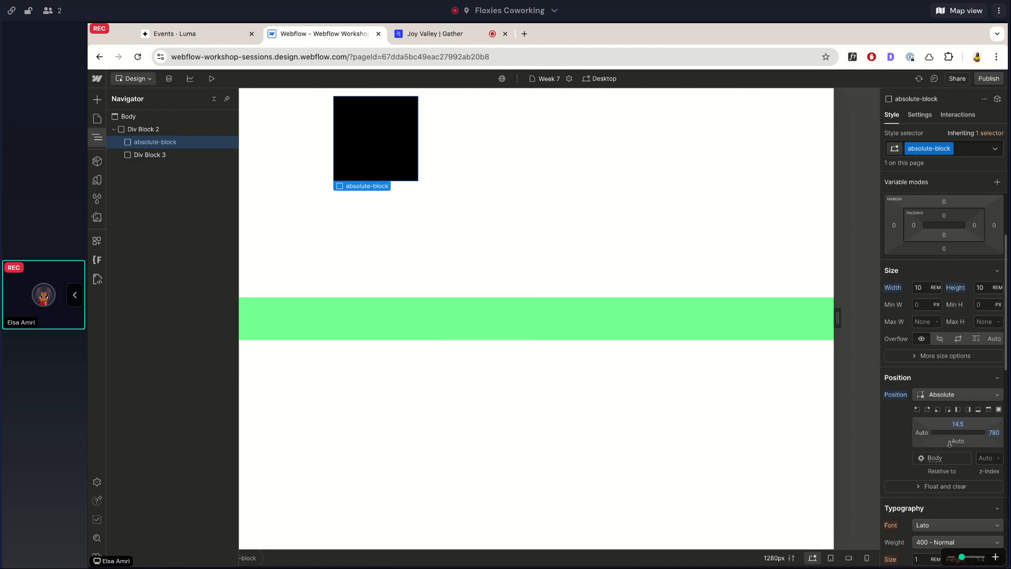
pyautogui.scroll(-8, 955, 442)
pyautogui.scroll(-7, 928, 295)
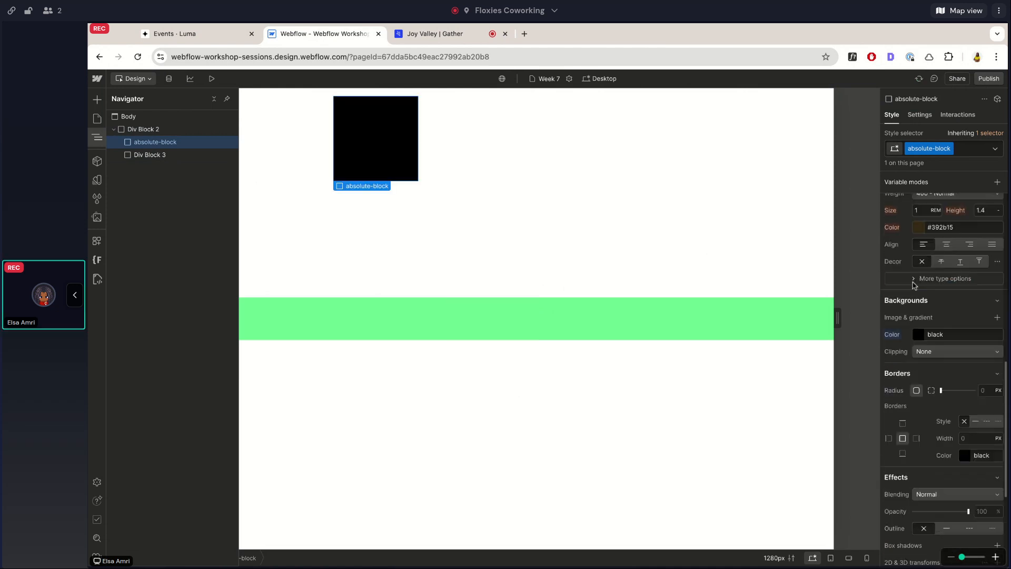
pyautogui.click(883, 269)
pyautogui.scroll(10, 912, 304)
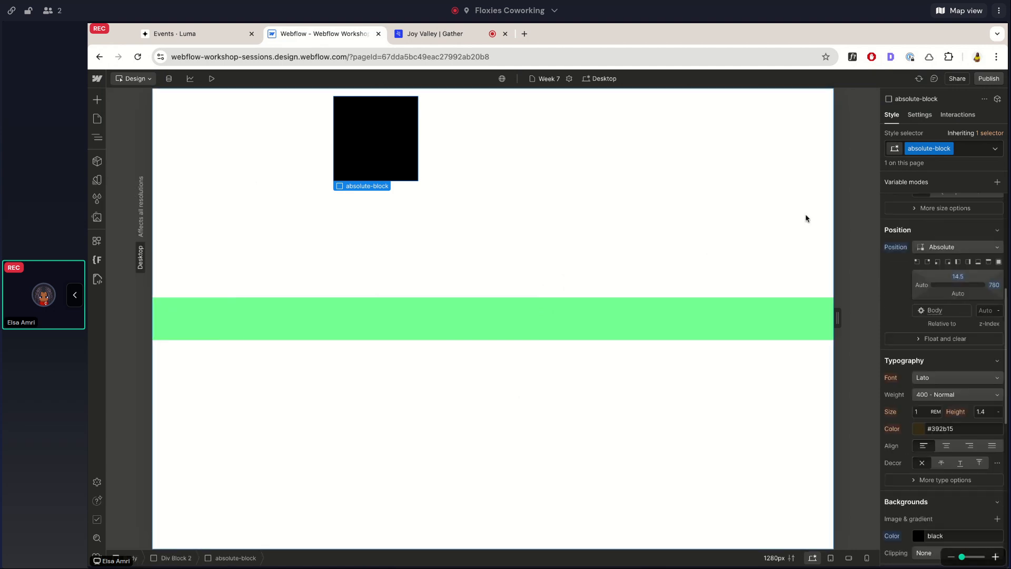
# Reset the top and right position offsets of absolute-block to Auto.
pyautogui.keyDown('alt'); pyautogui.click(994, 285); pyautogui.keyUp('alt')
pyautogui.keyDown('alt'); pyautogui.click(958, 276); pyautogui.keyUp('alt')
pyautogui.scroll(2, 966, 274)
pyautogui.press('z')
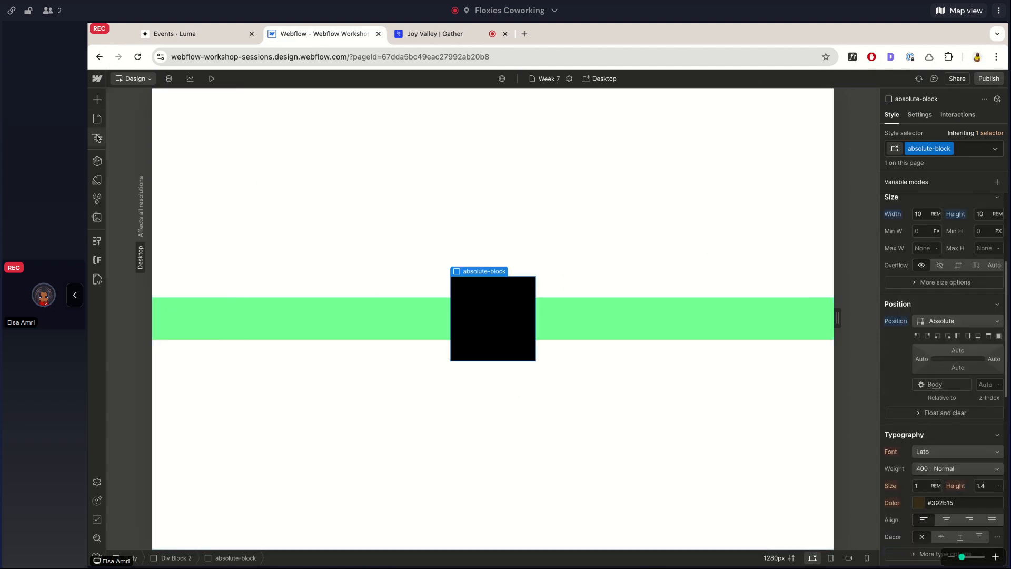
pyautogui.scroll(1, 953, 245)
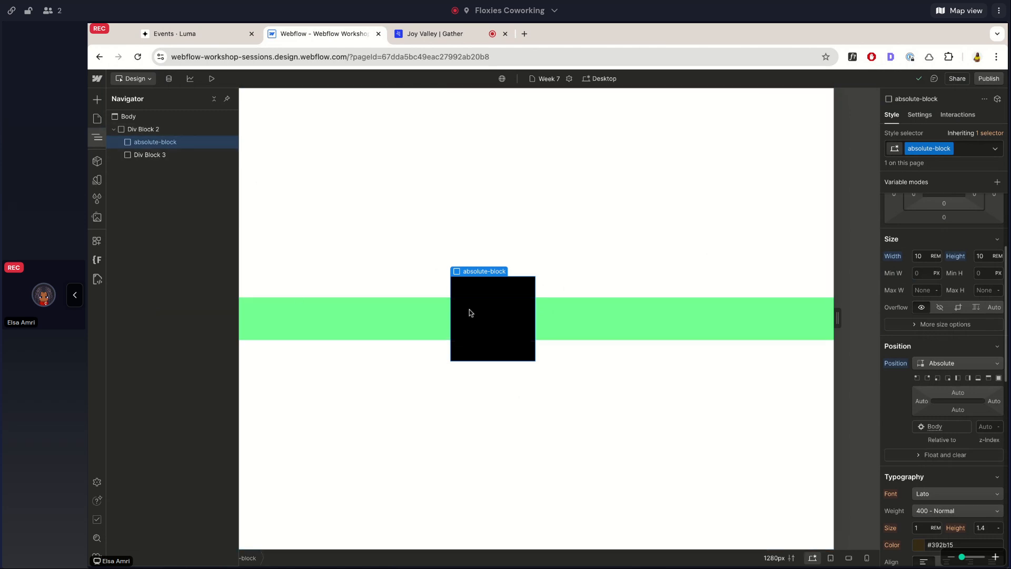
# Compare the size and position settings of Div Block 3 with those of absolute-block.
pyautogui.click(180, 156)
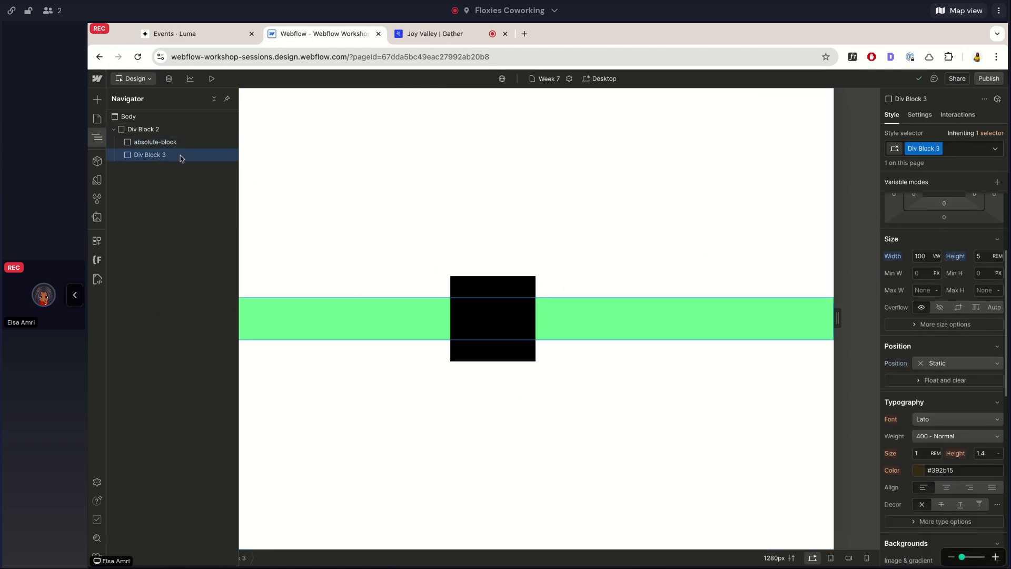
pyautogui.click(172, 142)
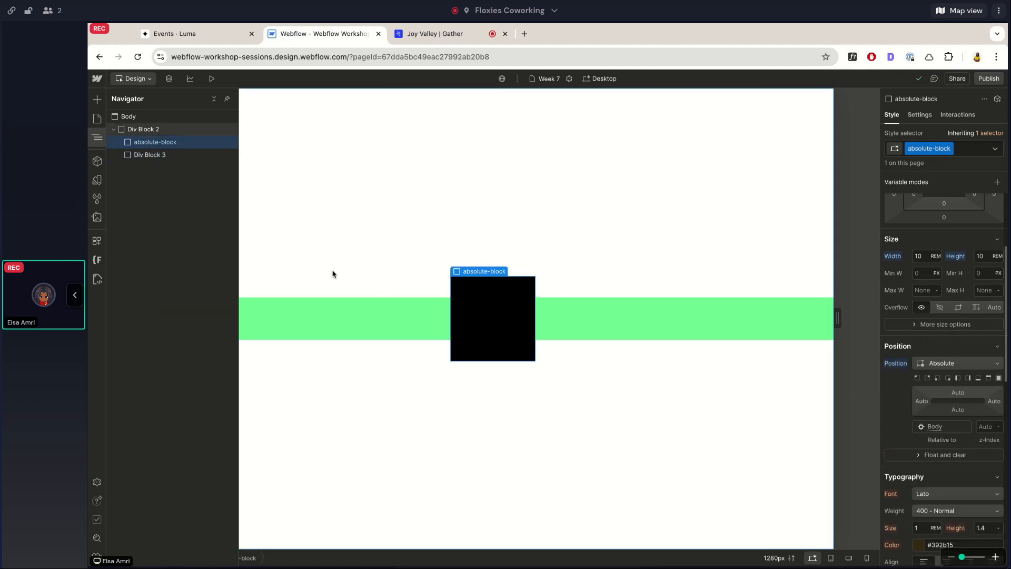
pyautogui.click(158, 155)
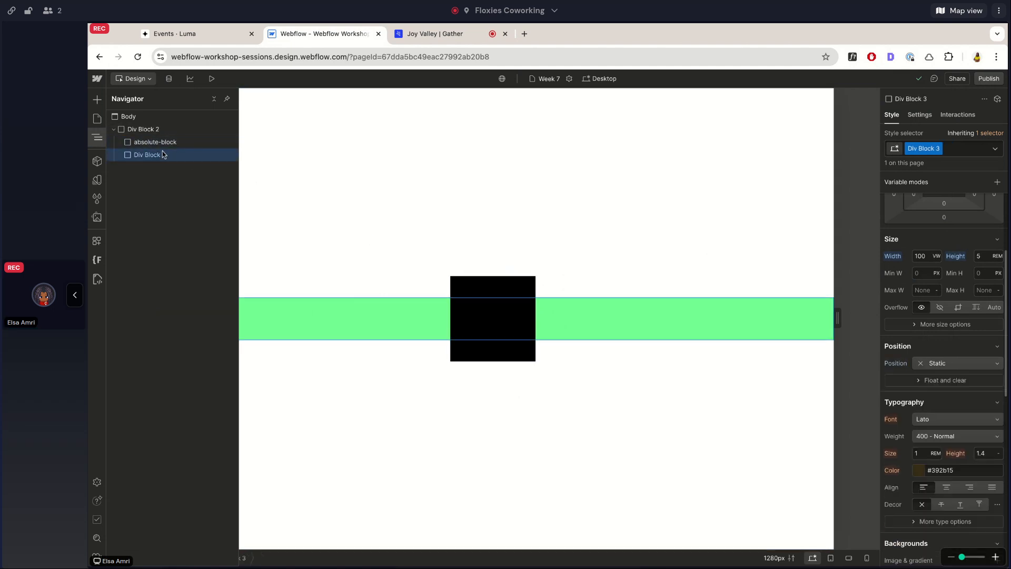
pyautogui.click(152, 142)
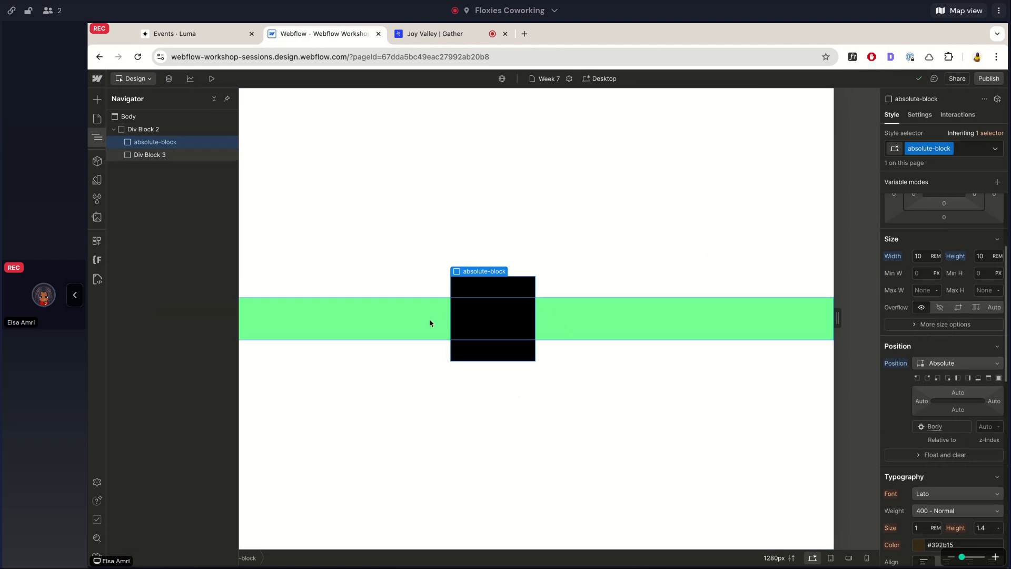
# Delete Div Block 3 and undo the deletion.
pyautogui.click(154, 155)
pyautogui.press('Delete')
pyautogui.hotkey('ctrl', 'z')
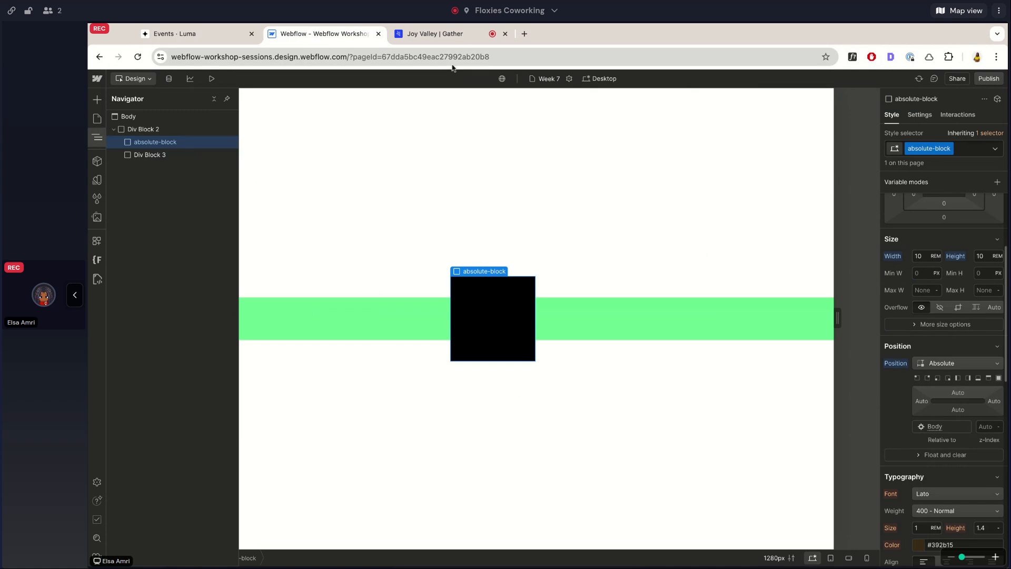
# Set the position of the parent Div Block 2 to Relative.
pyautogui.click(178, 131)
pyautogui.click(162, 143)
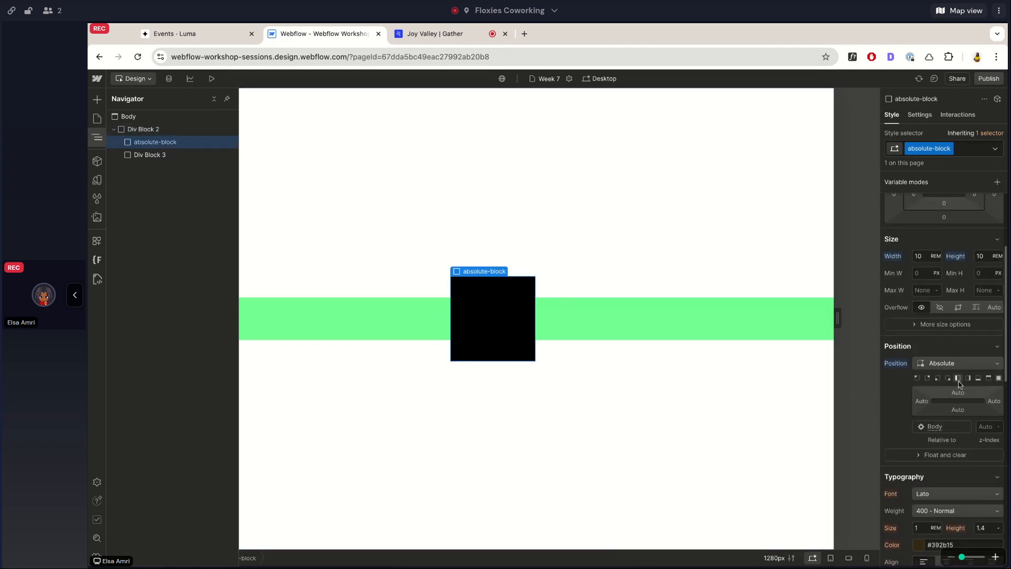
pyautogui.scroll(-1, 959, 381)
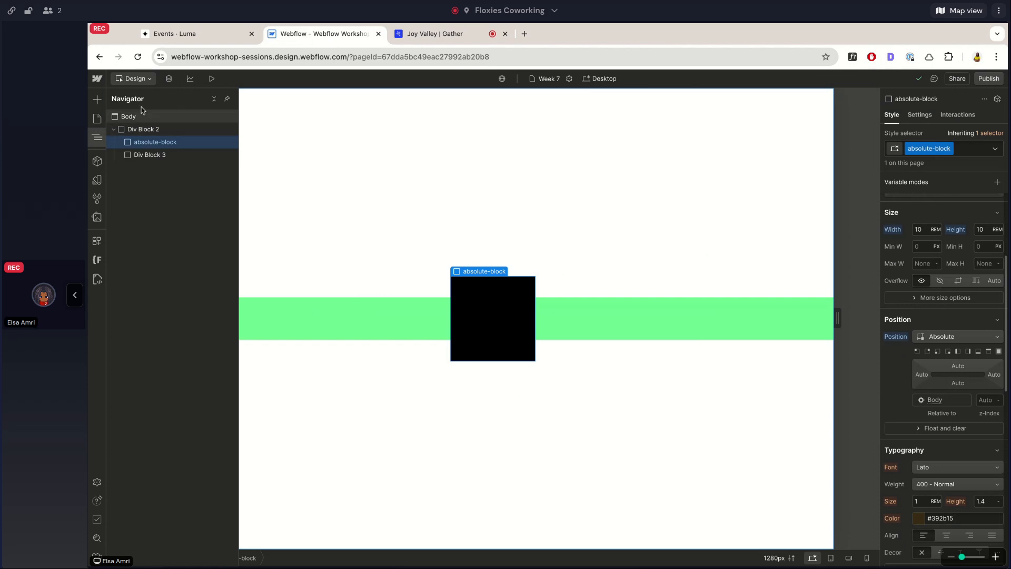
pyautogui.click(145, 128)
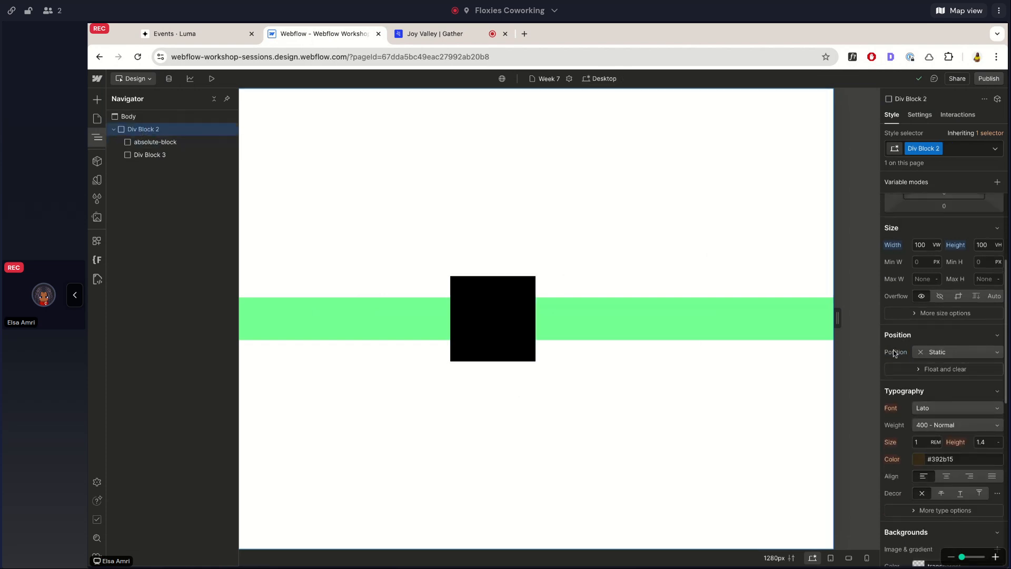
pyautogui.click(923, 356)
pyautogui.click(923, 366)
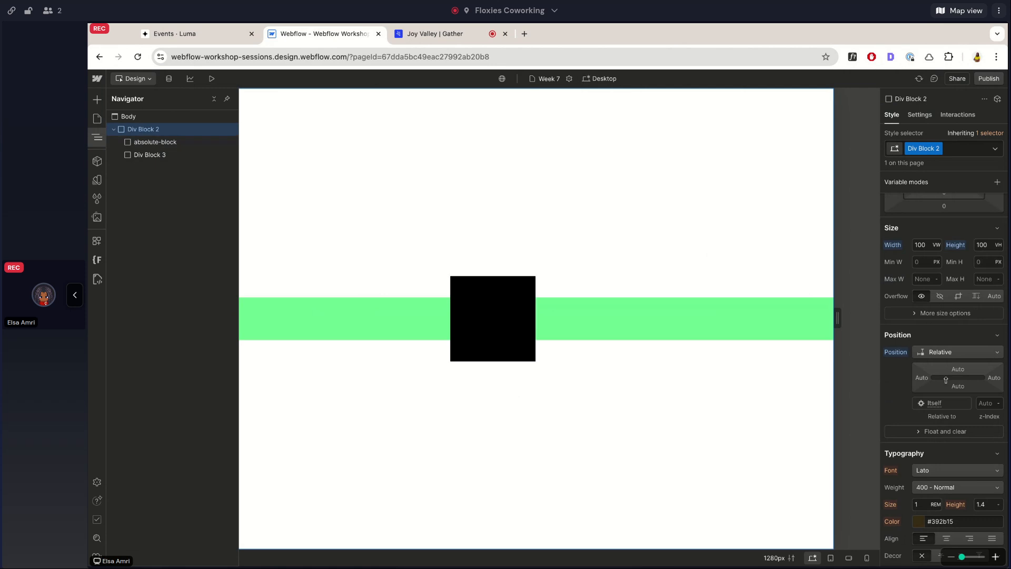
# Examine which element absolute-block is positioned relative to, comparing its position settings with those of Div Block 2 and Body.
pyautogui.click(161, 148)
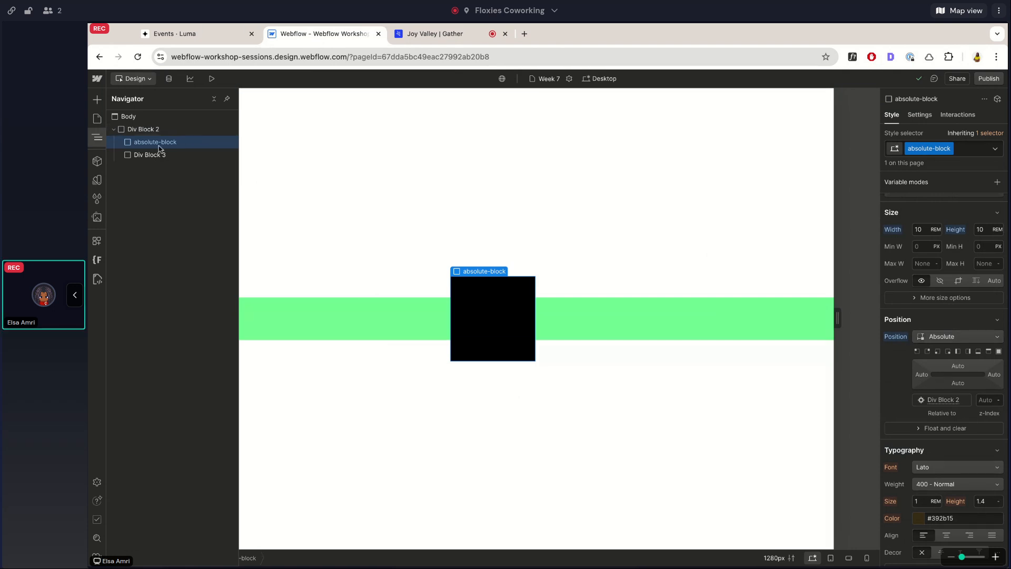
pyautogui.click(151, 131)
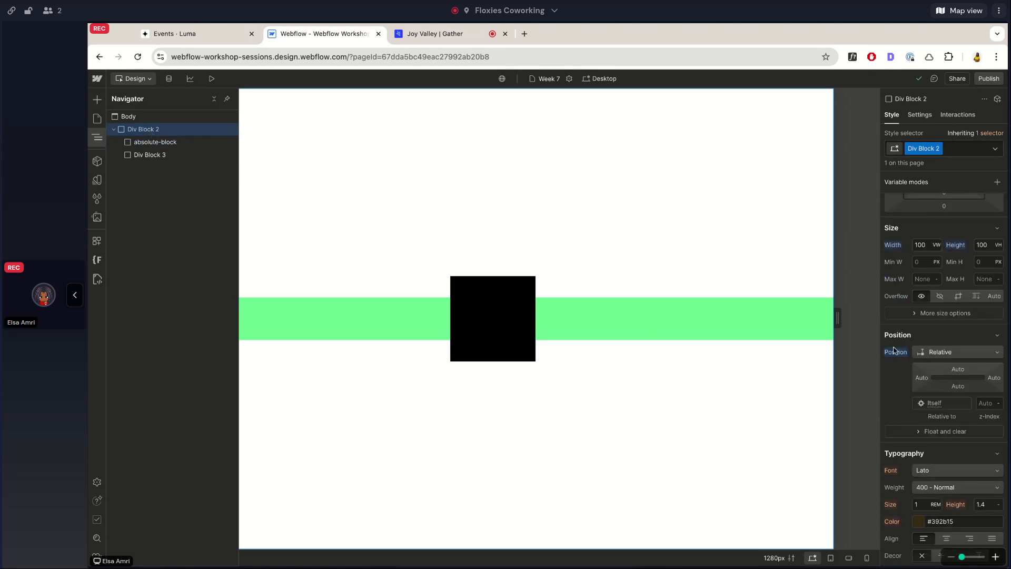
pyautogui.click(147, 145)
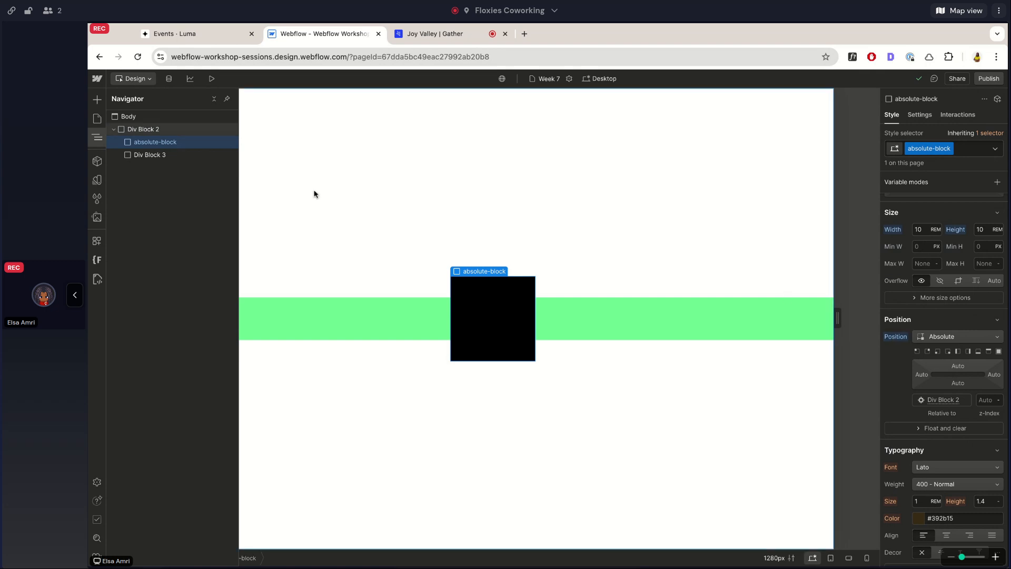
pyautogui.click(153, 130)
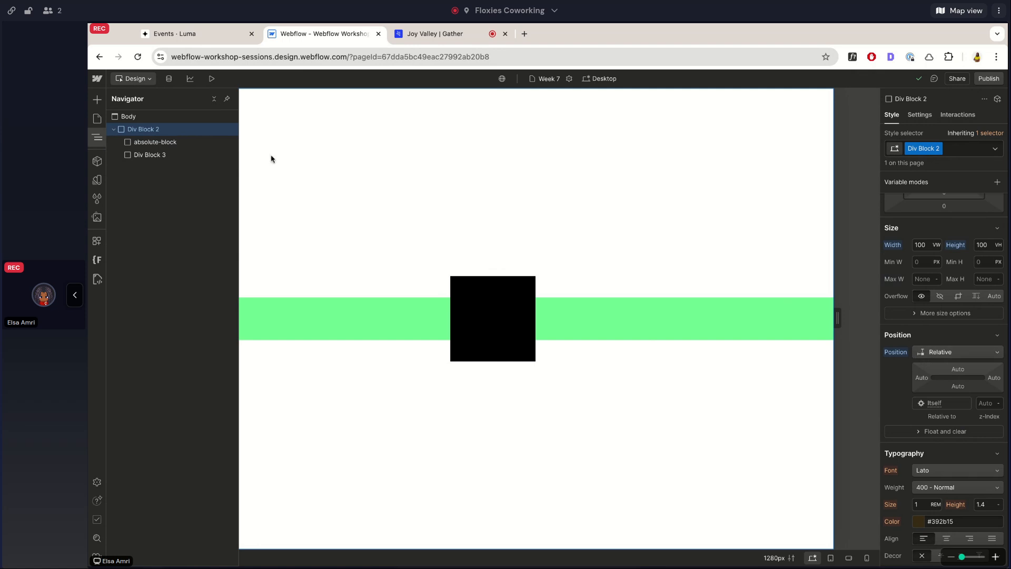
pyautogui.click(200, 143)
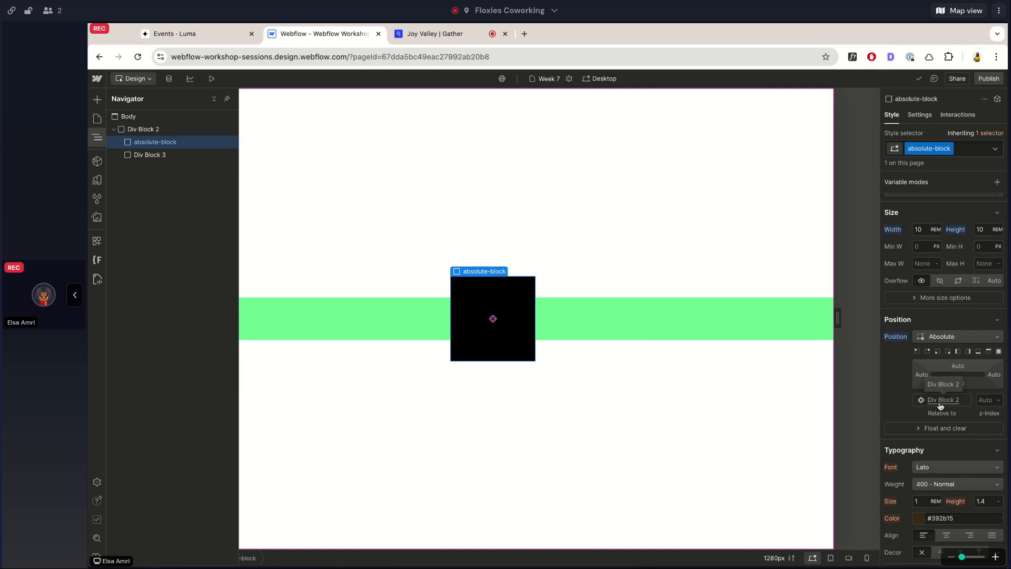
pyautogui.click(141, 132)
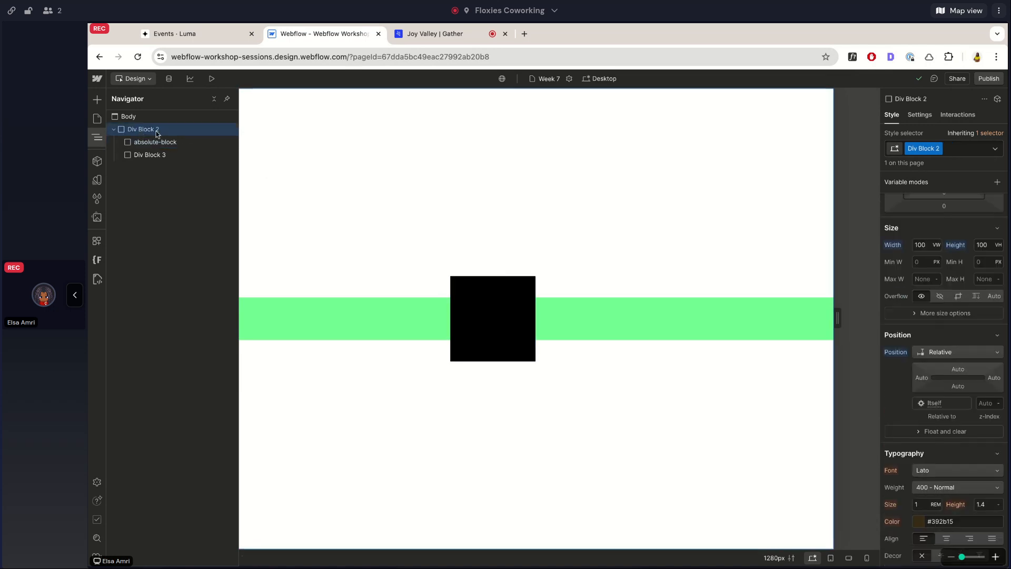
pyautogui.click(157, 142)
pyautogui.click(137, 116)
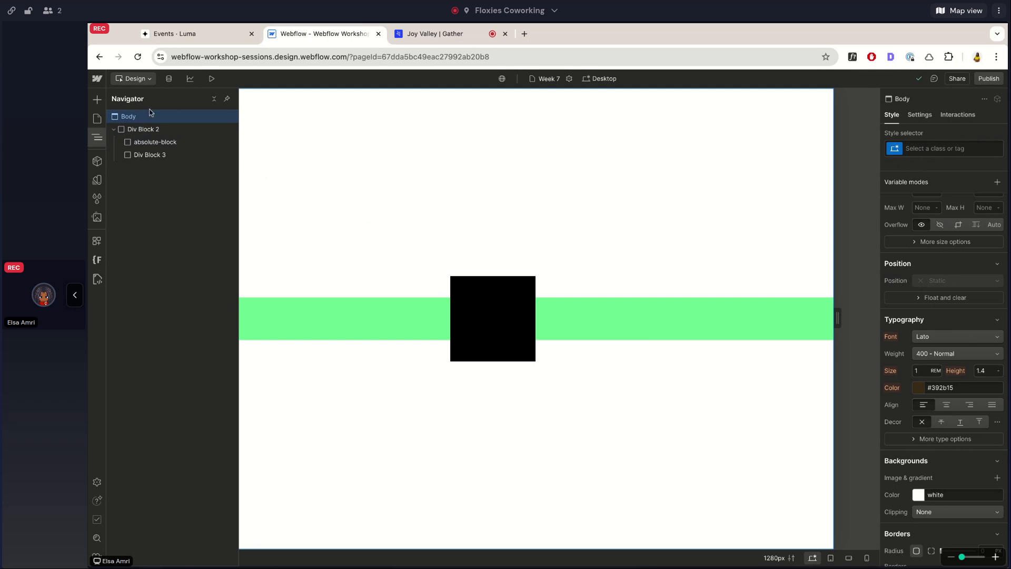
# Set the position of absolute-block to Fixed.
pyautogui.click(453, 315)
pyautogui.click(948, 336)
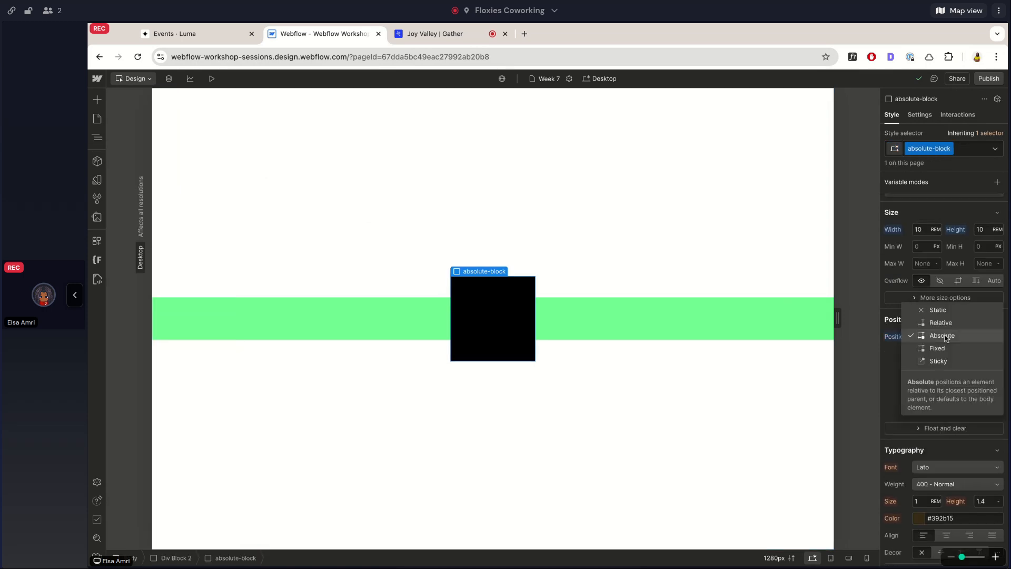
pyautogui.click(942, 349)
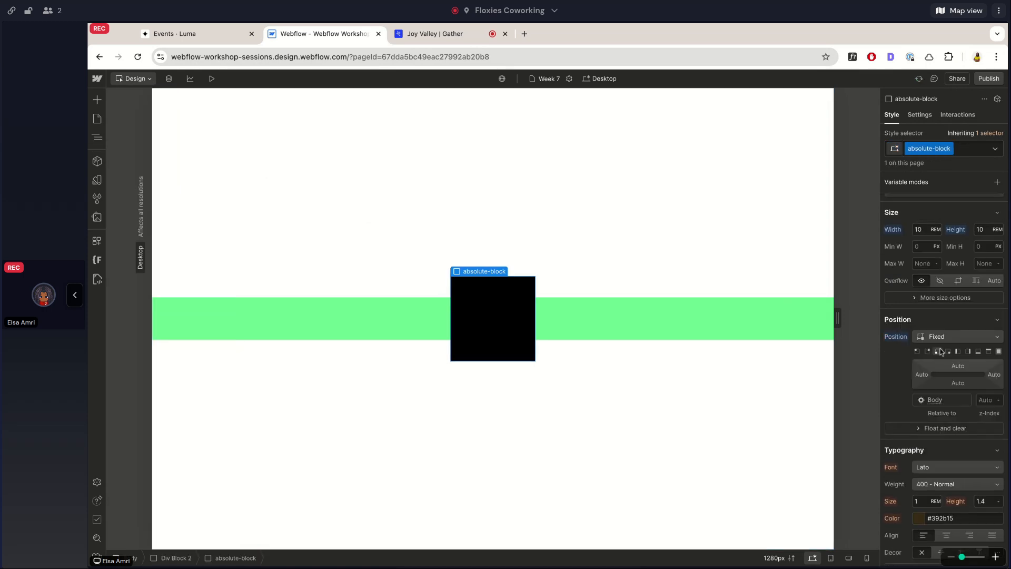
pyautogui.click(938, 337)
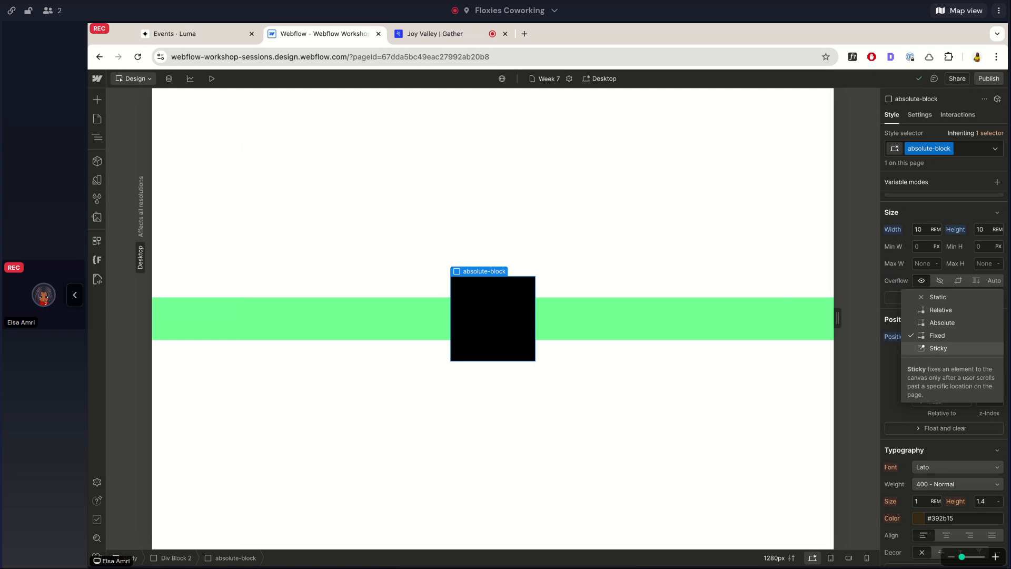
pyautogui.click(937, 337)
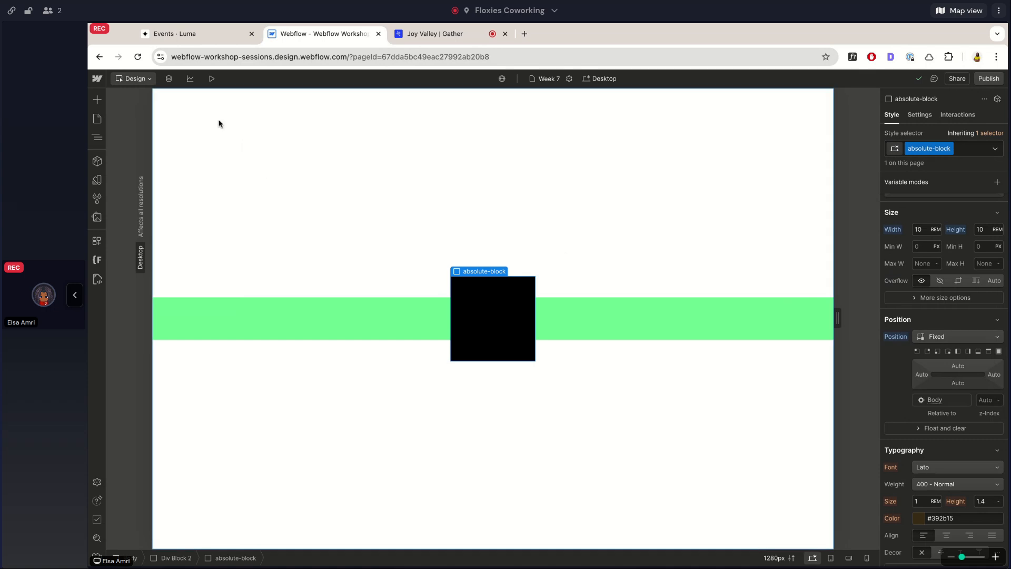
# Open the Week 6 static page in the designer.
pyautogui.click(99, 119)
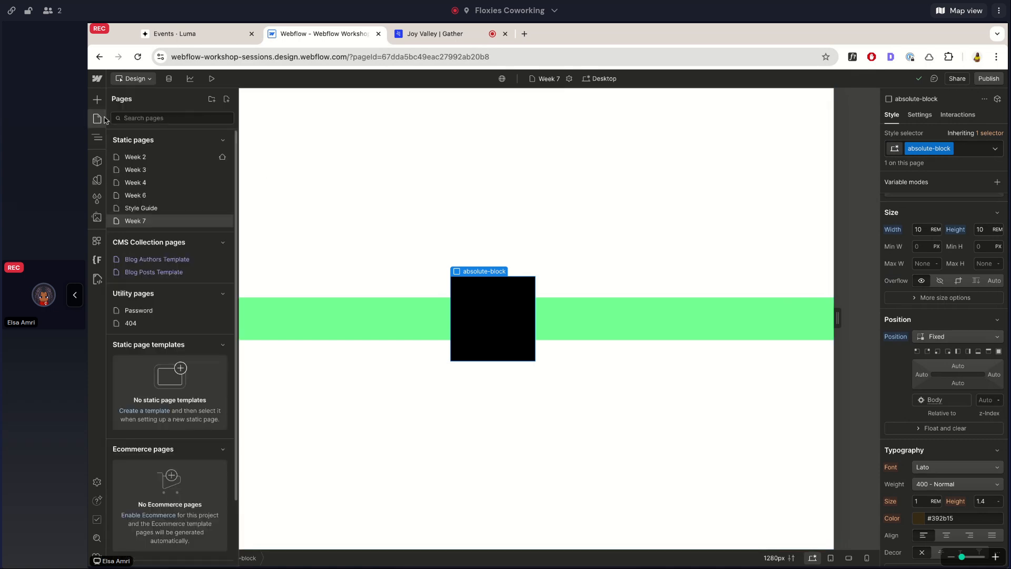
pyautogui.click(169, 197)
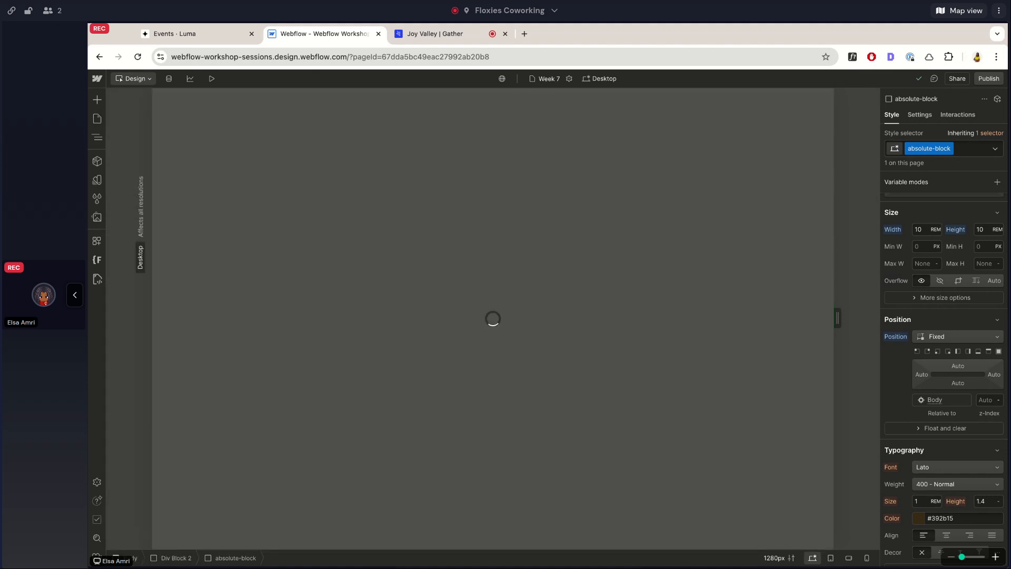
pyautogui.scroll(-1, 205, 151)
pyautogui.scroll(1, 205, 151)
pyautogui.scroll(-1, 203, 211)
pyautogui.scroll(1, 203, 212)
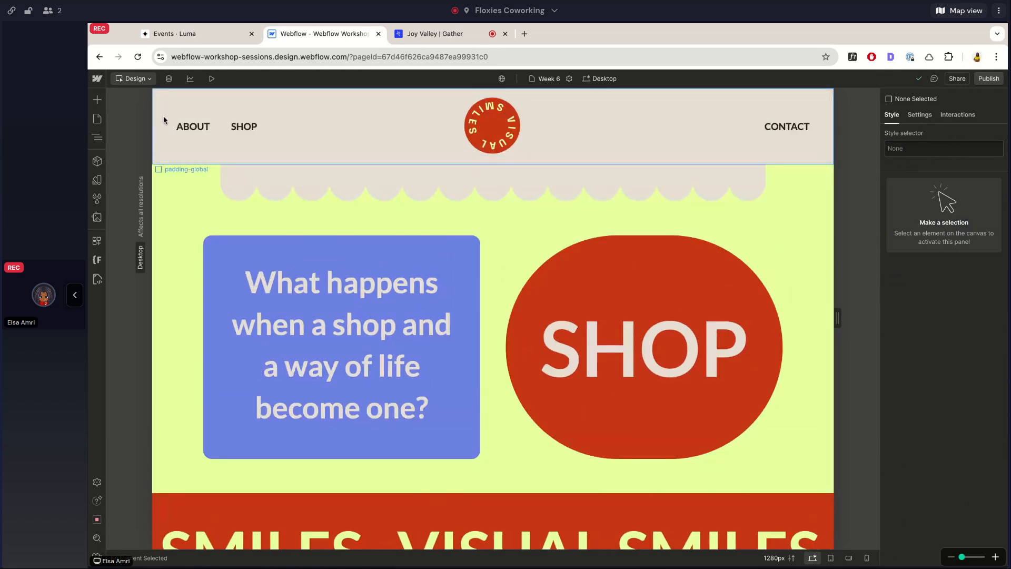
# Duplicate hero-section-2 inside main-wrapper to lengthen the Week 6 page.
pyautogui.click(164, 120)
pyautogui.click(175, 246)
pyautogui.scroll(-1, 174, 316)
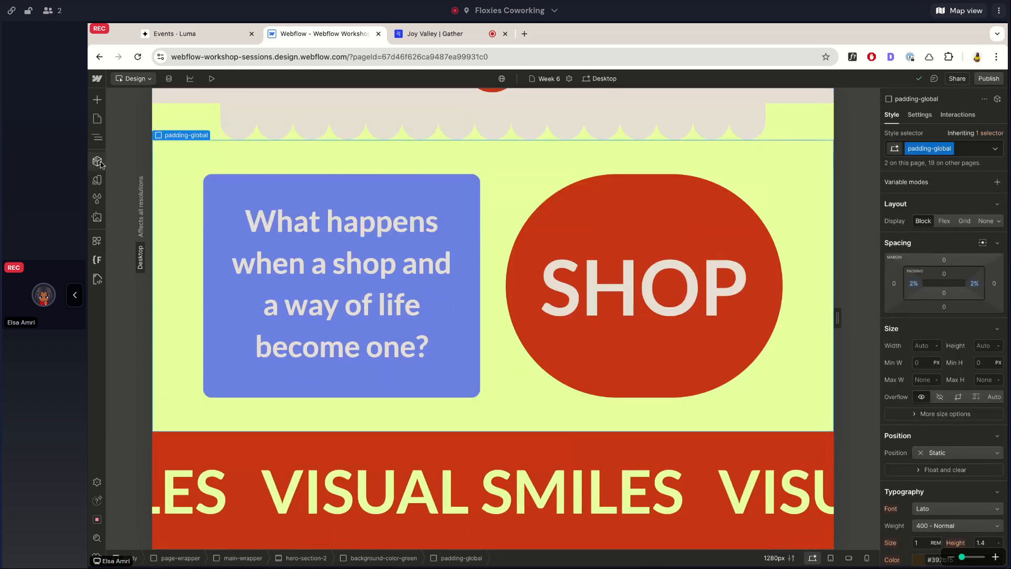
pyautogui.press('z')
pyautogui.click(141, 206)
pyautogui.hotkey('ctrl', 'd')
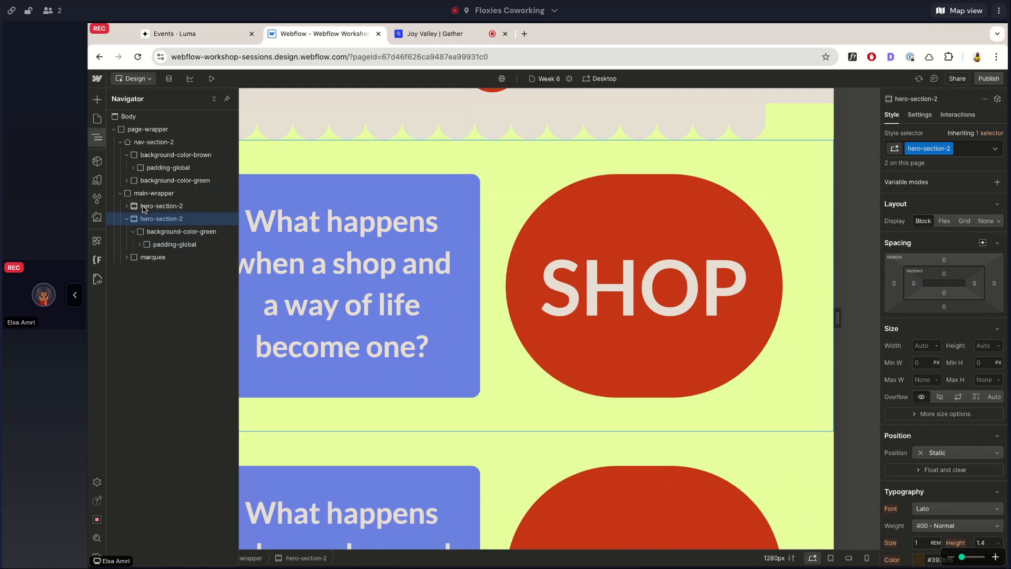
# Move the duplicated hero-section-2 below the marquee inside main-wrapper.
pyautogui.hotkey('ctrl', 'Down')
pyautogui.click(366, 305)
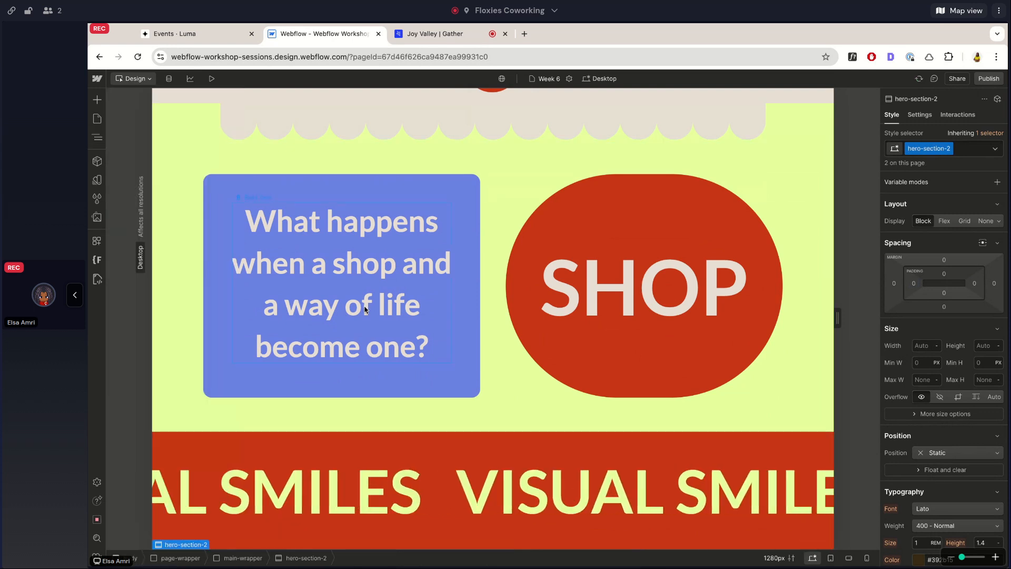
pyautogui.scroll(-1, 364, 308)
pyautogui.scroll(2, 365, 309)
pyautogui.scroll(-7, 365, 310)
pyautogui.scroll(7, 366, 310)
pyautogui.scroll(-7, 366, 310)
pyautogui.scroll(5, 592, 269)
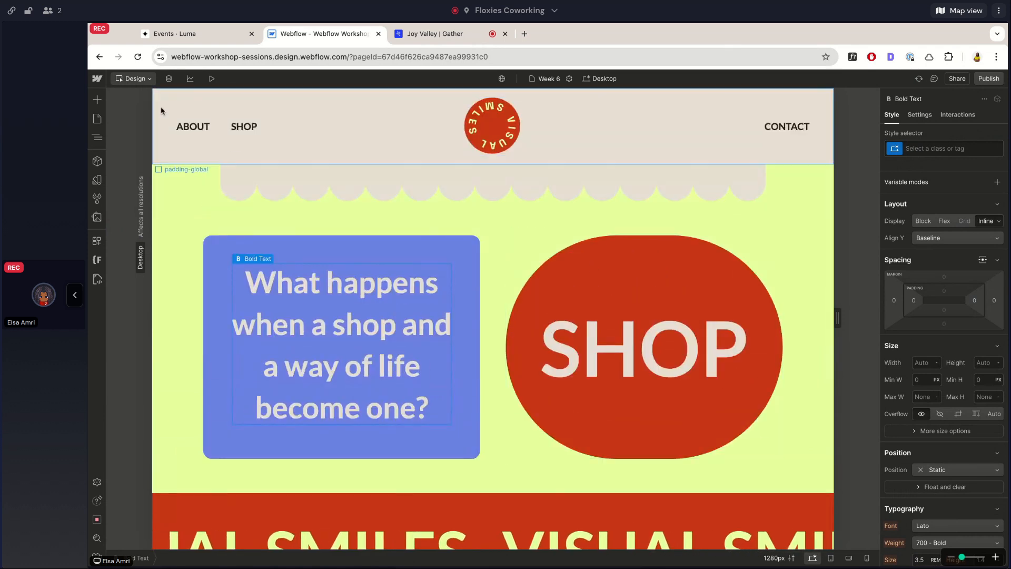
# Examine how the navigation bar behaves when the page scrolls, on the canvas and in preview mode.
pyautogui.click(256, 294)
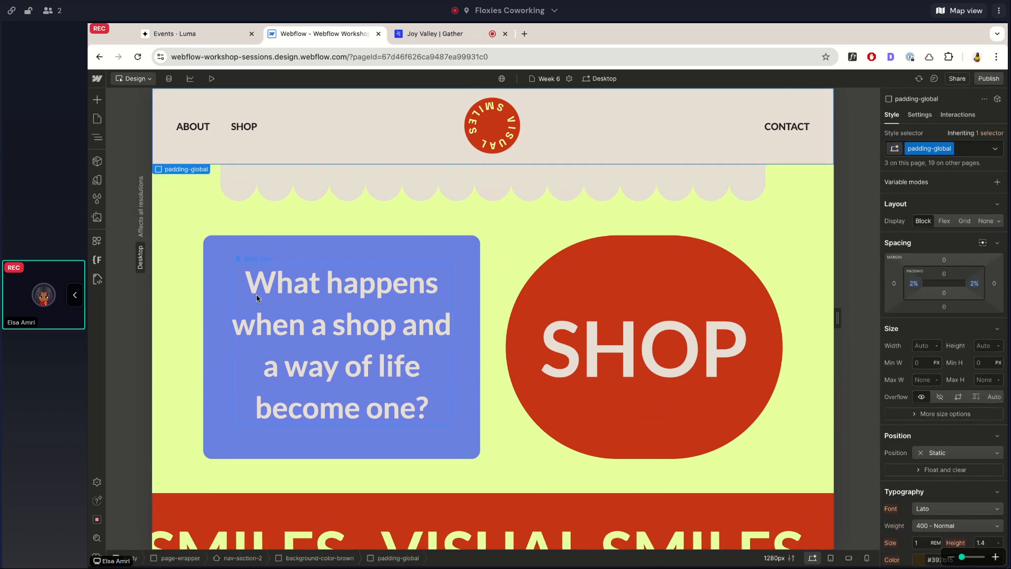
pyautogui.scroll(-1, 256, 293)
pyautogui.scroll(-5, 256, 294)
pyautogui.scroll(7, 256, 294)
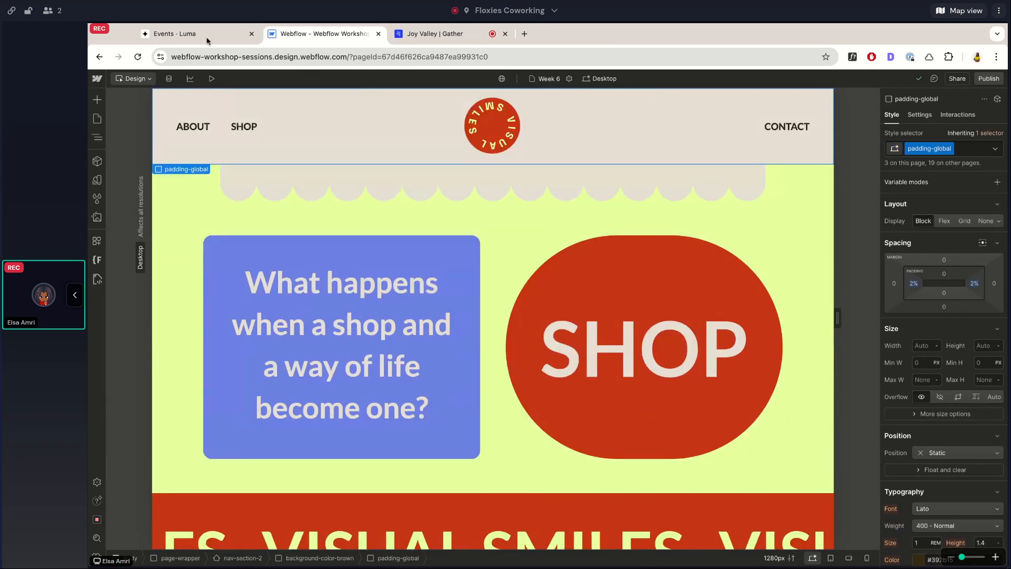
pyautogui.click(210, 79)
pyautogui.scroll(-5, 321, 297)
pyautogui.scroll(5, 321, 296)
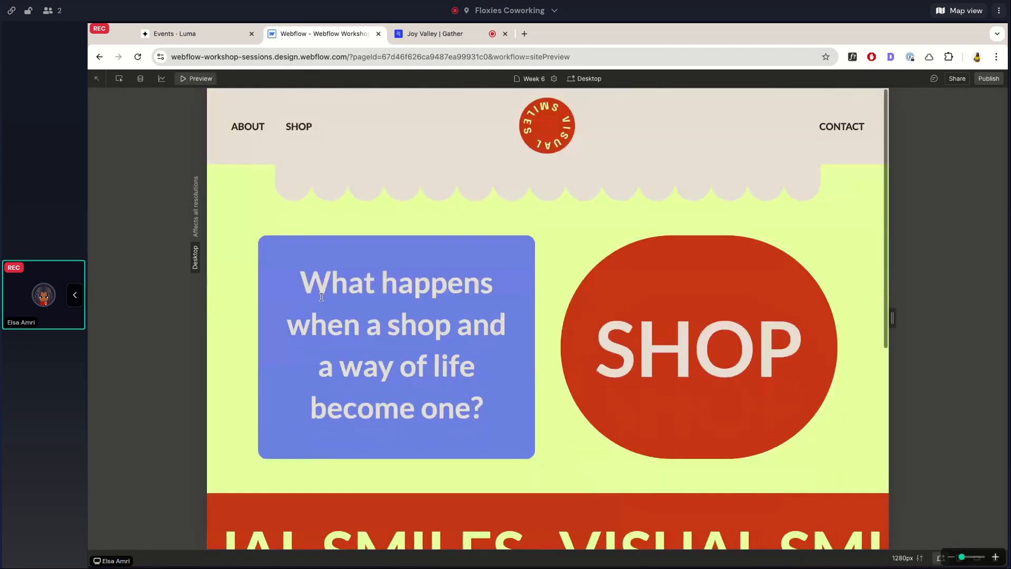
pyautogui.scroll(-5, 321, 296)
pyautogui.scroll(5, 321, 297)
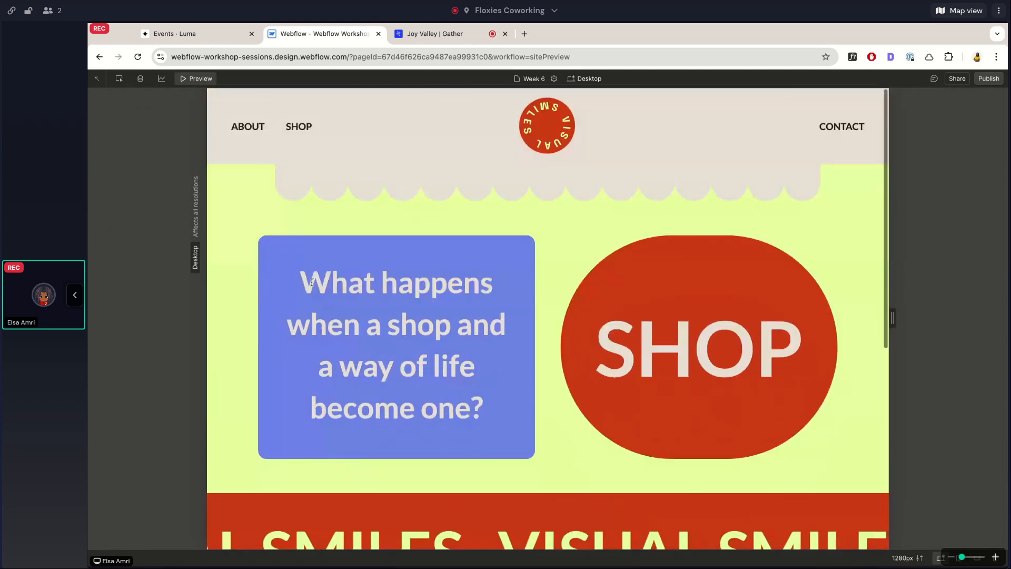
pyautogui.click(183, 78)
# Set the position of nav-section-2 to Fixed and check it against the scrolling page content.
pyautogui.click(97, 138)
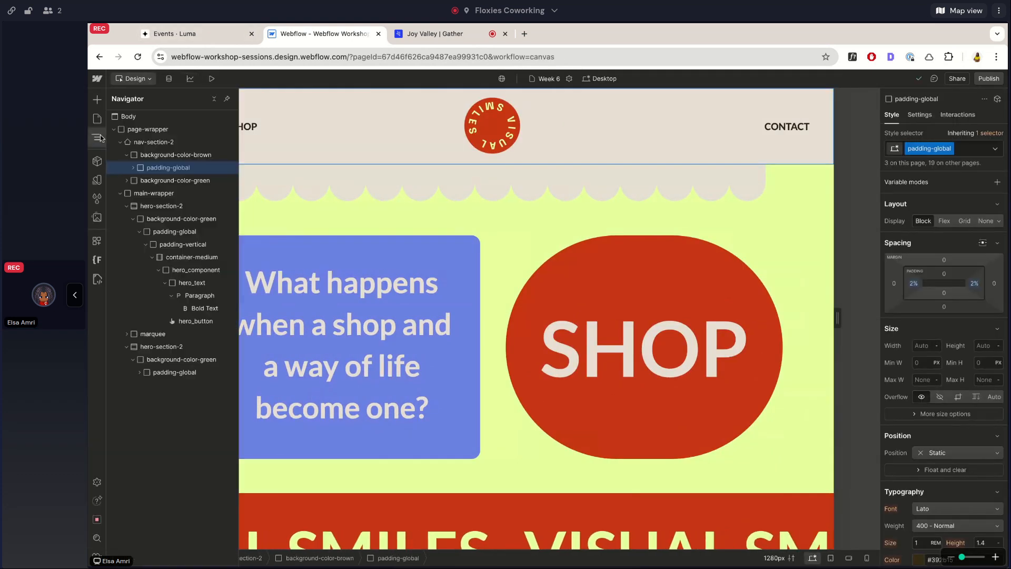
pyautogui.click(153, 142)
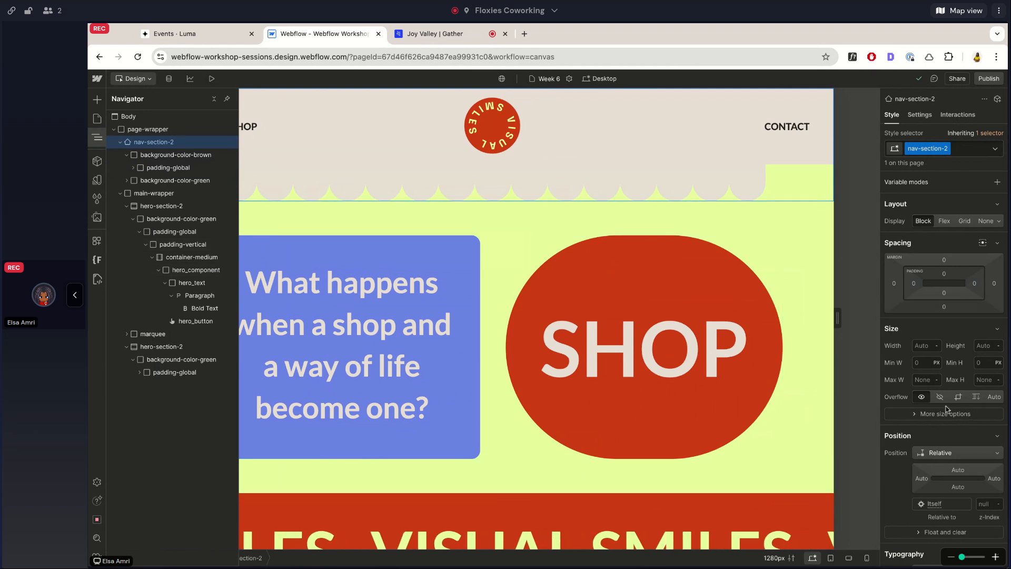
pyautogui.scroll(-3, 946, 409)
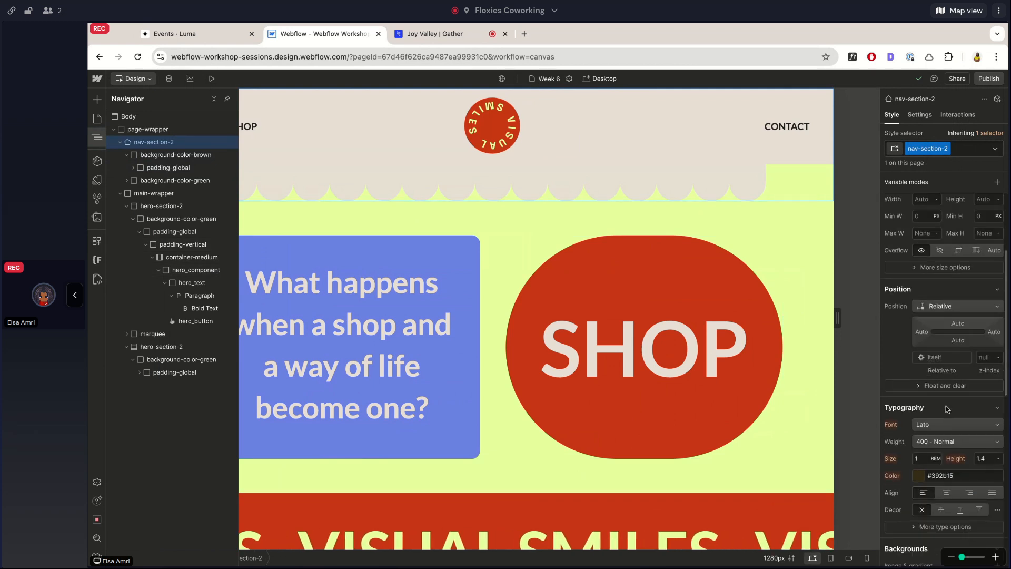
pyautogui.click(926, 306)
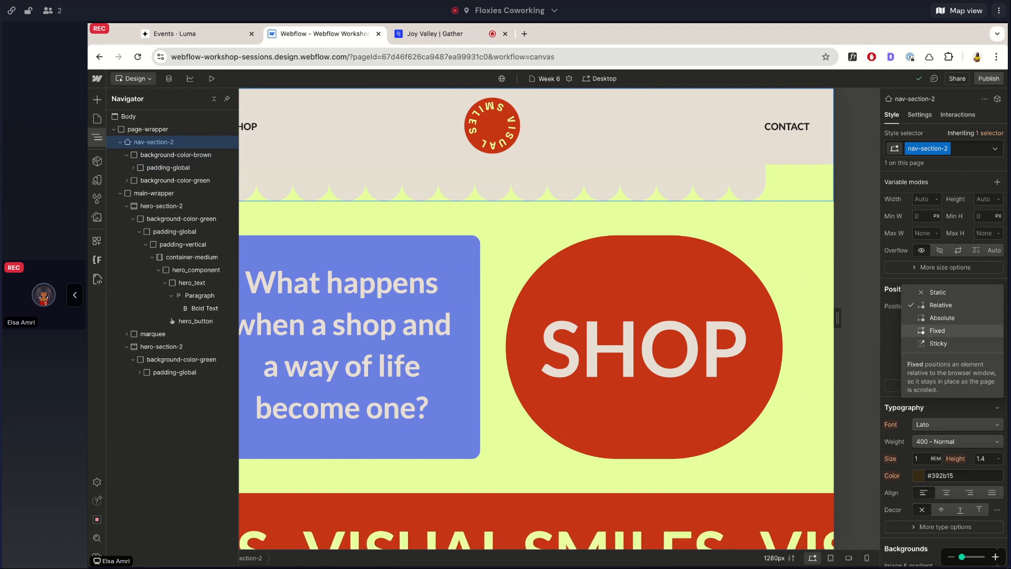
pyautogui.click(937, 330)
pyautogui.scroll(-3, 615, 299)
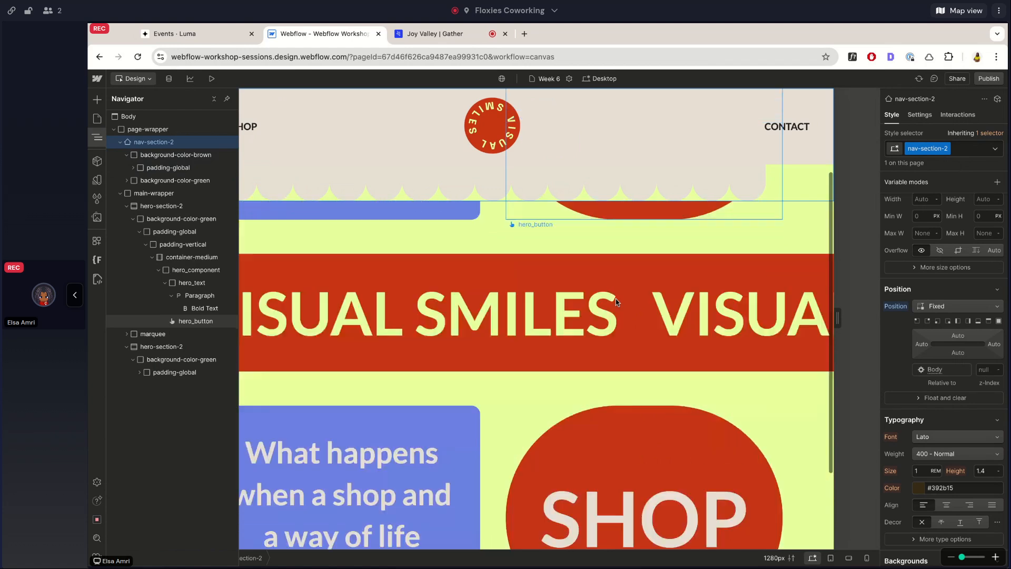
pyautogui.scroll(-2, 616, 298)
pyautogui.click(97, 138)
pyautogui.scroll(5, 400, 330)
pyautogui.scroll(3, 400, 331)
pyautogui.scroll(-3, 406, 327)
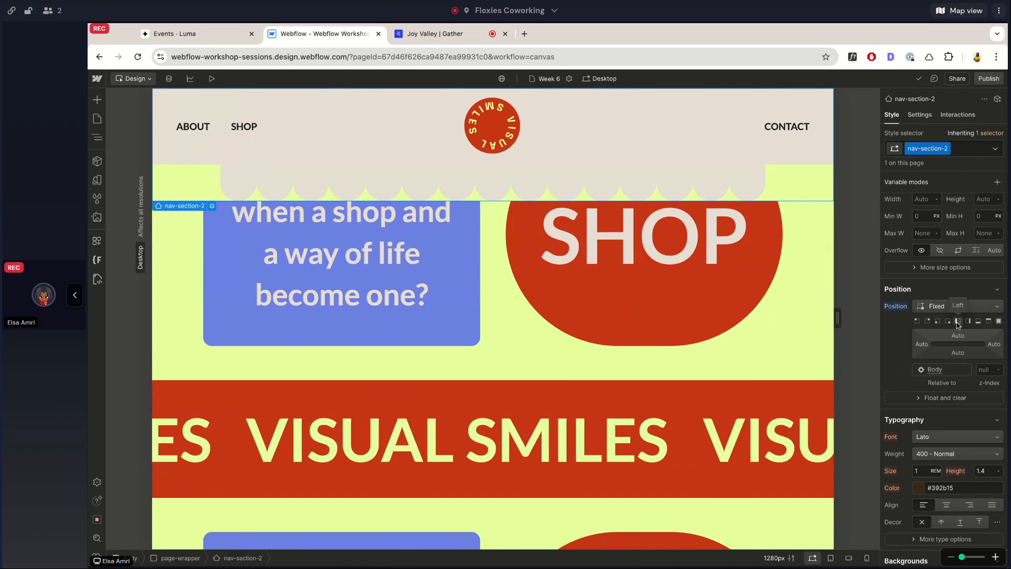
# Try the Top, Full, corner and Bottom placement presets on the fixed nav-section-2.
pyautogui.click(989, 322)
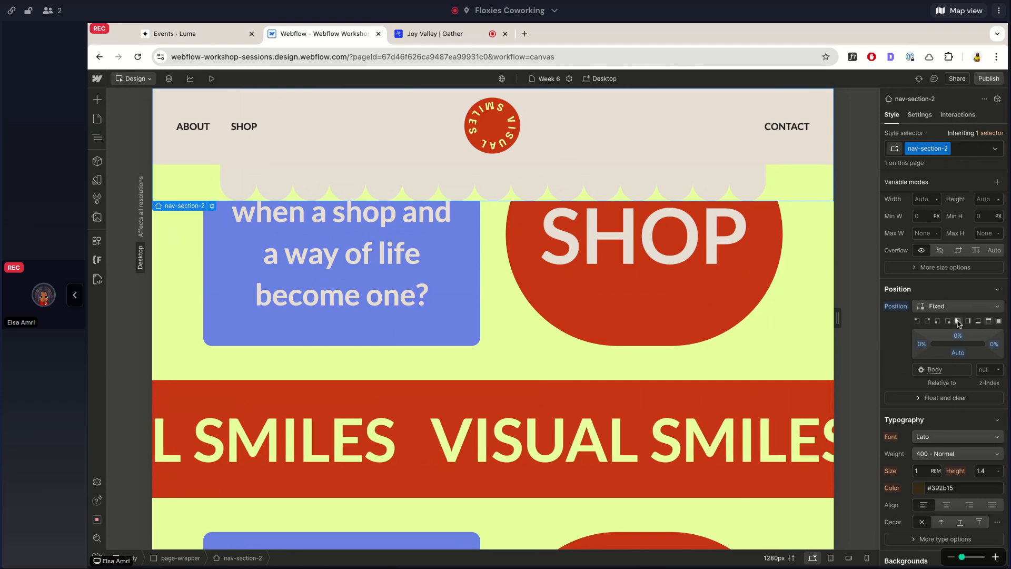
pyautogui.click(997, 323)
pyautogui.click(998, 322)
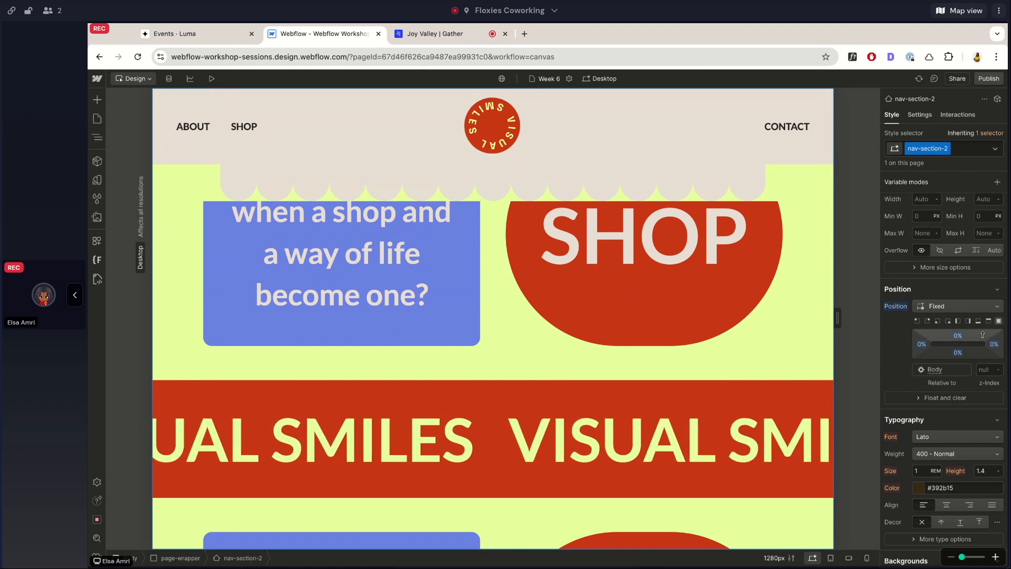
pyautogui.click(937, 468)
pyautogui.click(937, 468)
pyautogui.click(927, 469)
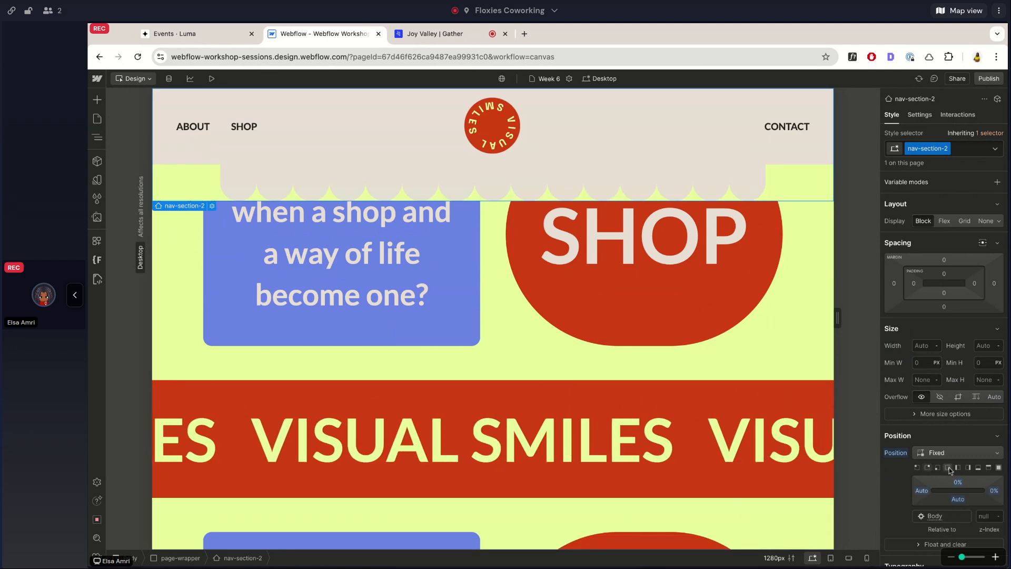
pyautogui.click(948, 468)
pyautogui.click(978, 468)
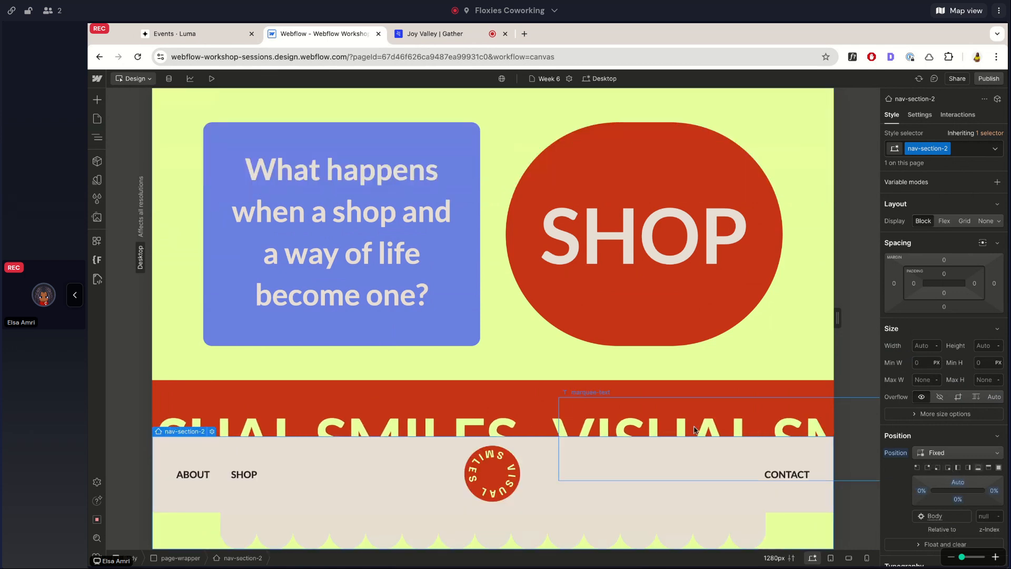
pyautogui.scroll(-2, 695, 430)
pyautogui.scroll(3, 694, 430)
# Pin nav-section-2 to the top of the browser window with 0% top, left and right offsets.
pyautogui.click(988, 468)
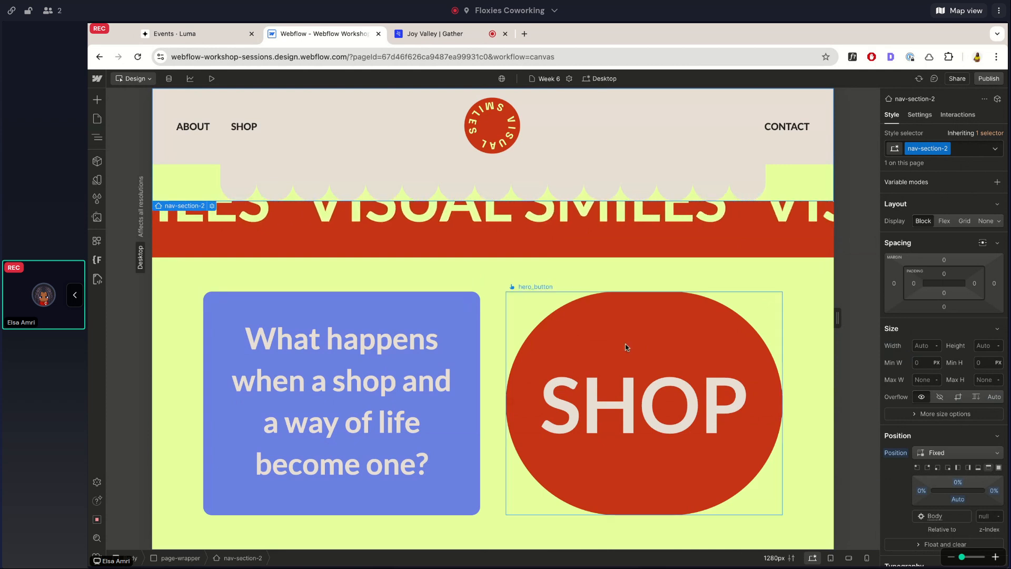
pyautogui.scroll(-3, 625, 343)
pyautogui.scroll(-8, 626, 347)
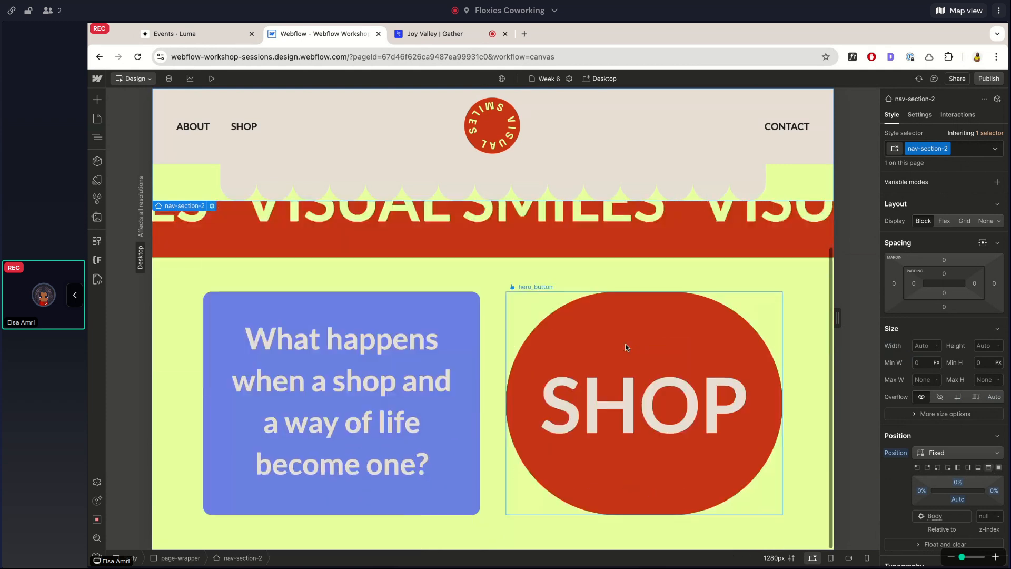
# Reset the position setting of nav-section-2 and undo the reset.
pyautogui.keyDown('alt'); pyautogui.click(896, 456); pyautogui.keyUp('alt')
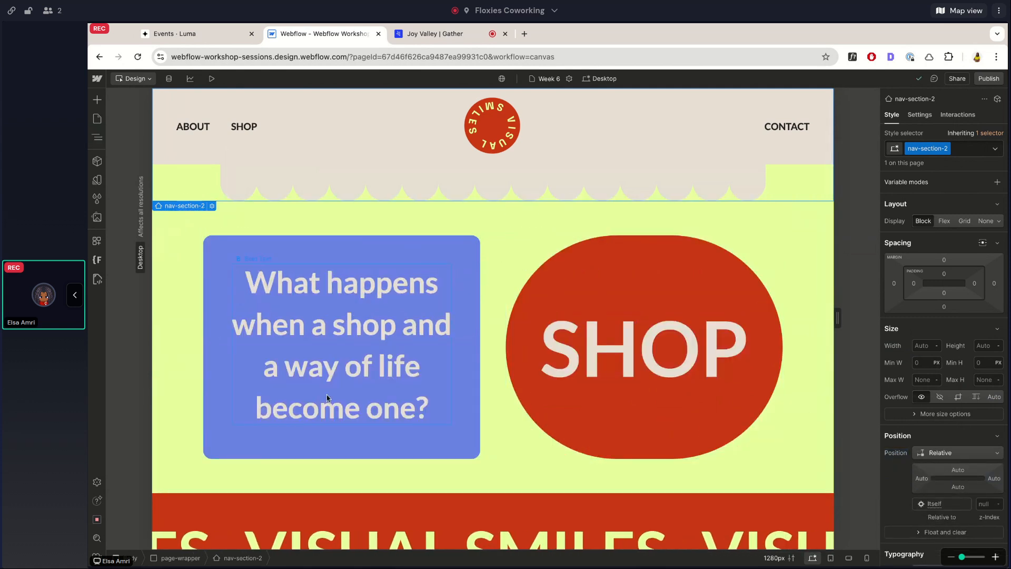
pyautogui.hotkey('ctrl', 'z')
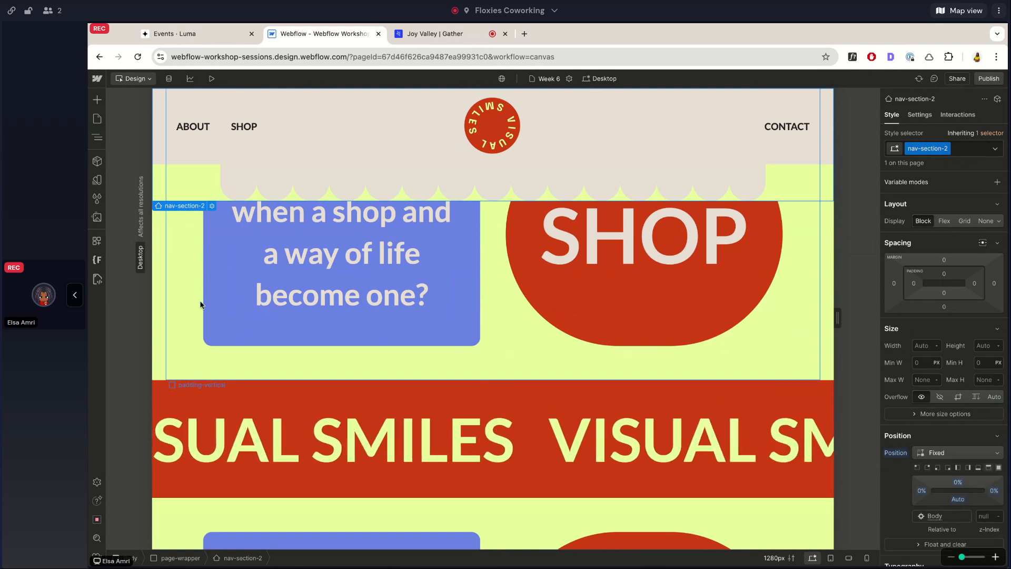
# Collapse nav-section-2 and main-wrapper in the page's element tree.
pyautogui.click(97, 138)
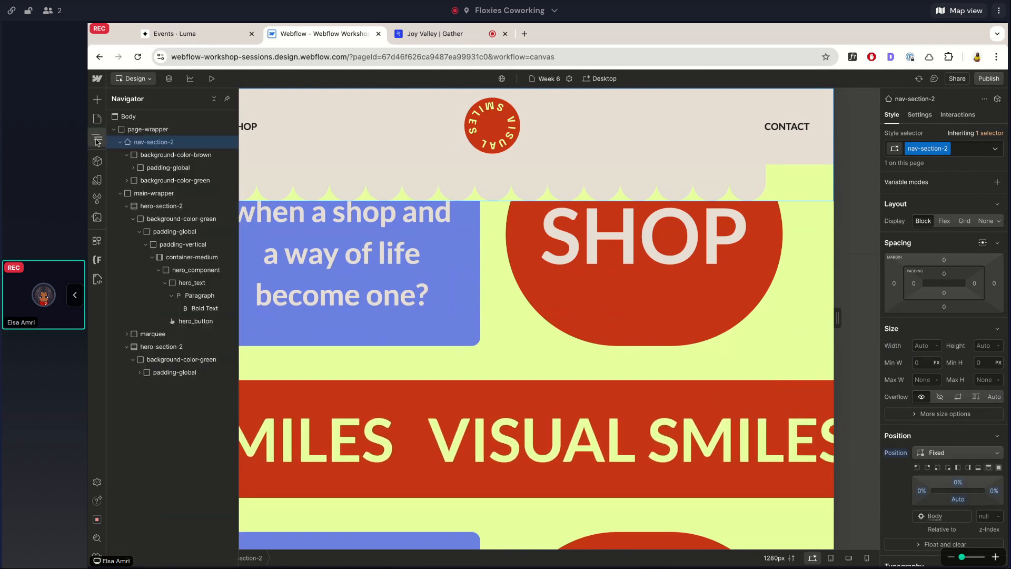
pyautogui.click(120, 142)
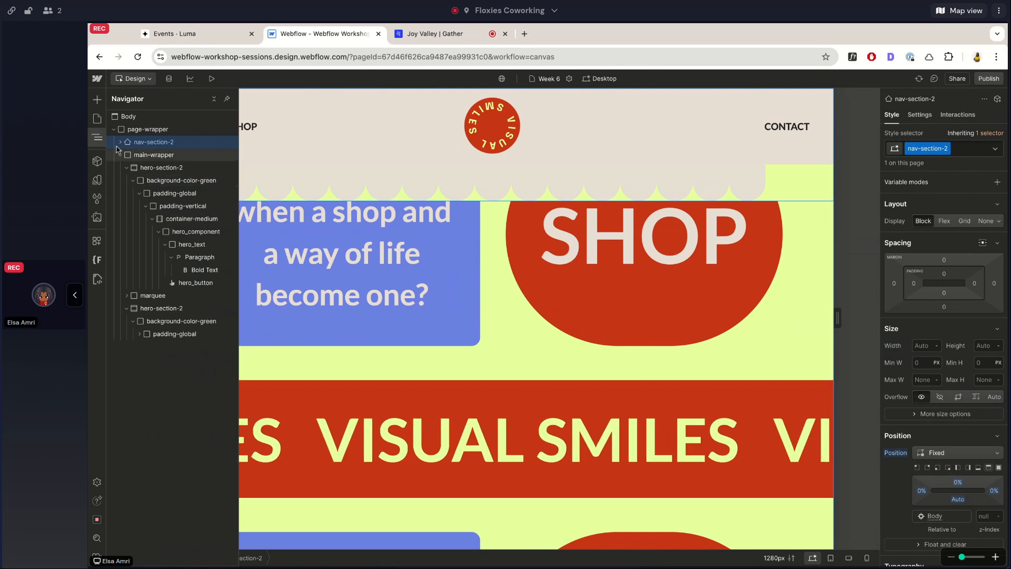
pyautogui.click(120, 154)
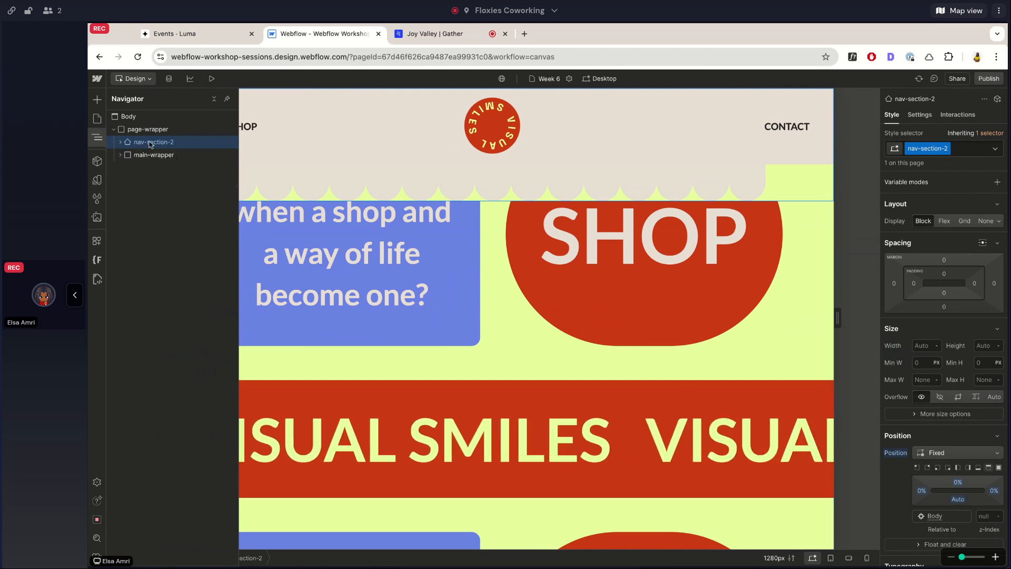
pyautogui.click(323, 149)
# Switch nav-section-2 back to Relative and redo its Fixed position to compare where the hero content sits.
pyautogui.press('super+z')
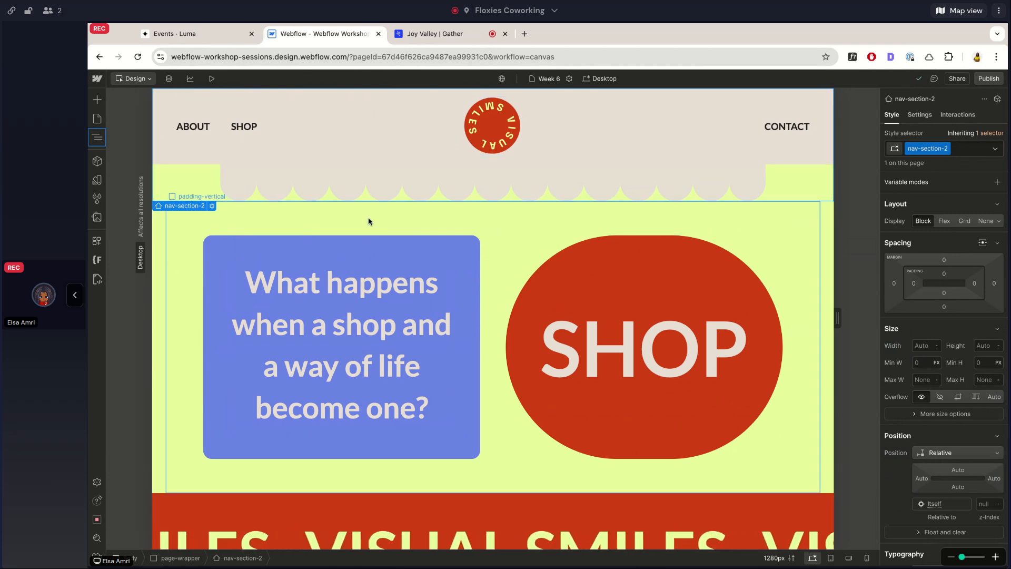
pyautogui.press('super+shift+z')
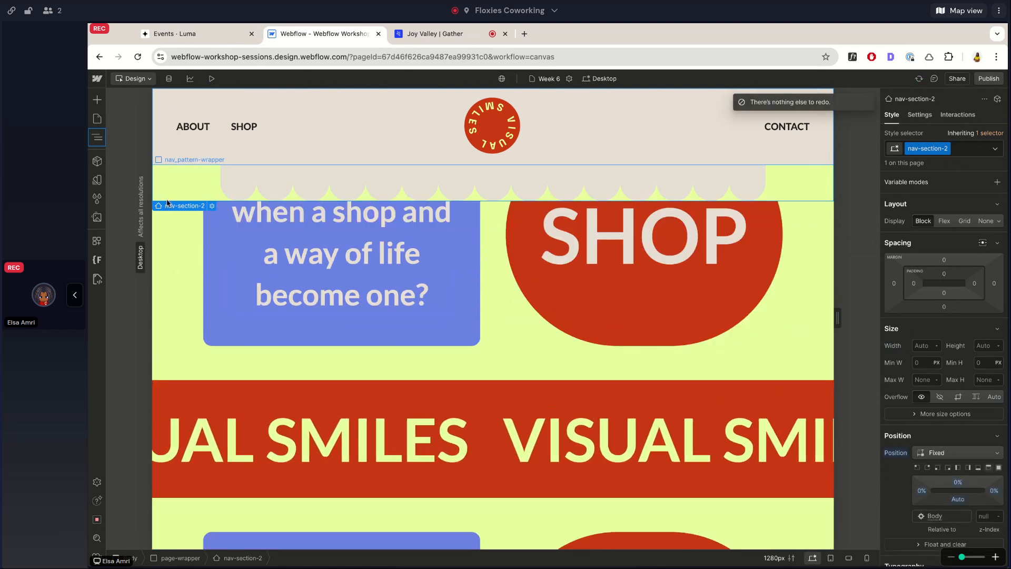
pyautogui.scroll(-5, 167, 203)
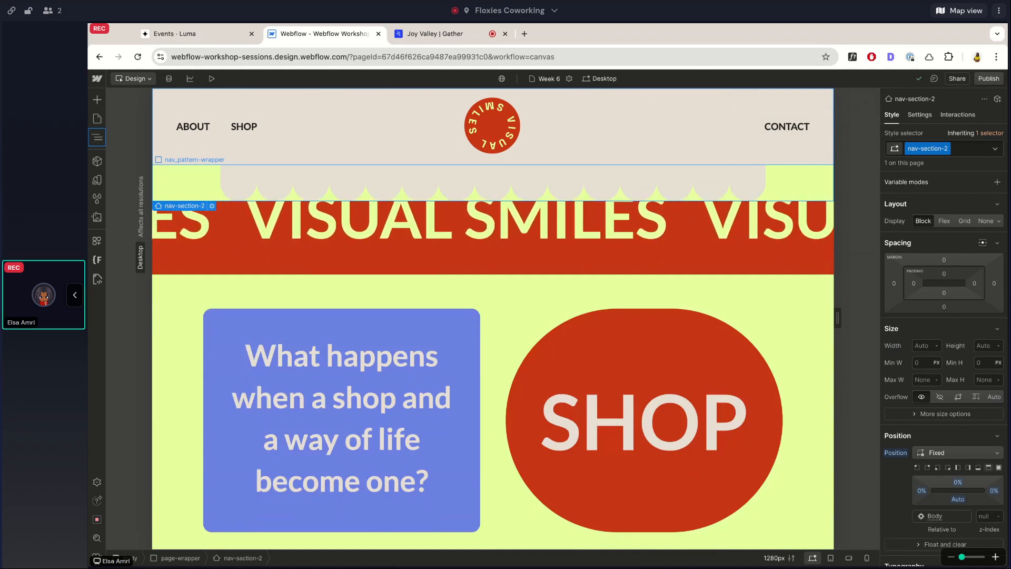
pyautogui.scroll(4, 182, 245)
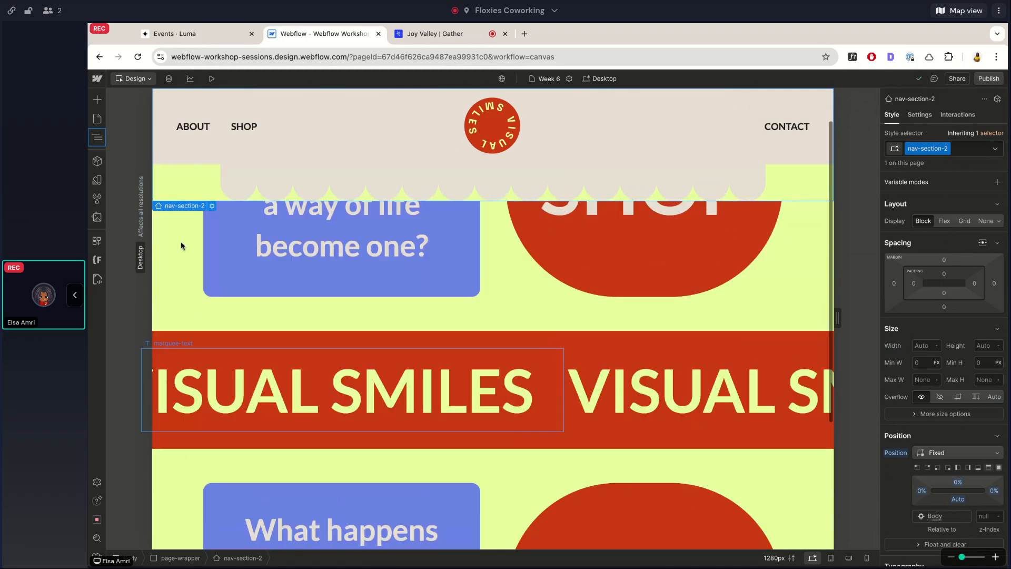
# Compare the position settings of main-wrapper and nav-section-2, checking how the content scrolls beneath the navigation bar.
pyautogui.click(97, 137)
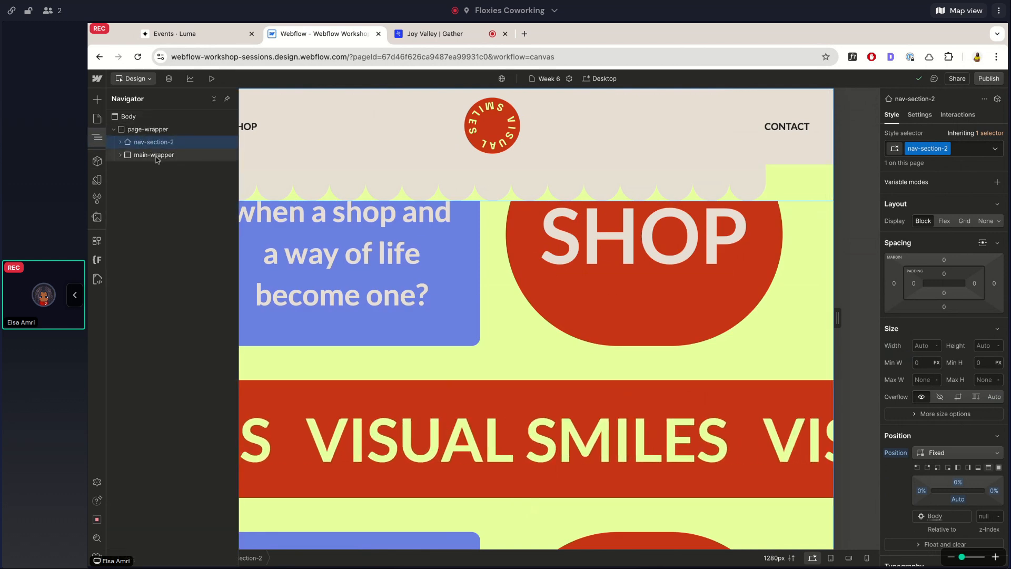
pyautogui.click(154, 155)
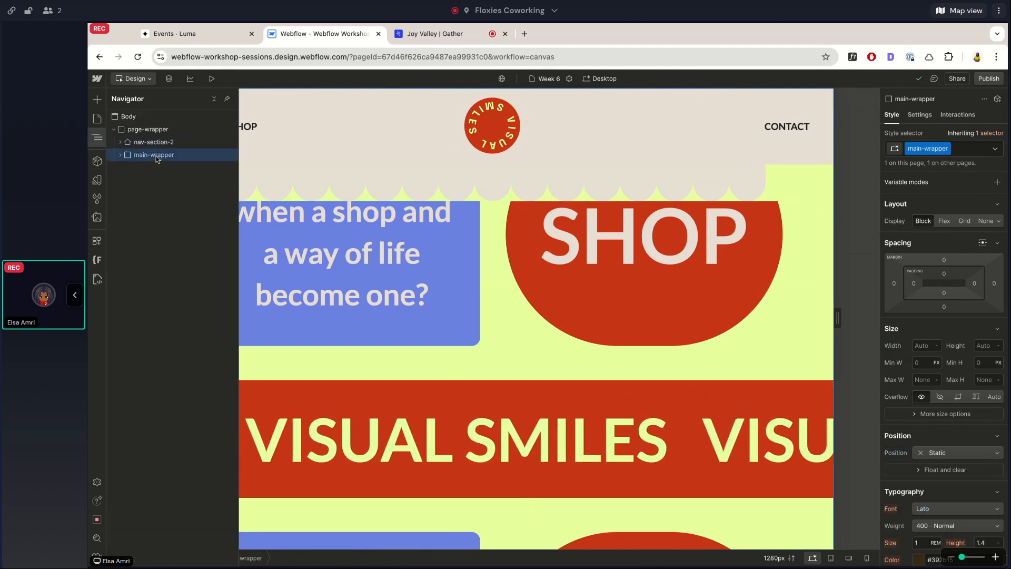
pyautogui.click(96, 139)
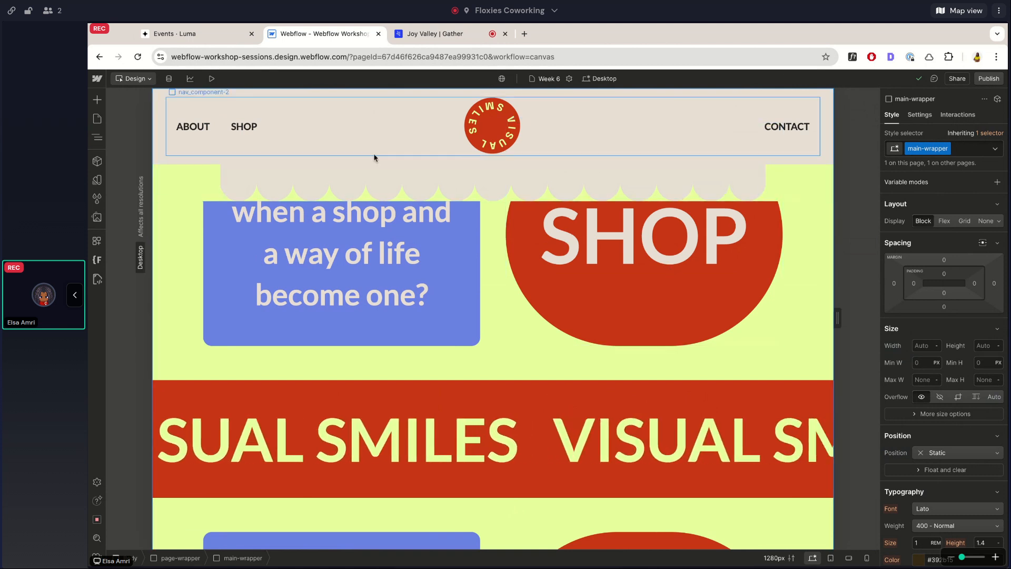
pyautogui.scroll(-1, 426, 234)
pyautogui.scroll(-7, 449, 328)
pyautogui.scroll(-3, 451, 335)
pyautogui.scroll(-4, 451, 335)
pyautogui.click(97, 143)
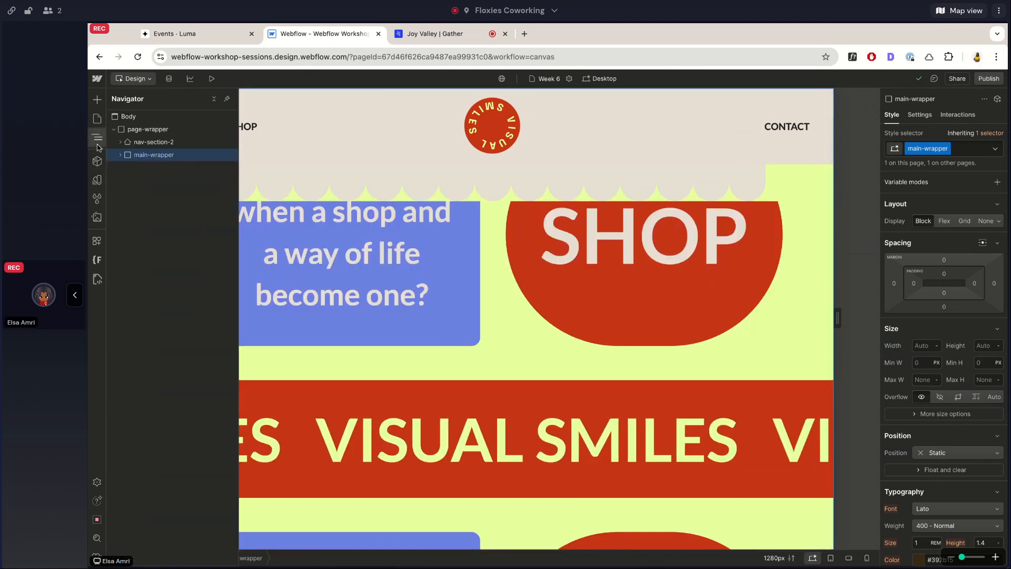
pyautogui.click(140, 146)
pyautogui.click(98, 138)
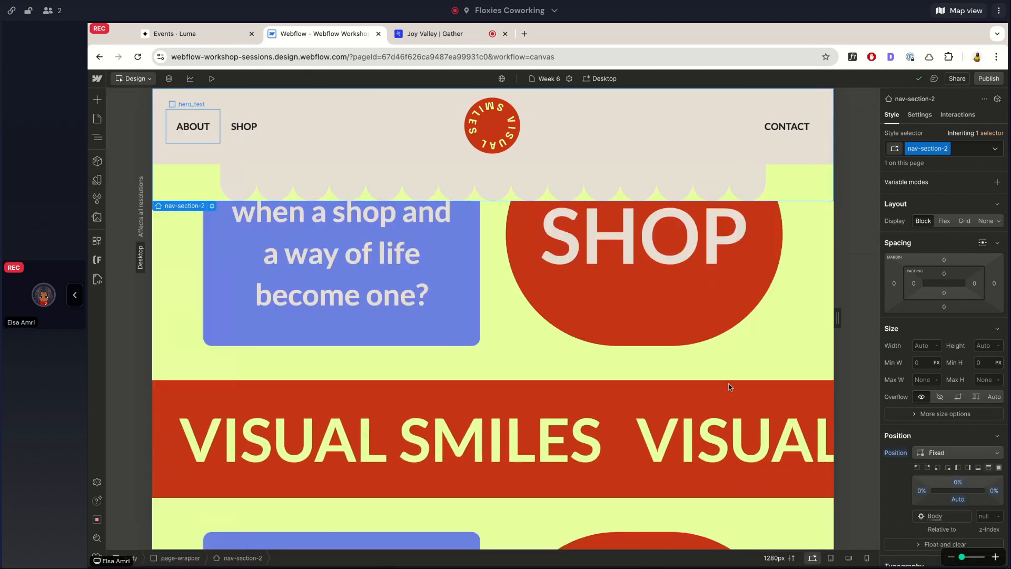
# Set the marquee-text element's position to Relative with a z-index of 5 and check how it scrolls against the navigation bar.
pyautogui.scroll(-2, 981, 410)
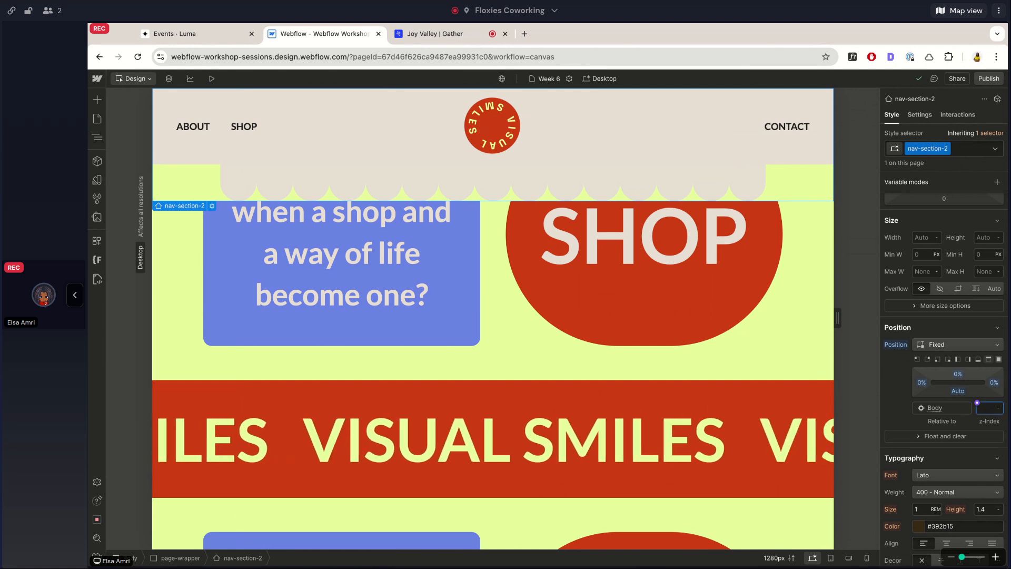
pyautogui.scroll(3, 359, 282)
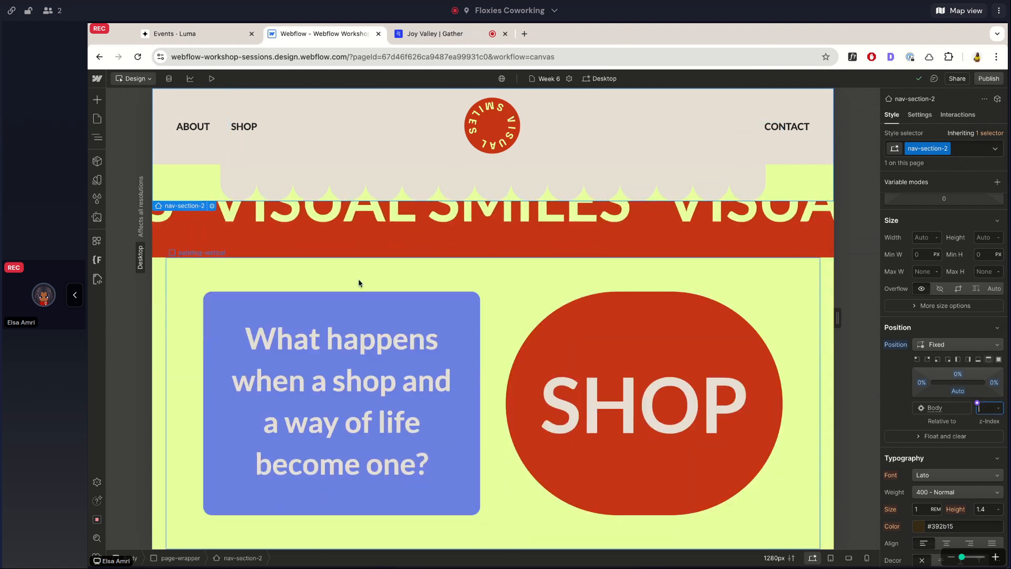
pyautogui.scroll(-3, 359, 283)
pyautogui.scroll(-4, 359, 282)
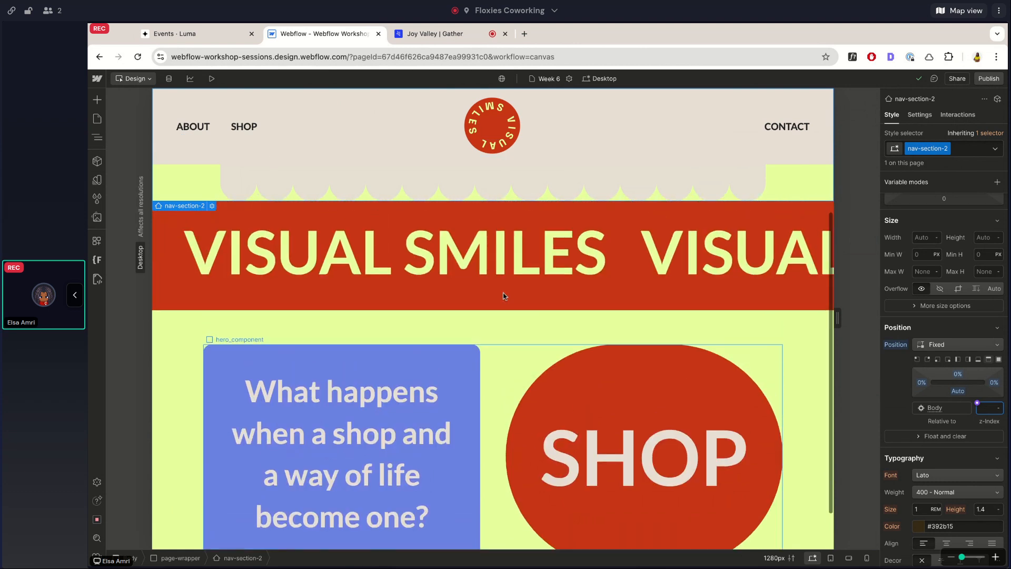
pyautogui.scroll(-5, 503, 295)
pyautogui.click(569, 324)
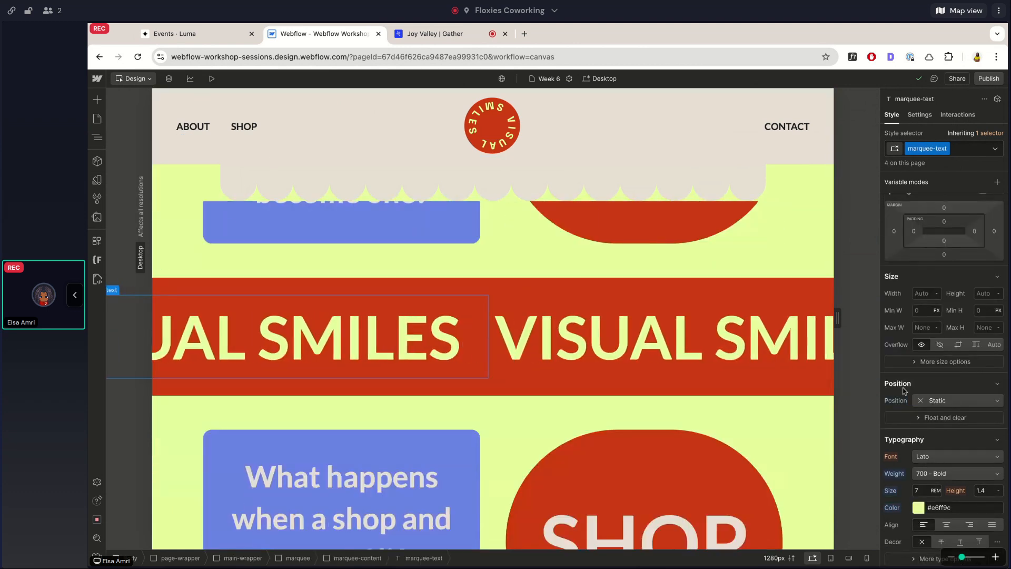
pyautogui.click(953, 400)
pyautogui.click(959, 413)
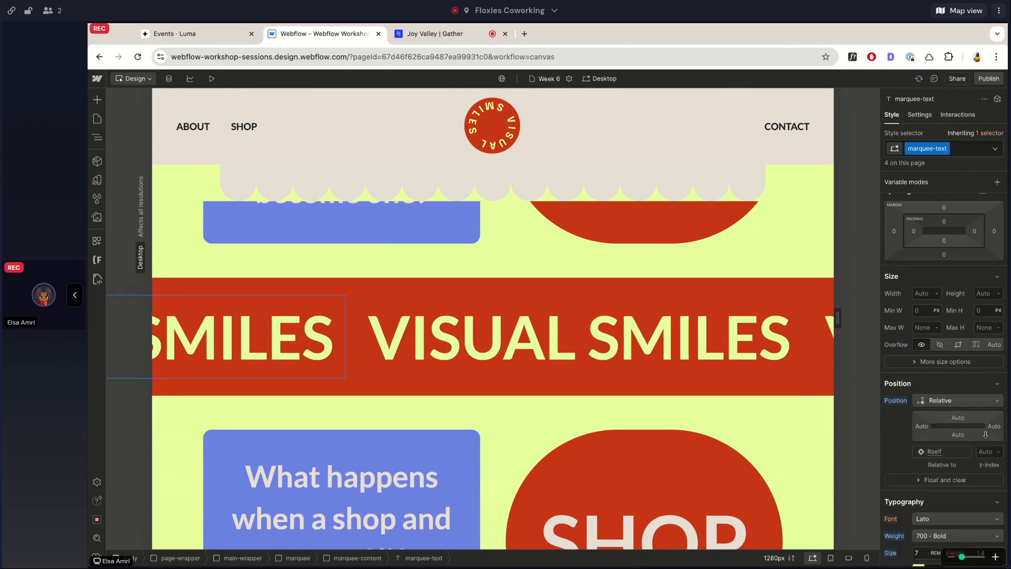
pyautogui.click(985, 451)
pyautogui.write('5')
pyautogui.scroll(-3, 725, 318)
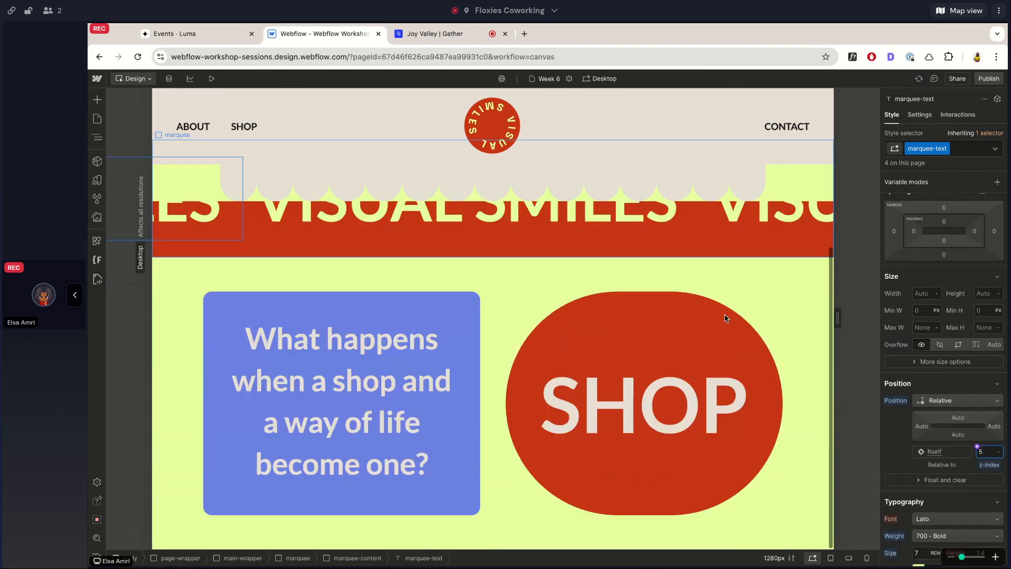
# Try a z-index of 1 on marquee-text and return it to Auto.
pyautogui.press('BackSpace')
pyautogui.write('3')
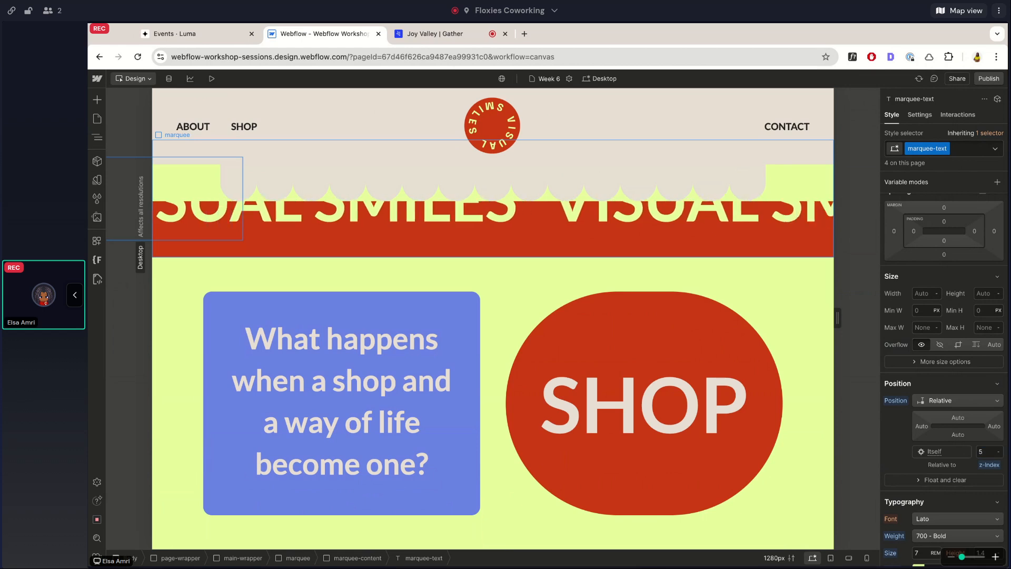
pyautogui.press('Return')
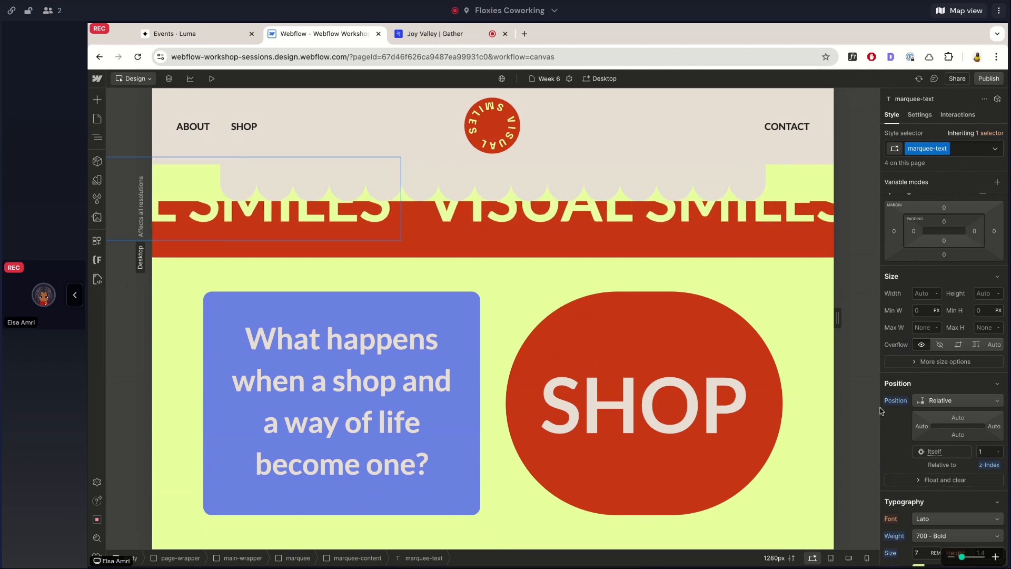
pyautogui.scroll(-4, 690, 339)
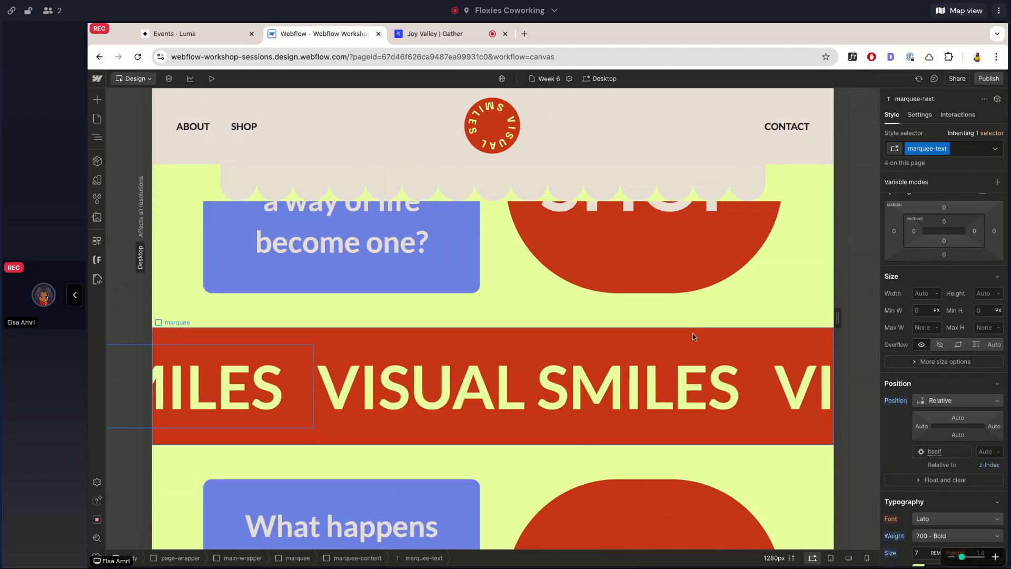
# Try a Relative position with a z-index of 20 on the marquee block and undo it.
pyautogui.click(694, 337)
pyautogui.click(956, 427)
pyautogui.click(964, 442)
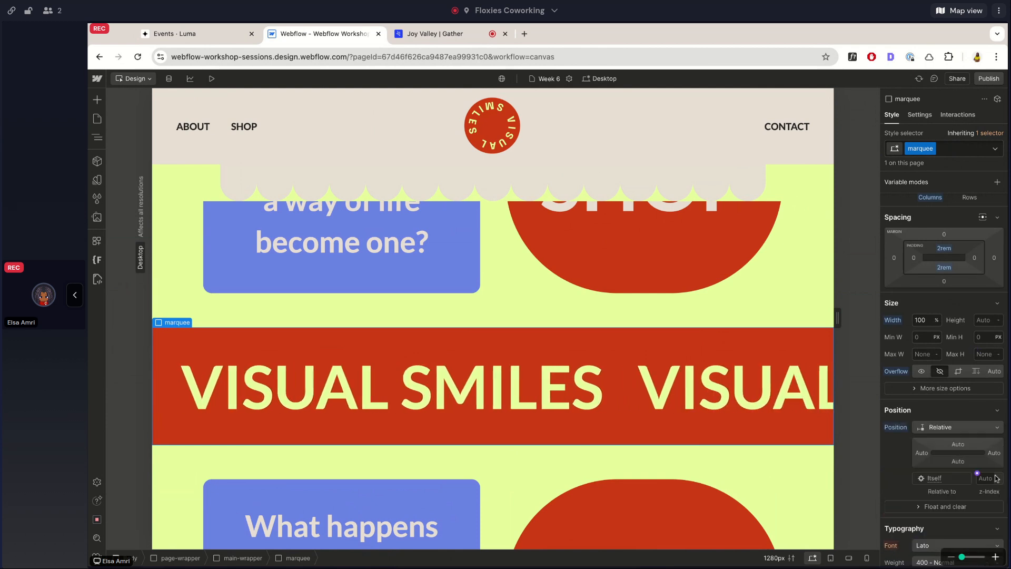
pyautogui.scroll(-3, 730, 376)
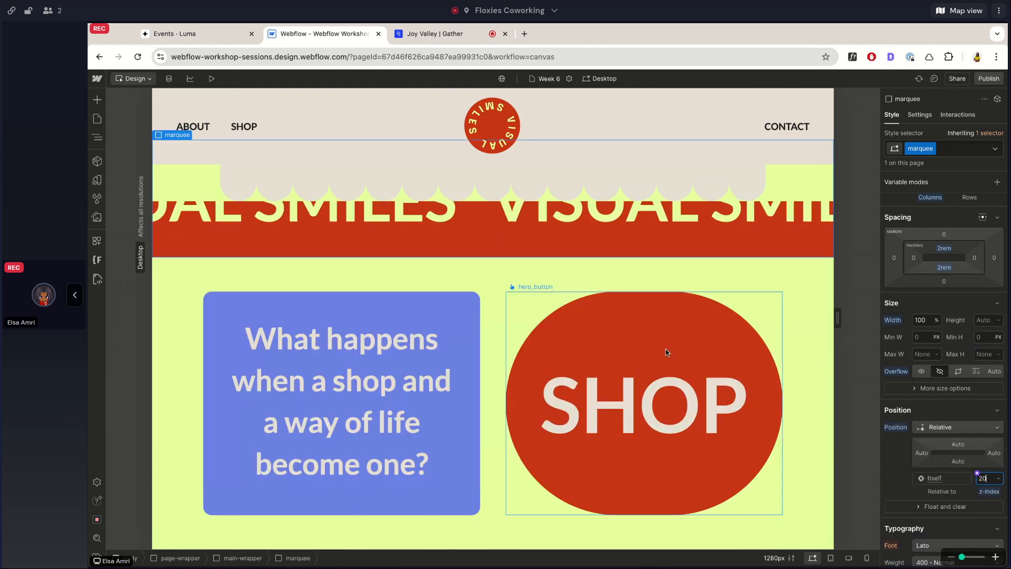
pyautogui.hotkey('ctrl', 'z')
pyautogui.scroll(4, 653, 324)
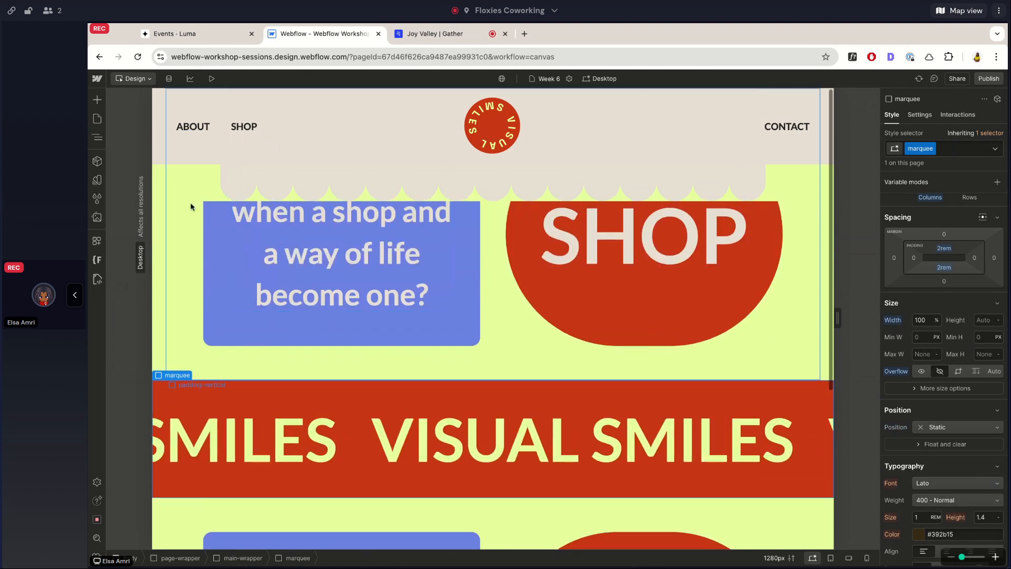
# Select nav-section-2 in the element tree and set its z-index to 999, checking it against the scrolling content.
pyautogui.click(165, 194)
pyautogui.click(101, 139)
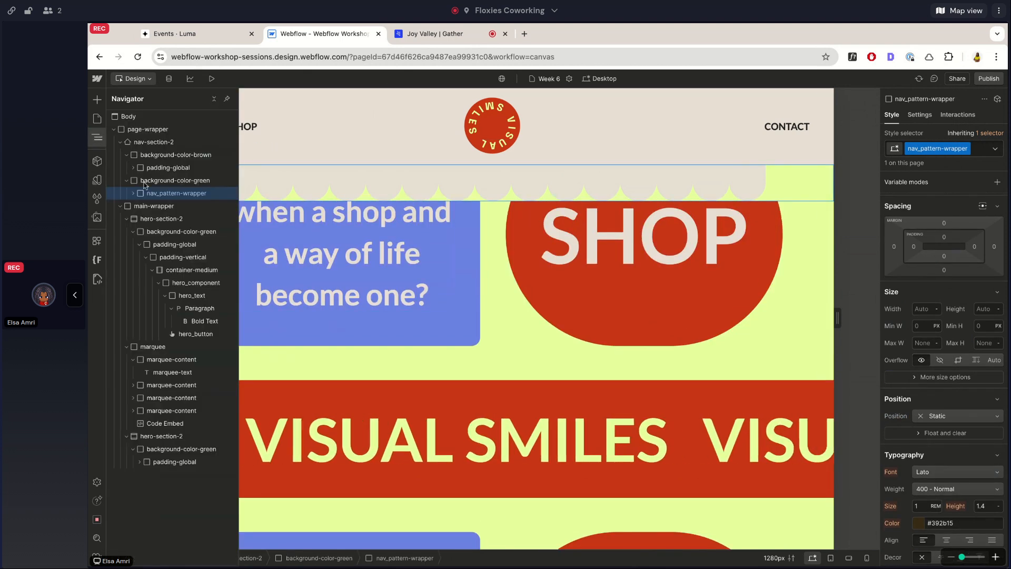
pyautogui.click(139, 141)
pyautogui.click(101, 136)
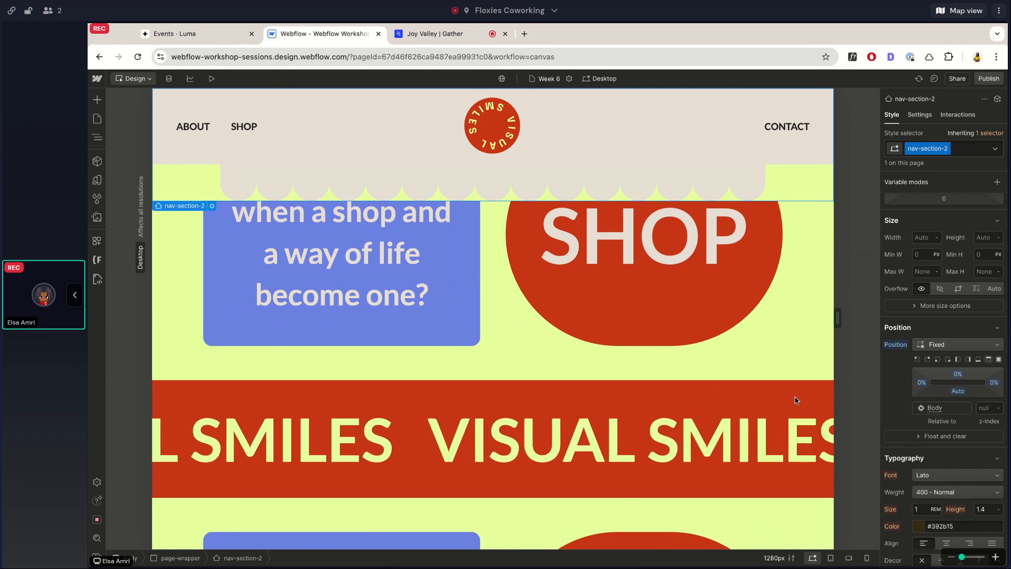
pyautogui.scroll(-1, 688, 357)
pyautogui.scroll(3, 688, 360)
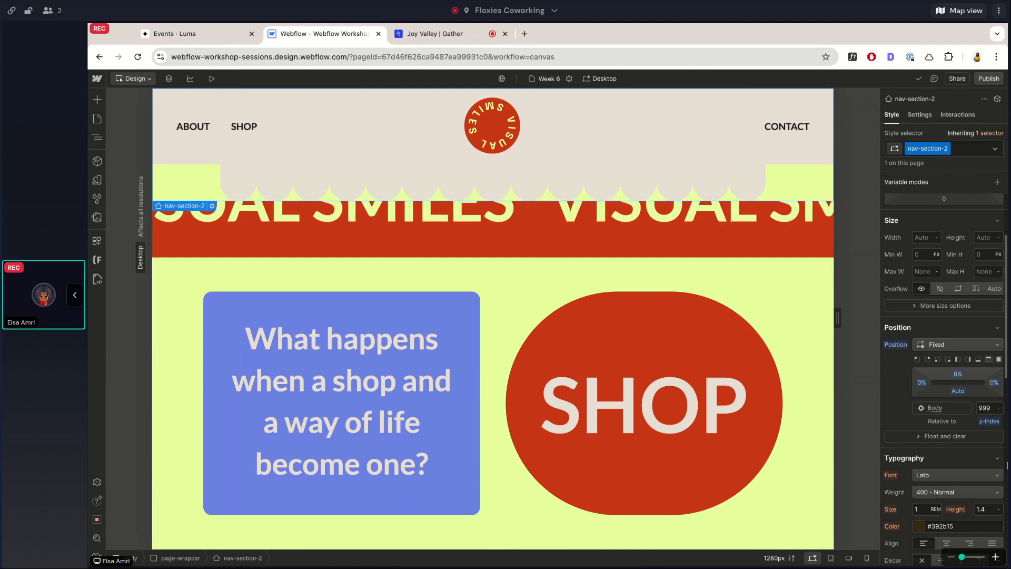
# Try a z-index of -999 on nav-section-2, compare its stacking while scrolling, and restore the value to 999.
pyautogui.moveTo(981, 424)
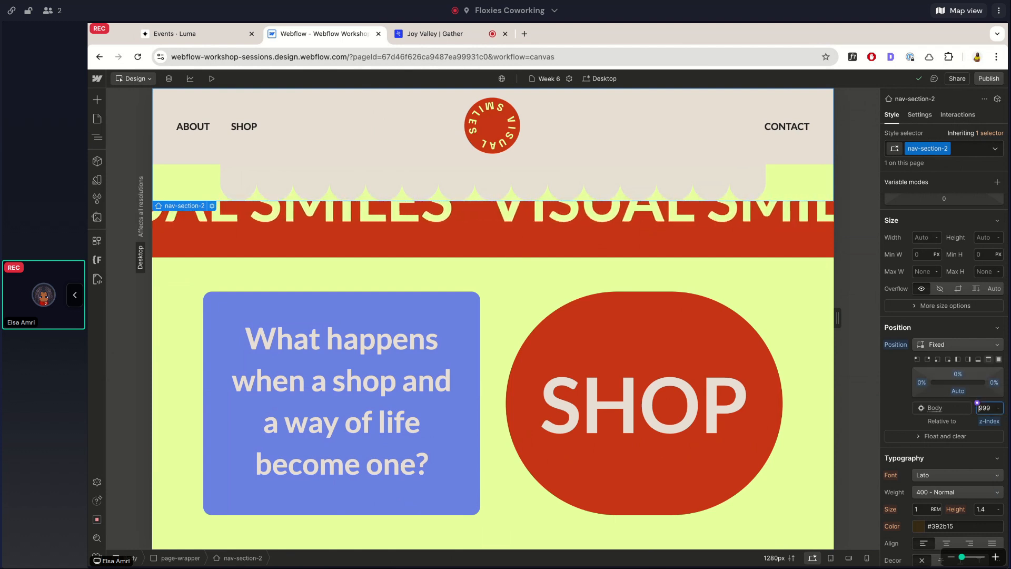
pyautogui.write('-')
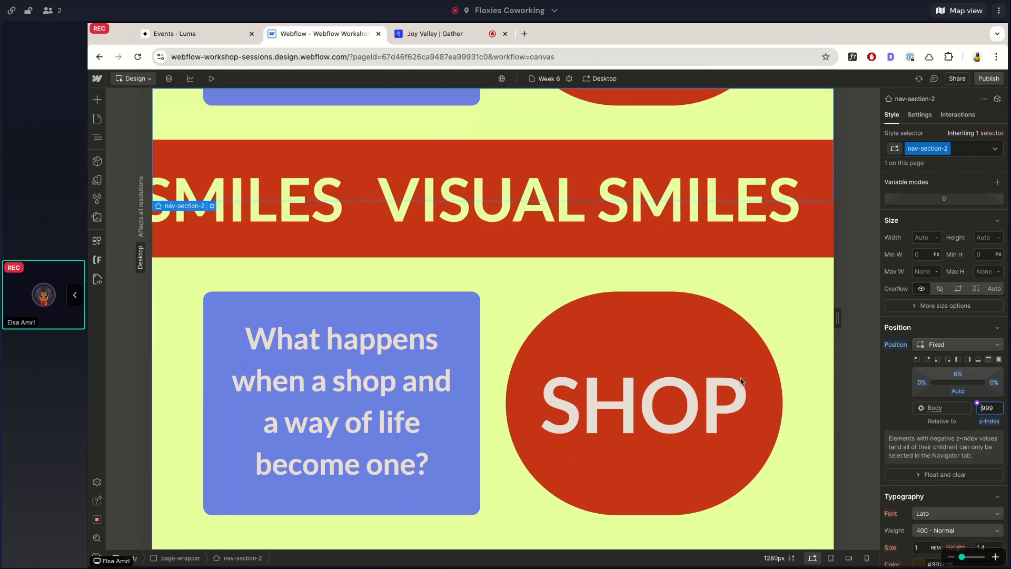
pyautogui.scroll(1, 741, 381)
pyautogui.scroll(-3, 740, 381)
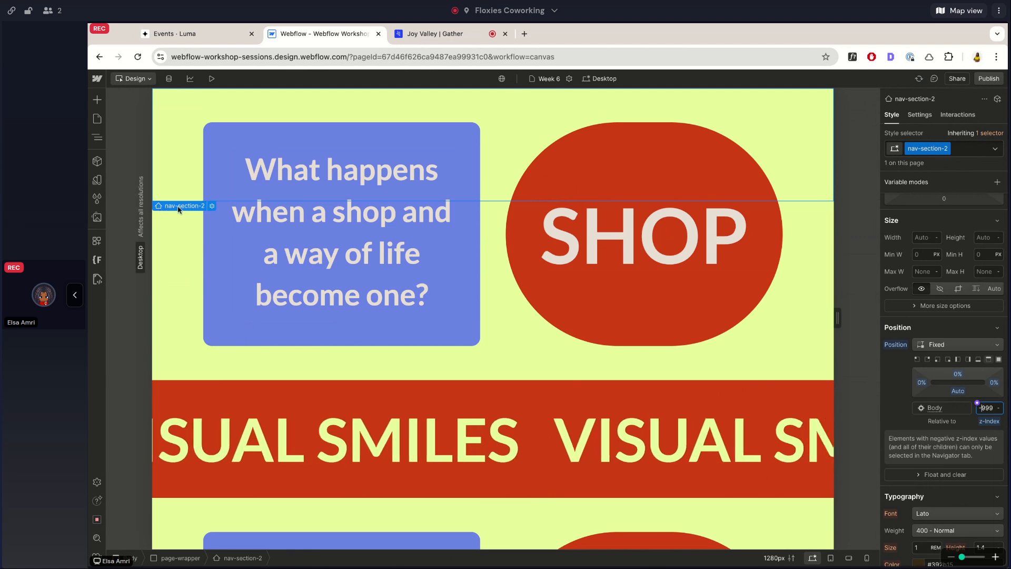
pyautogui.scroll(-4, 515, 263)
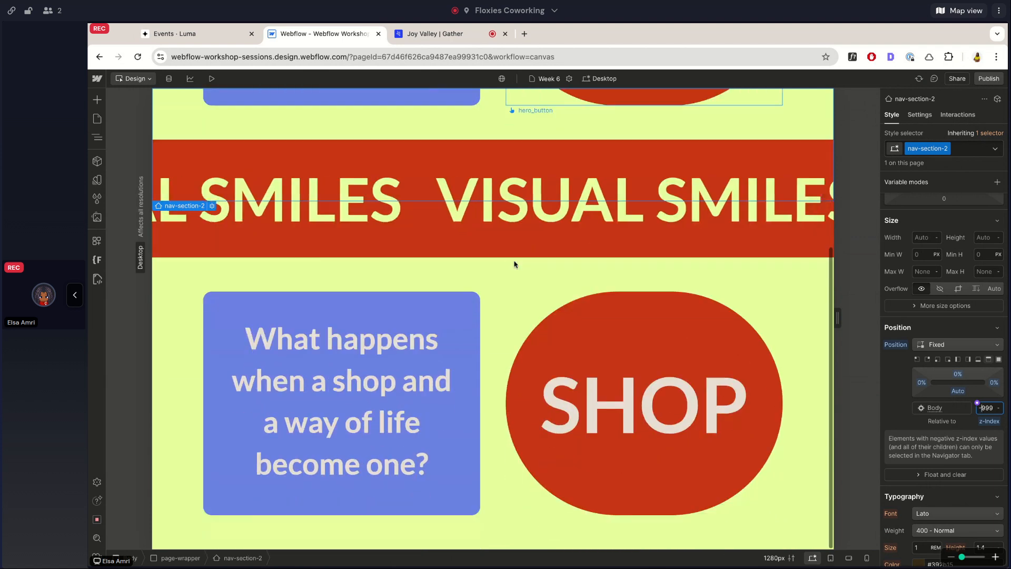
pyautogui.scroll(2, 515, 263)
pyautogui.scroll(3, 514, 263)
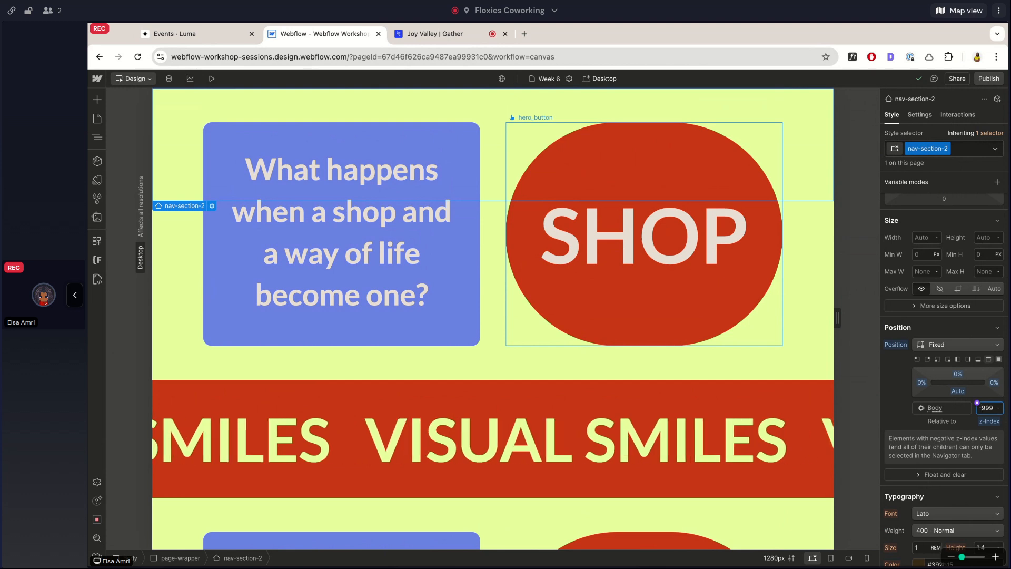
pyautogui.press('BackSpace')
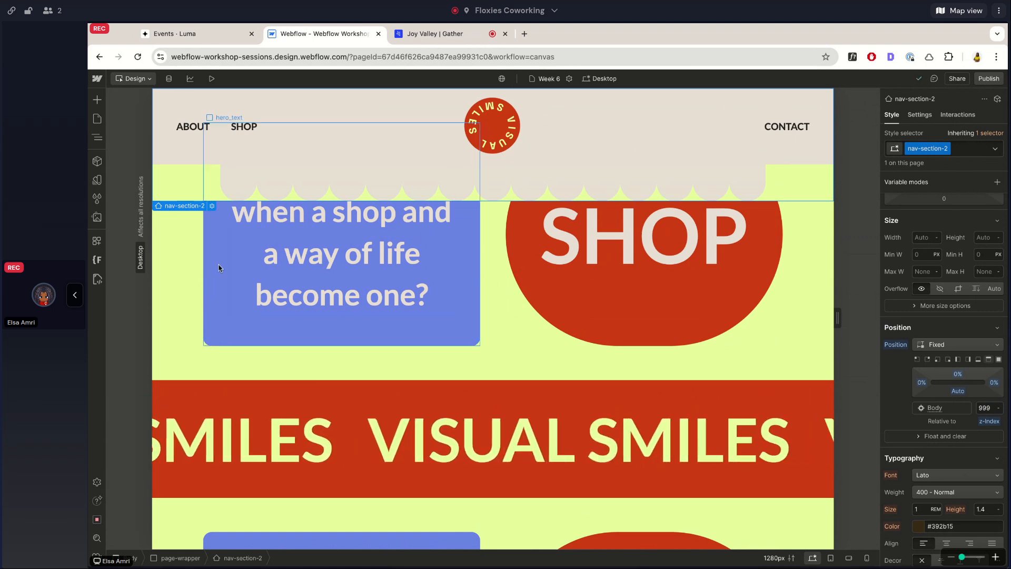
pyautogui.scroll(3, 219, 266)
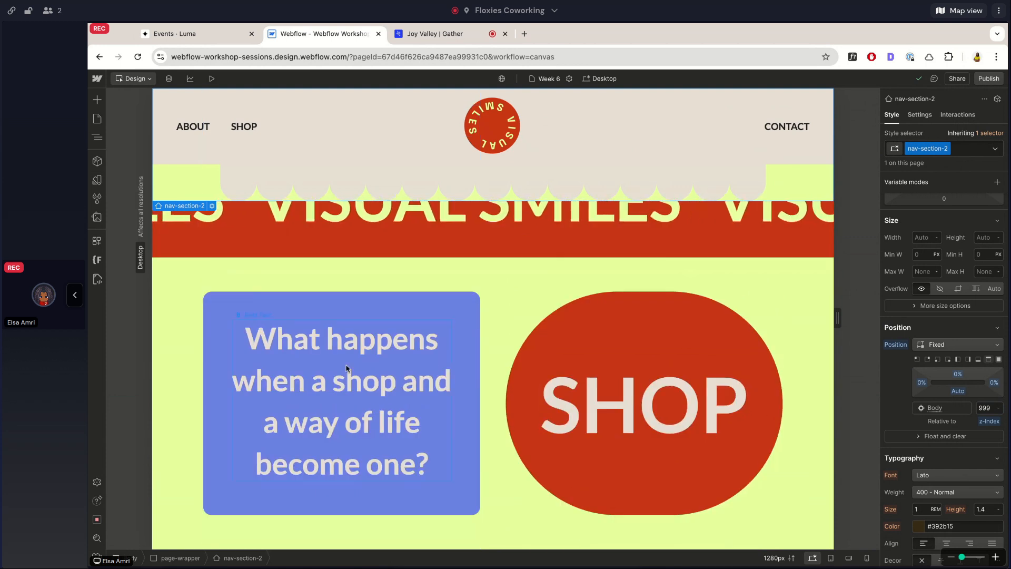
pyautogui.scroll(-3, 252, 289)
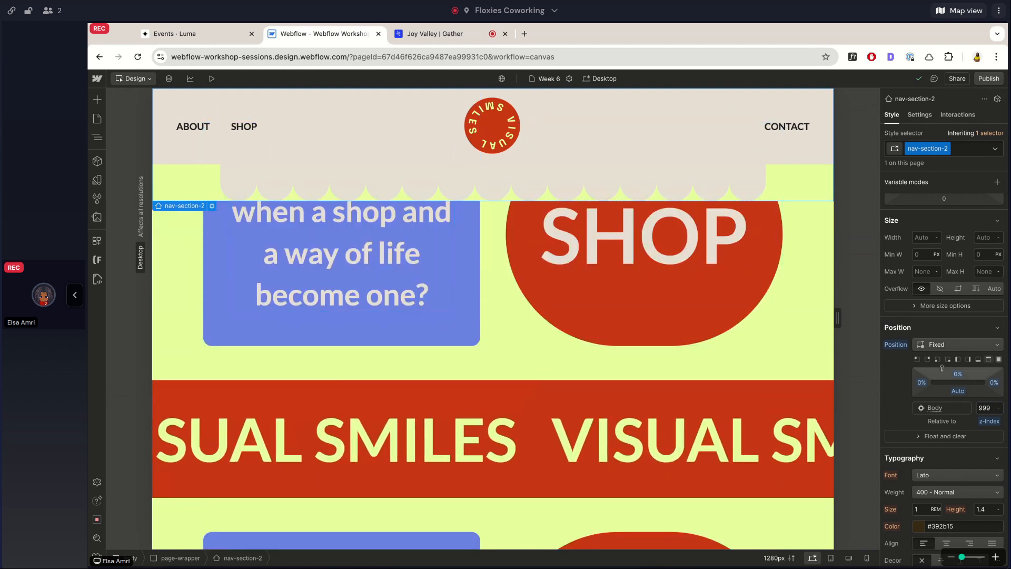
# Change nav-section-2's position to Sticky and check its behavior by scrolling the page.
pyautogui.click(951, 345)
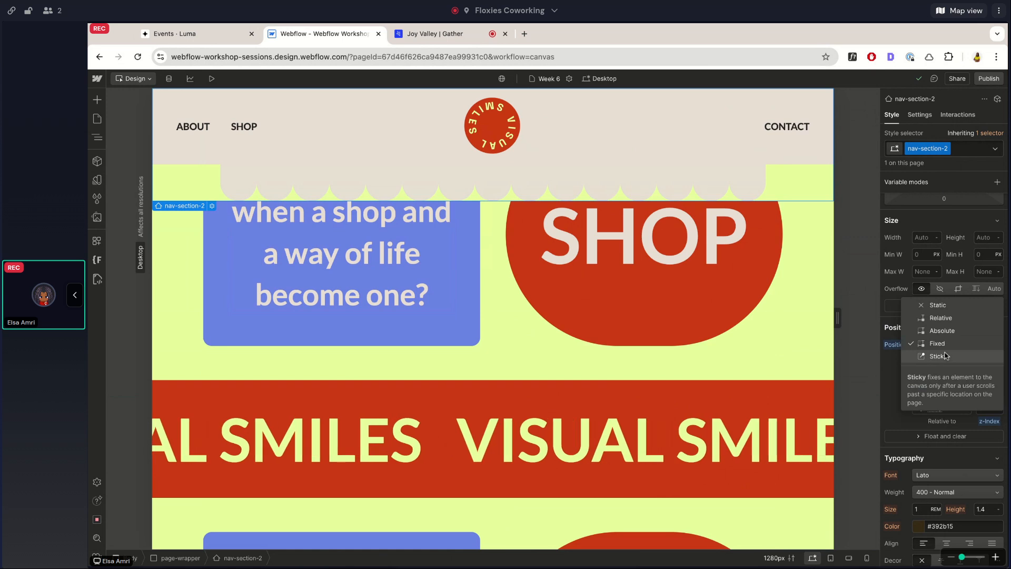
pyautogui.click(945, 356)
pyautogui.scroll(-3, 754, 400)
pyautogui.scroll(3, 754, 400)
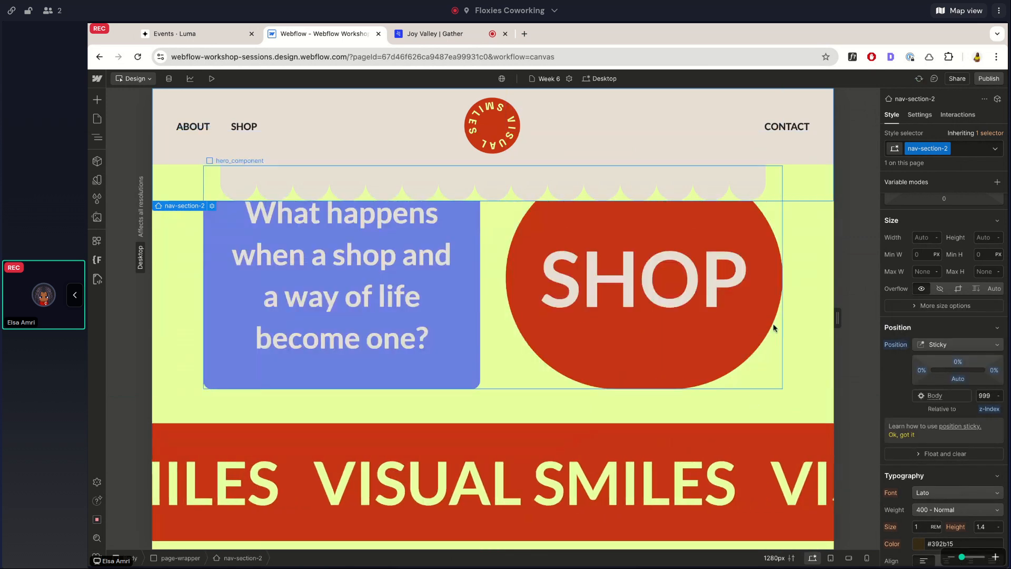
pyautogui.scroll(-3, 773, 328)
pyautogui.scroll(4, 774, 328)
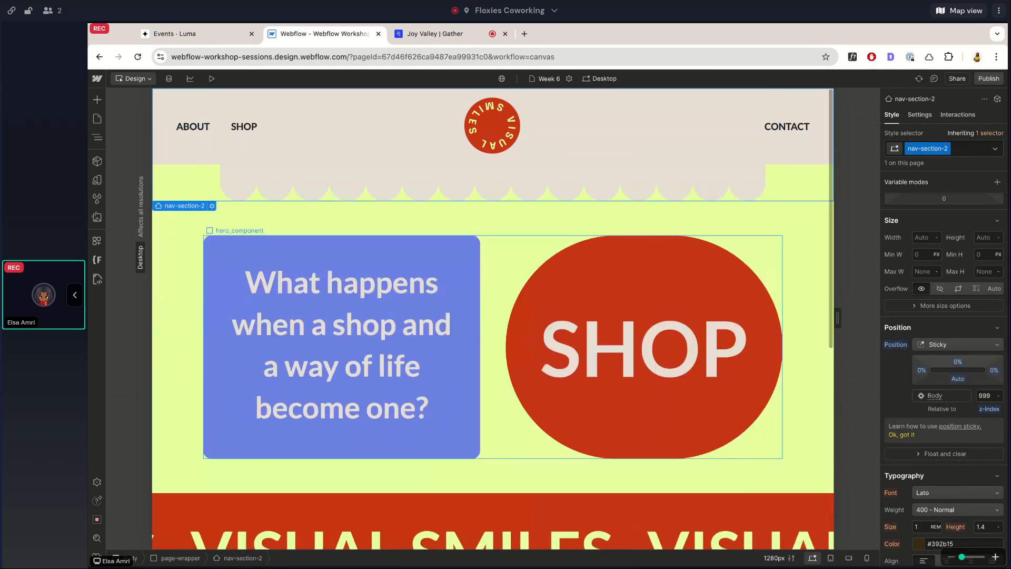
pyautogui.scroll(-5, 790, 316)
pyautogui.scroll(5, 801, 279)
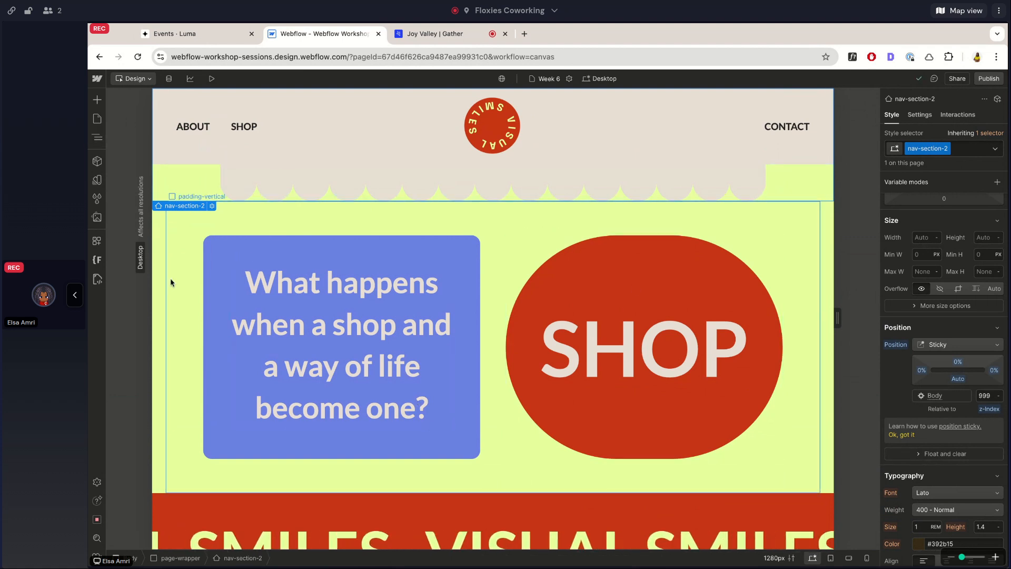
# Collapse nav-section-2 in the page's element tree.
pyautogui.click(97, 137)
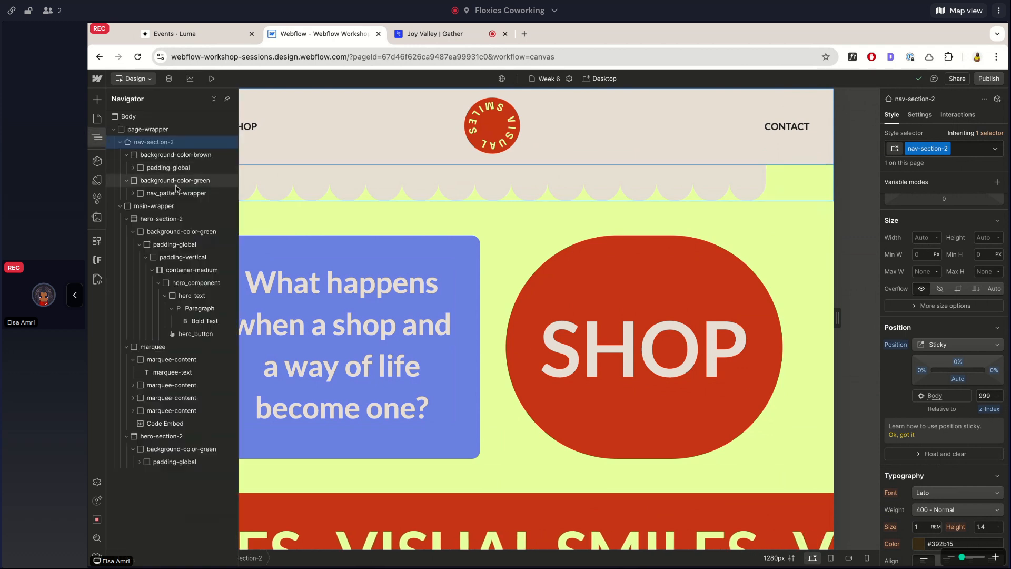
pyautogui.click(120, 143)
pyautogui.click(97, 138)
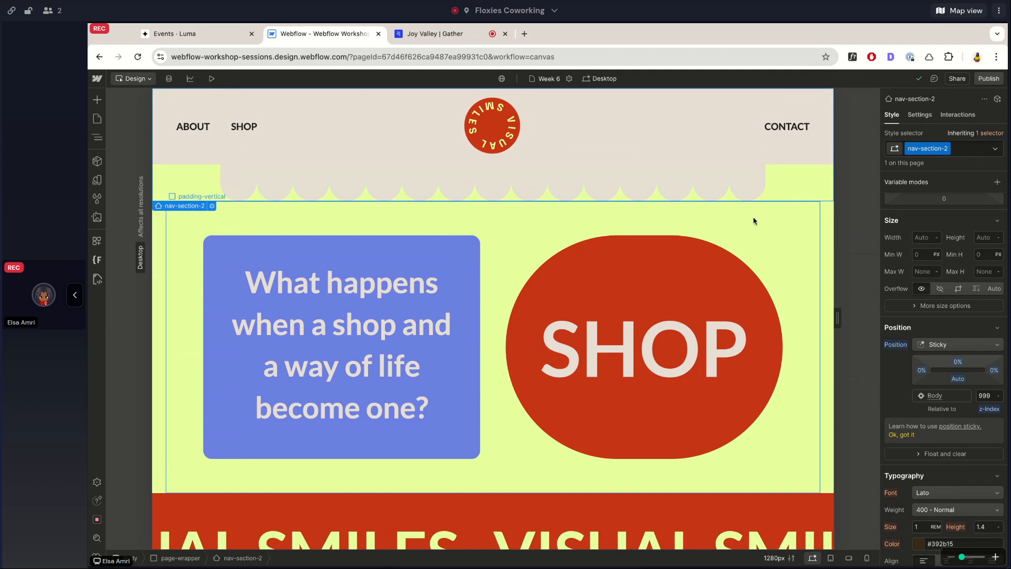
# Check the sticky navigation bar against the scrolling page and dismiss the tip about position sticky.
pyautogui.scroll(-5, 808, 267)
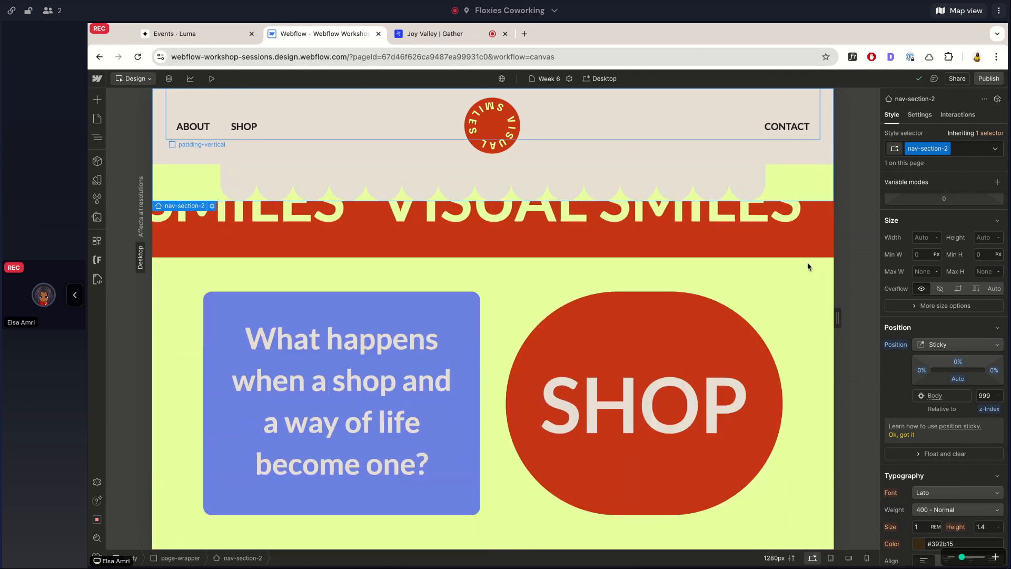
pyautogui.scroll(5, 808, 267)
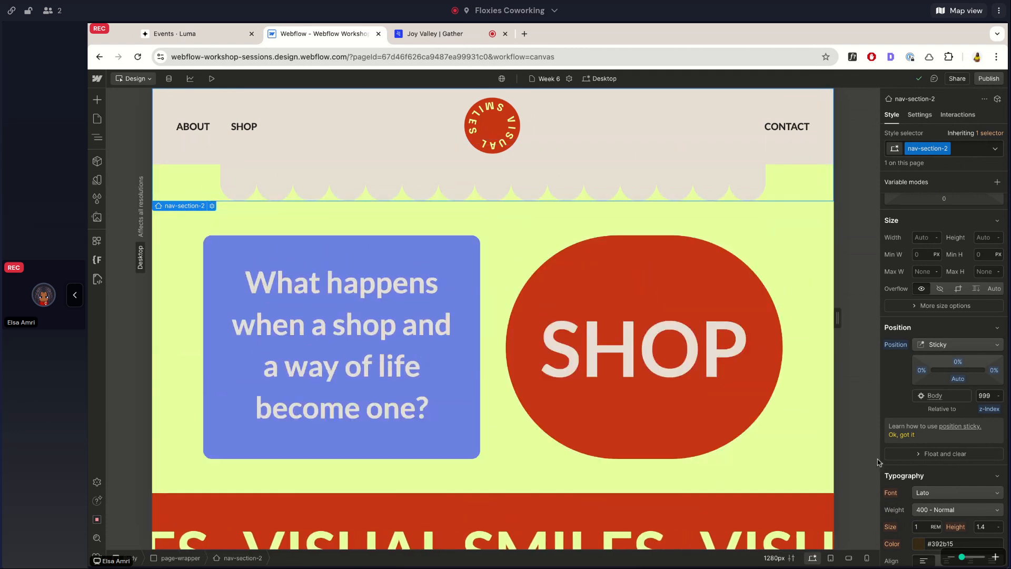
pyautogui.click(895, 435)
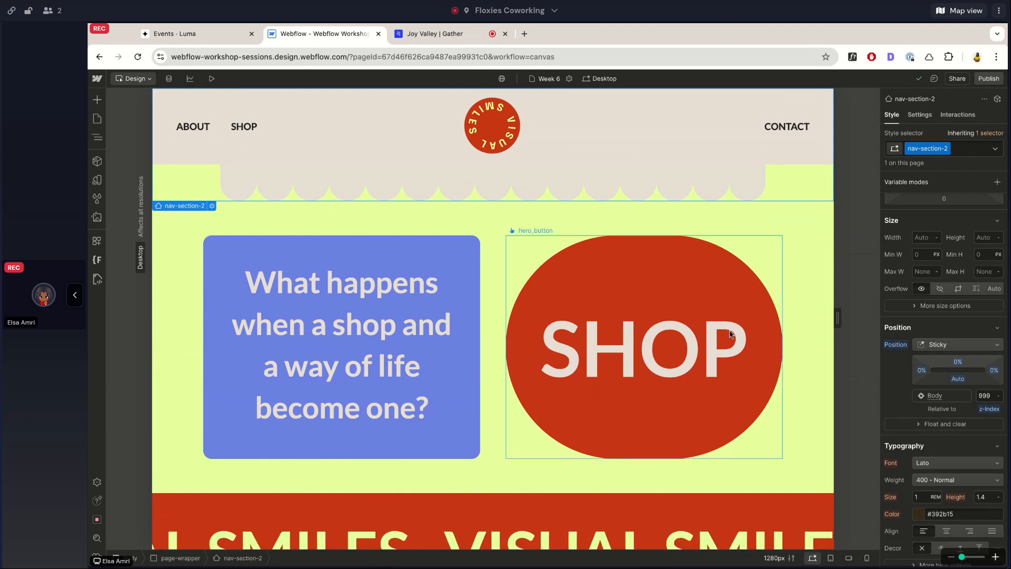
# Review the description of the Sticky position option for nav-section-2 and compare it with the bar's behavior on the page.
pyautogui.scroll(-7, 782, 336)
pyautogui.click(922, 343)
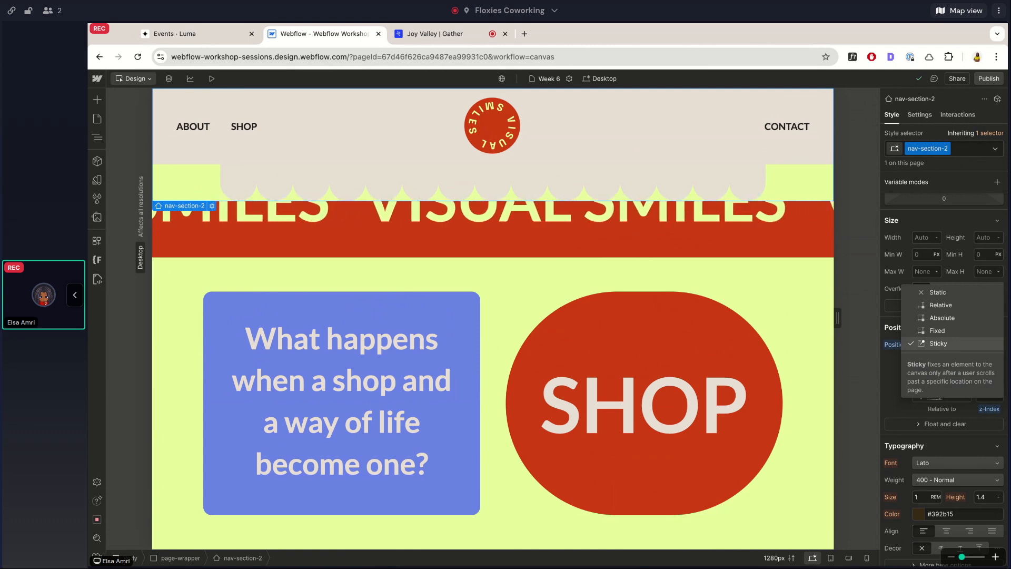
pyautogui.click(953, 259)
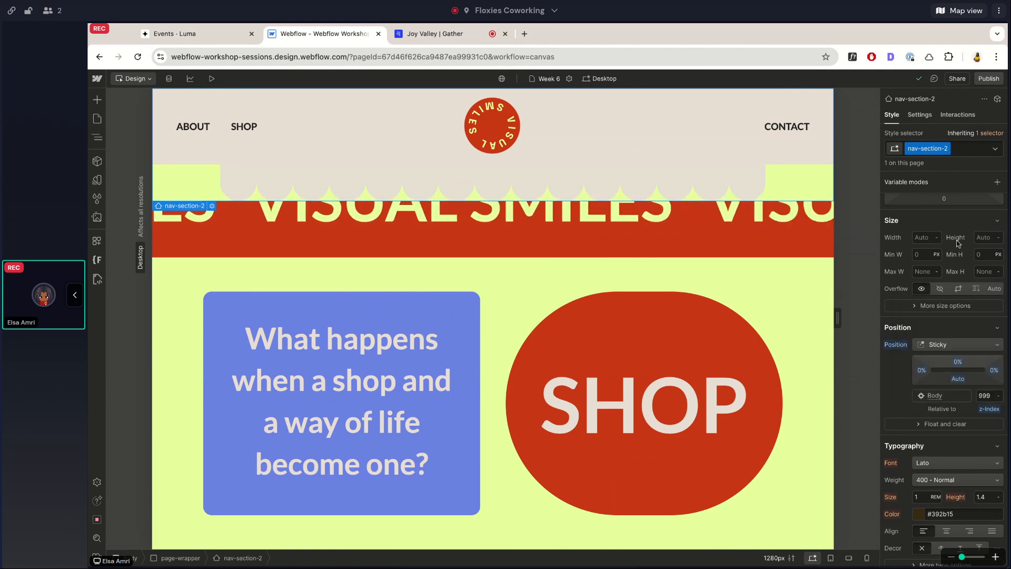
pyautogui.scroll(-3, 657, 347)
pyautogui.scroll(2, 657, 351)
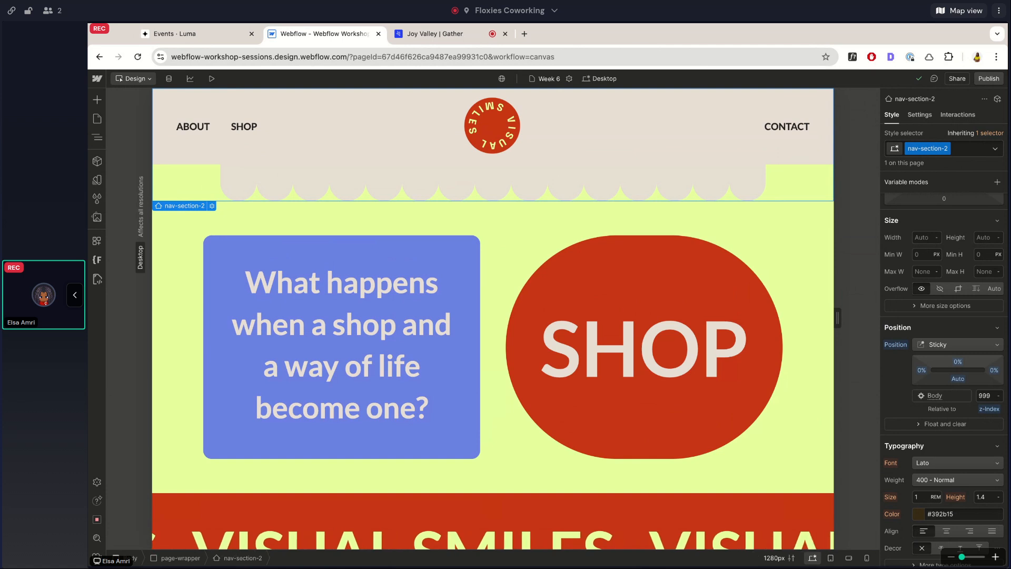
# Duplicate the "What happens when a shop and a way of life become one?" paragraph five times in the lower hero section's hero_text block.
pyautogui.scroll(1, 302, 293)
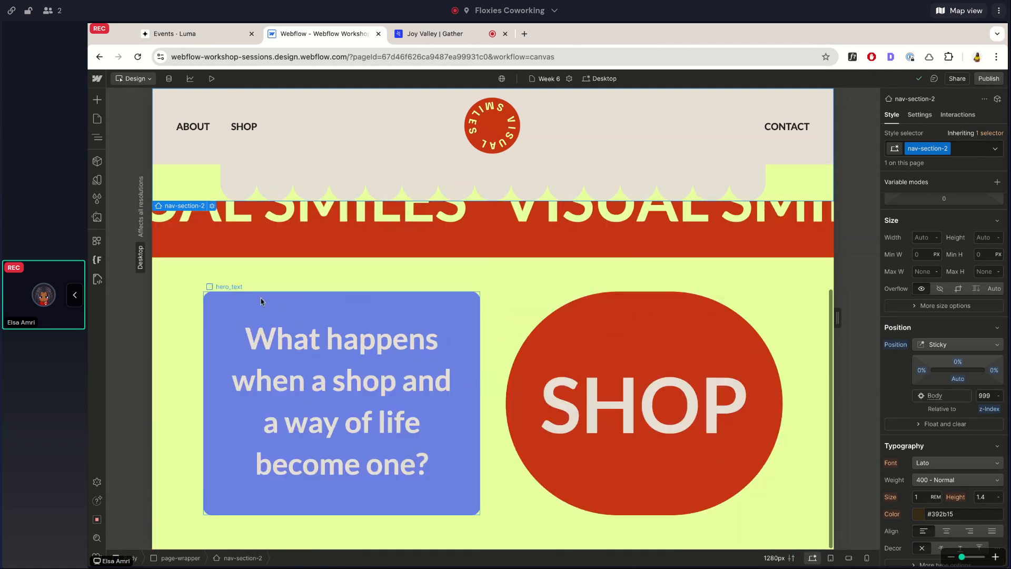
pyautogui.click(547, 311)
pyautogui.scroll(-1, 547, 312)
pyautogui.scroll(2, 550, 314)
pyautogui.scroll(-1, 549, 314)
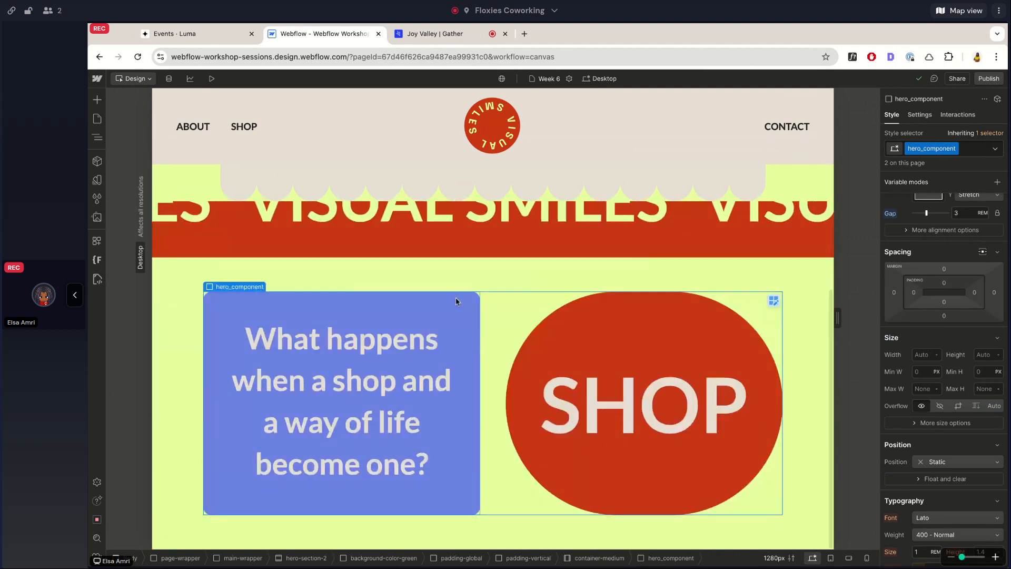
pyautogui.click(456, 297)
pyautogui.click(93, 140)
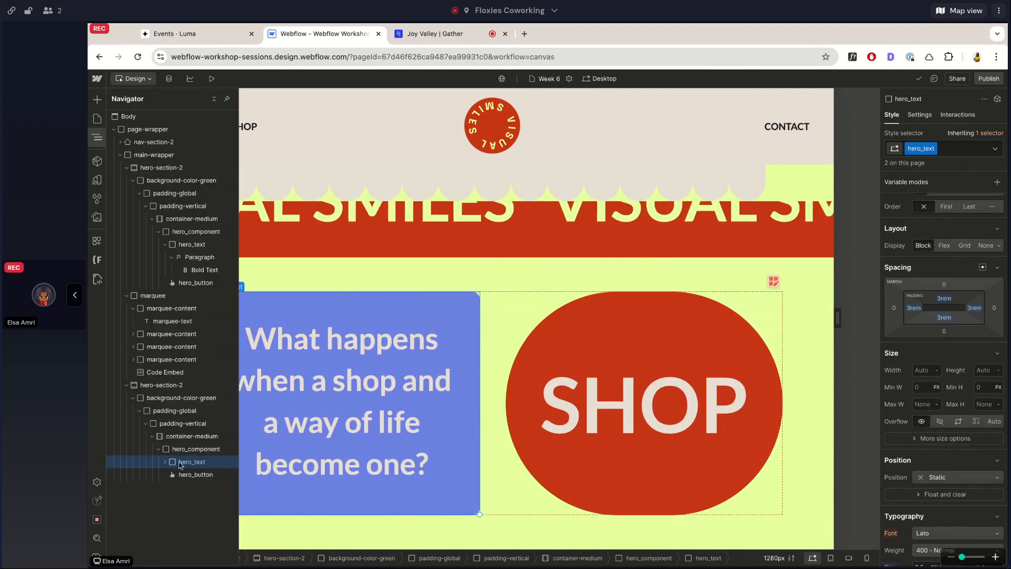
pyautogui.click(242, 252)
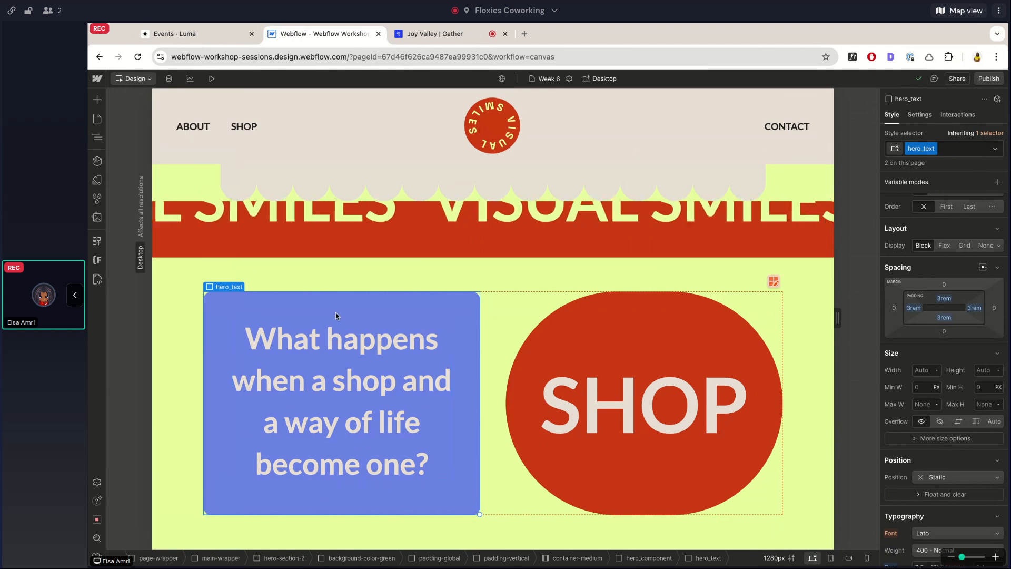
pyautogui.click(333, 377)
pyautogui.press('super+z')
pyautogui.scroll(-2, 333, 378)
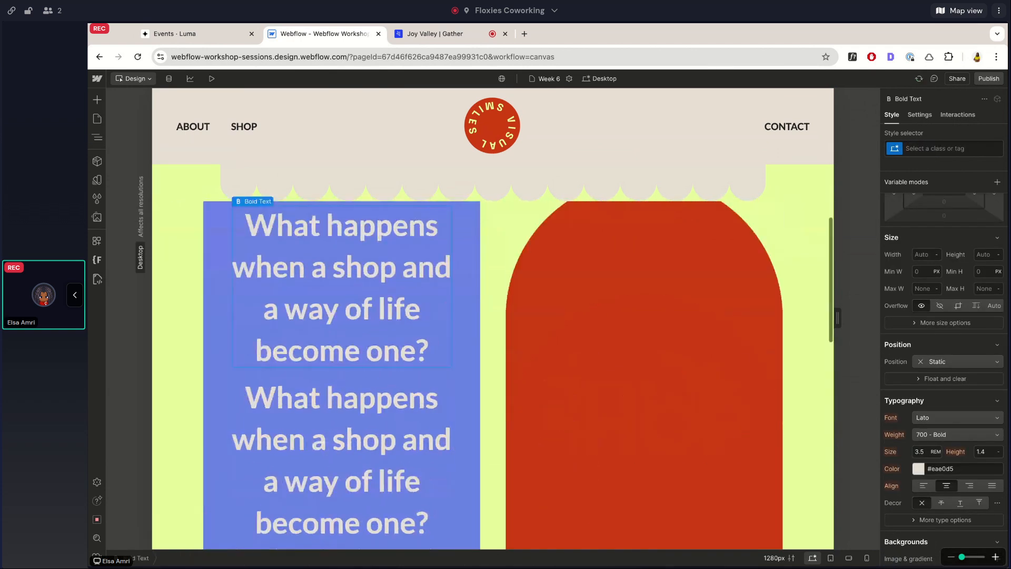
# Align the grid children of hero_component to the top and check the SHOP button beside the tall text block.
pyautogui.click(486, 293)
pyautogui.click(968, 251)
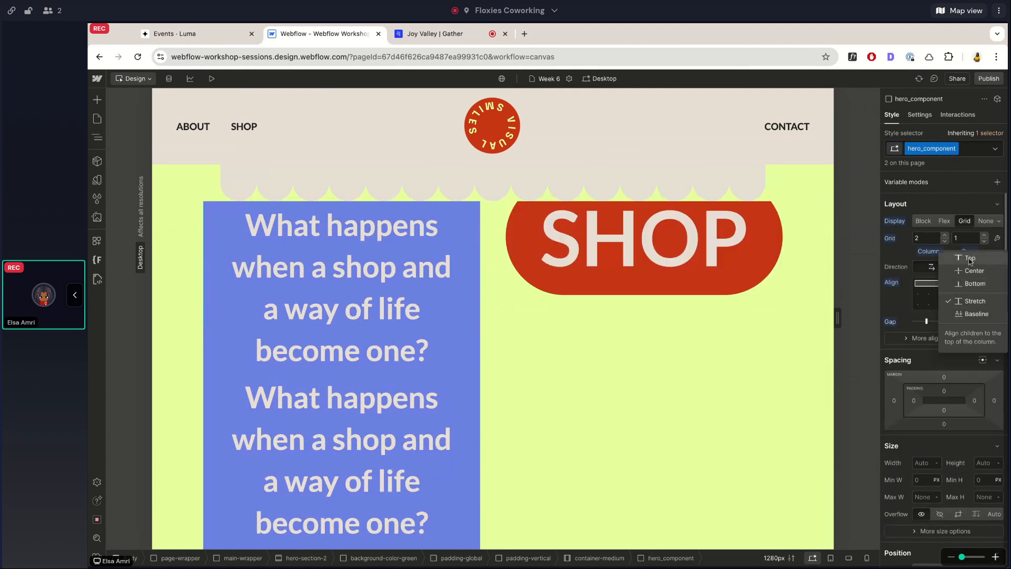
pyautogui.click(970, 258)
pyautogui.scroll(2, 551, 289)
pyautogui.click(551, 289)
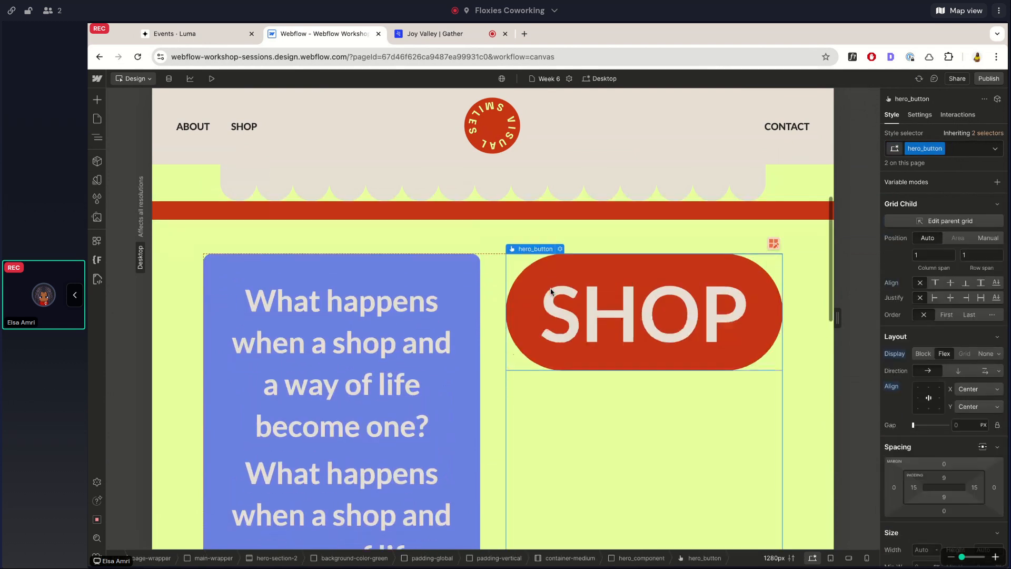
pyautogui.scroll(-3, 551, 291)
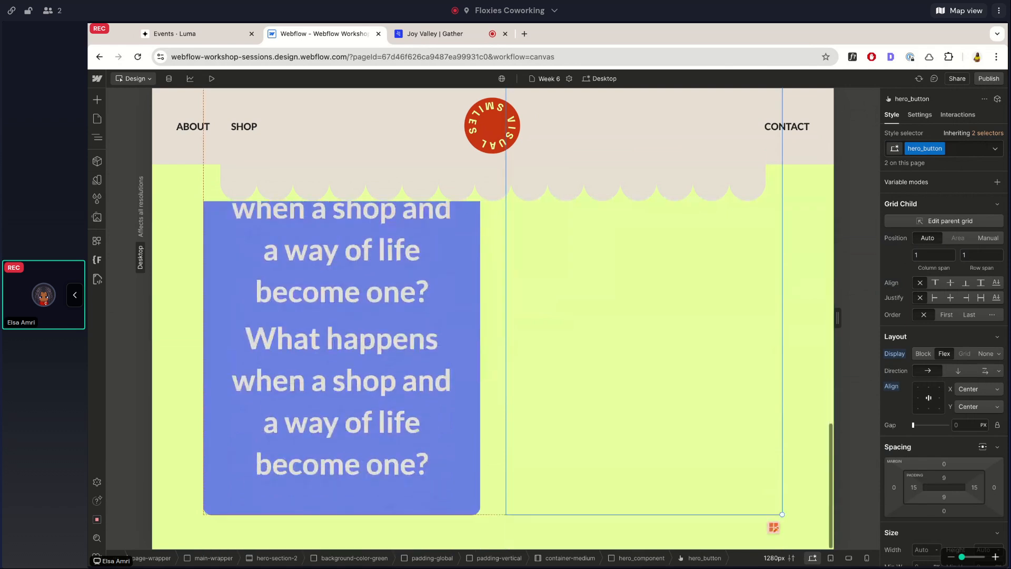
pyautogui.scroll(4, 166, 164)
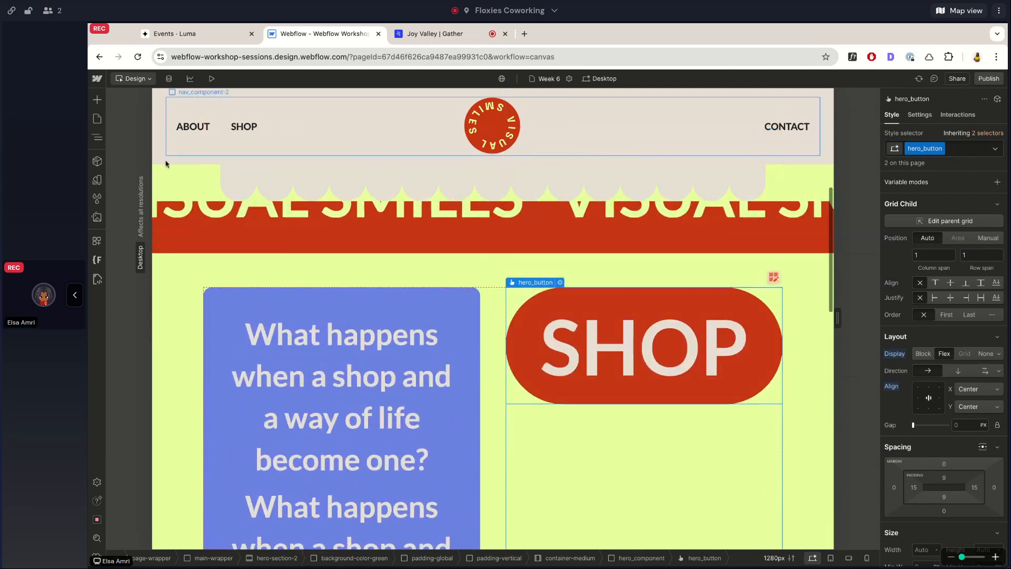
# Select nav-section-2 and reset its Sticky position setting.
pyautogui.click(163, 178)
pyautogui.press('Up')
pyautogui.press('Up')
pyautogui.press('Up')
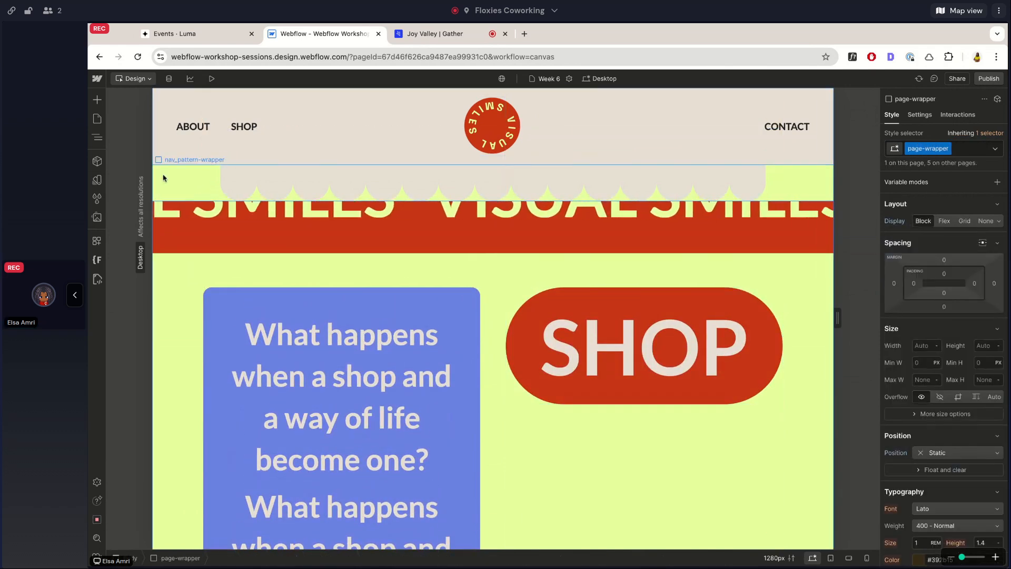
pyautogui.click(163, 178)
pyautogui.press('Up')
pyautogui.press('Up')
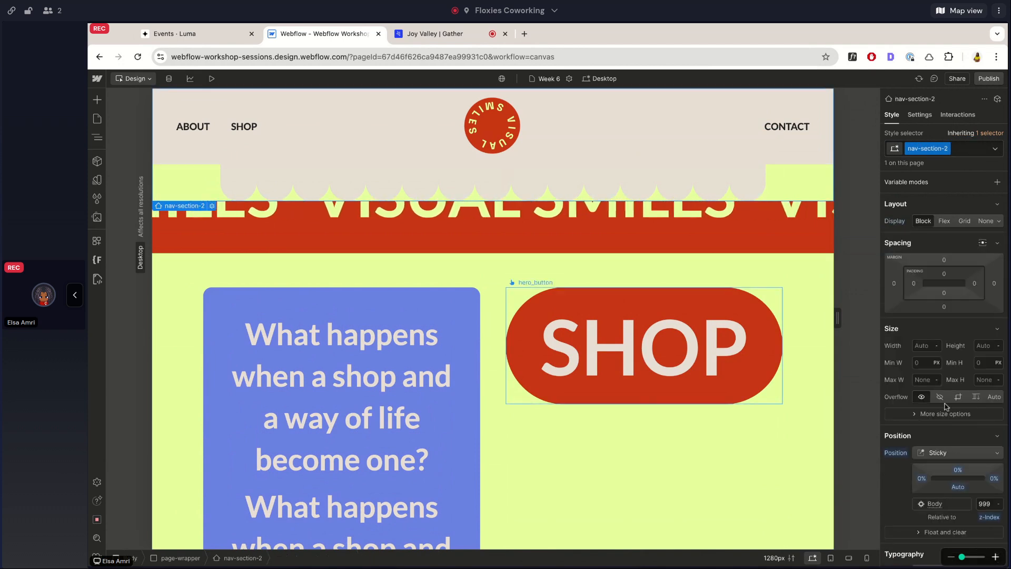
pyautogui.keyDown('alt'); pyautogui.click(896, 453); pyautogui.keyUp('alt')
pyautogui.scroll(-2, 693, 281)
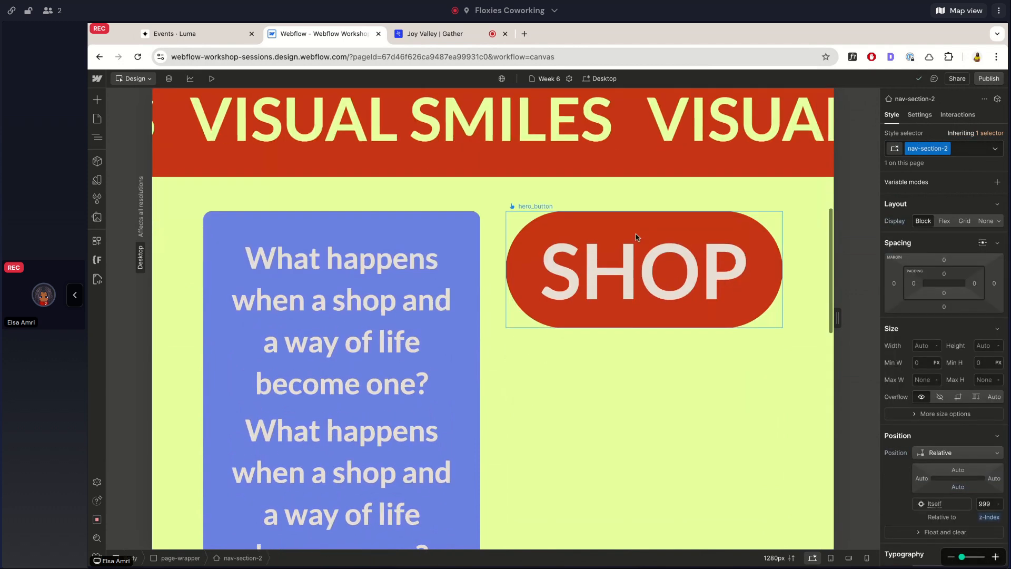
# Examine how the lower SHOP button scrolls beside the text block on the canvas and in preview mode.
pyautogui.click(636, 237)
pyautogui.scroll(-5, 422, 262)
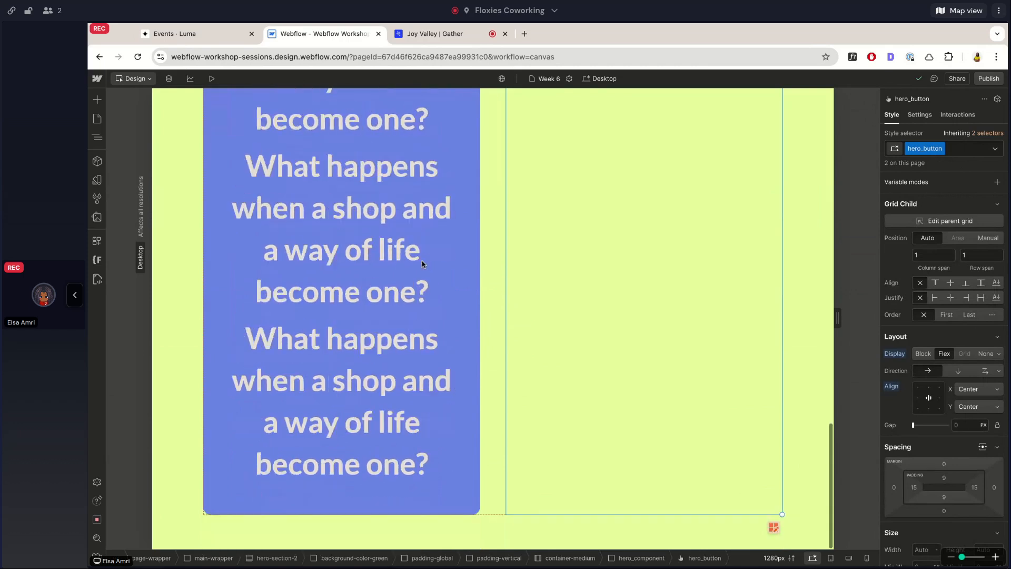
pyautogui.scroll(8, 422, 261)
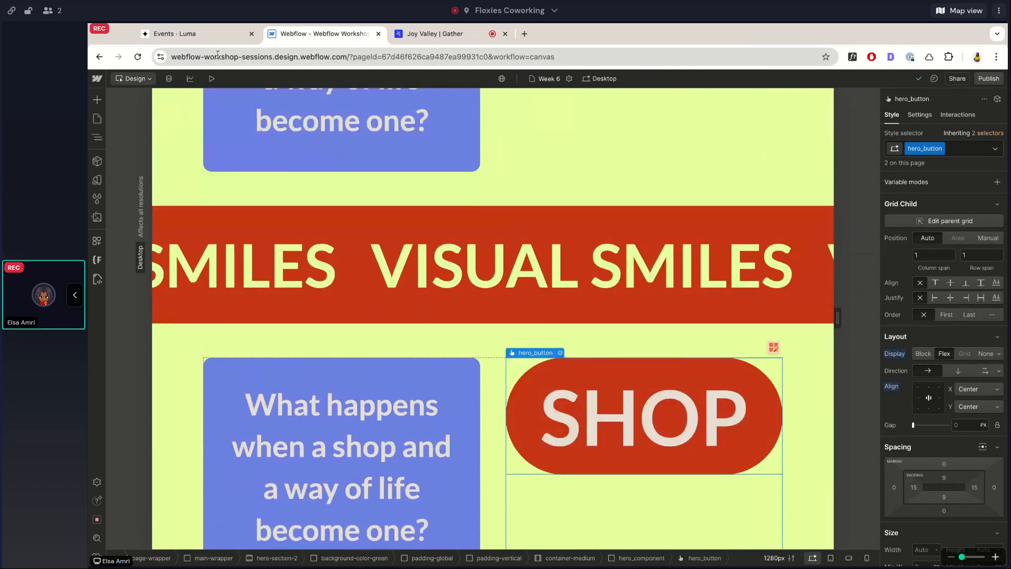
pyautogui.click(211, 78)
pyautogui.scroll(-7, 308, 300)
pyautogui.scroll(6, 562, 271)
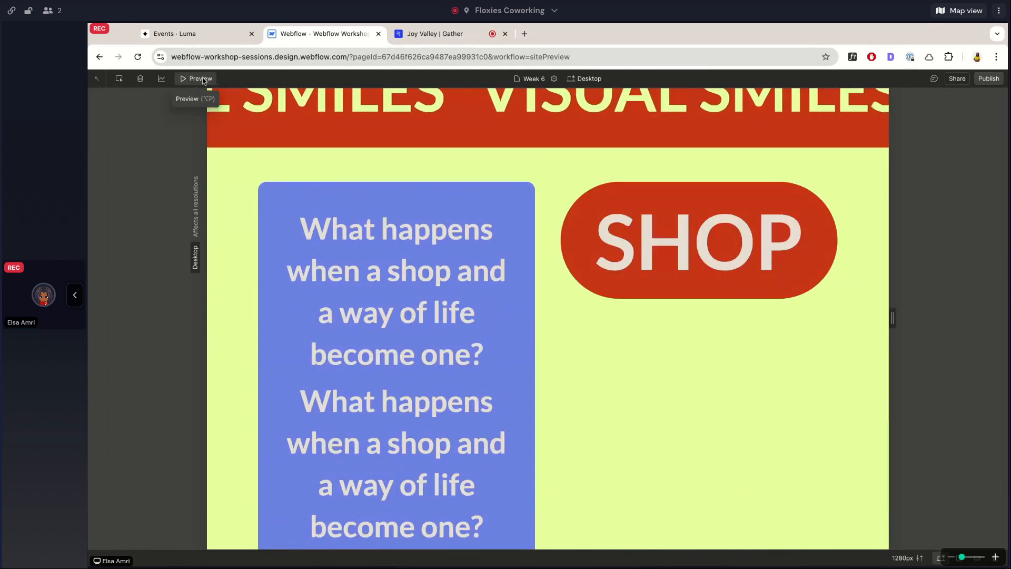
pyautogui.click(203, 79)
pyautogui.click(460, 204)
pyautogui.press('z')
pyautogui.press('z')
# Set the lower SHOP button's position to Sticky with a top offset of 0.
pyautogui.click(642, 239)
pyautogui.scroll(-5, 942, 368)
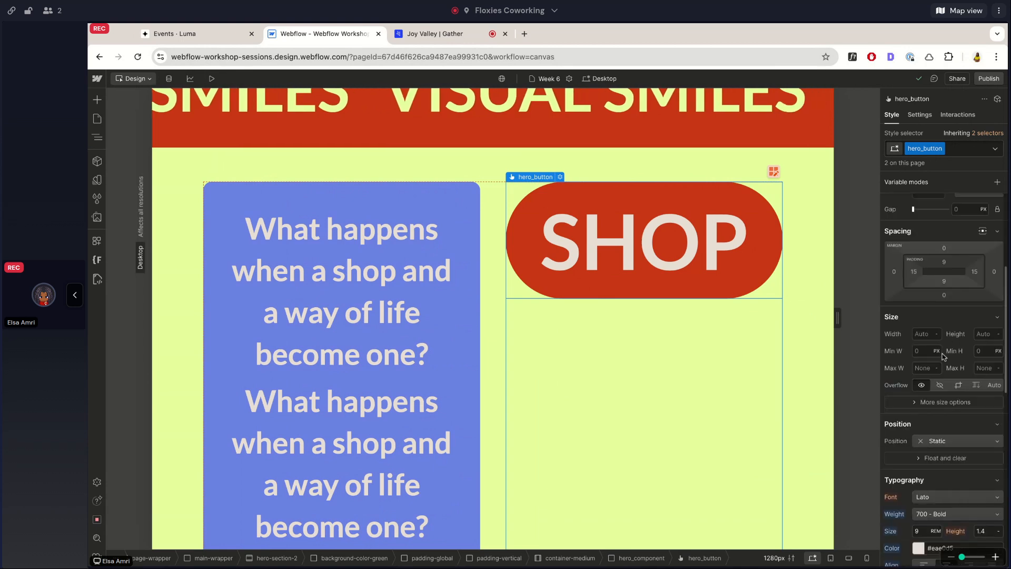
pyautogui.click(948, 401)
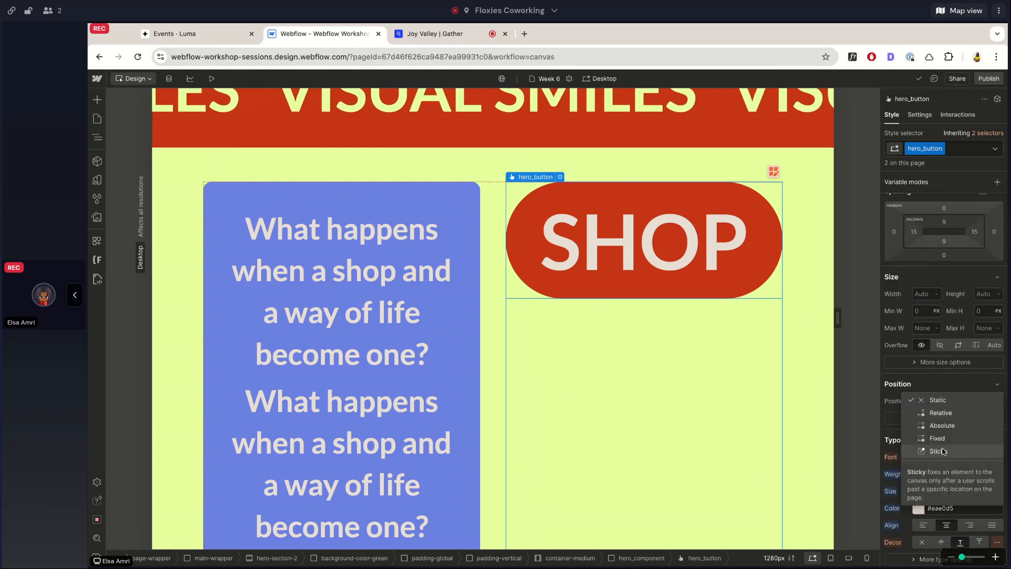
pyautogui.click(938, 451)
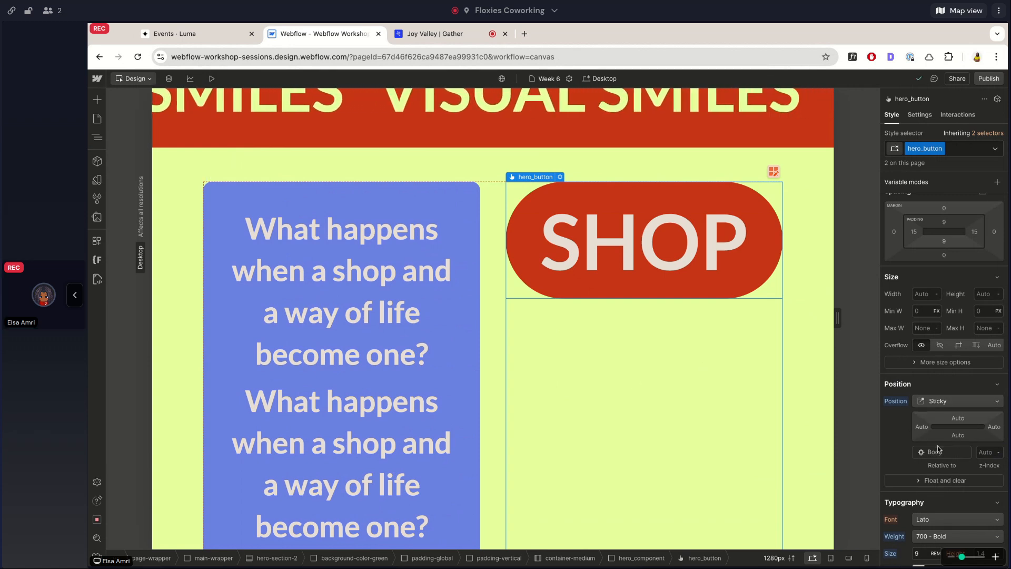
pyautogui.click(958, 419)
pyautogui.write('0')
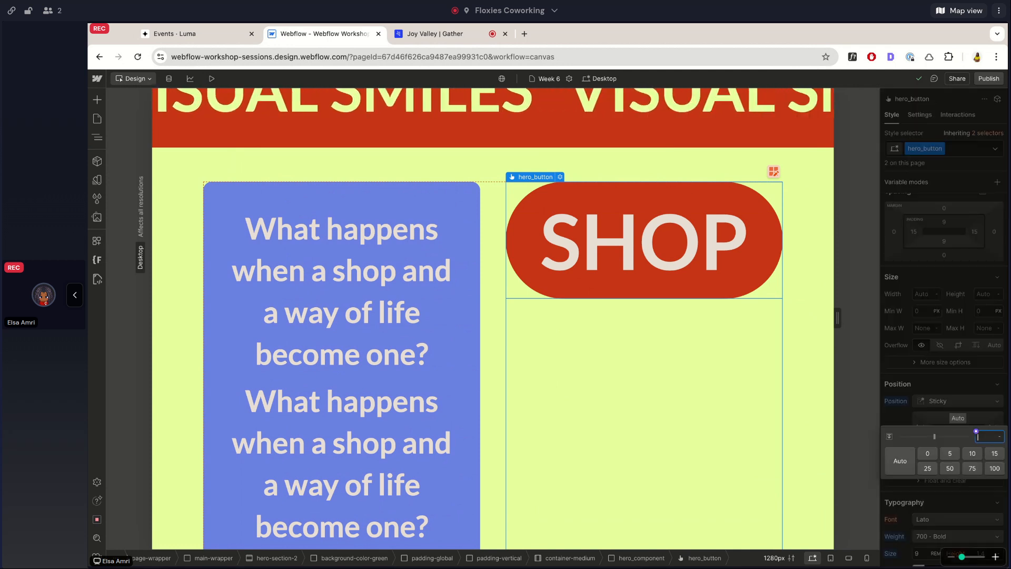
pyautogui.press('Return')
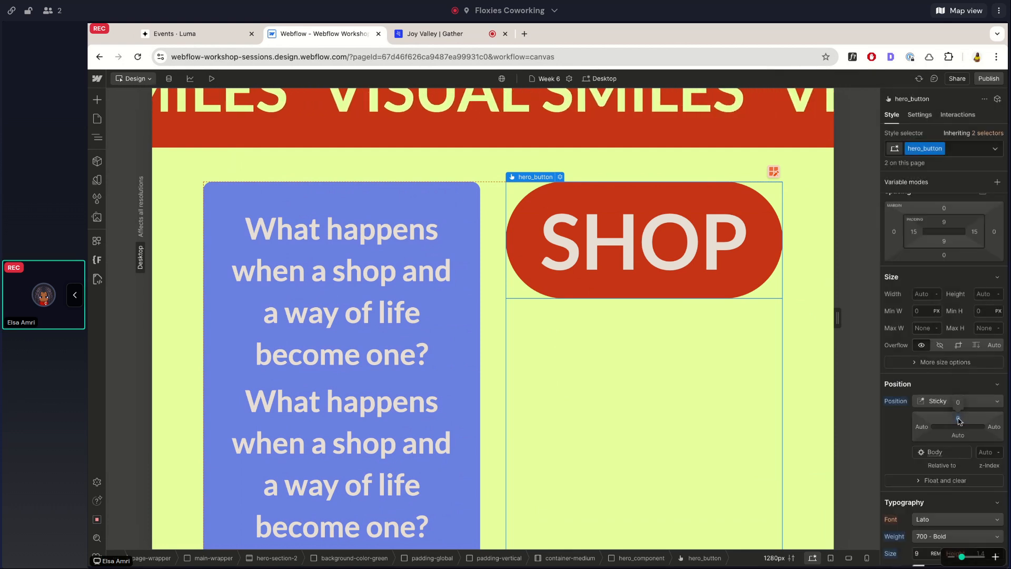
# Check how the sticky SHOP button behaves along the full height of hero_component.
pyautogui.scroll(-4, 748, 237)
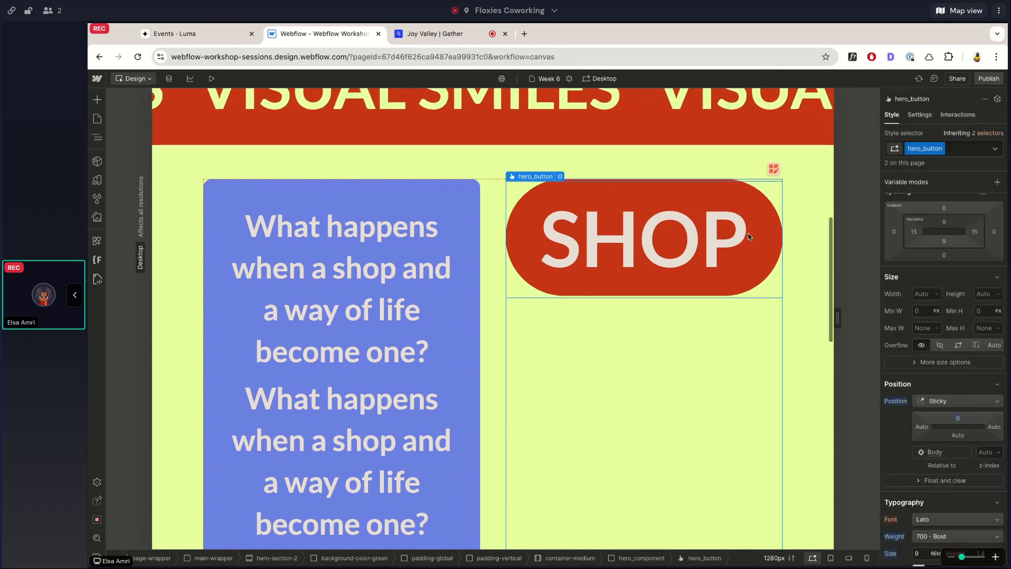
pyautogui.scroll(-1, 748, 237)
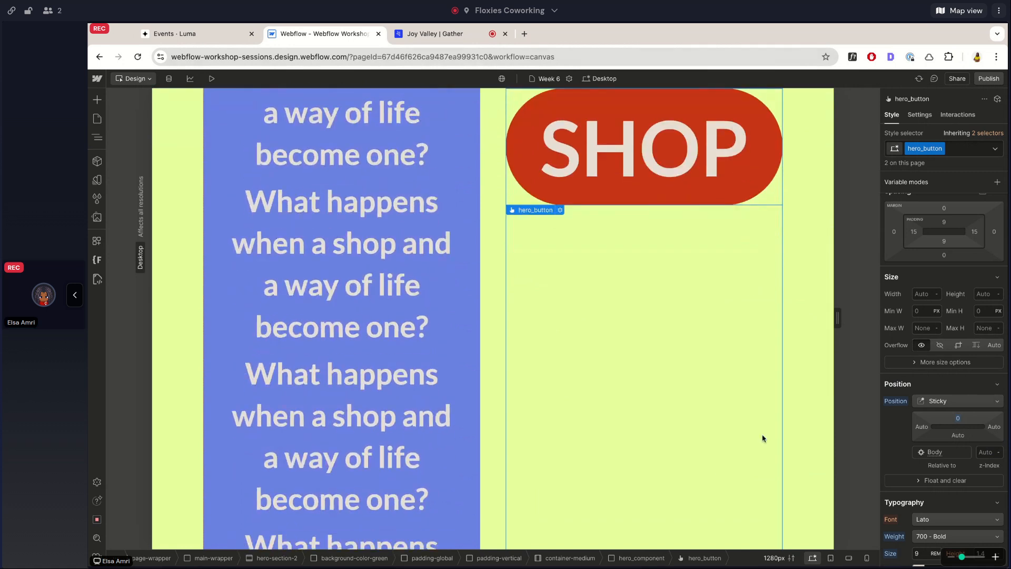
pyautogui.scroll(5, 763, 438)
pyautogui.scroll(-1, 764, 435)
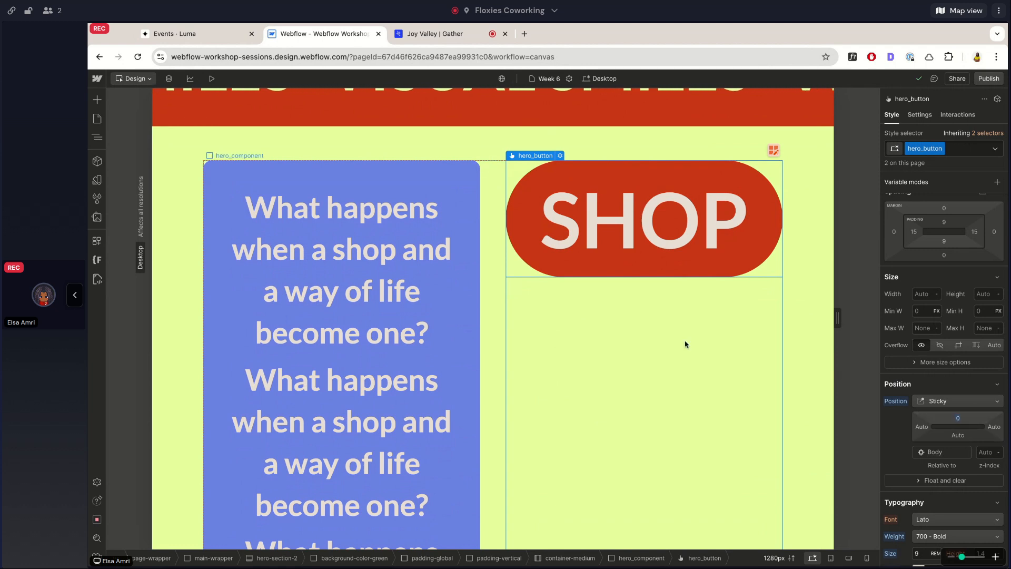
pyautogui.scroll(-3, 685, 345)
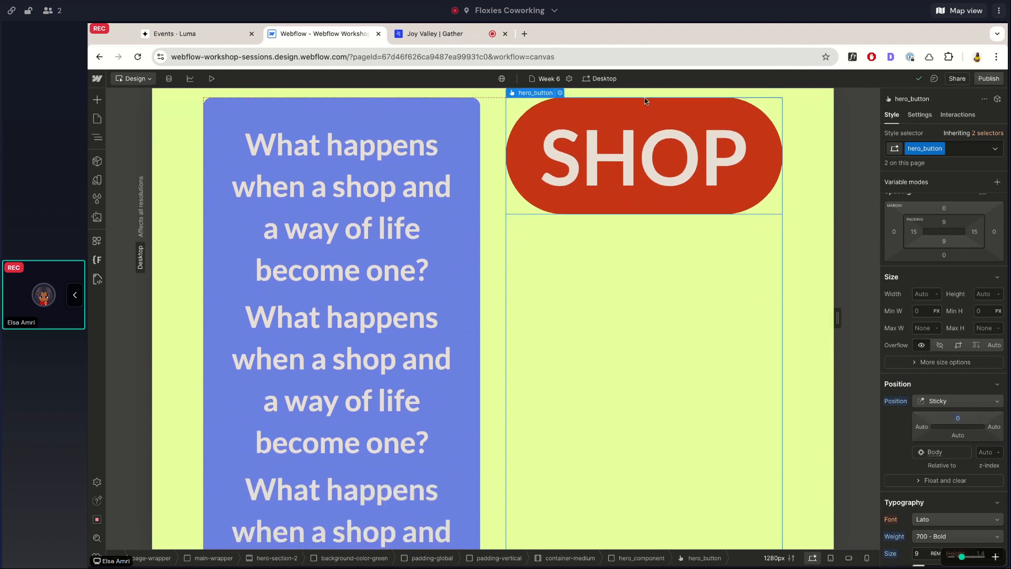
pyautogui.scroll(-5, 743, 369)
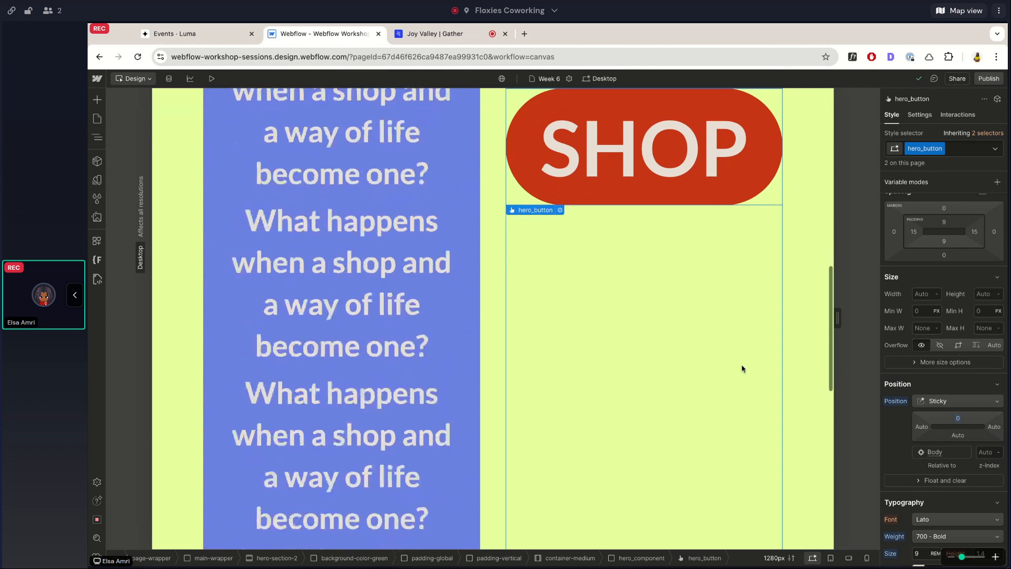
pyautogui.scroll(-3, 743, 368)
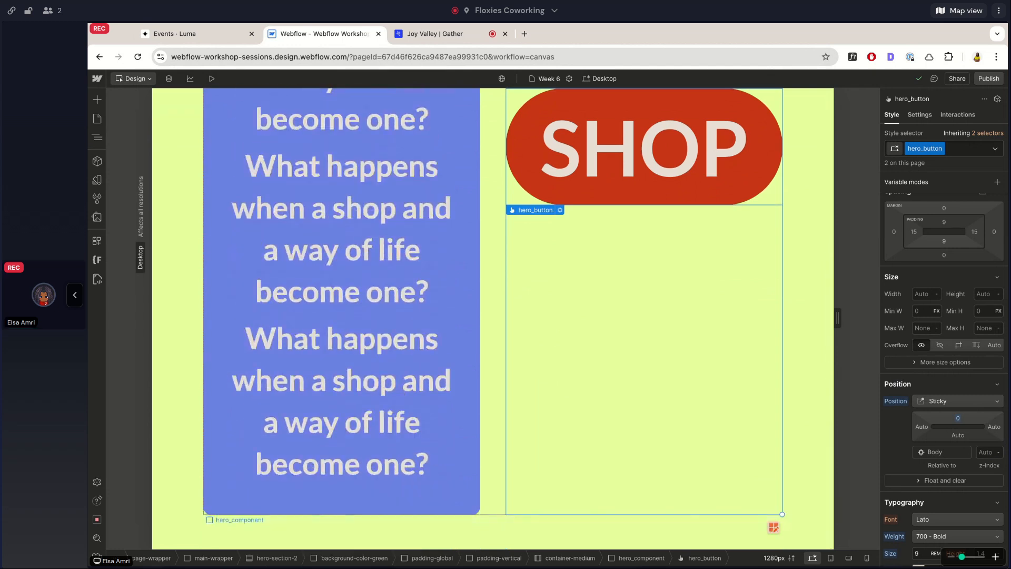
pyautogui.scroll(8, 642, 343)
pyautogui.scroll(-8, 504, 480)
# Collapse both hero-section-2 elements and the marquee in the page's element tree.
pyautogui.click(97, 137)
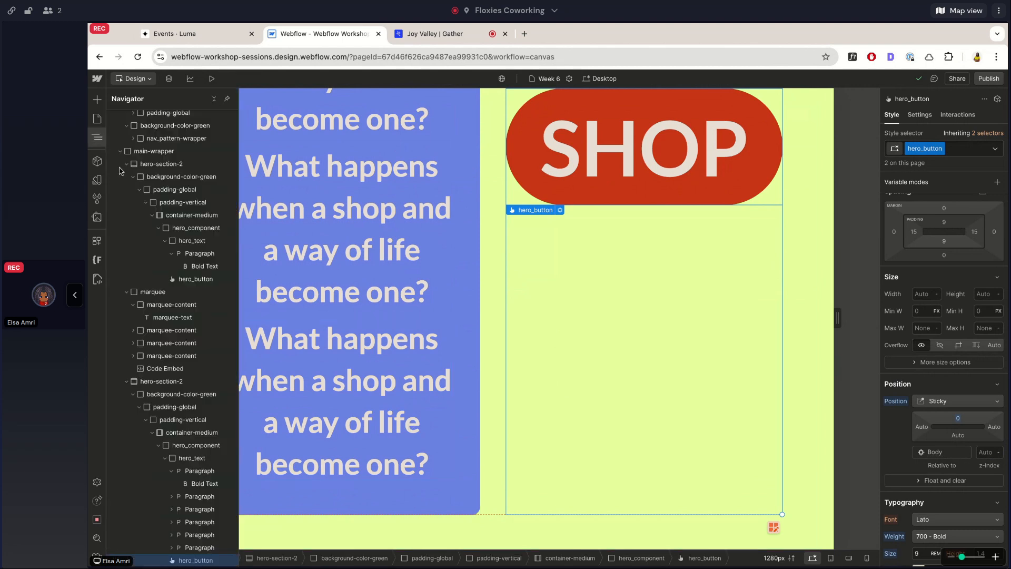
pyautogui.click(127, 219)
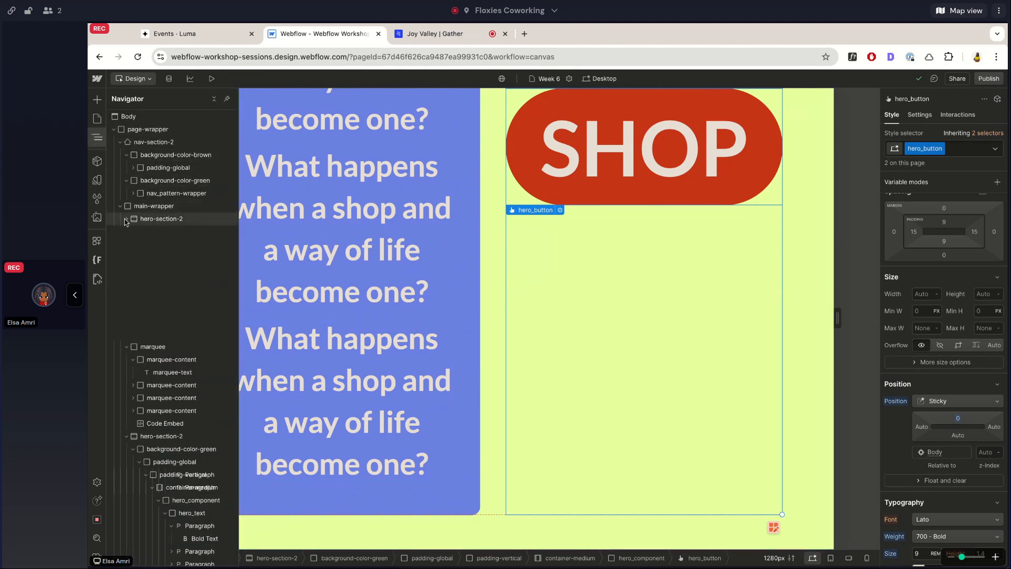
pyautogui.click(127, 231)
pyautogui.click(127, 243)
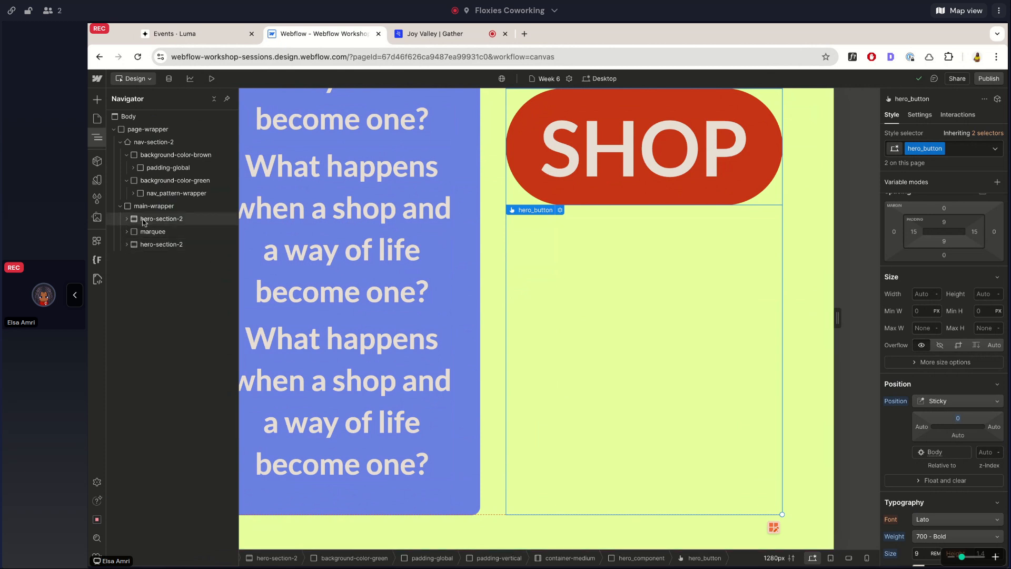
# Duplicate the first hero-section-2 and place the copy at the end of main-wrapper.
pyautogui.click(144, 219)
pyautogui.press('super+c')
pyautogui.press('super+v')
pyautogui.moveTo(148, 231); pyautogui.dragTo(151, 263)
pyautogui.scroll(-20, 454, 363)
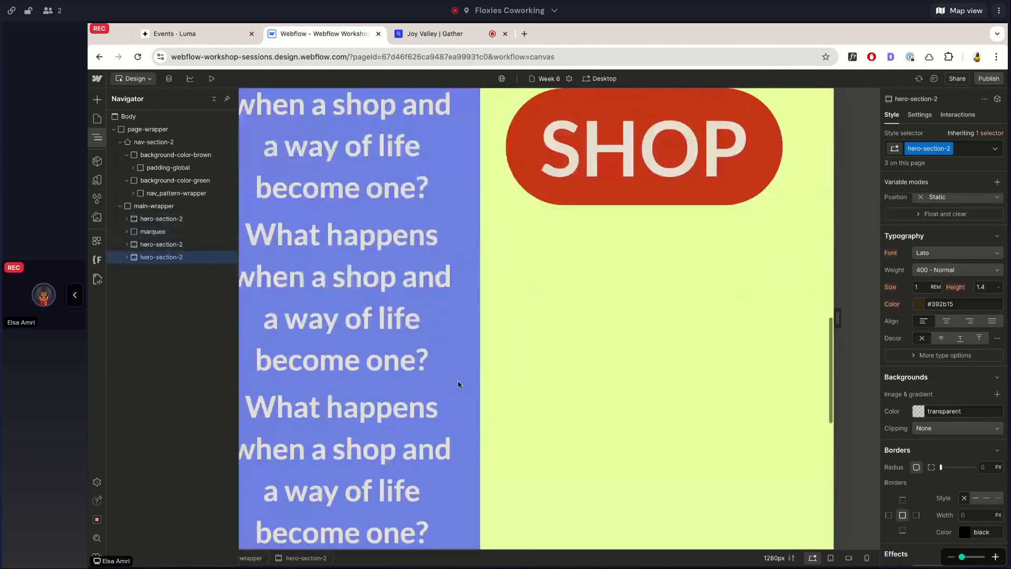
# Duplicate the text paragraph inside the newly added bottom hero section and check the taller layout.
pyautogui.click(519, 312)
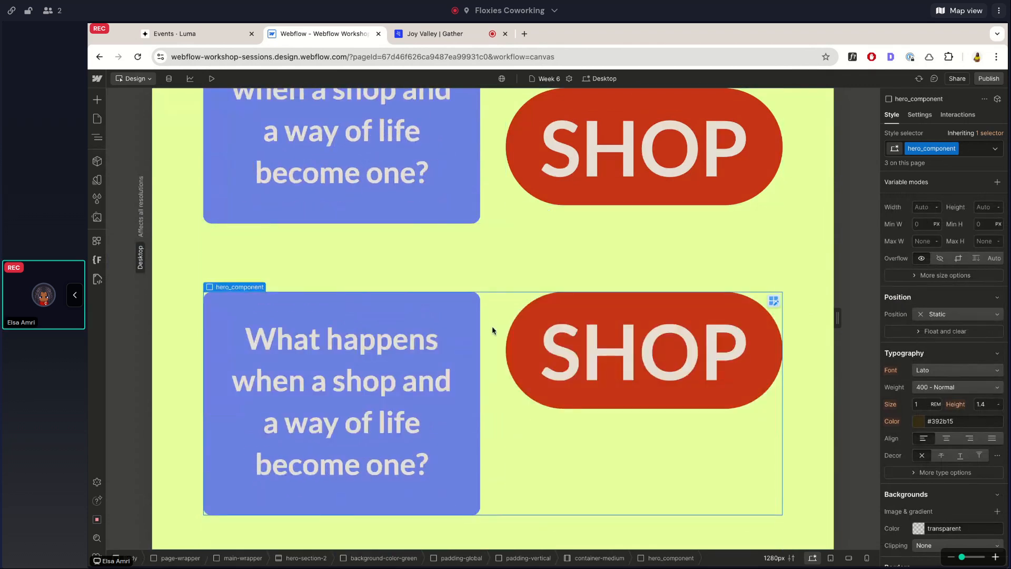
pyautogui.click(397, 366)
pyautogui.press('super+d')
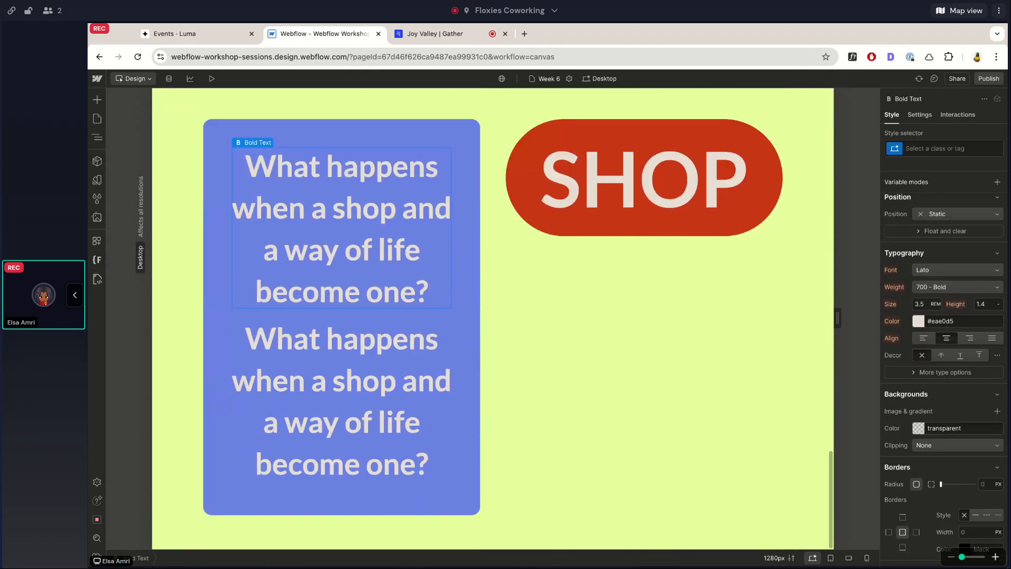
pyautogui.scroll(6, 461, 274)
pyautogui.scroll(-4, 507, 191)
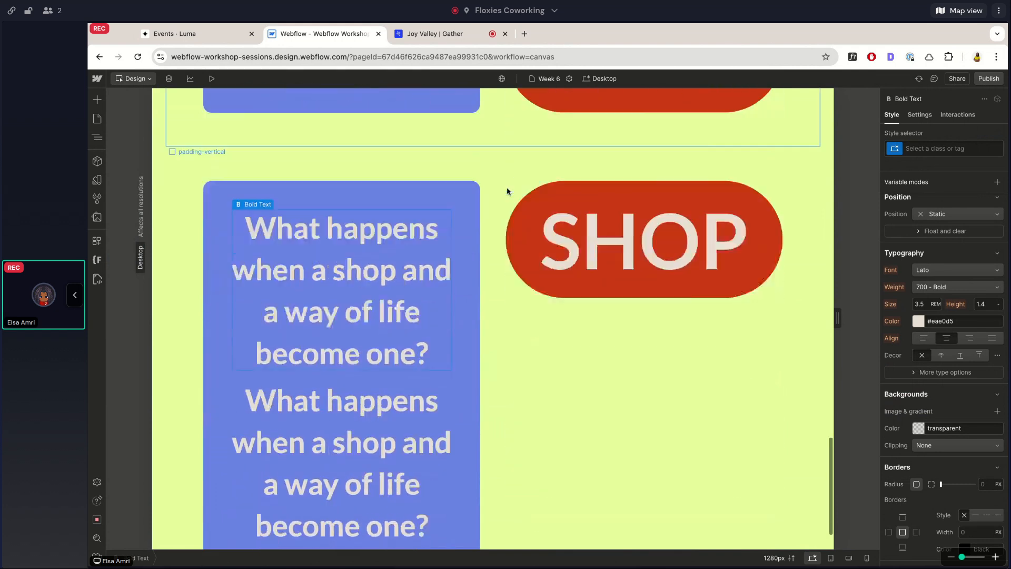
# Select the SHOP hero_button in the middle hero section and set its sticky top offset to 100 px.
pyautogui.scroll(1, 507, 192)
pyautogui.click(539, 136)
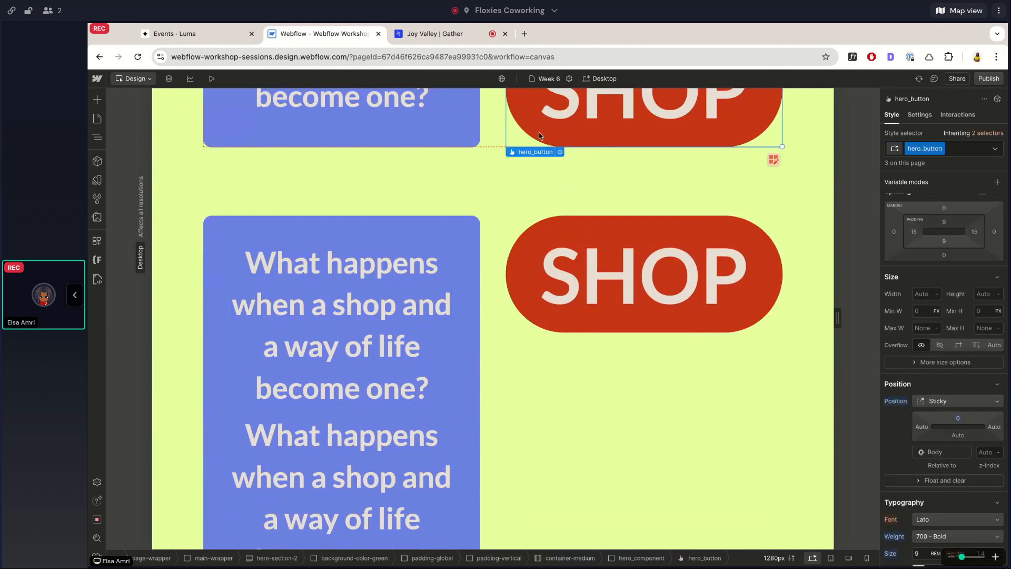
pyautogui.click(485, 134)
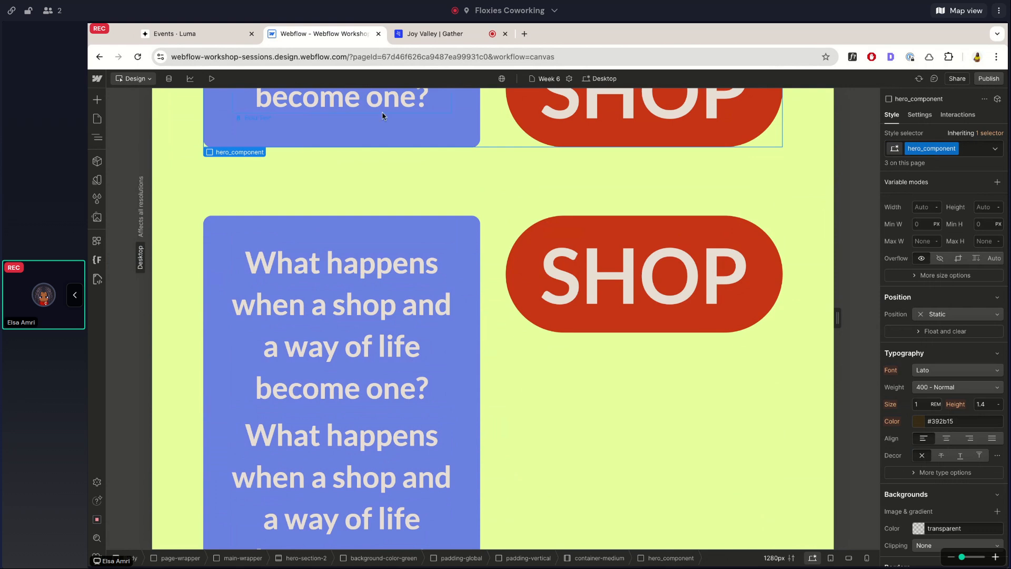
pyautogui.click(576, 136)
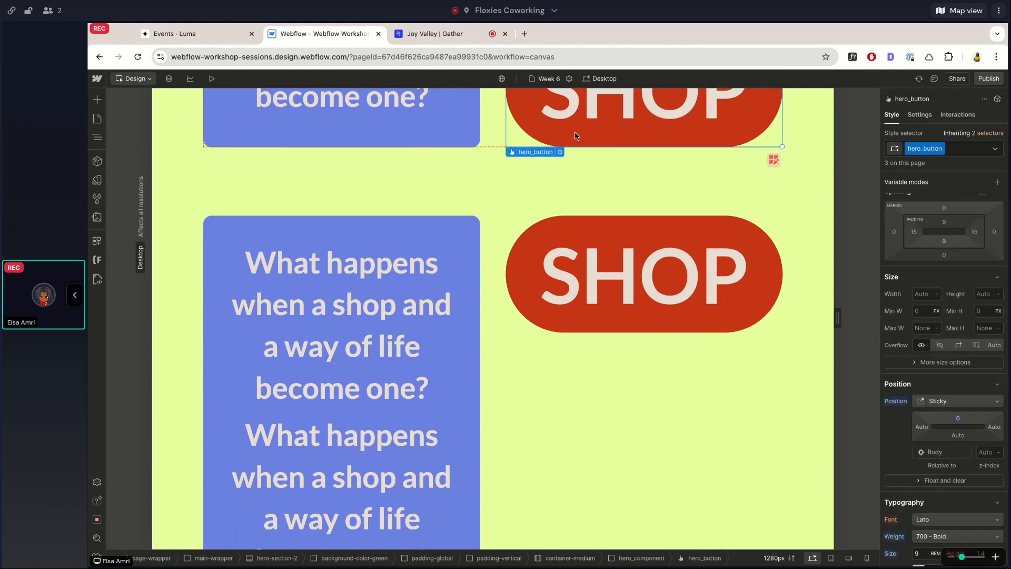
pyautogui.scroll(-10, 592, 287)
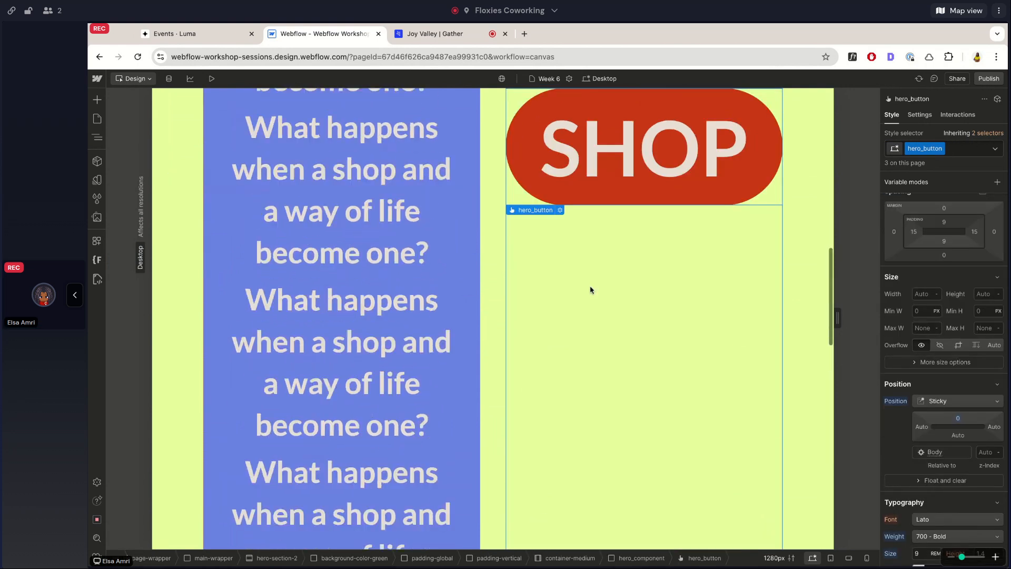
pyautogui.click(958, 418)
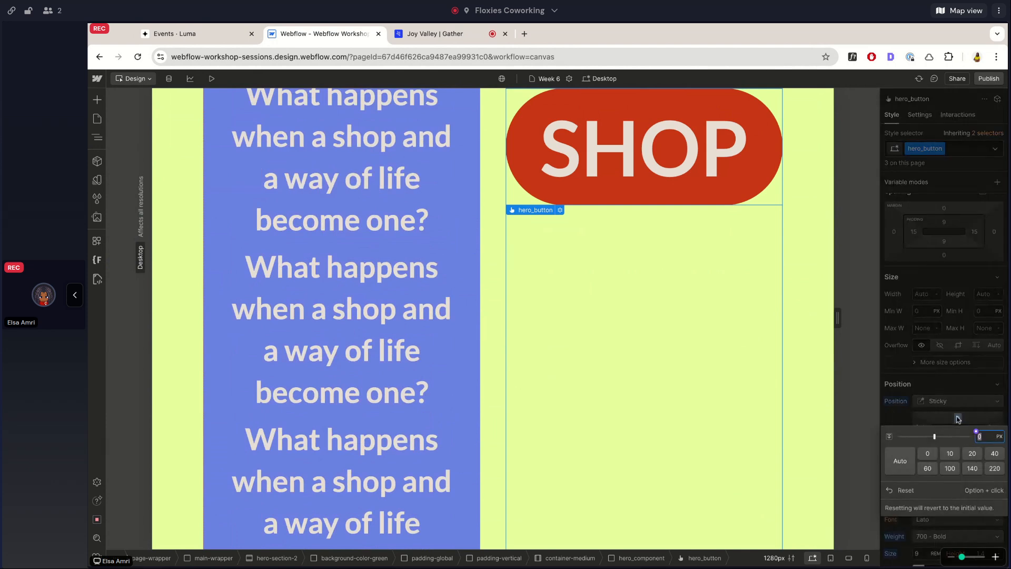
pyautogui.write('100')
pyautogui.press('Return')
# Examine how the sticky SHOP button behaves with its 100 px top offset from start to end of the tall hero_component.
pyautogui.scroll(5, 615, 290)
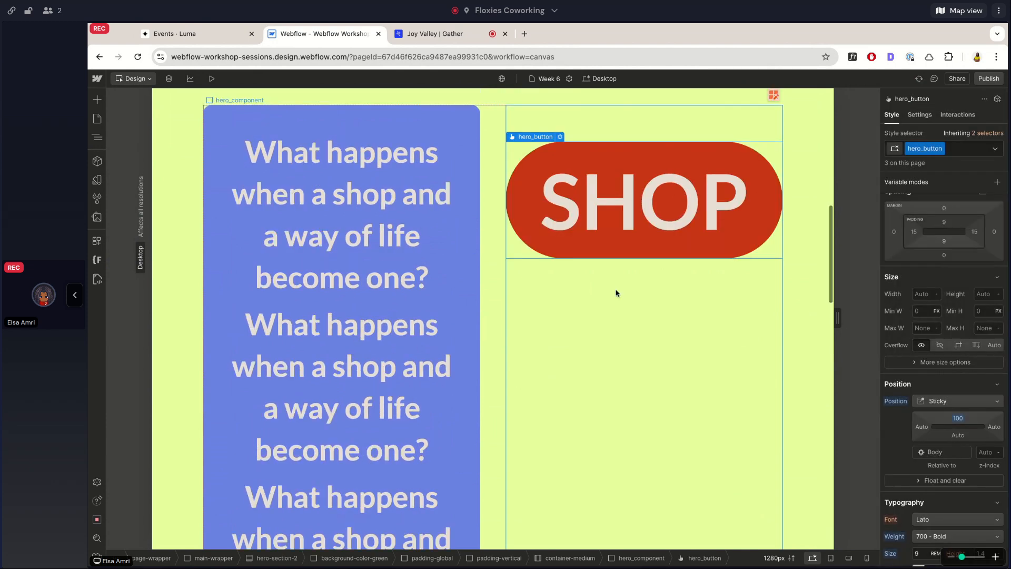
pyautogui.scroll(-5, 615, 289)
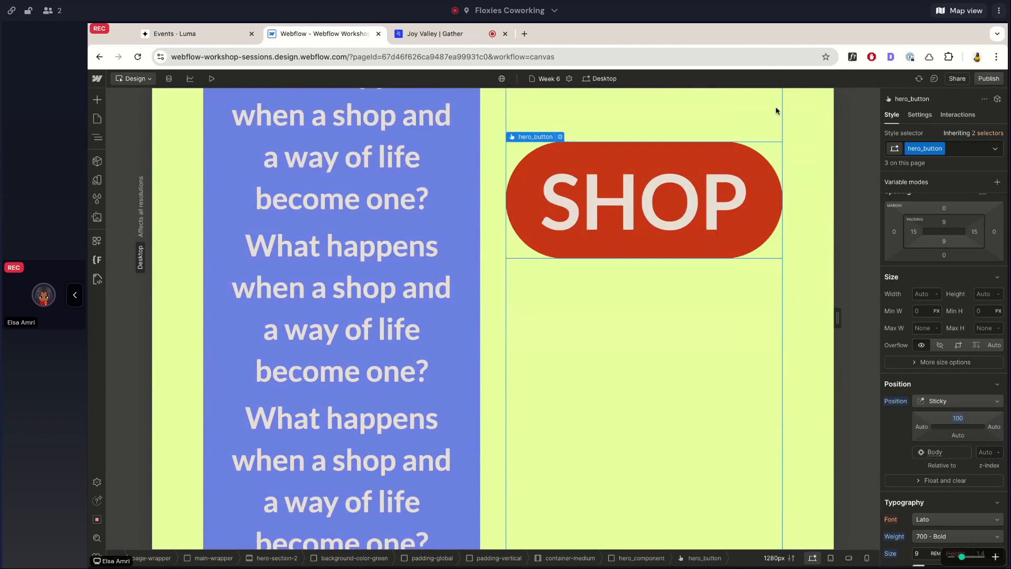
pyautogui.scroll(-5, 742, 335)
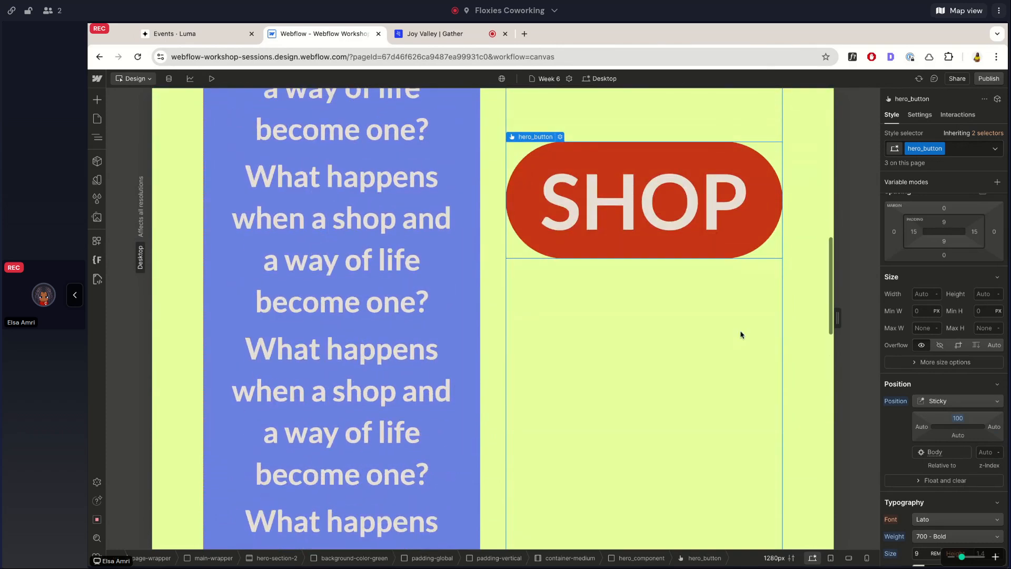
pyautogui.scroll(-5, 493, 319)
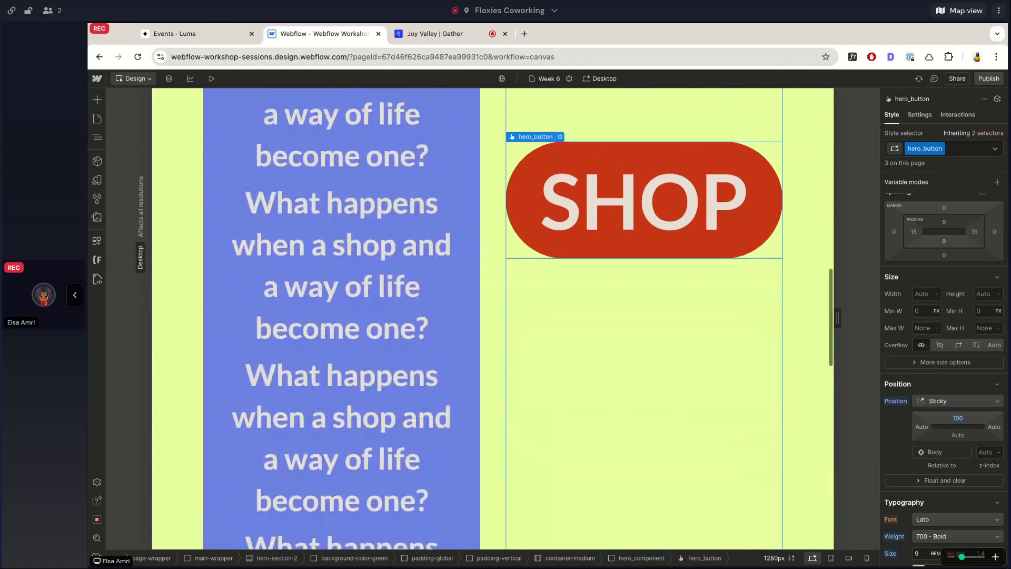
pyautogui.scroll(1, 493, 318)
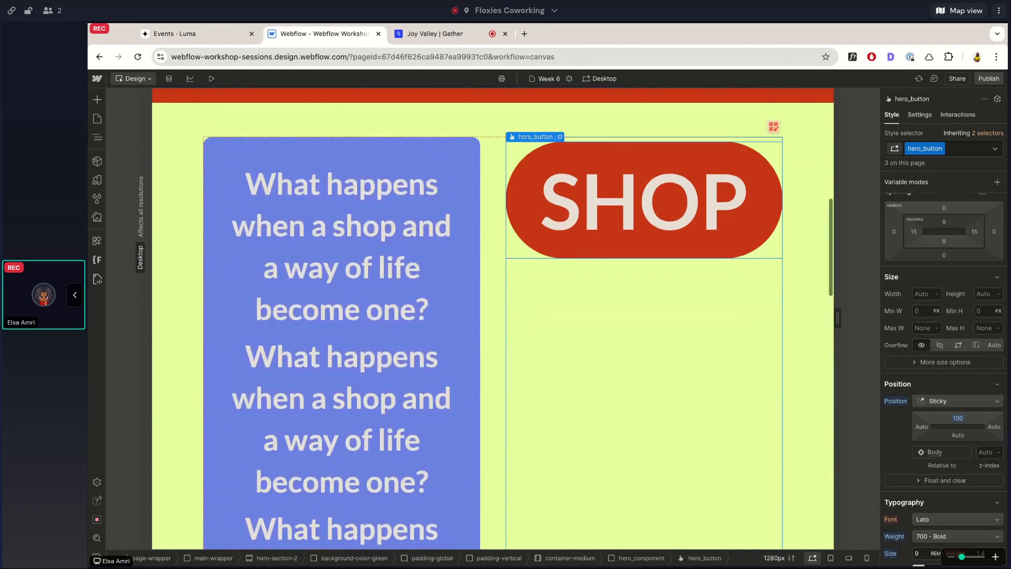
pyautogui.scroll(-7, 493, 319)
pyautogui.scroll(-1, 406, 299)
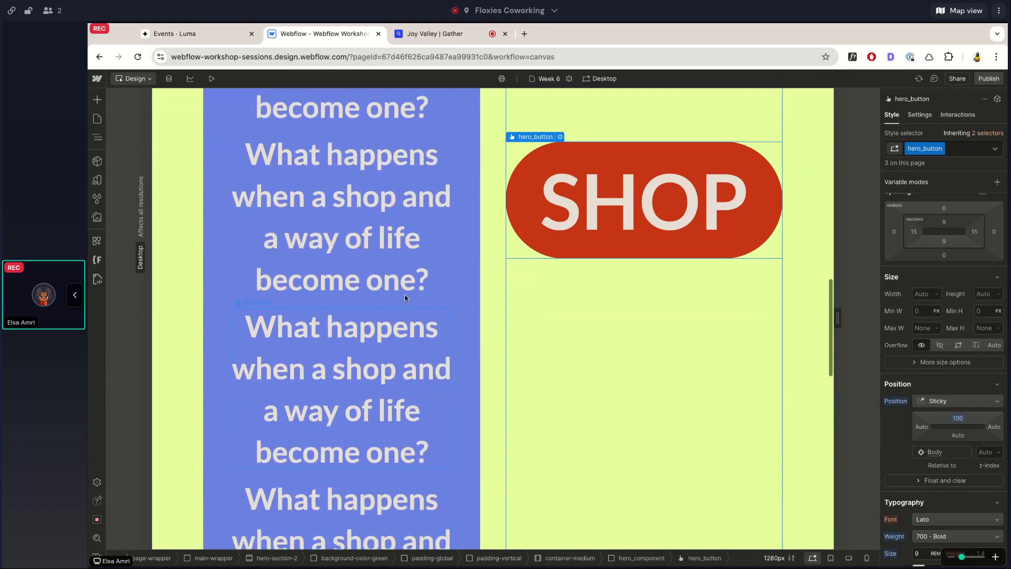
pyautogui.scroll(-5, 492, 180)
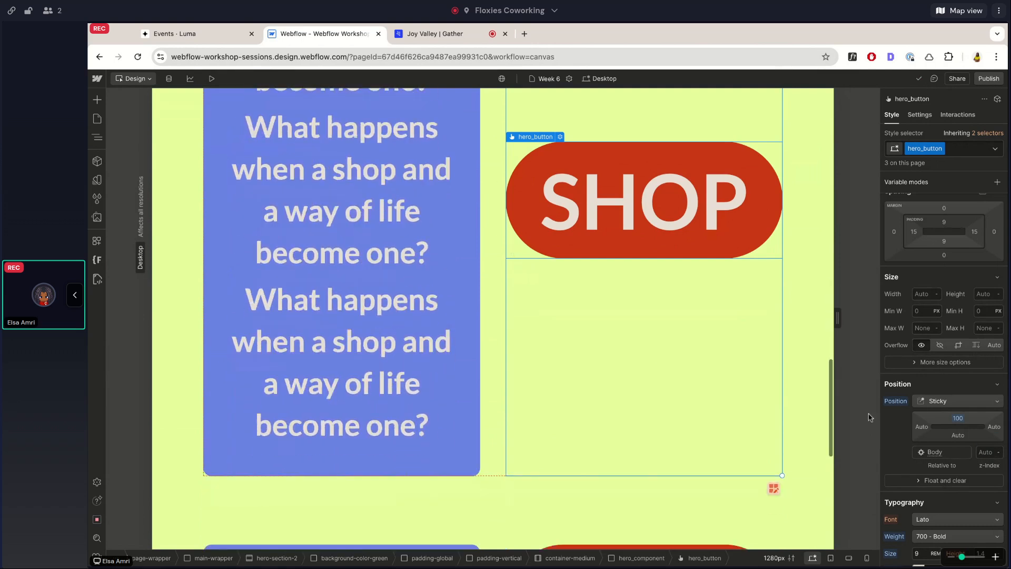
# Switch the SHOP button's position to Fixed and check how it behaves over the marquee and the hero sections.
pyautogui.click(943, 401)
pyautogui.click(935, 442)
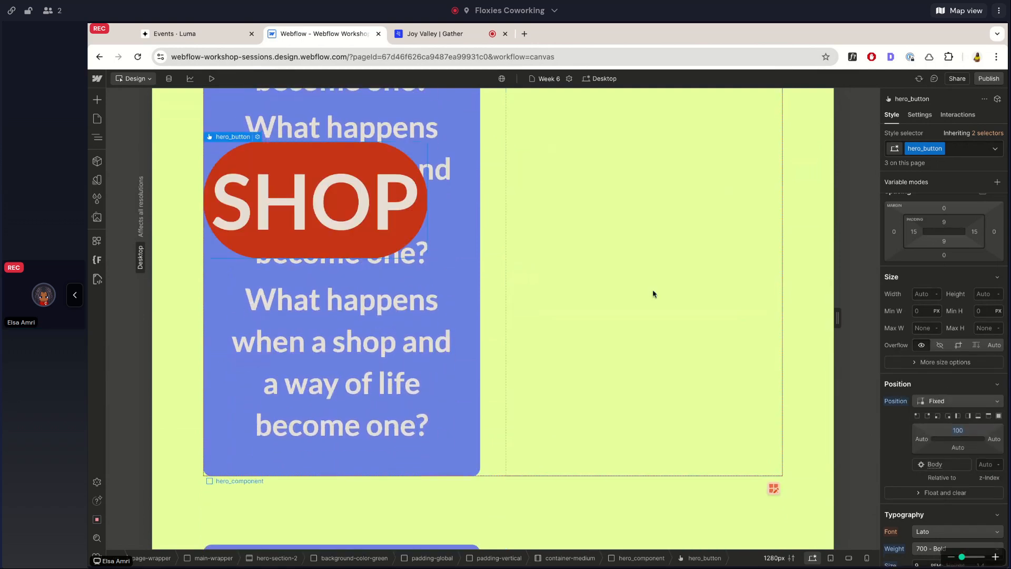
pyautogui.scroll(10, 653, 293)
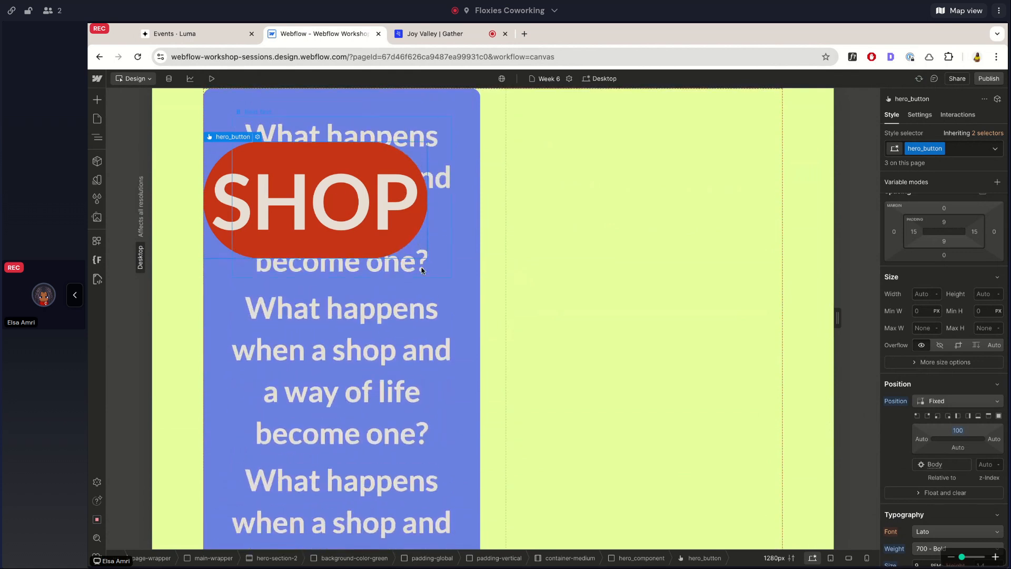
pyautogui.scroll(5, 422, 271)
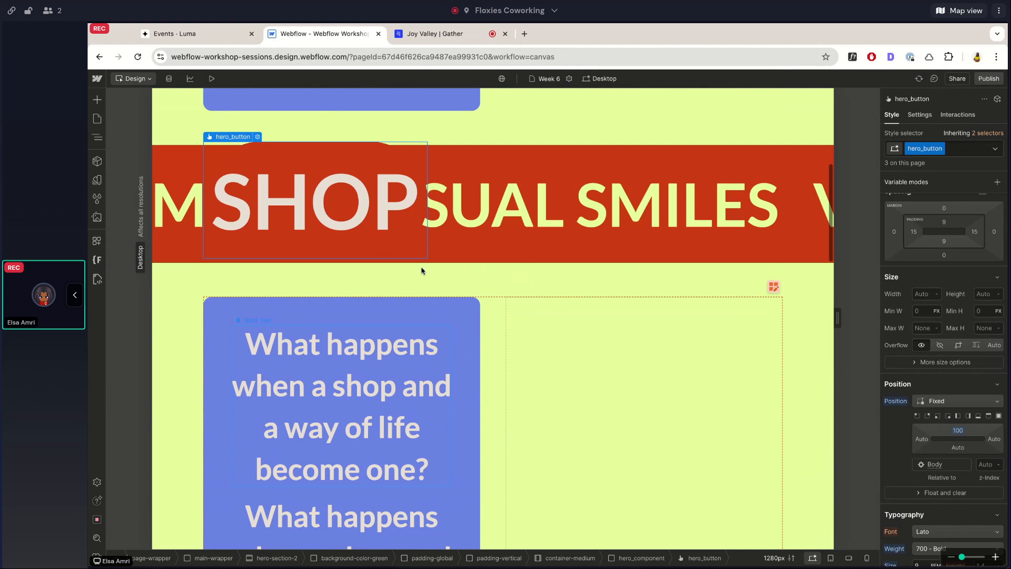
pyautogui.scroll(5, 395, 283)
pyautogui.scroll(-5, 365, 294)
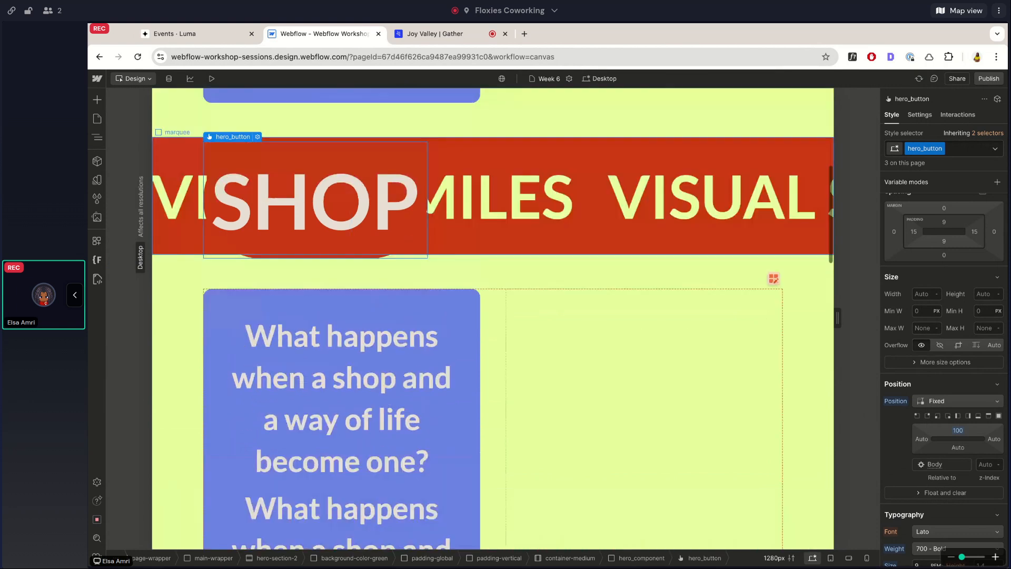
pyautogui.scroll(-8, 522, 353)
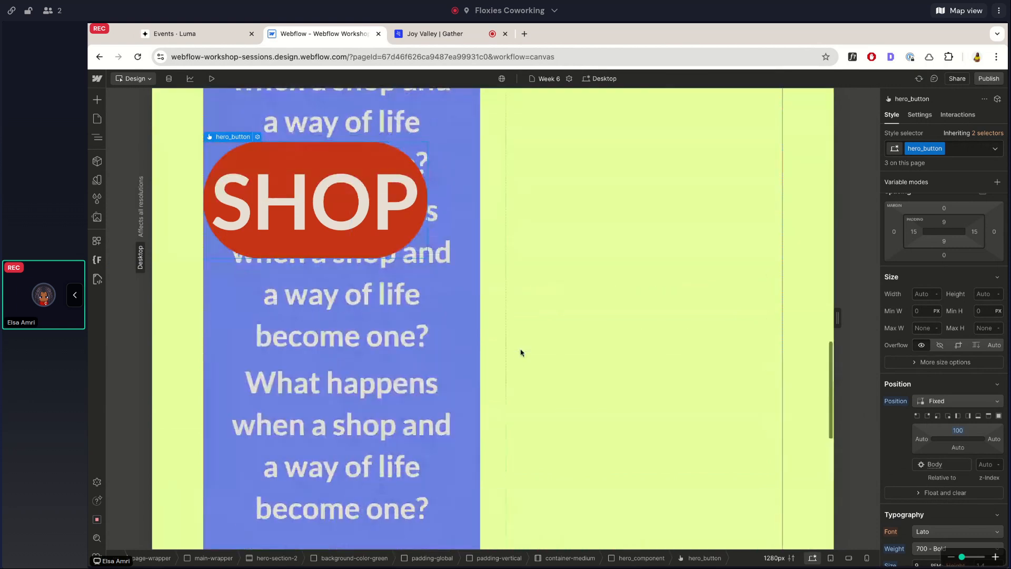
pyautogui.scroll(5, 499, 233)
pyautogui.scroll(2, 499, 233)
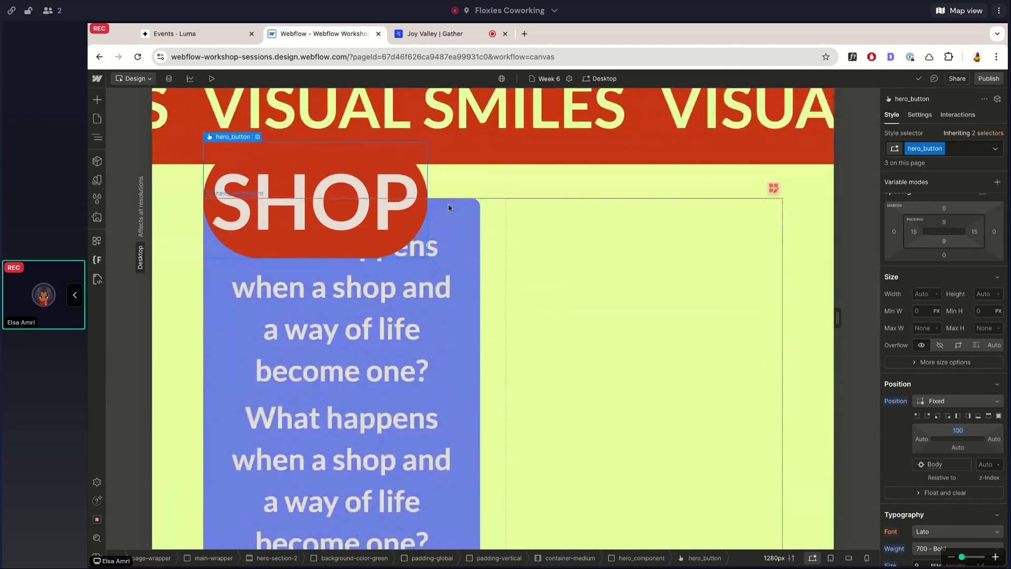
pyautogui.scroll(1, 447, 209)
pyautogui.scroll(-4, 447, 208)
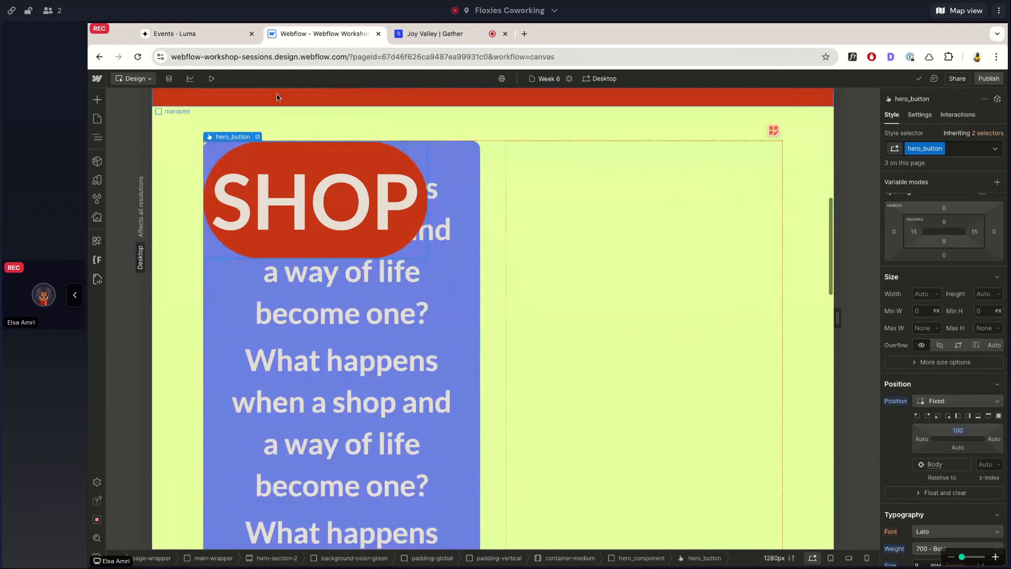
pyautogui.scroll(-3, 215, 195)
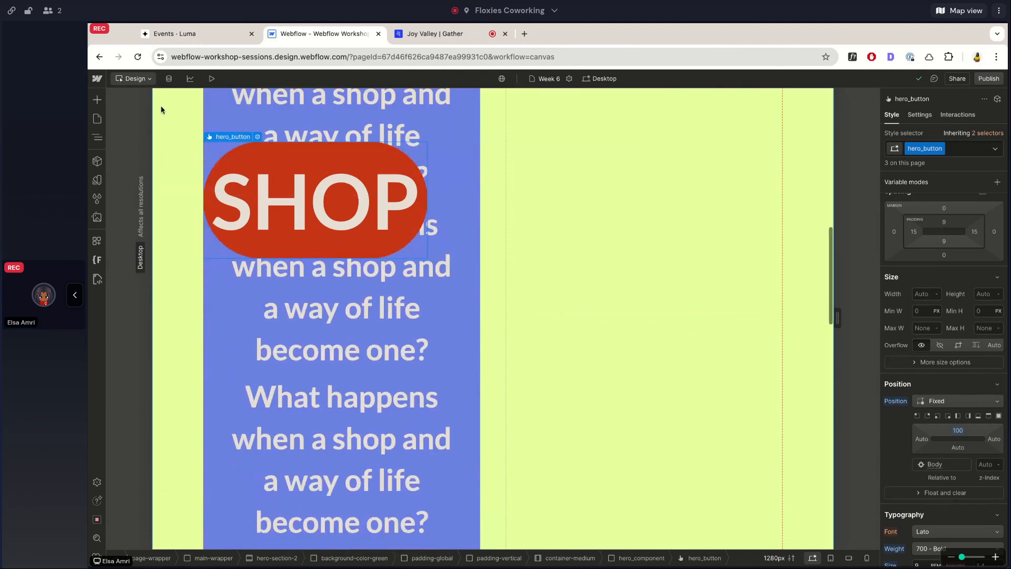
pyautogui.scroll(2, 160, 106)
# Inspect hero_component and its hero_button in the page's element tree, and check which element the button is positioned relative to.
pyautogui.click(98, 137)
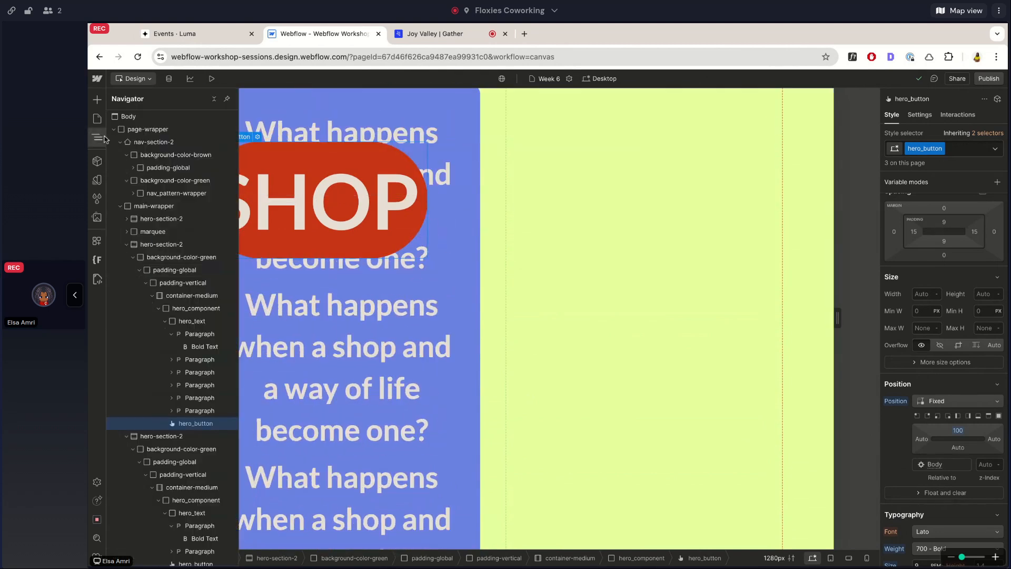
pyautogui.click(196, 308)
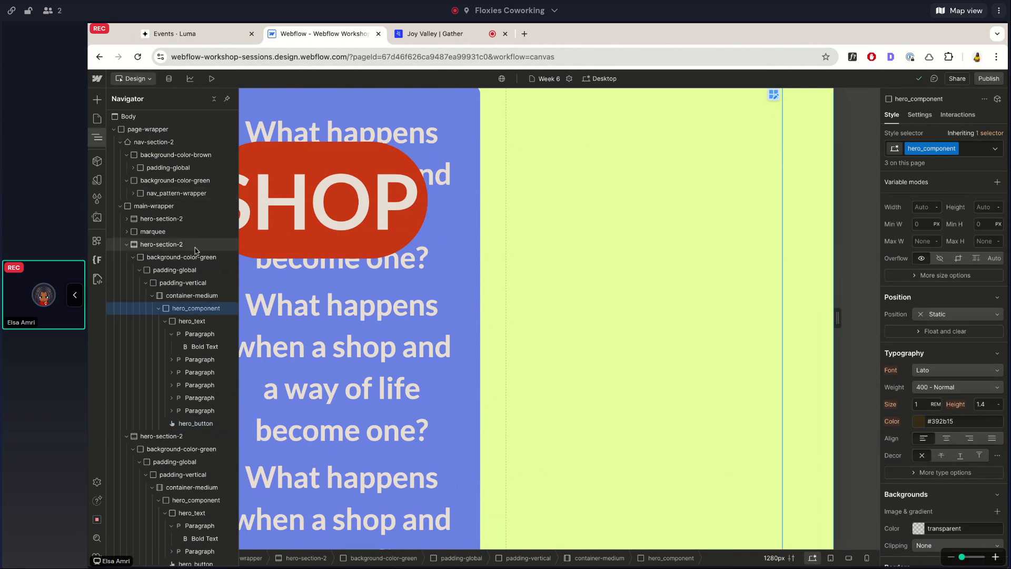
pyautogui.click(195, 423)
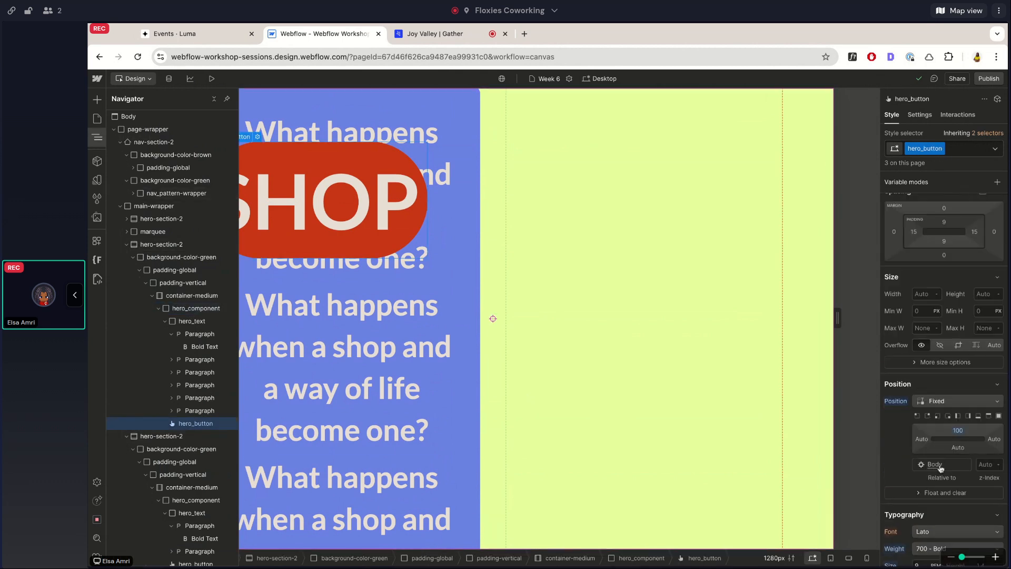
pyautogui.click(97, 137)
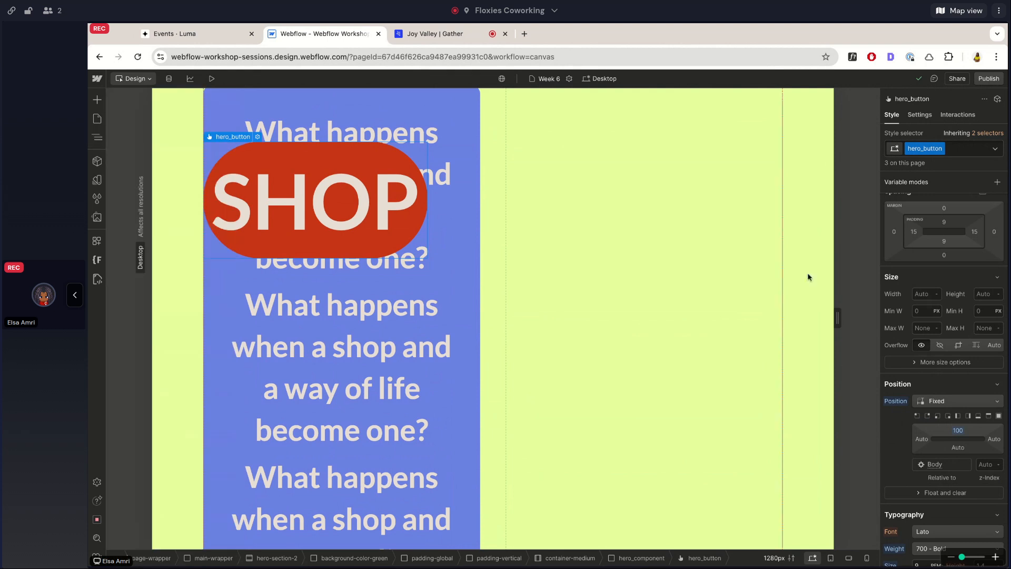
# Recheck the fixed SHOP button against the marquee and hero text, and undo the change to Fixed positioning.
pyautogui.scroll(1, 917, 287)
pyautogui.scroll(1, 918, 287)
pyautogui.scroll(5, 586, 283)
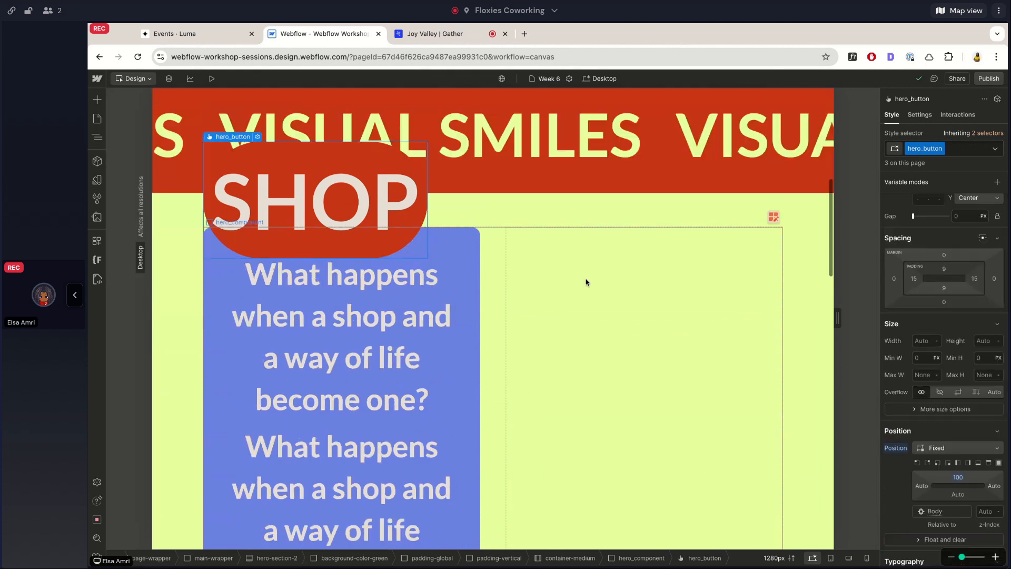
pyautogui.scroll(-1, 586, 283)
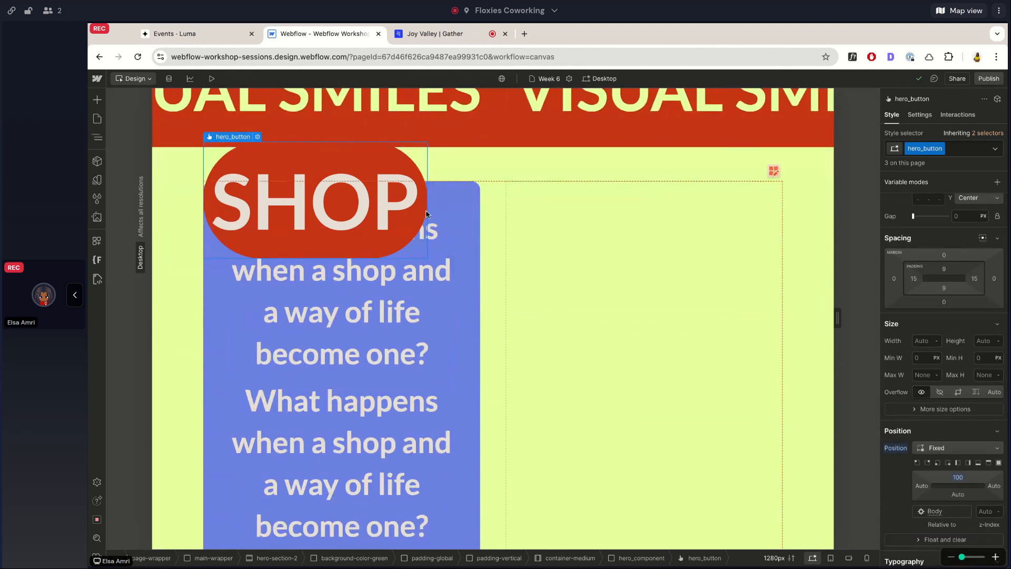
pyautogui.scroll(-3, 426, 213)
pyautogui.scroll(-5, 427, 214)
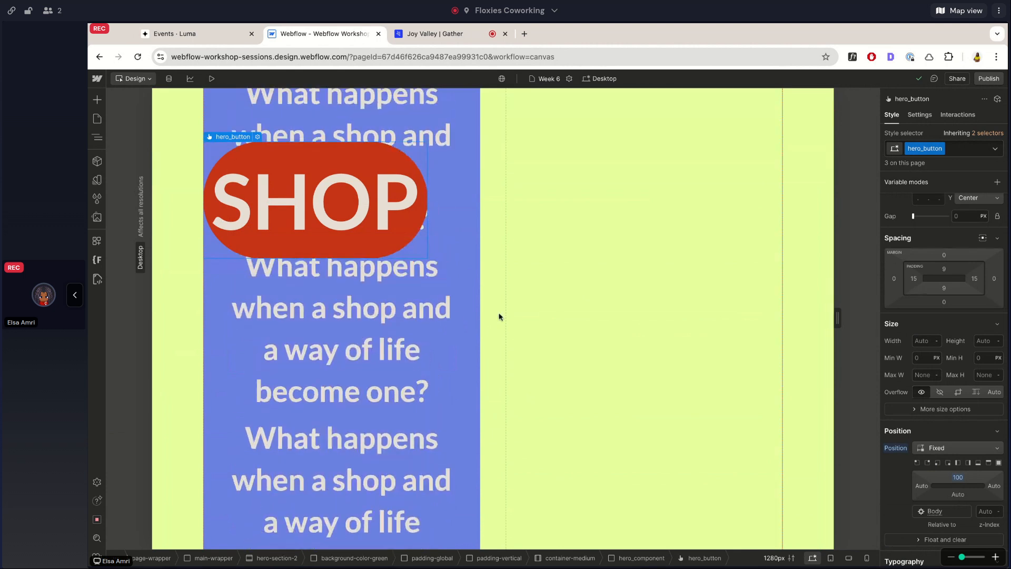
pyautogui.scroll(6, 499, 316)
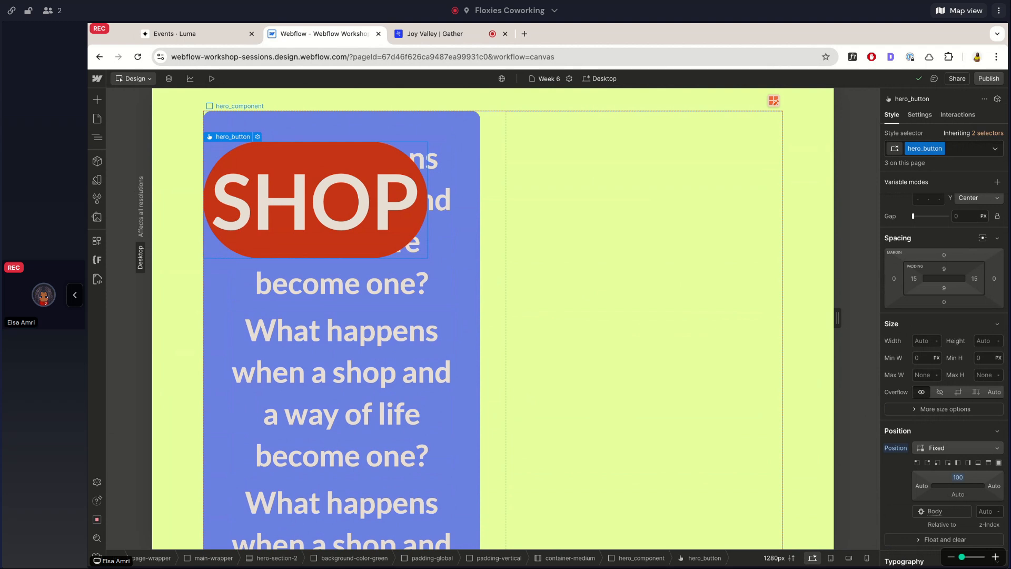
pyautogui.press('super+z')
# Compare the sticky SHOP button's movement within its parent hero_component against the hero section below it.
pyautogui.scroll(-1, 644, 318)
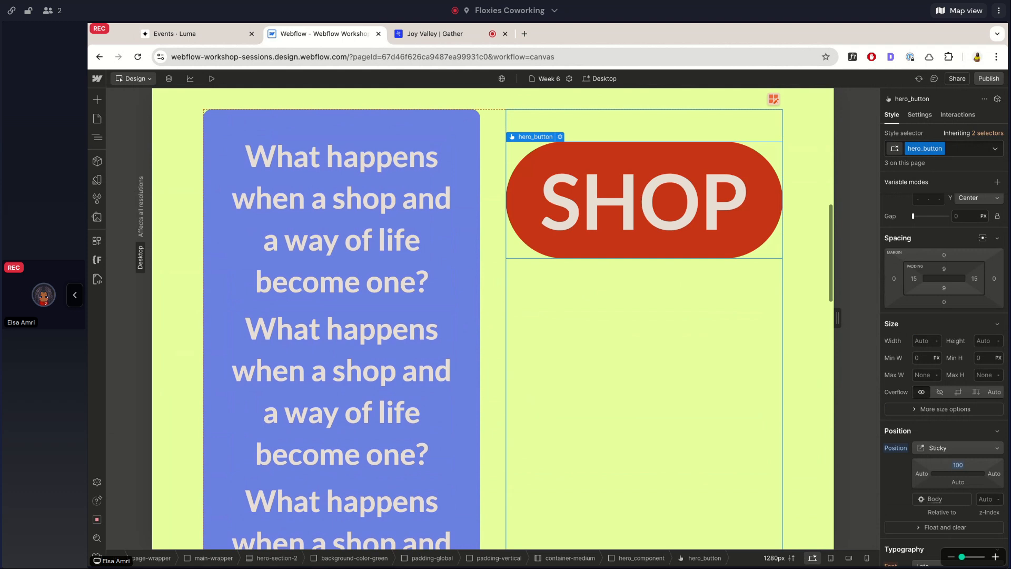
pyautogui.scroll(-5, 533, 320)
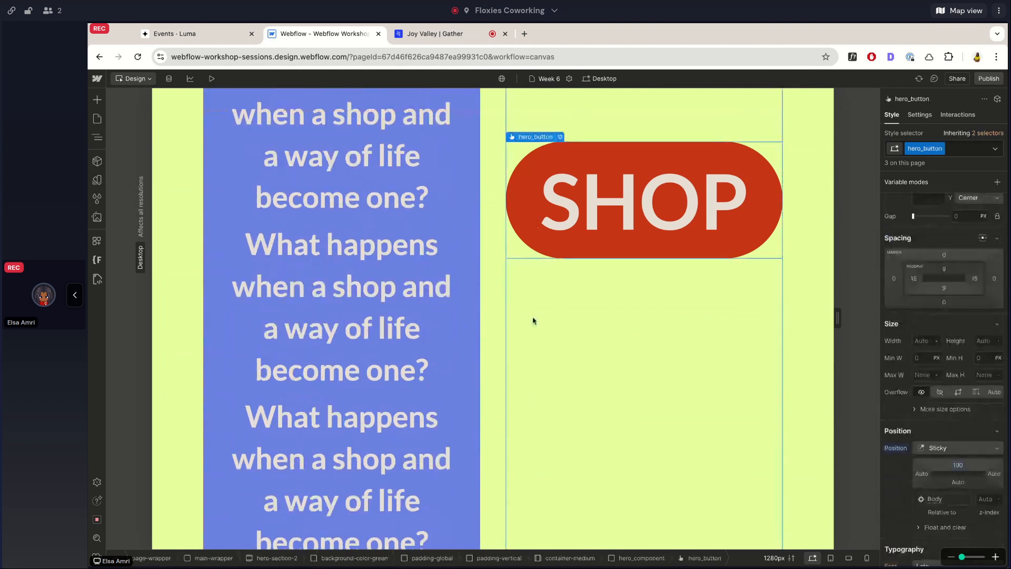
pyautogui.scroll(-5, 533, 321)
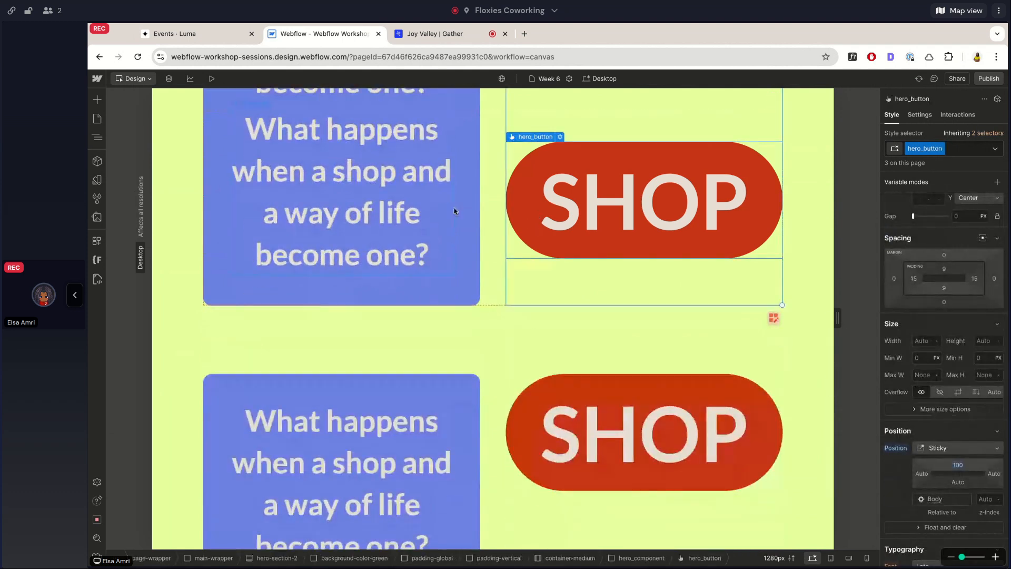
pyautogui.scroll(5, 454, 211)
pyautogui.scroll(1, 456, 211)
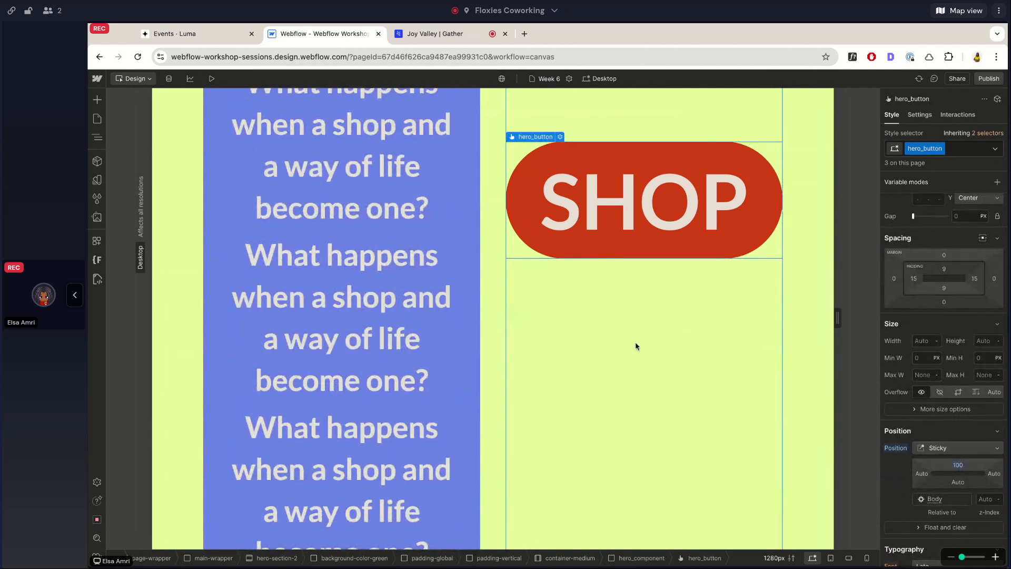
pyautogui.scroll(-1, 637, 344)
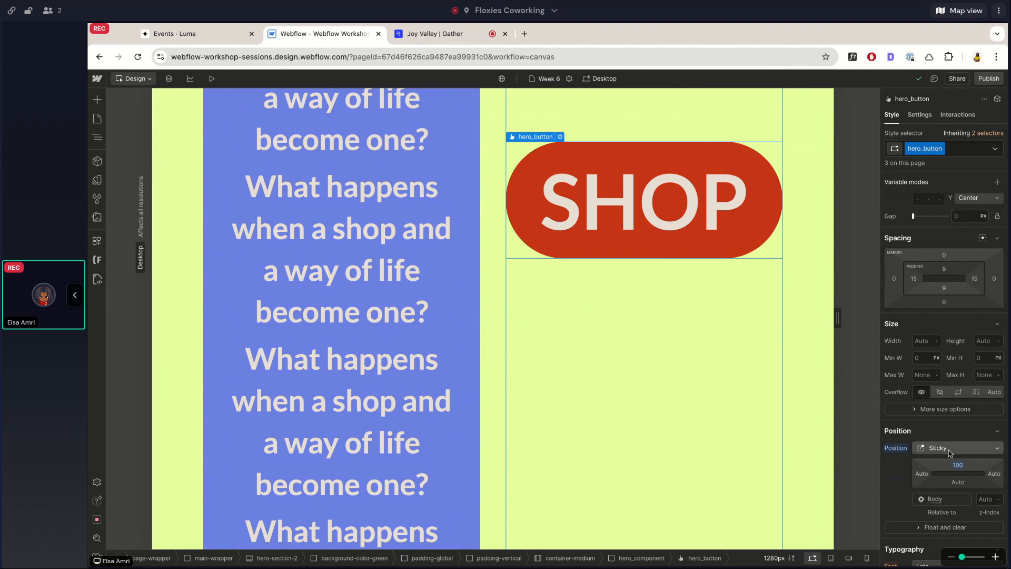
pyautogui.scroll(5, 693, 387)
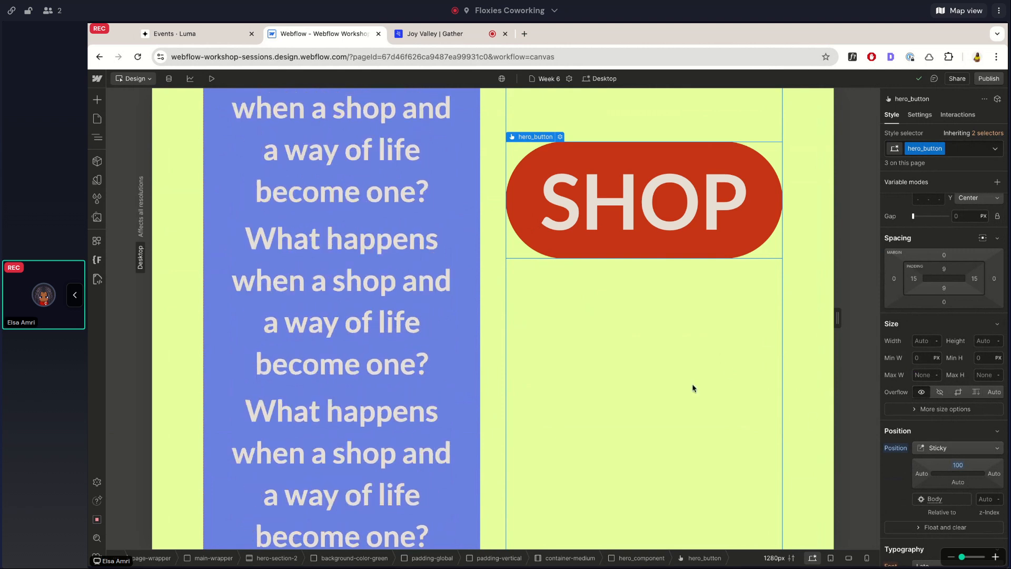
pyautogui.scroll(5, 693, 388)
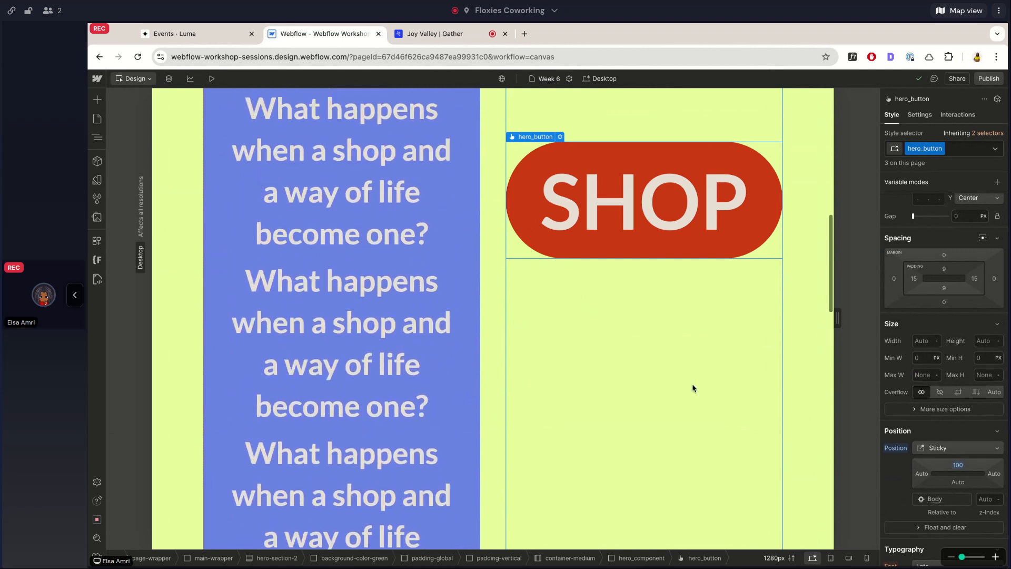
# Check how the sticky SHOP button holds its offset while the hero text scrolls past it.
pyautogui.scroll(-10, 693, 388)
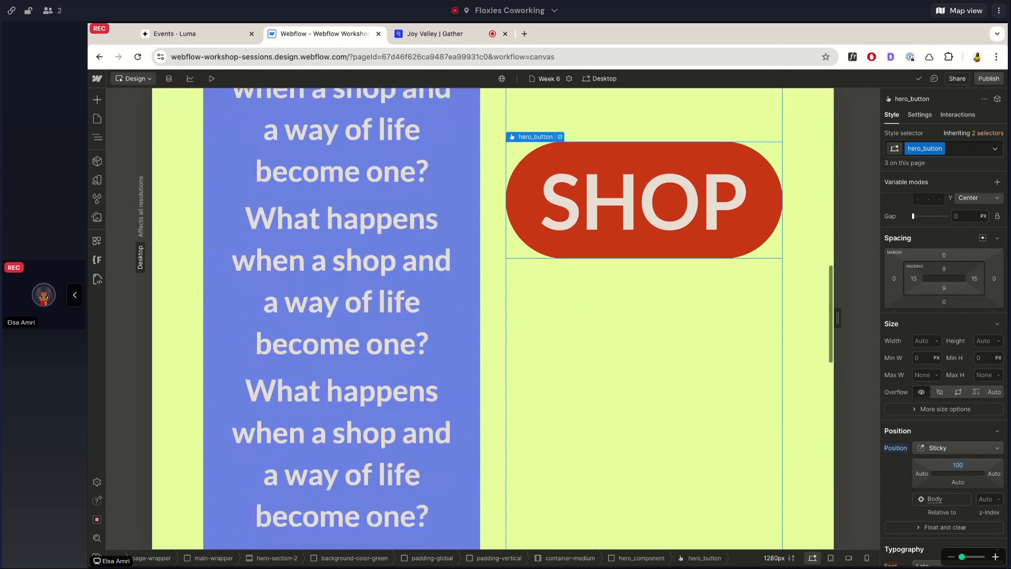
pyautogui.scroll(9, 693, 388)
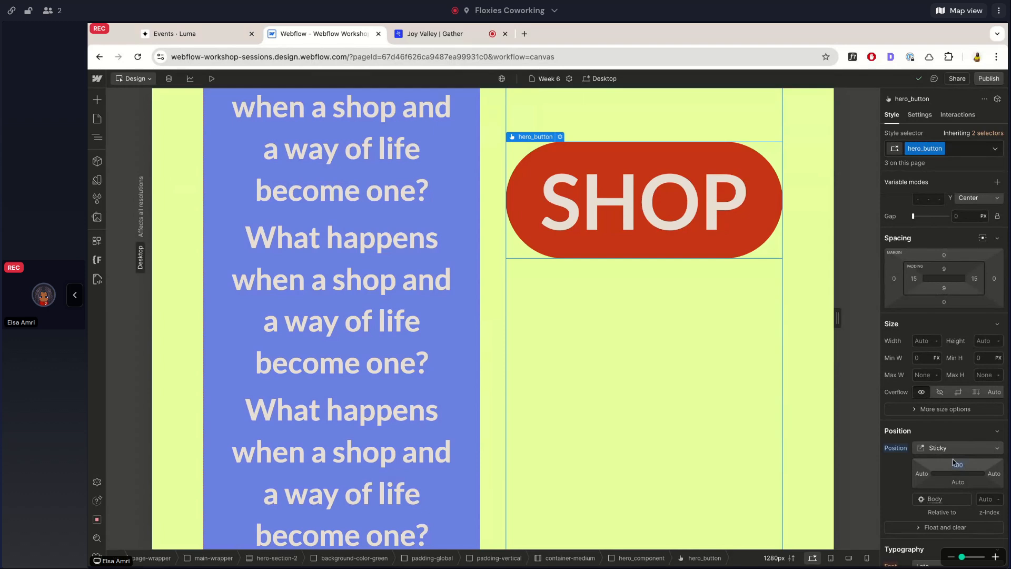
pyautogui.scroll(-10, 699, 336)
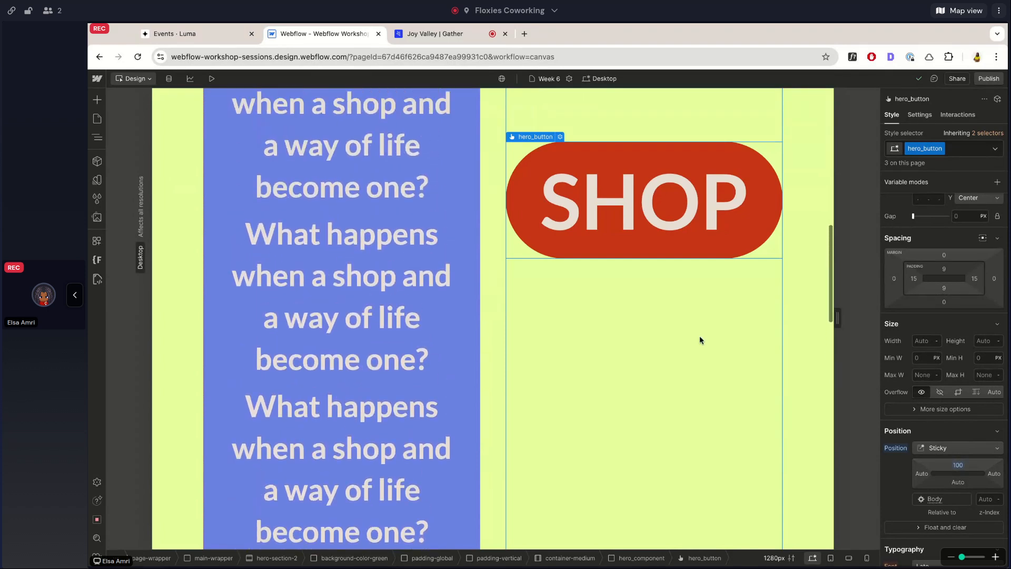
pyautogui.scroll(1, 700, 336)
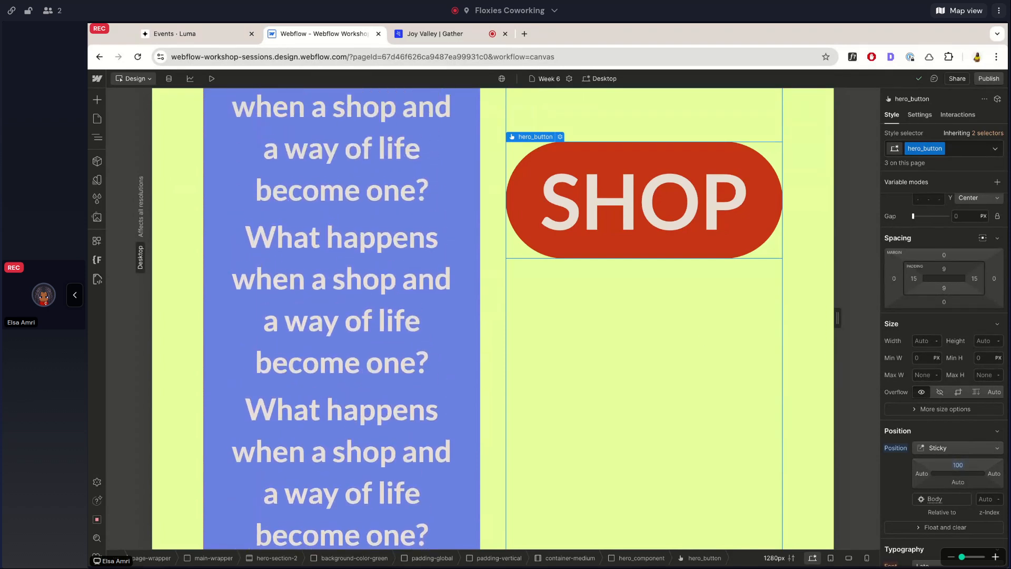
# Set the page-wrapper's overflow to Hidden and check how the sticky SHOP button reacts to scrolling.
pyautogui.click(97, 137)
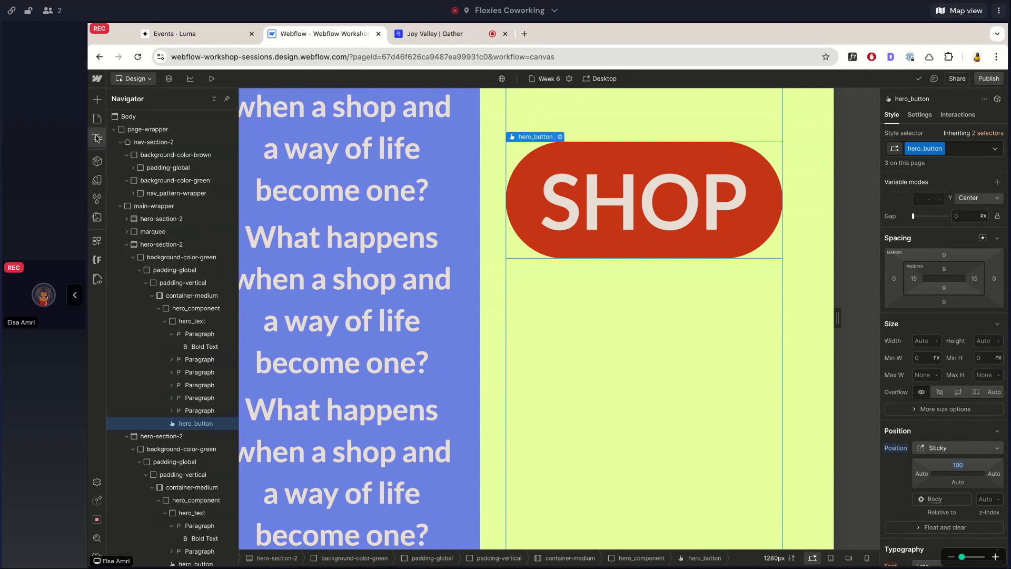
pyautogui.click(140, 127)
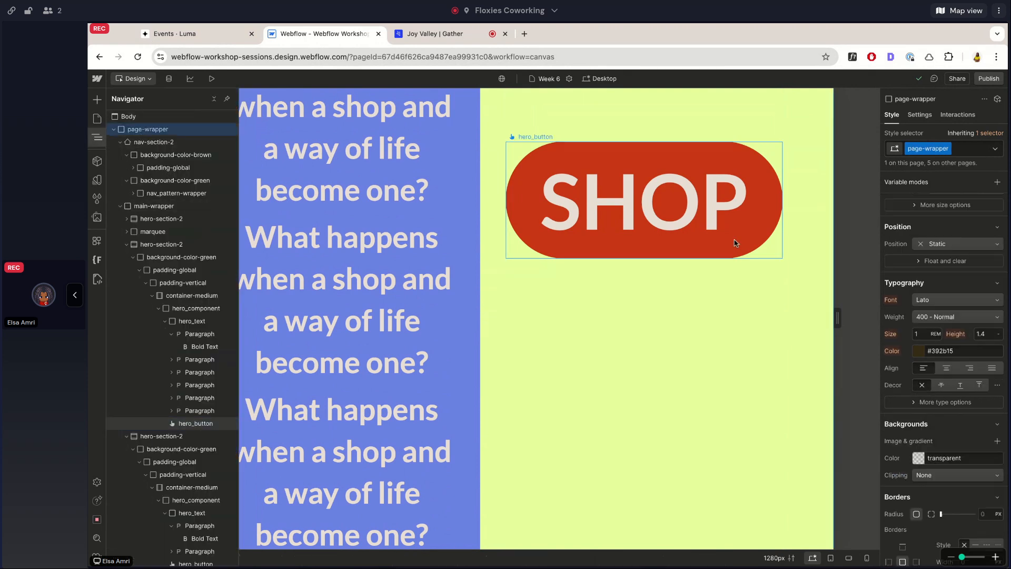
pyautogui.scroll(2, 950, 228)
pyautogui.scroll(1, 950, 228)
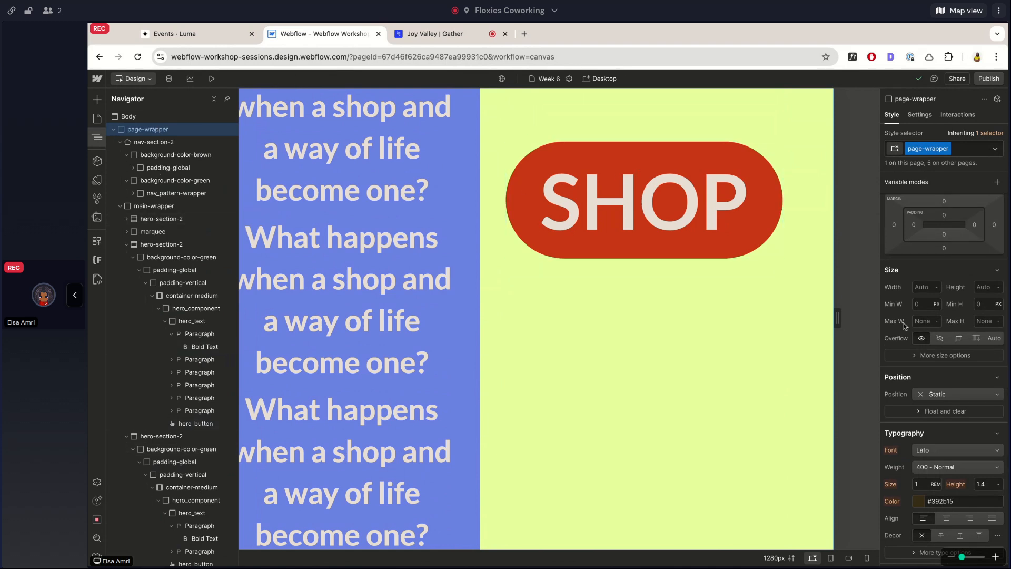
pyautogui.click(940, 338)
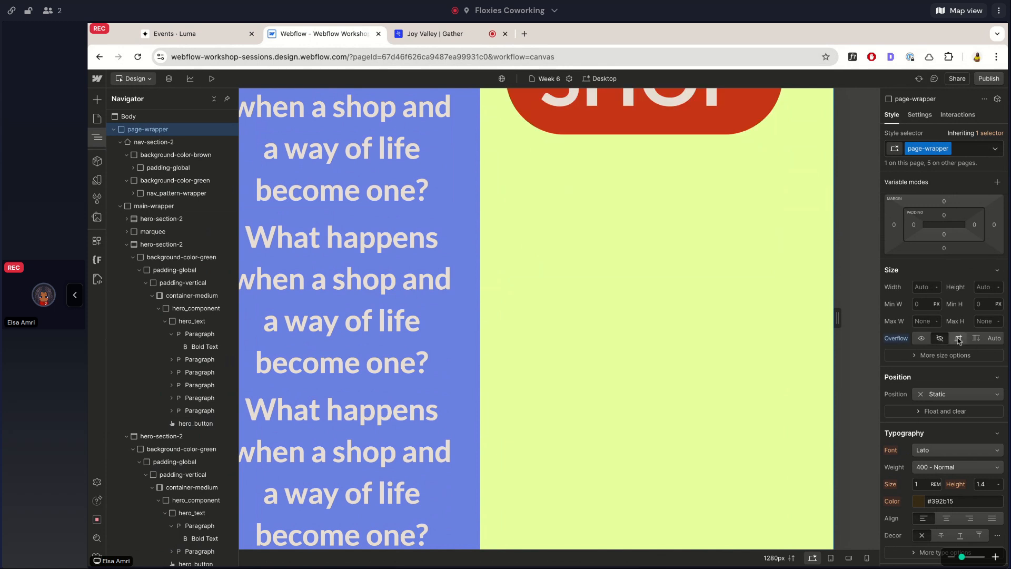
pyautogui.scroll(-10, 681, 308)
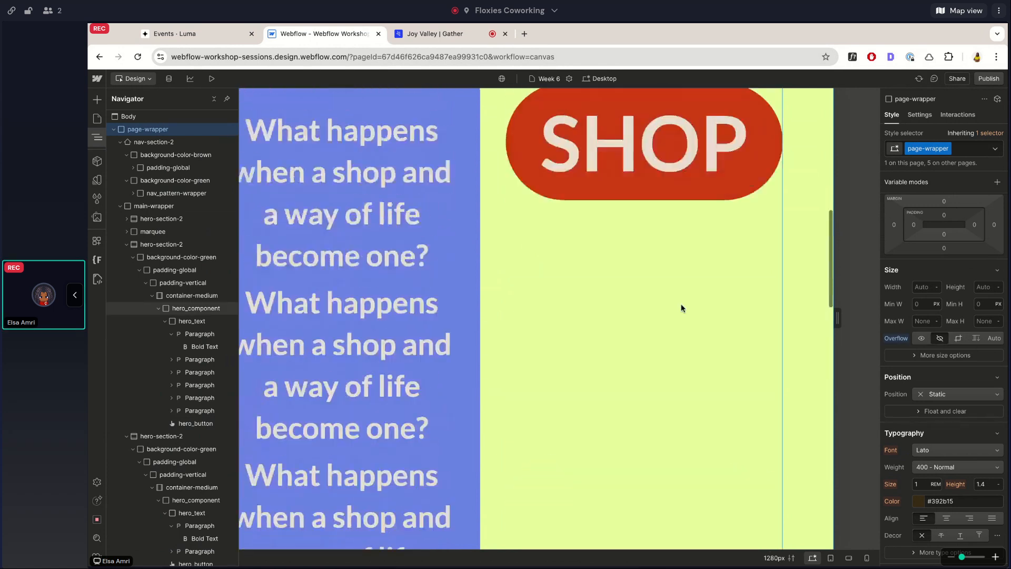
pyautogui.scroll(1, 682, 308)
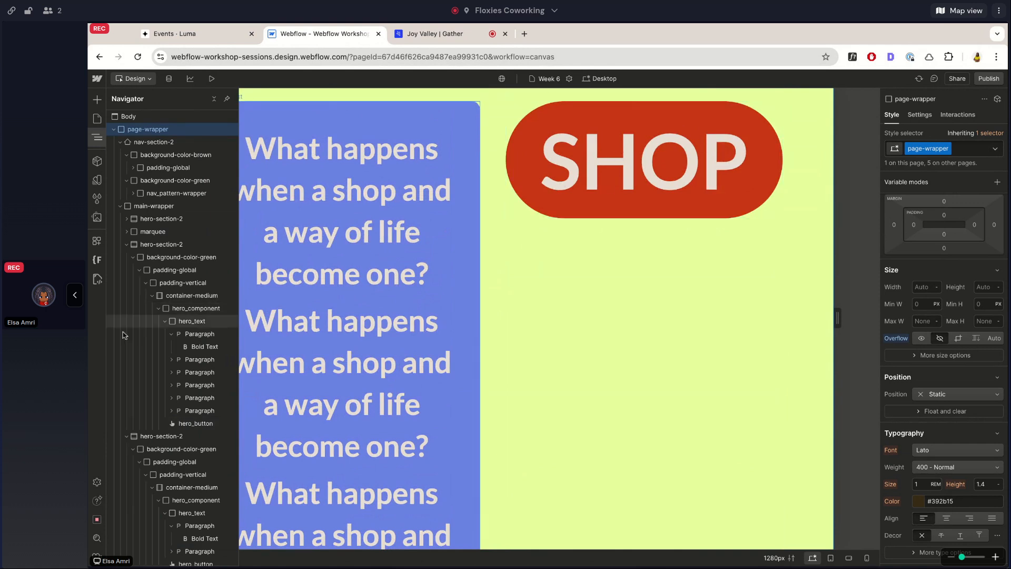
# Collapse nav-section-2 in the element tree, recheck the SHOP button's scrolling, and undo the page-wrapper's hidden overflow.
pyautogui.click(120, 142)
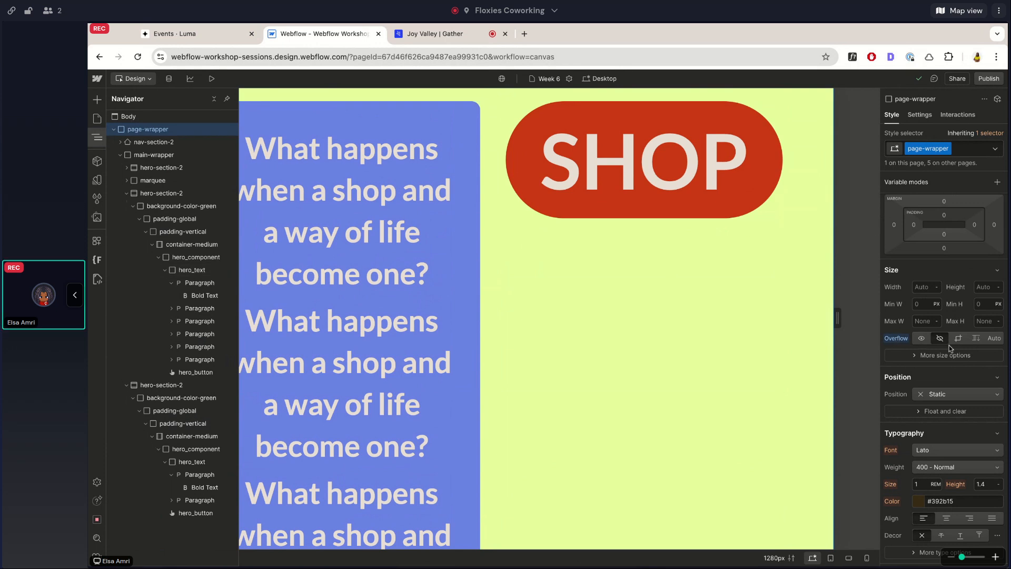
pyautogui.scroll(-3, 711, 452)
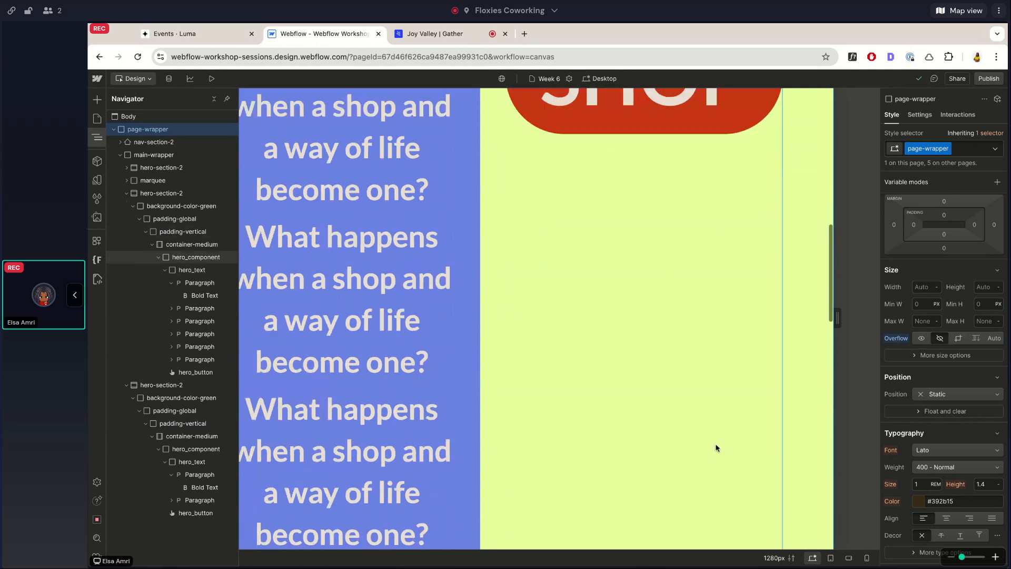
pyautogui.scroll(4, 665, 300)
pyautogui.scroll(-13, 559, 308)
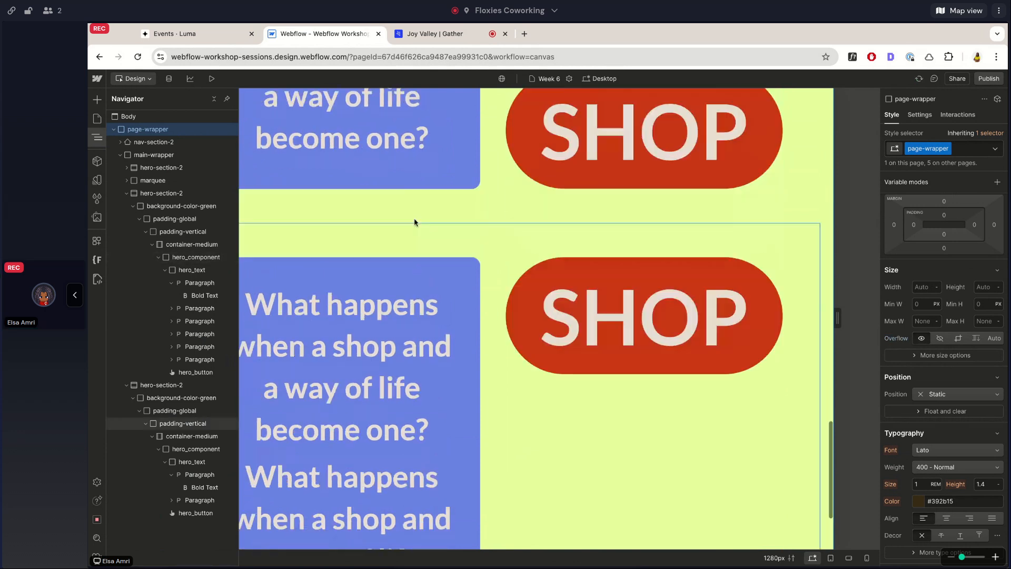
# Select hero_text and compare the sticky SHOP button's movement along it down to the end of hero_component.
pyautogui.click(409, 187)
pyautogui.scroll(5, 556, 248)
pyautogui.scroll(-7, 595, 267)
pyautogui.scroll(-5, 595, 272)
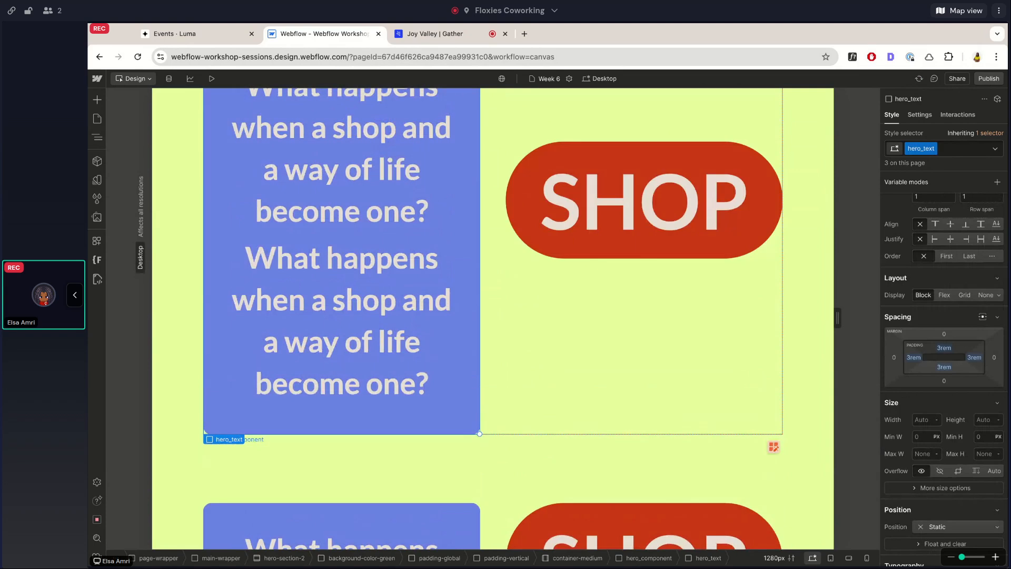
pyautogui.scroll(3, 493, 318)
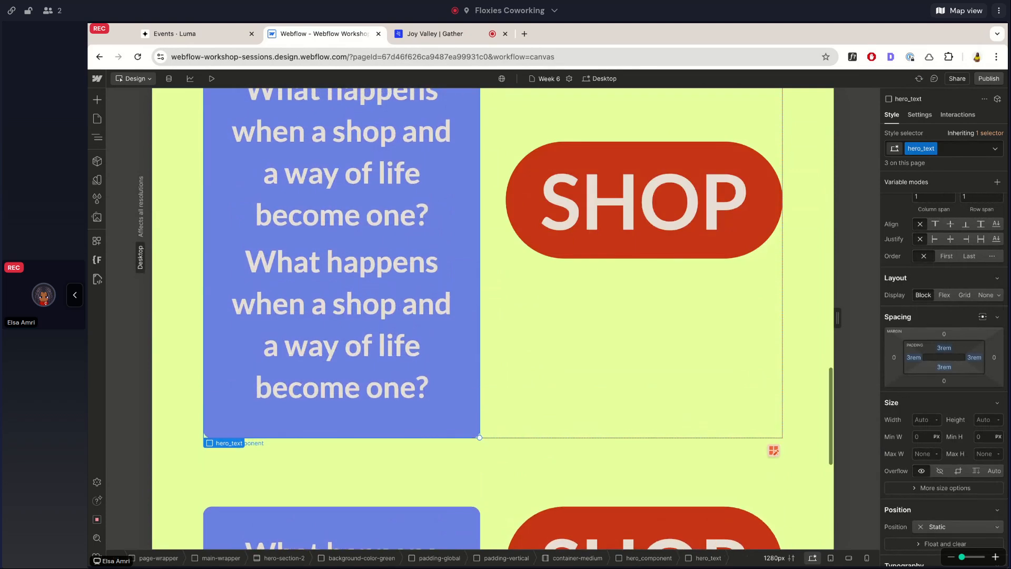
pyautogui.scroll(2, 493, 318)
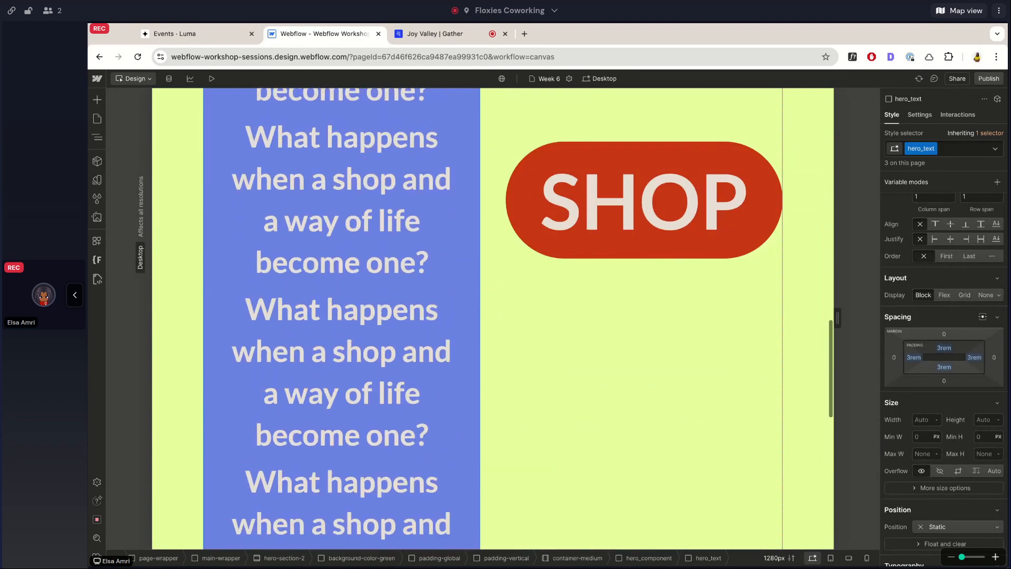
# Review the SHOP button's position settings, and examine nav-section-2 and the second hero-section-2 in the element tree.
pyautogui.click(644, 200)
pyautogui.scroll(-7, 925, 365)
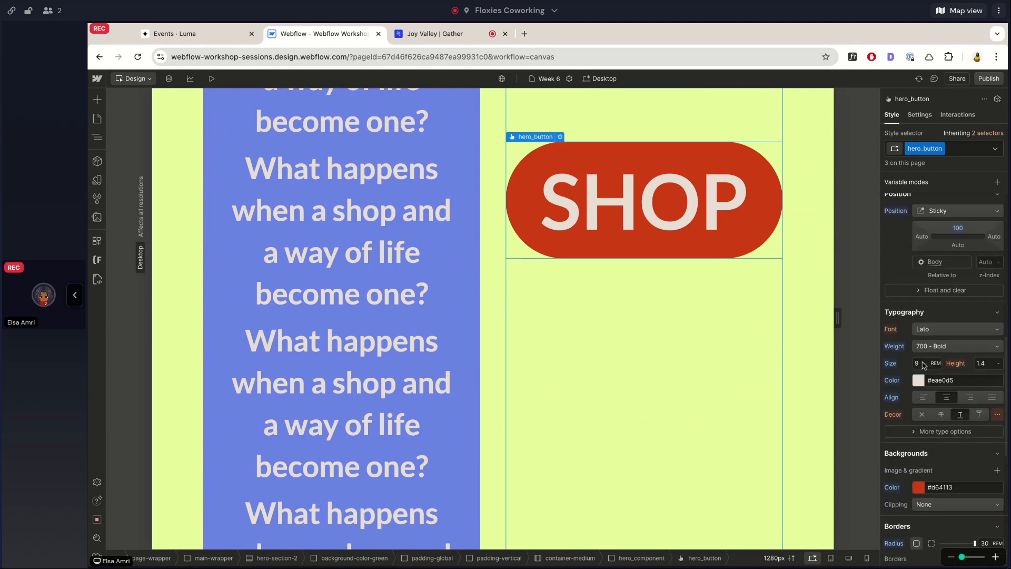
pyautogui.scroll(1, 923, 364)
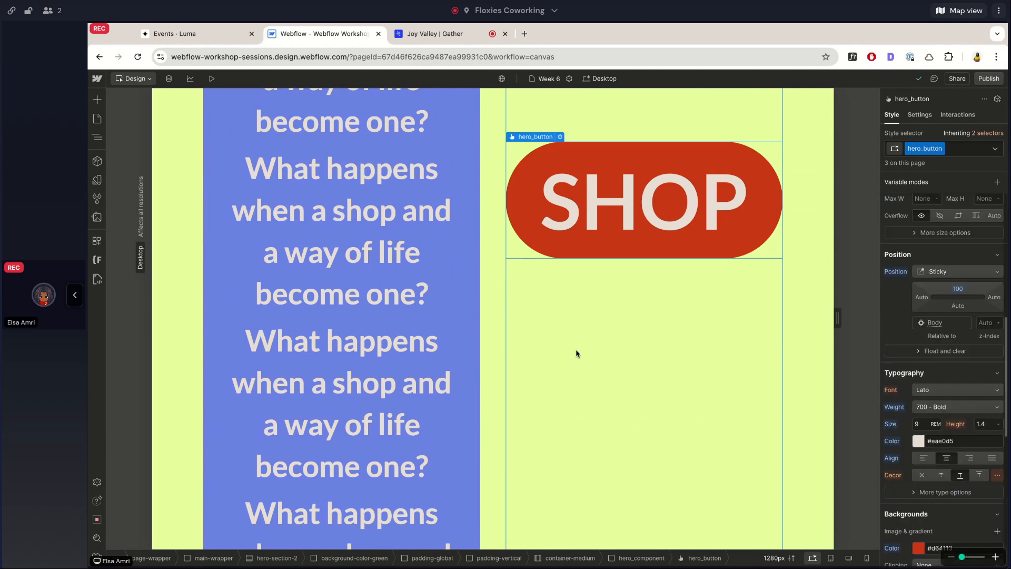
pyautogui.click(97, 137)
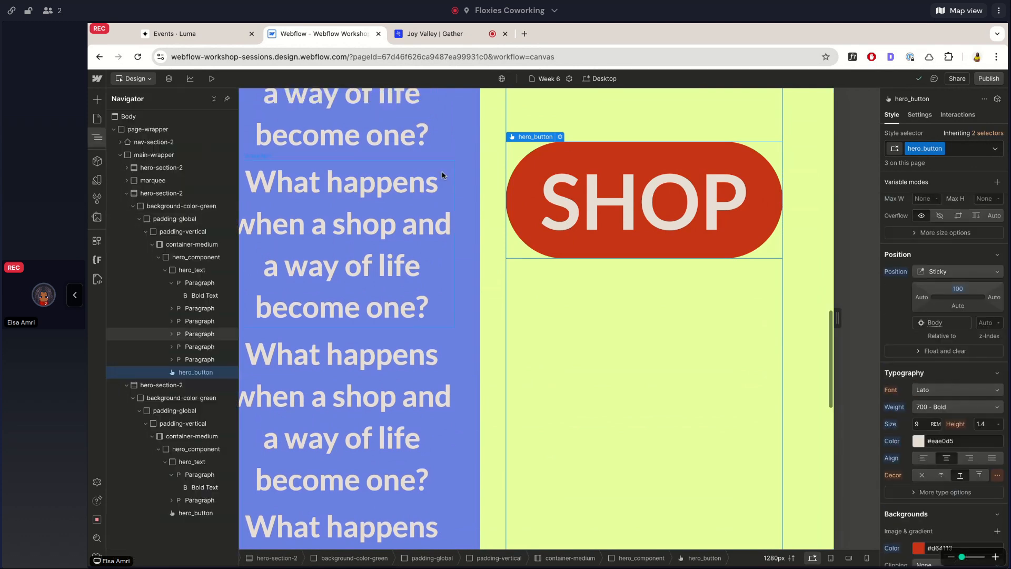
pyautogui.click(152, 142)
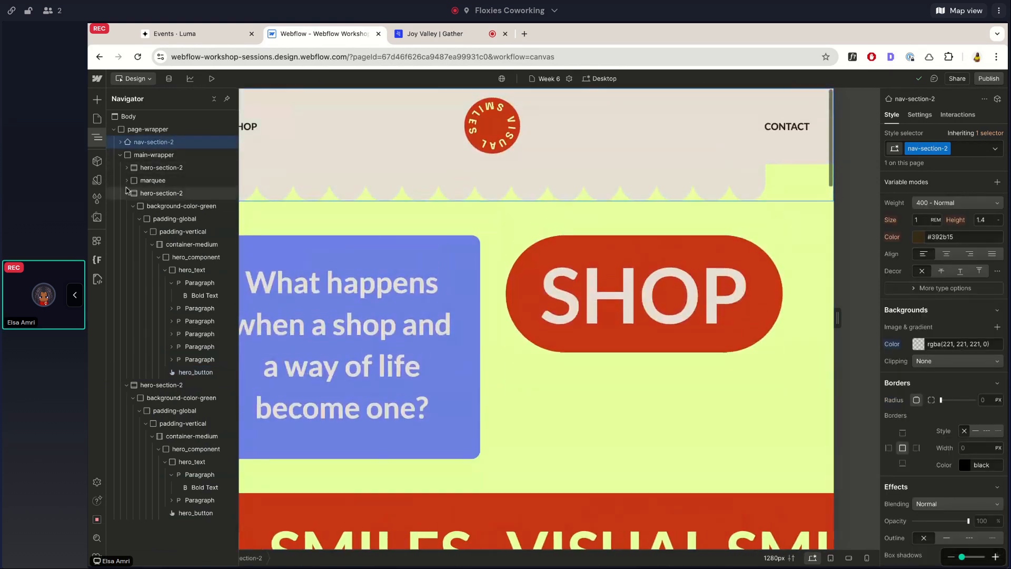
pyautogui.click(126, 193)
pyautogui.click(126, 194)
pyautogui.scroll(-10, 417, 362)
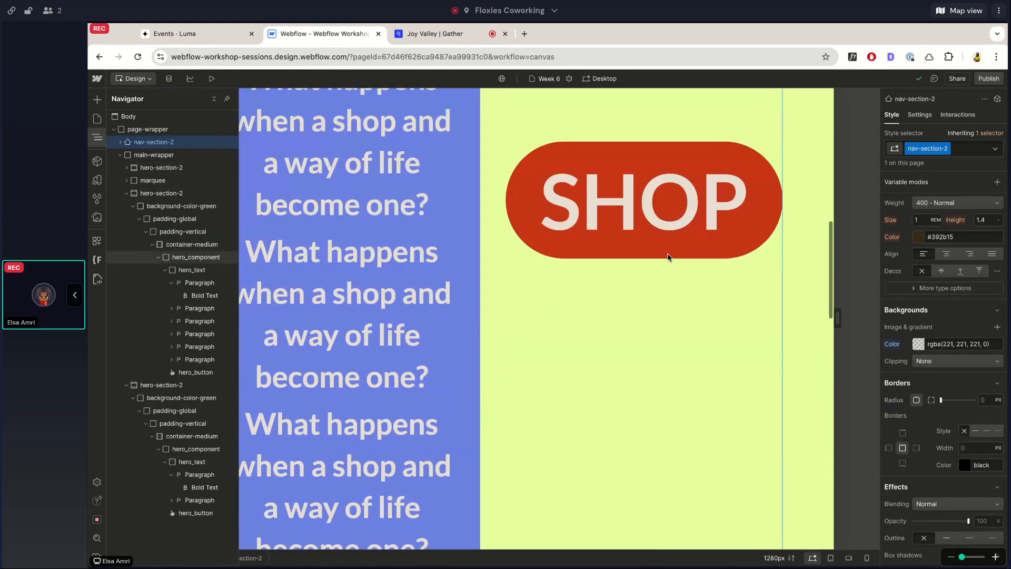
# Trace the sticky SHOP button's ancestors hero-section-2 and page-wrapper in the element tree.
pyautogui.click(662, 251)
pyautogui.click(97, 137)
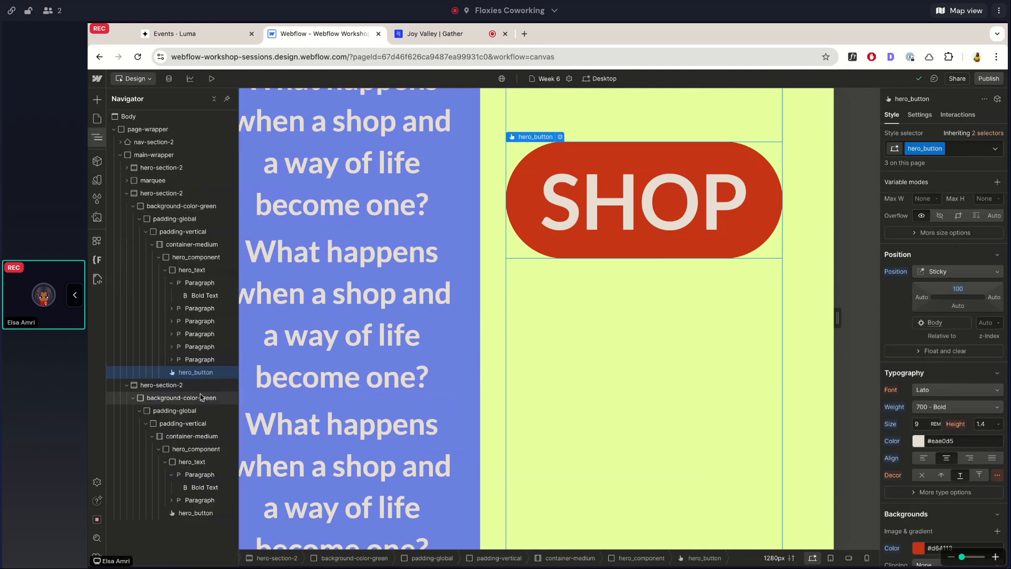
pyautogui.click(162, 193)
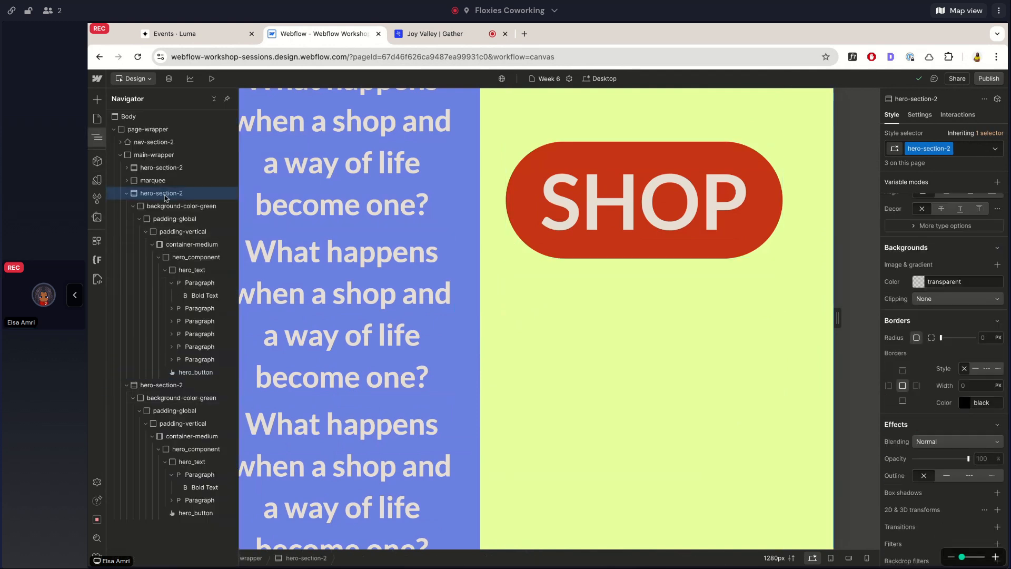
pyautogui.click(142, 130)
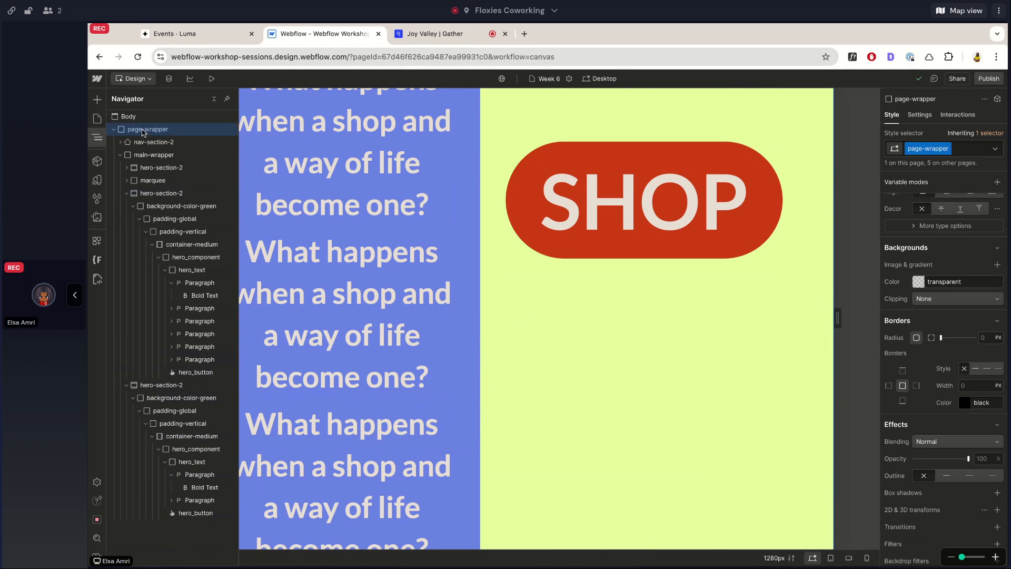
pyautogui.click(156, 194)
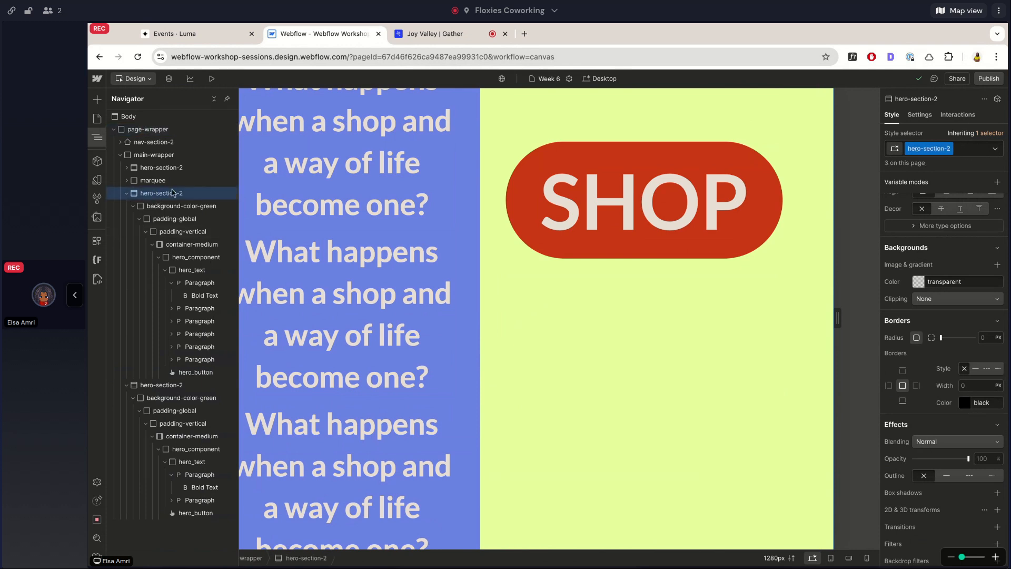
# Examine the marquee's overflow setting and its place beside the hero sections, and reselect the second section's hero_button.
pyautogui.click(152, 184)
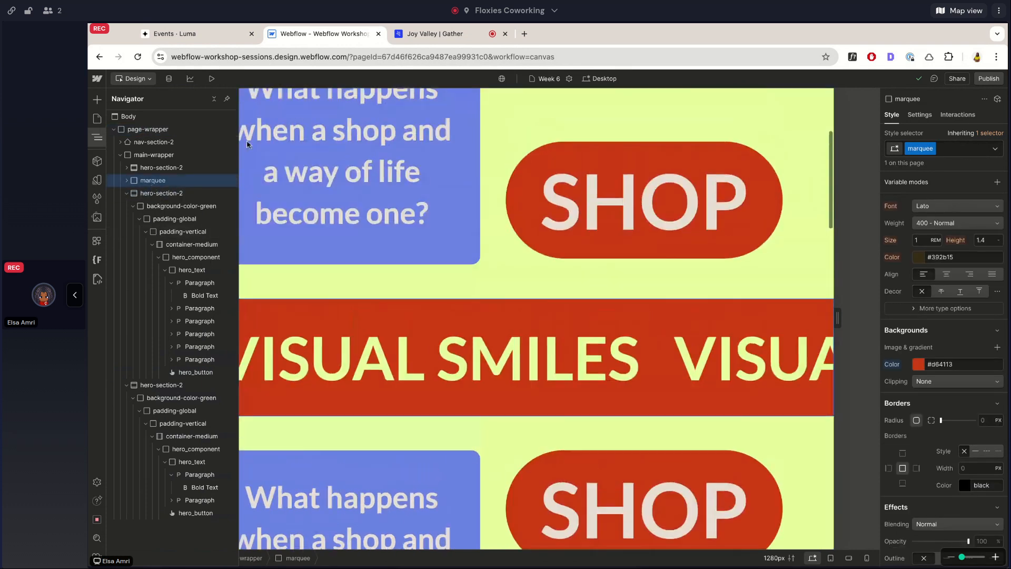
pyautogui.scroll(1, 931, 251)
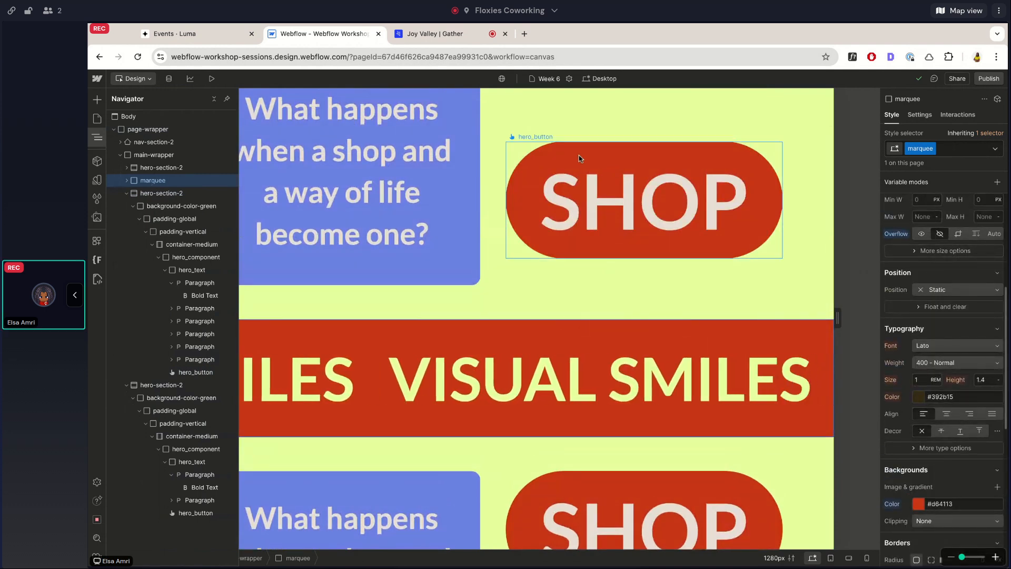
pyautogui.scroll(-10, 579, 158)
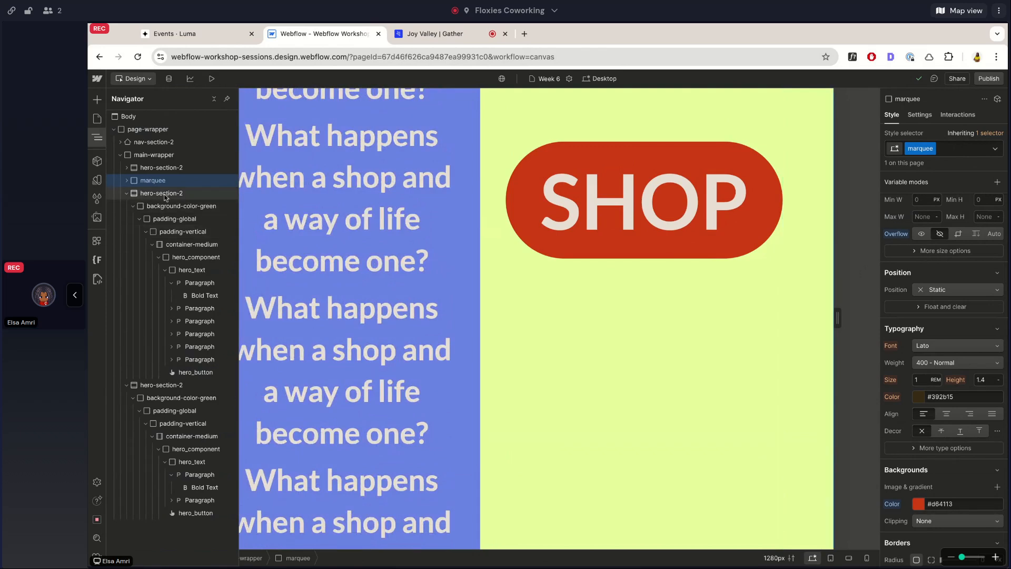
pyautogui.click(195, 371)
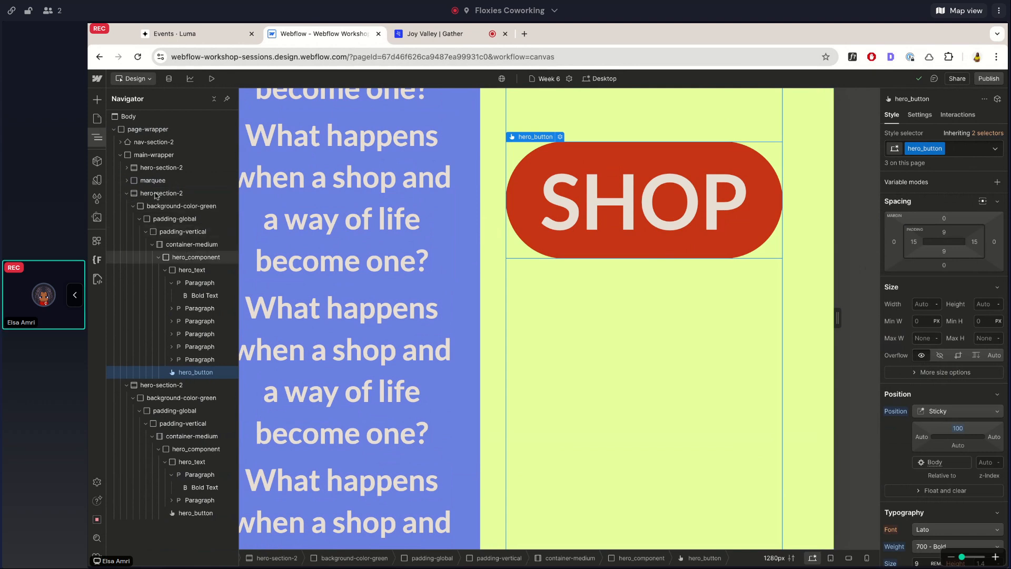
# Try Hidden overflow on the SHOP button's parent hero_component, and undo the change.
pyautogui.click(781, 241)
pyautogui.scroll(1, 943, 316)
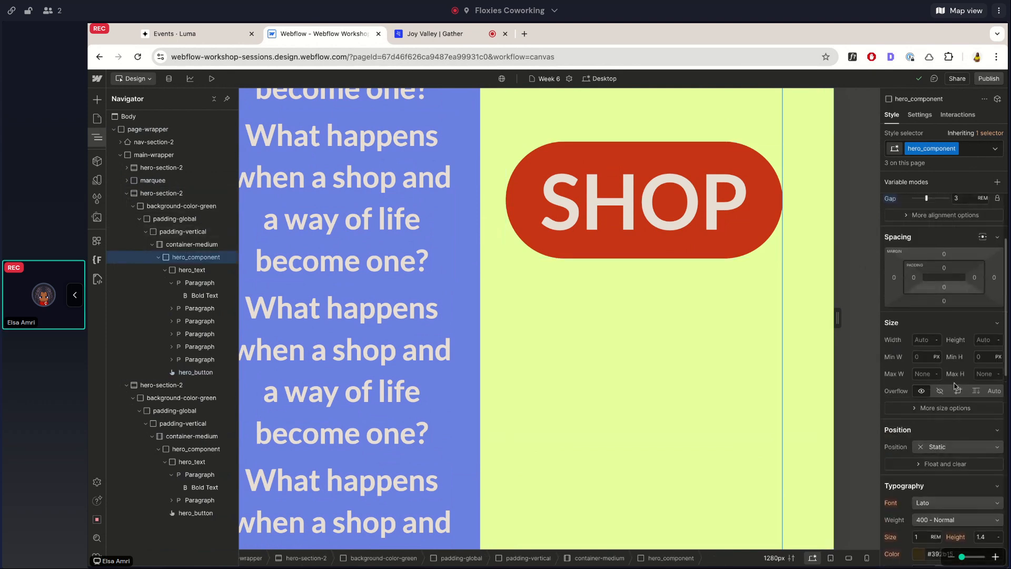
pyautogui.click(935, 391)
pyautogui.hotkey('ctrl', 'z')
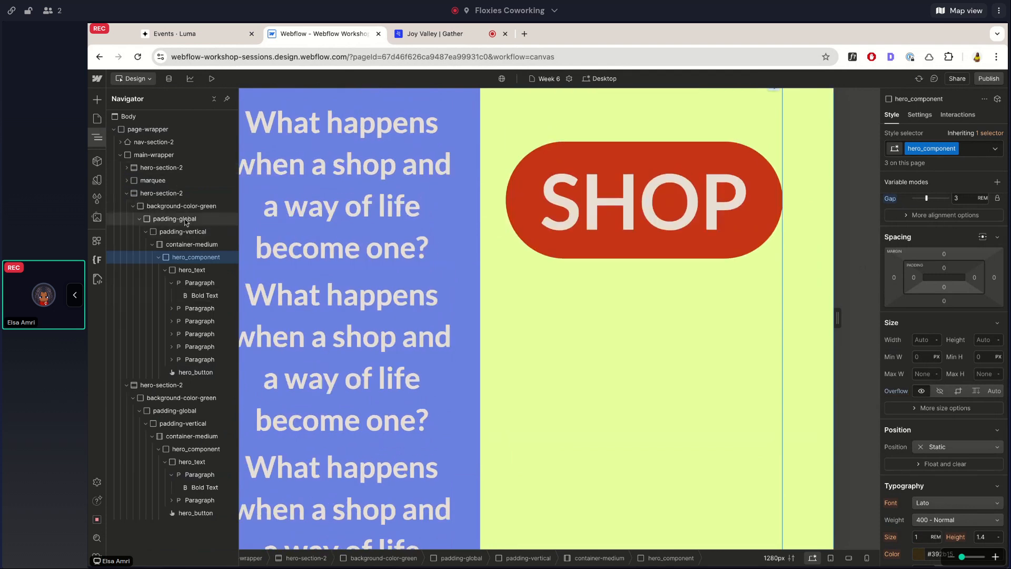
# Try Hidden overflow on page-wrapper again to see its effect on the sticky SHOP button, and undo it.
pyautogui.click(159, 195)
pyautogui.click(151, 130)
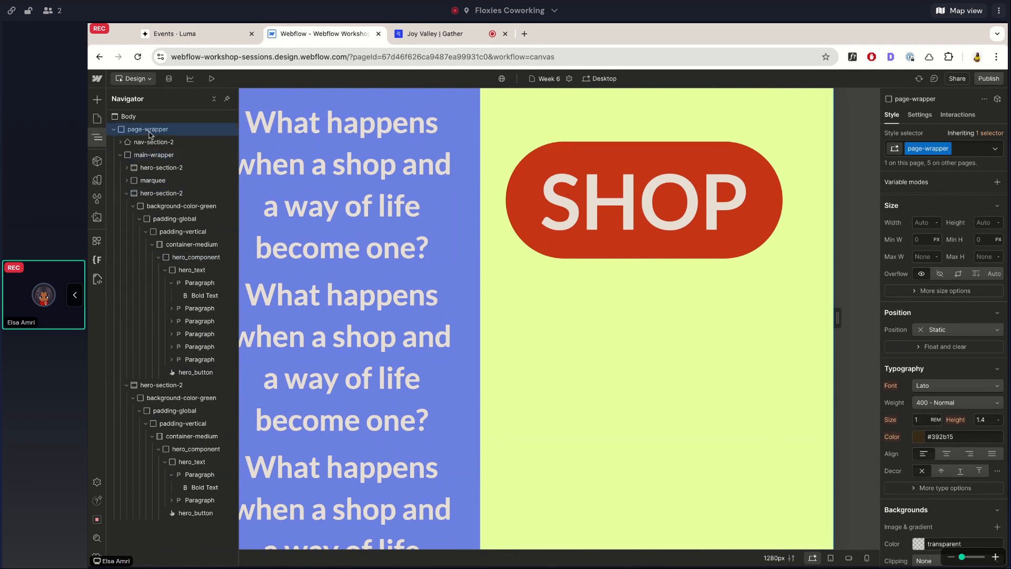
pyautogui.click(939, 274)
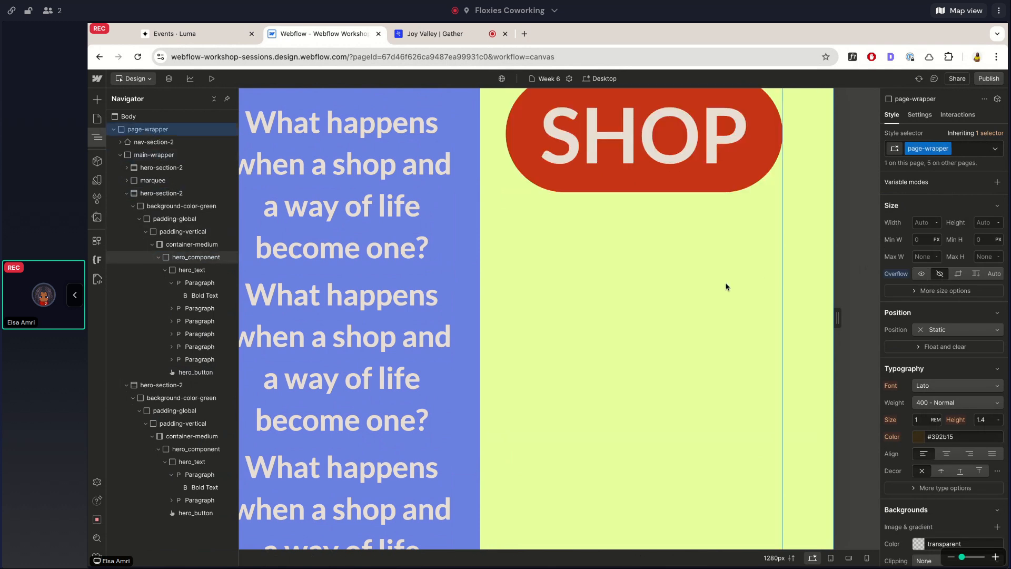
pyautogui.hotkey('ctrl', 'z')
# Select the second section's SHOP button and review its position types, keeping Sticky, along with its offset settings.
pyautogui.click(689, 169)
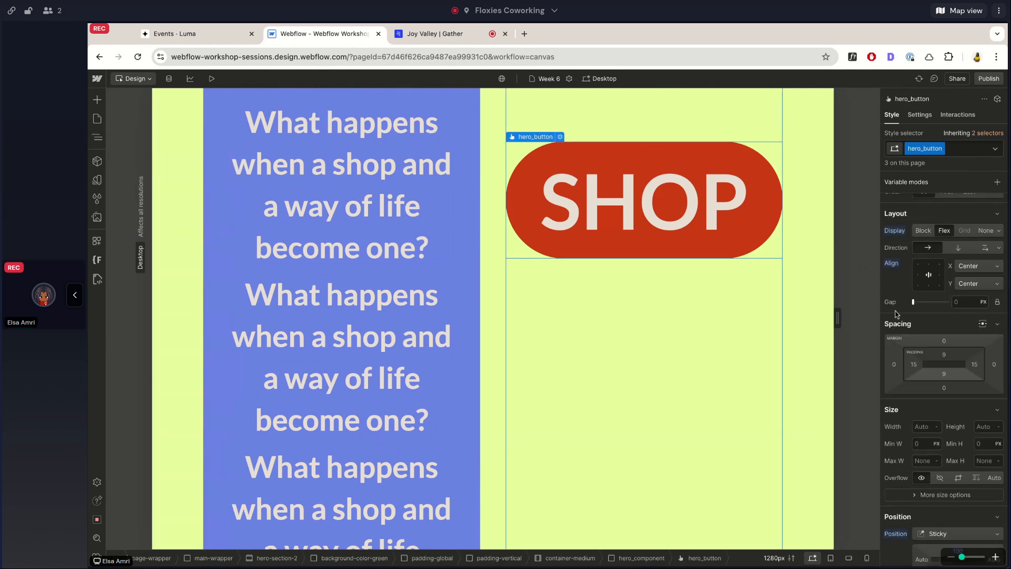
pyautogui.click(97, 137)
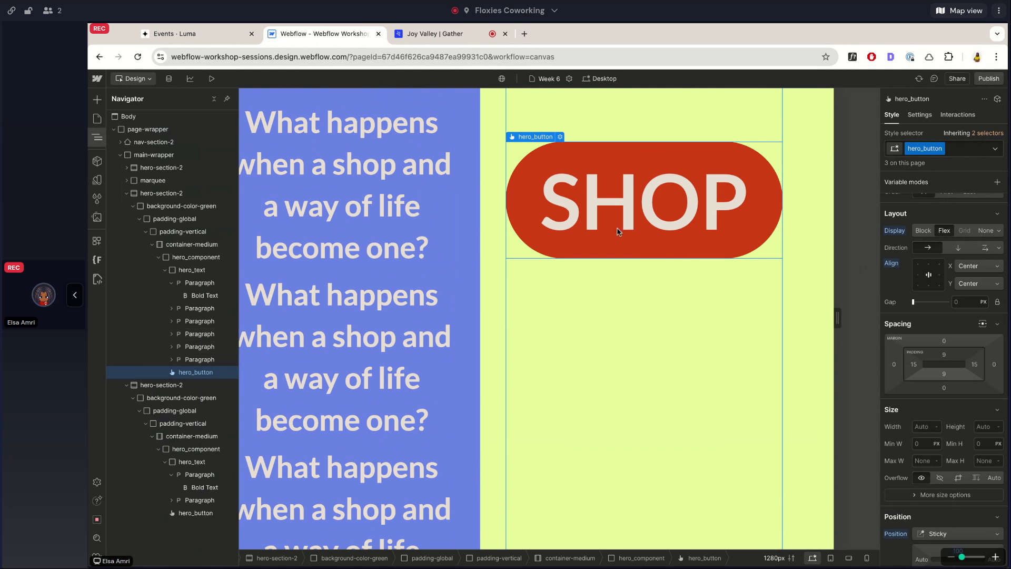
pyautogui.scroll(-2, 945, 434)
pyautogui.scroll(-5, 718, 410)
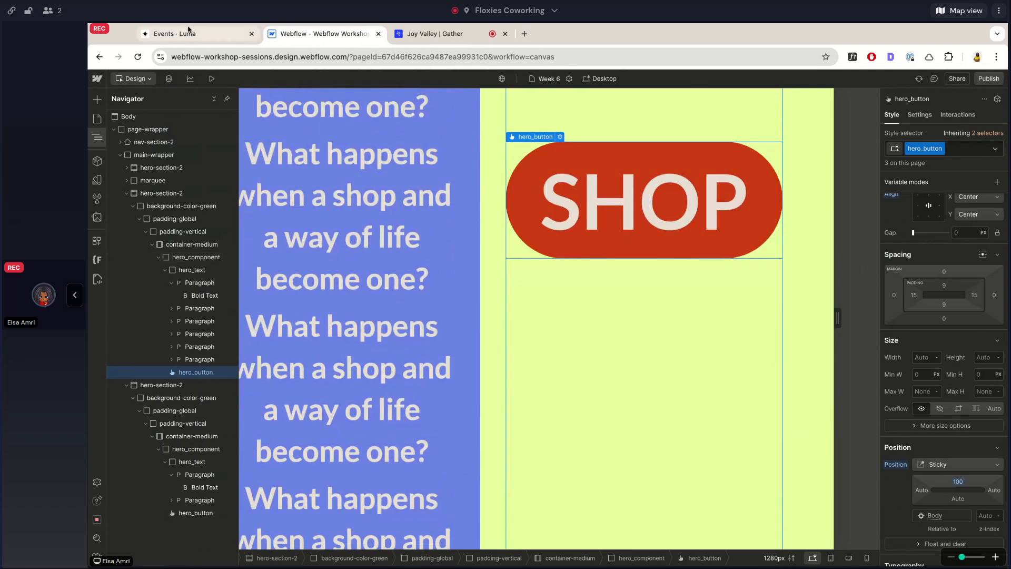
pyautogui.click(942, 464)
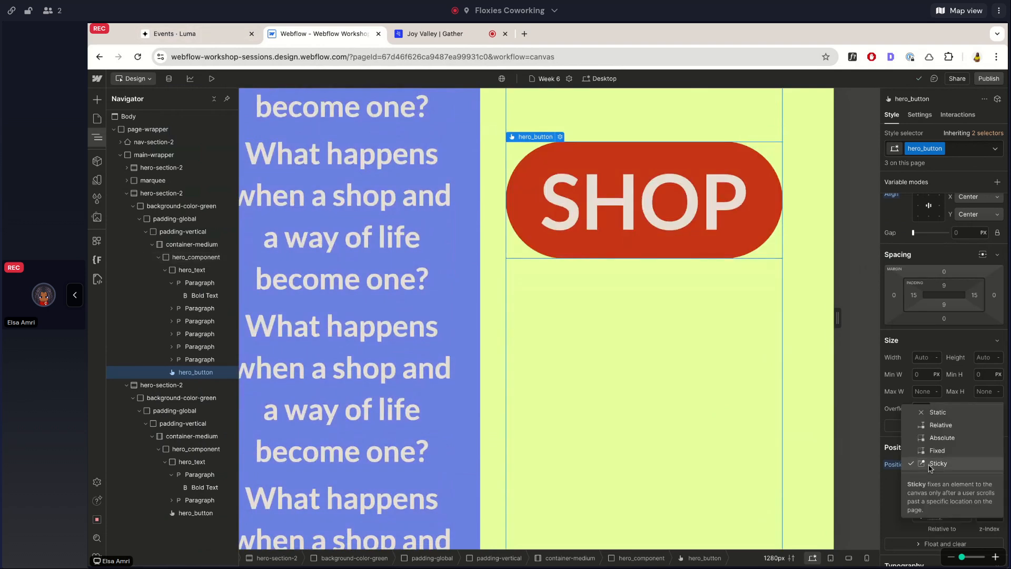
pyautogui.click(929, 463)
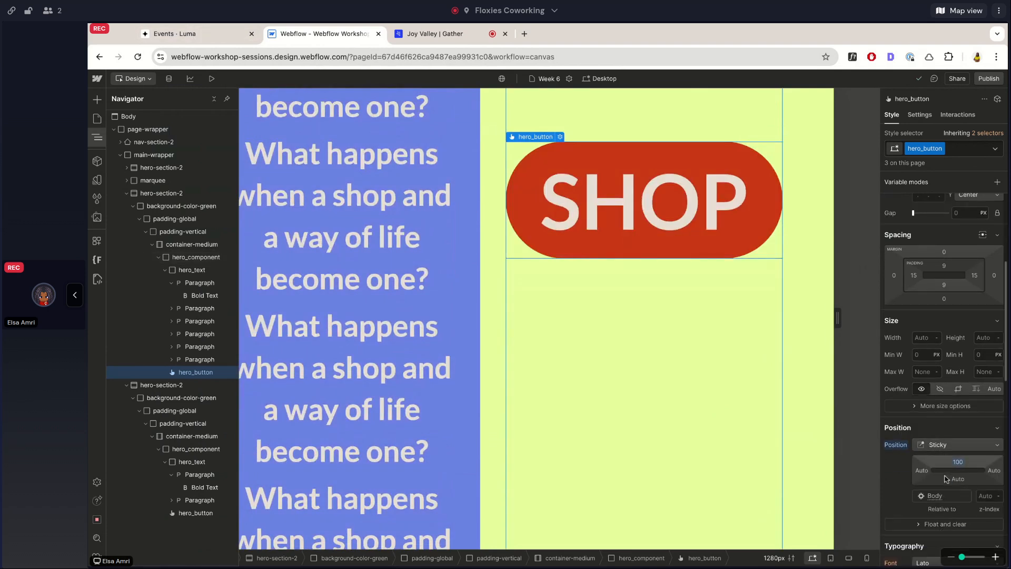
pyautogui.scroll(-1, 975, 479)
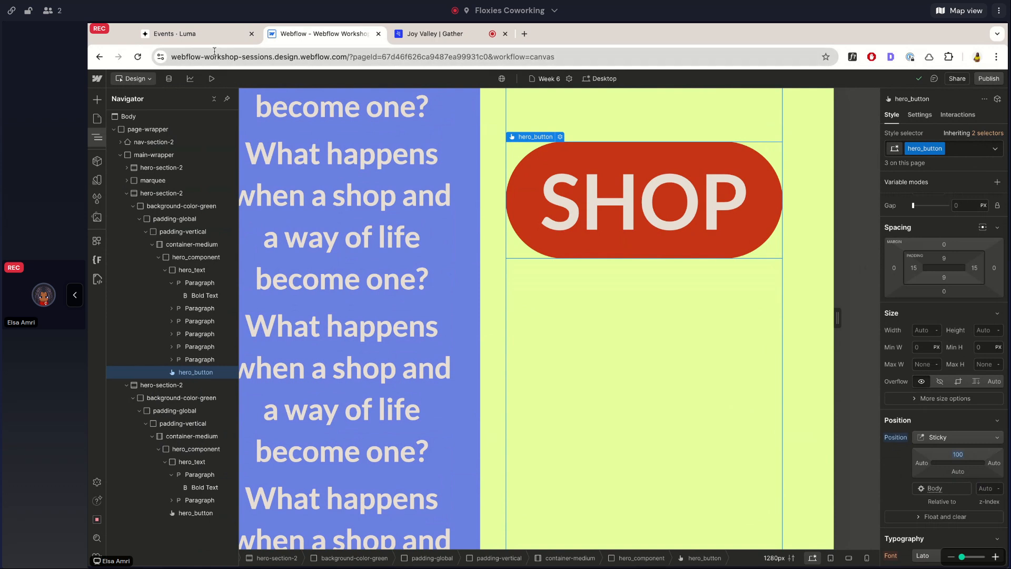
# Check the workshop agenda on the Luma event page, and return to Webflow to load another page of the site.
pyautogui.click(156, 34)
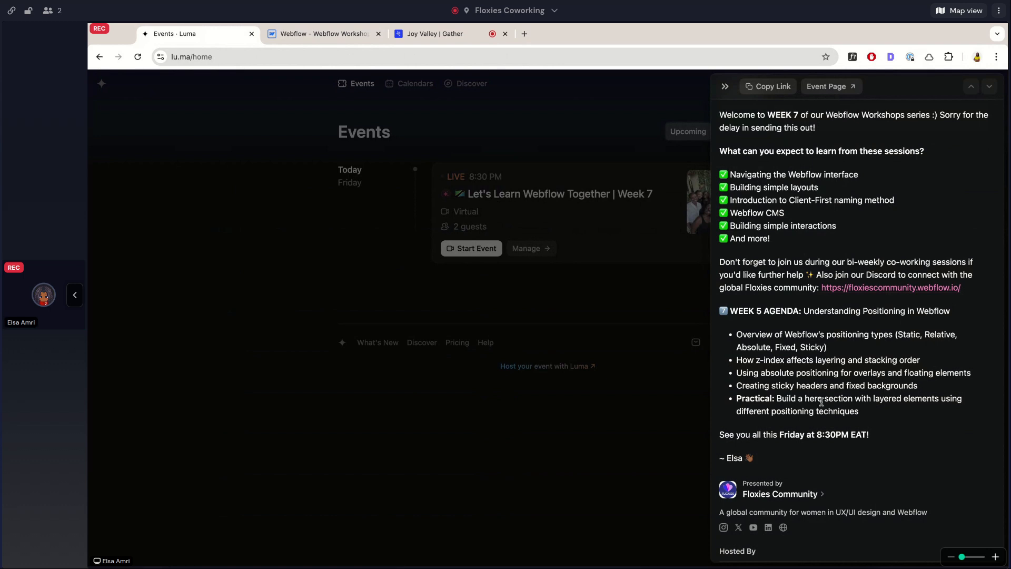
pyautogui.click(293, 41)
pyautogui.click(97, 119)
pyautogui.click(153, 222)
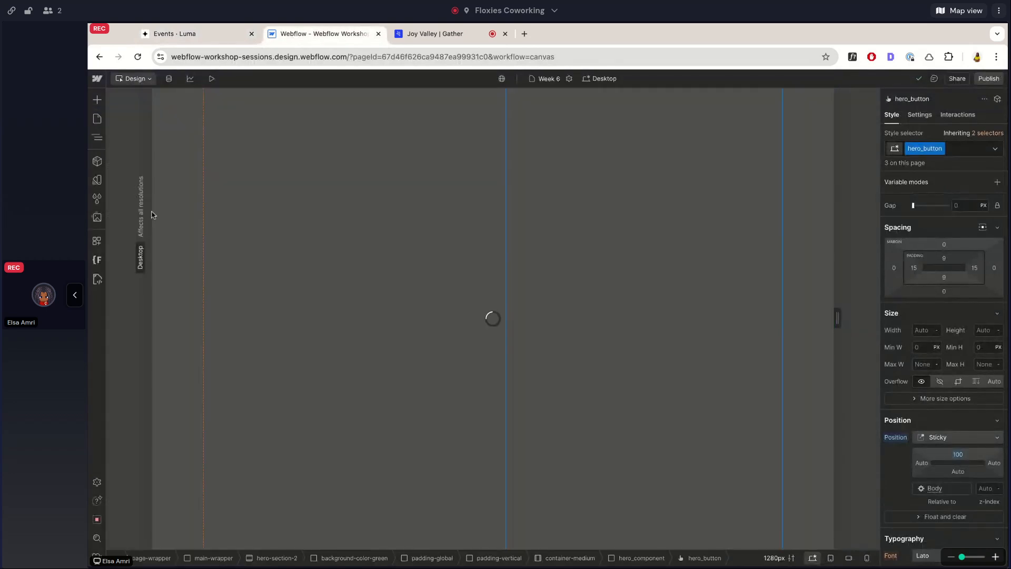
# Open squarespace.com/templates in a new browser tab and place that tab directly after the Webflow one.
pyautogui.click(524, 34)
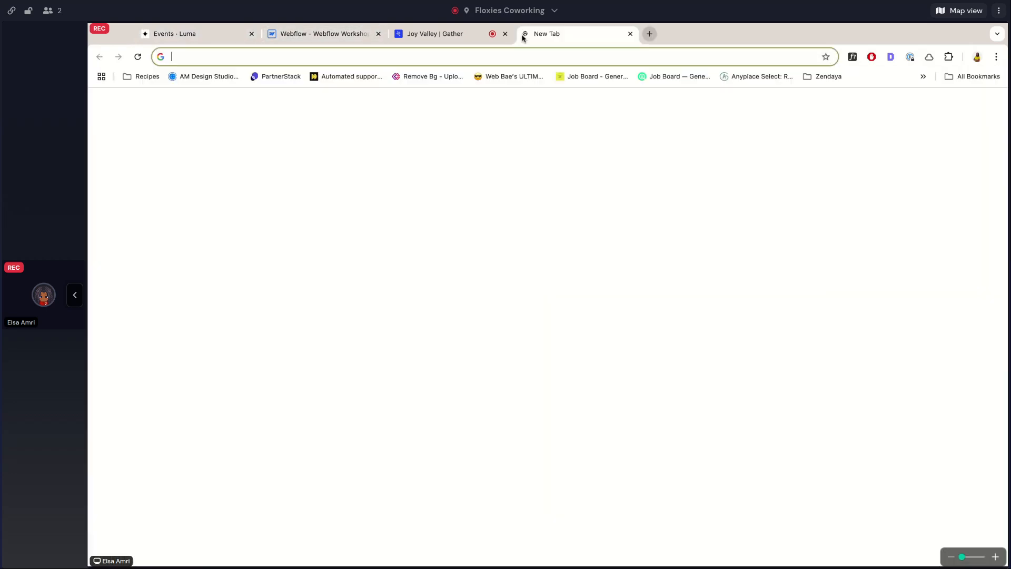
pyautogui.write('sqau')
pyautogui.press('BackSpace')
pyautogui.press('BackSpace')
pyautogui.write('uare')
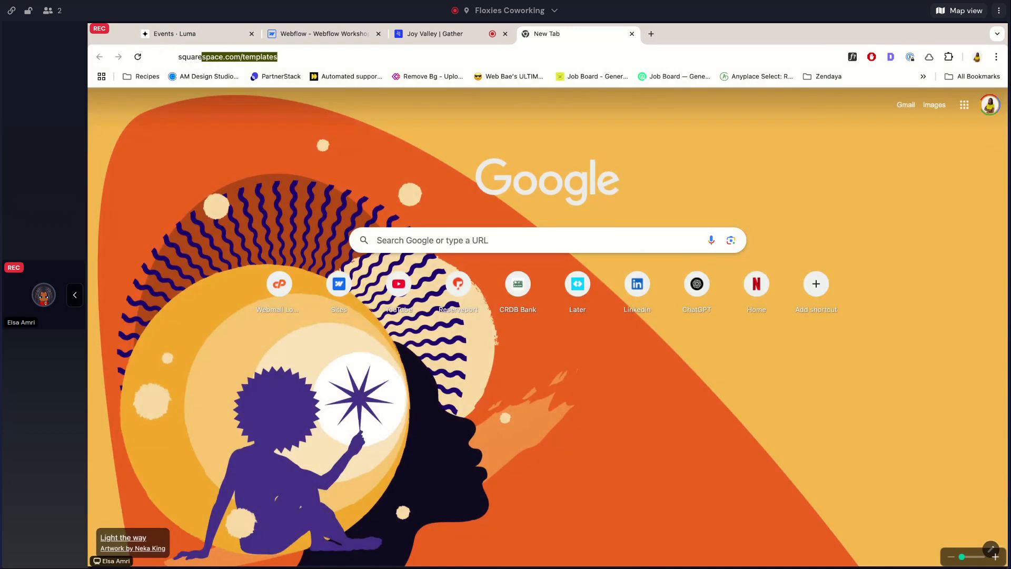
pyautogui.press('Return')
pyautogui.moveTo(545, 35); pyautogui.dragTo(435, 35)
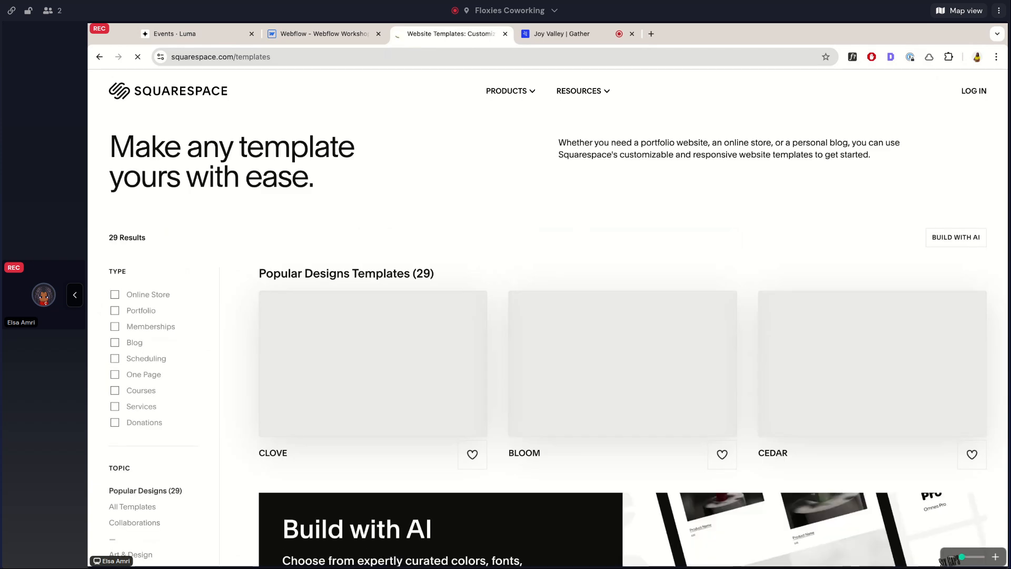
# Browse the Popular Designs templates for a hero section with layered, overlapping elements.
pyautogui.scroll(-3, 483, 329)
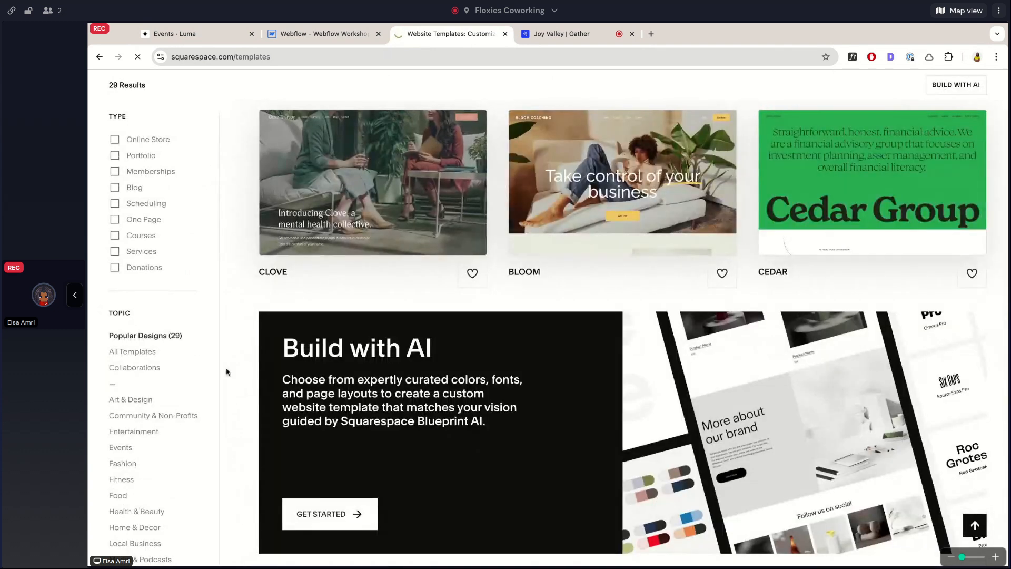
pyautogui.scroll(-10, 226, 372)
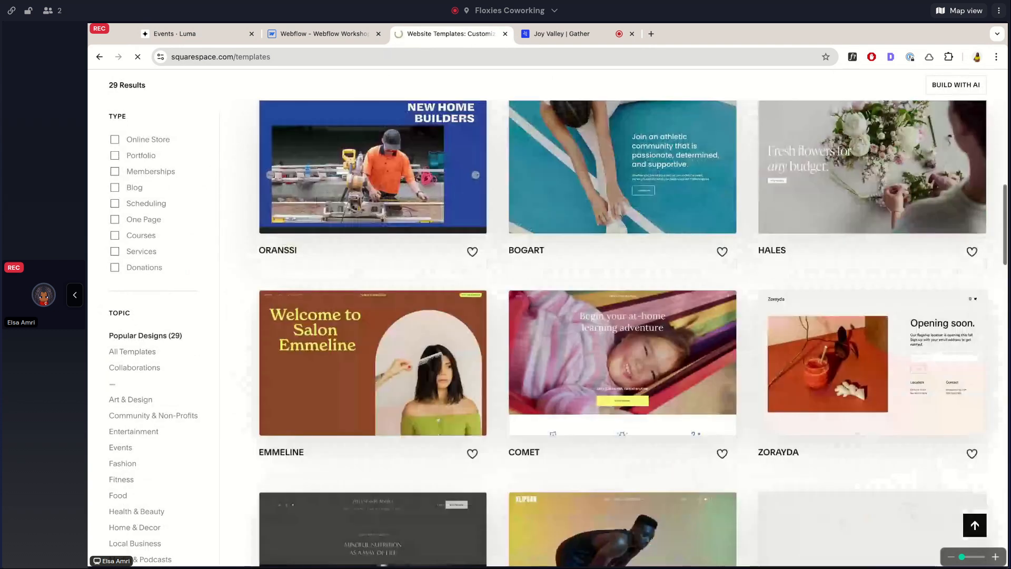
pyautogui.scroll(-10, 623, 334)
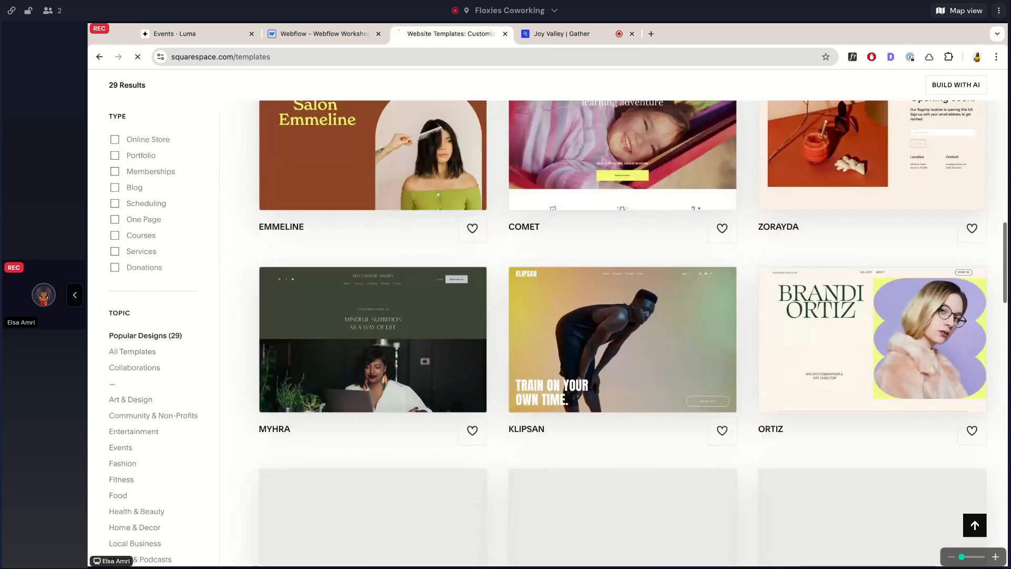
pyautogui.scroll(6, 623, 334)
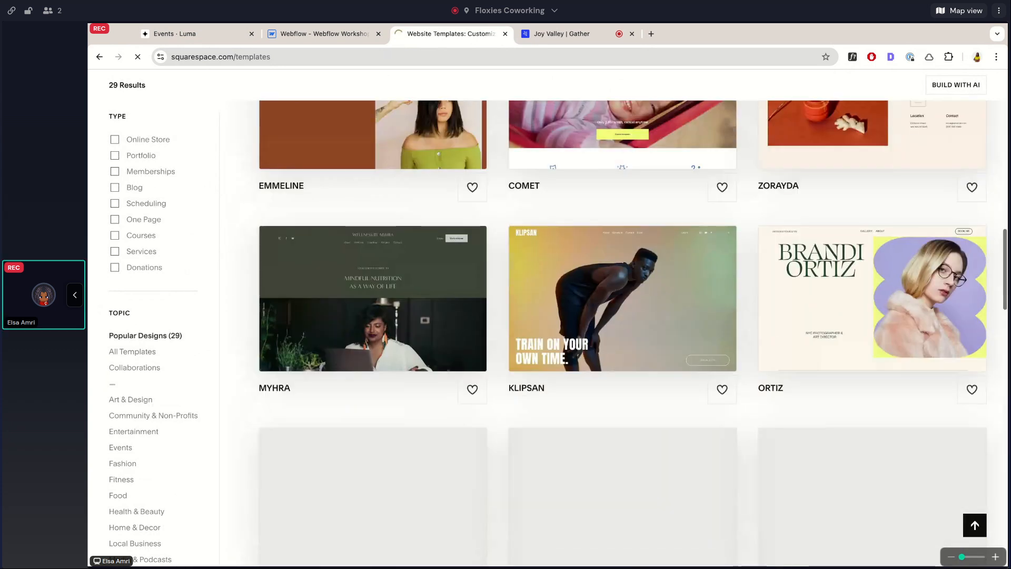
pyautogui.scroll(3, 623, 333)
pyautogui.scroll(-6, 623, 334)
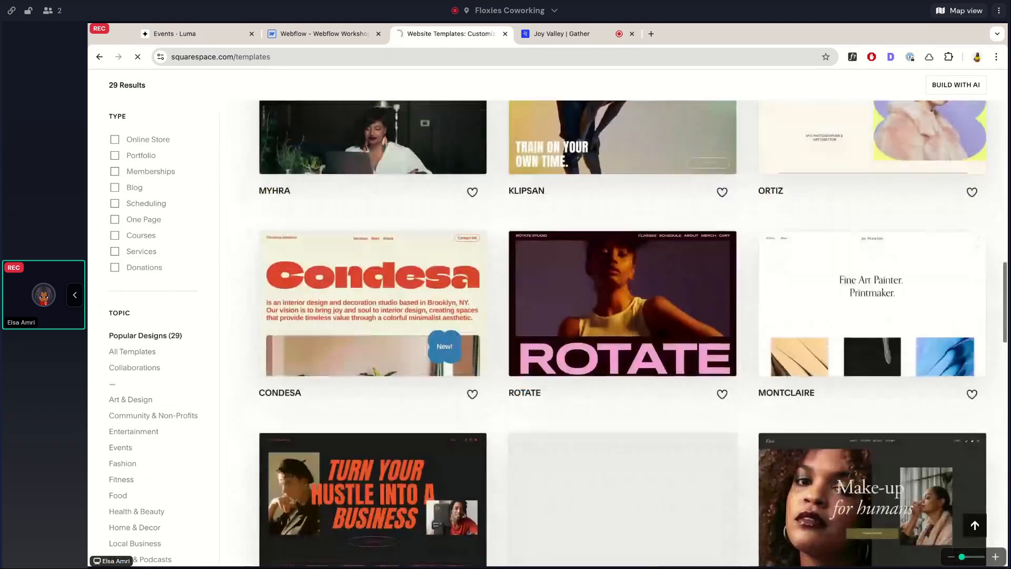
pyautogui.scroll(-2, 622, 333)
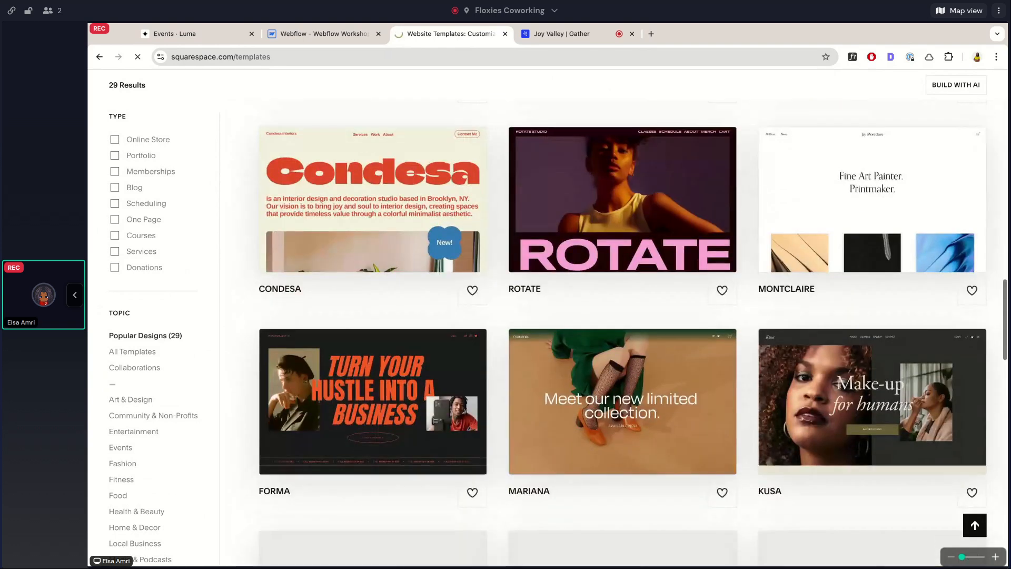
pyautogui.scroll(-2, 281, 248)
pyautogui.scroll(1, 281, 248)
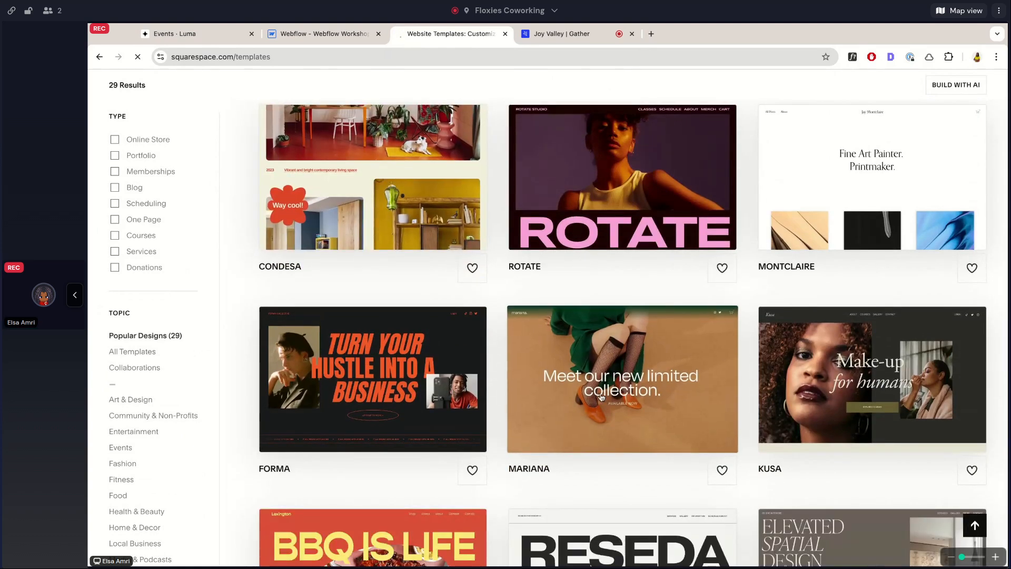
pyautogui.scroll(-2, 996, 363)
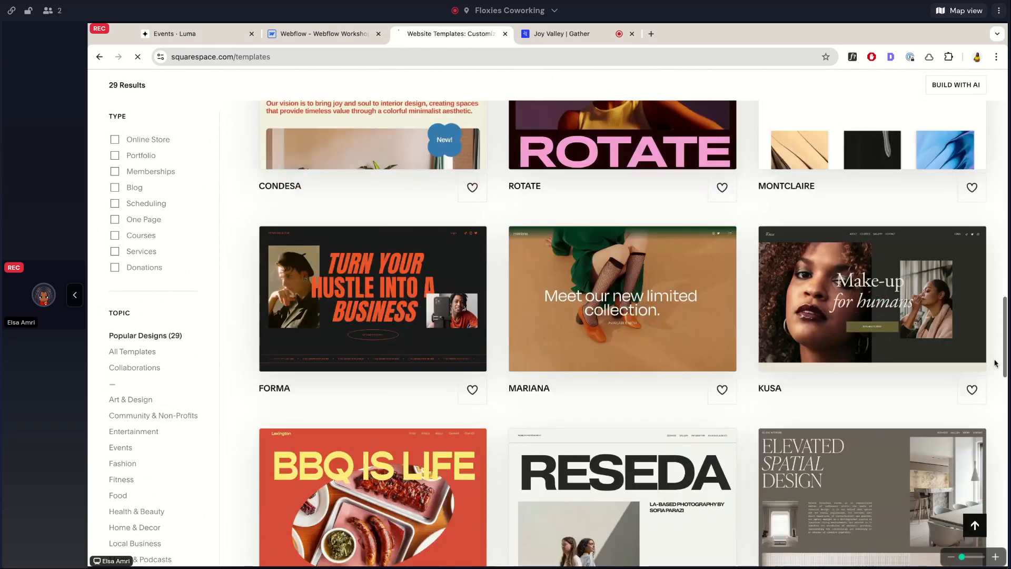
pyautogui.scroll(-1, 996, 362)
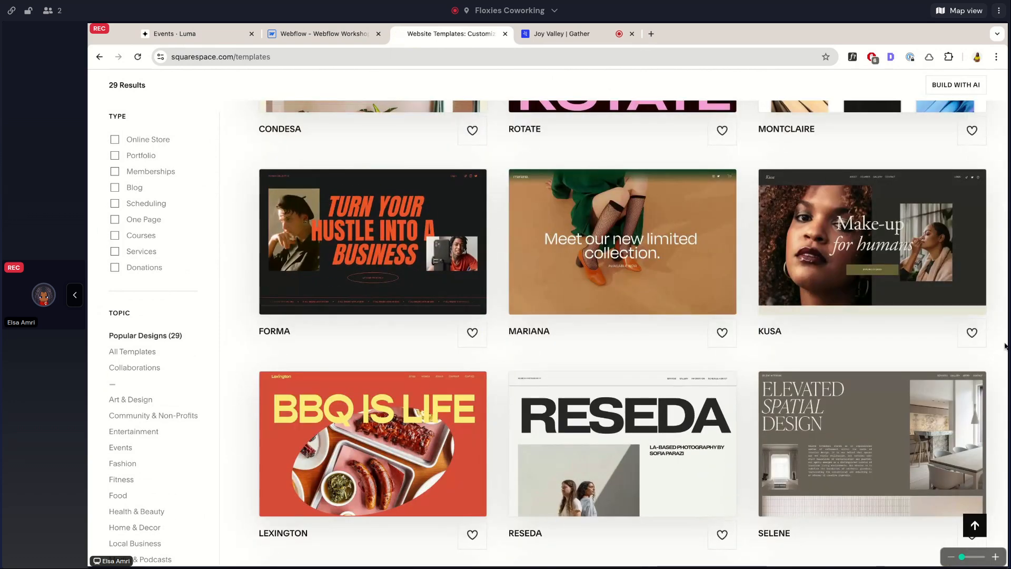
pyautogui.scroll(-10, 1006, 346)
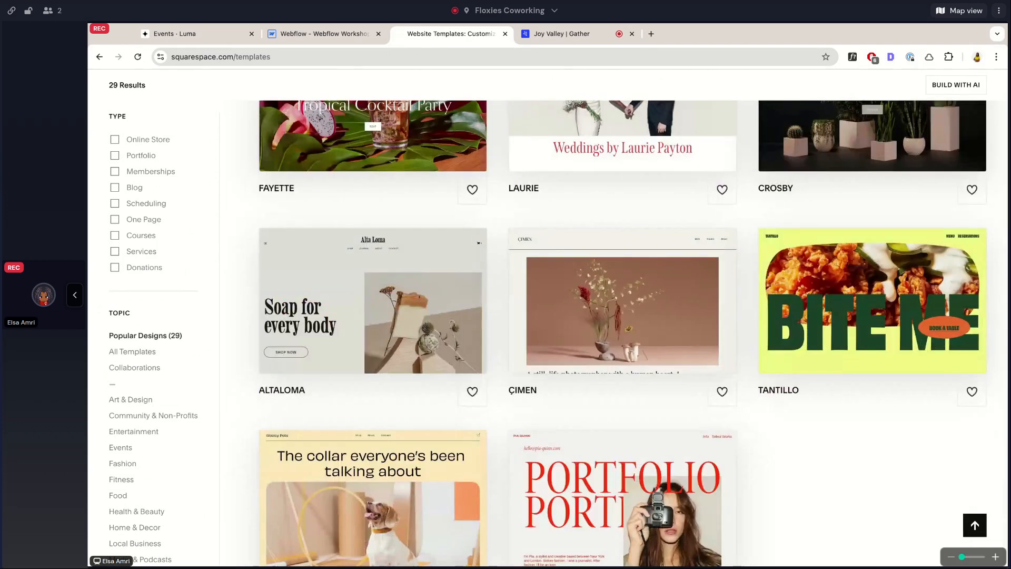
# Open the Tantillo template's preview and examine its layered BITE ME hero and the page sections below it.
pyautogui.scroll(-1, 895, 316)
pyautogui.click(764, 221)
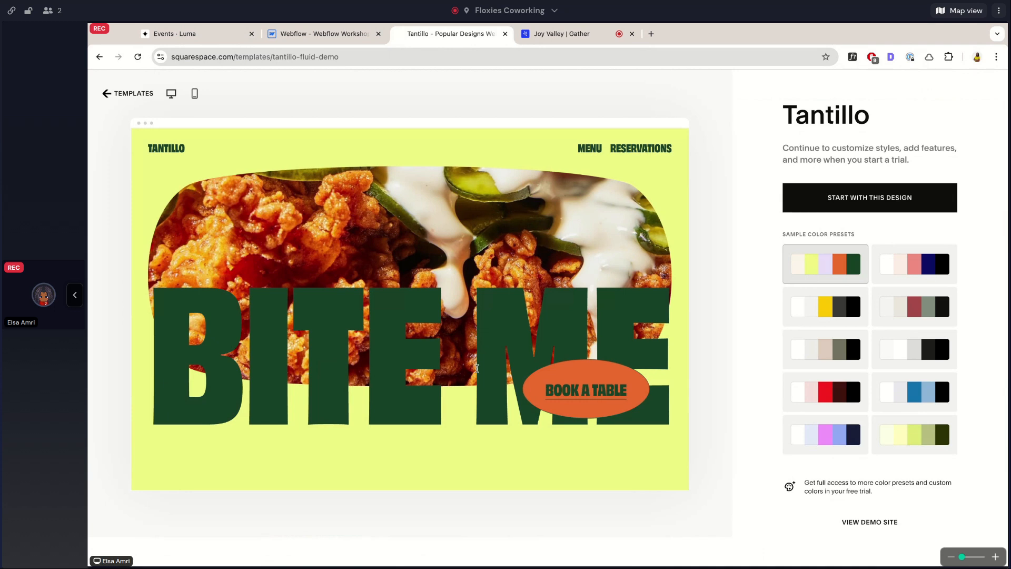
pyautogui.scroll(-10, 477, 369)
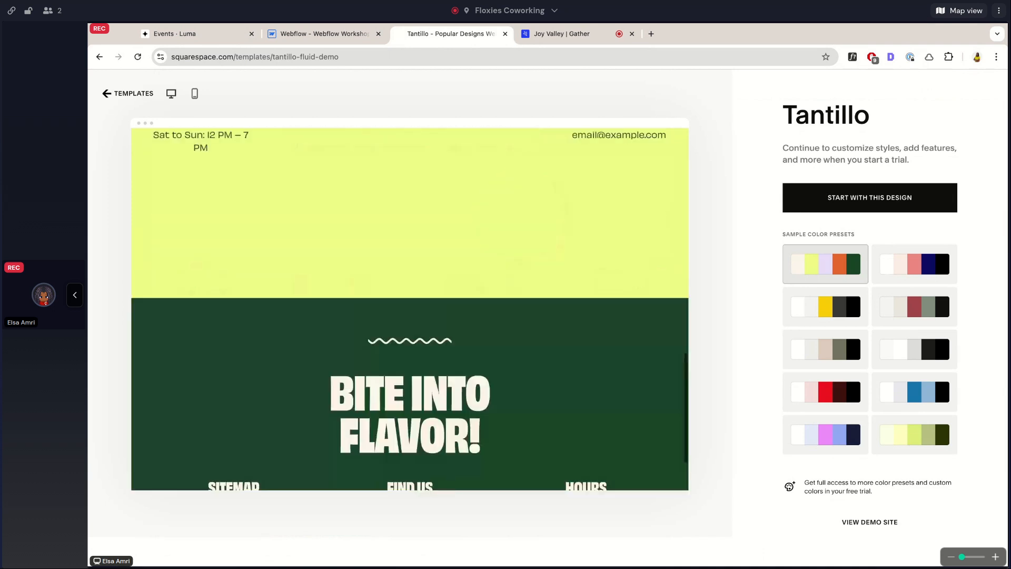
pyautogui.scroll(10, 477, 368)
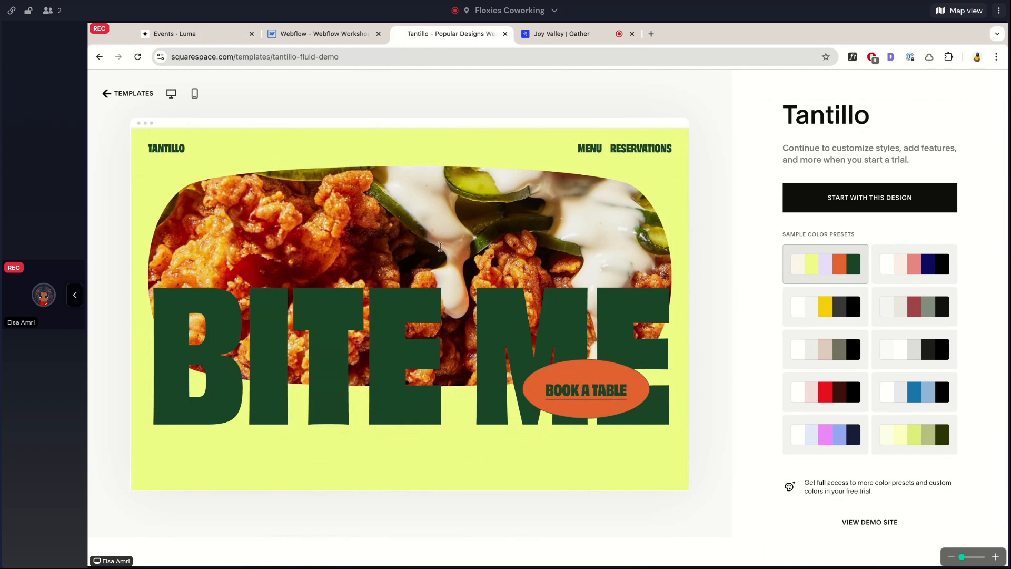
# Study how the Tantillo hero layers its rounded image, large heading and oval button, compared with the burger section further down.
pyautogui.scroll(-5, 474, 290)
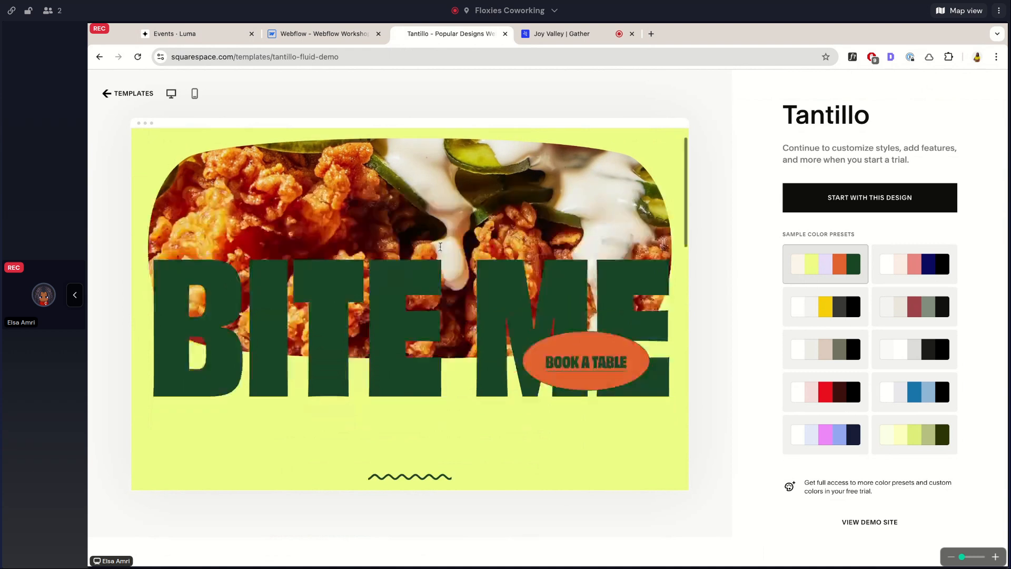
pyautogui.scroll(5, 565, 378)
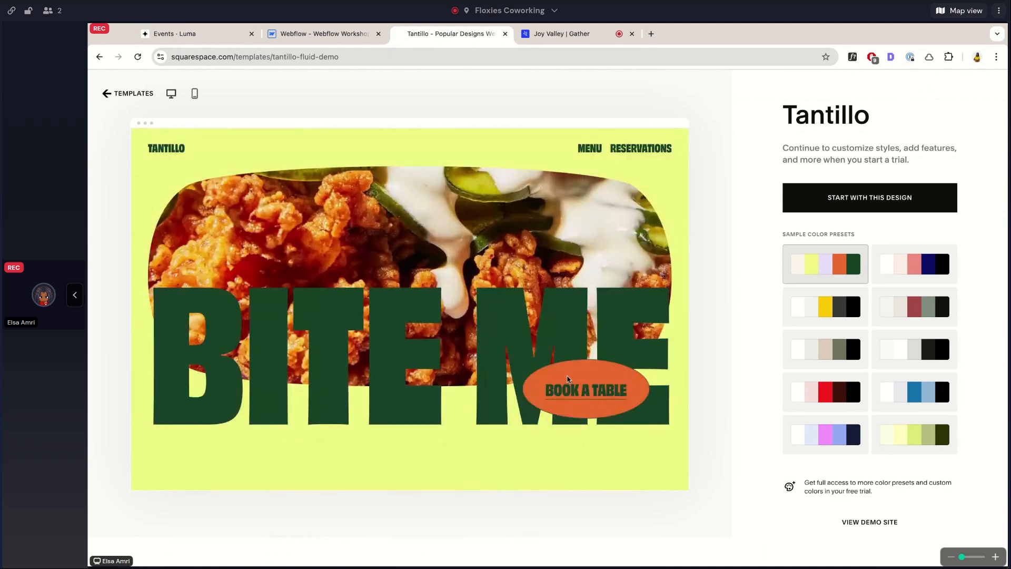
pyautogui.scroll(-3, 579, 392)
pyautogui.scroll(-3, 584, 397)
pyautogui.scroll(6, 583, 396)
pyautogui.scroll(-10, 299, 238)
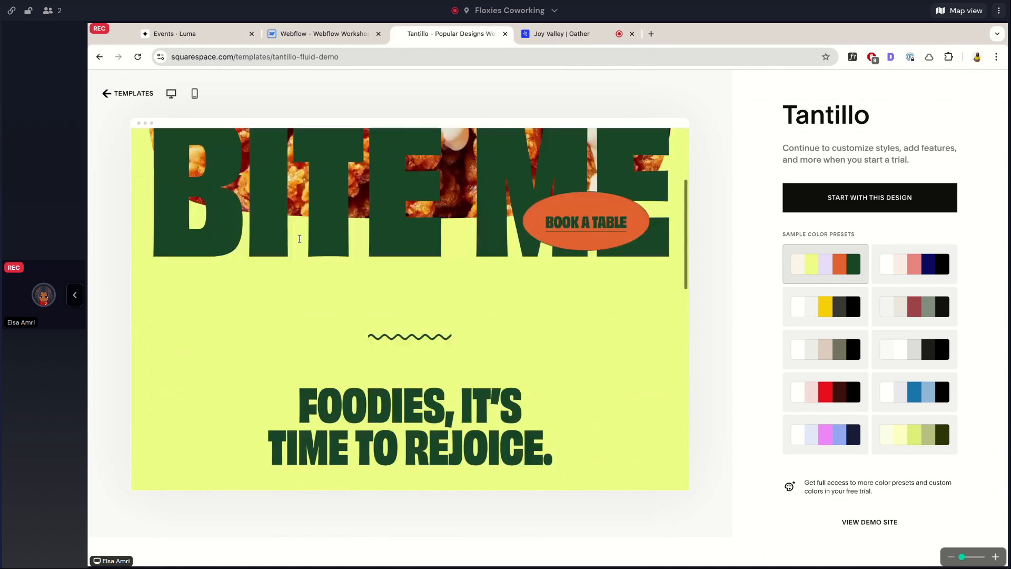
pyautogui.scroll(-2, 299, 239)
pyautogui.scroll(12, 279, 222)
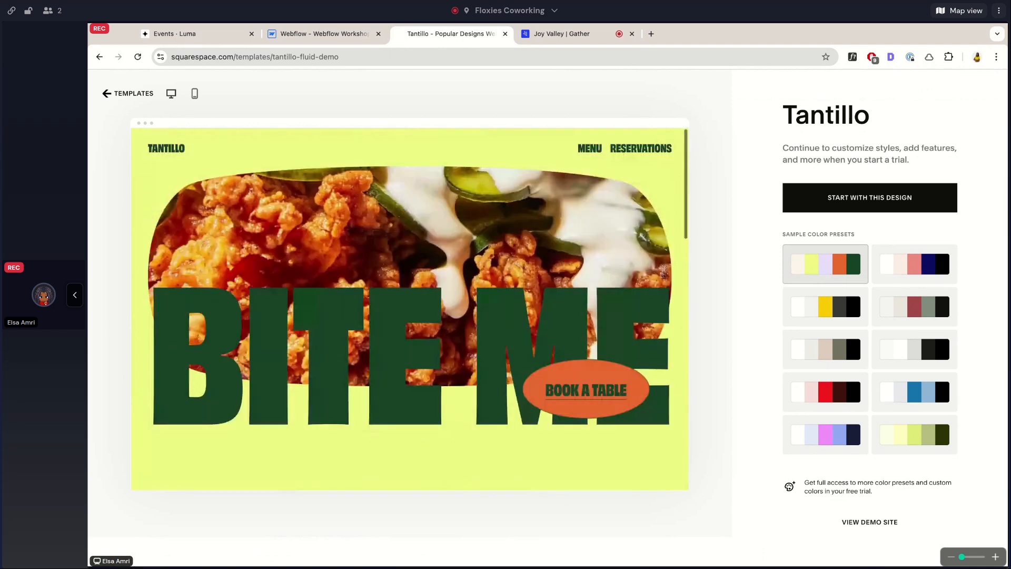
pyautogui.scroll(-10, 433, 305)
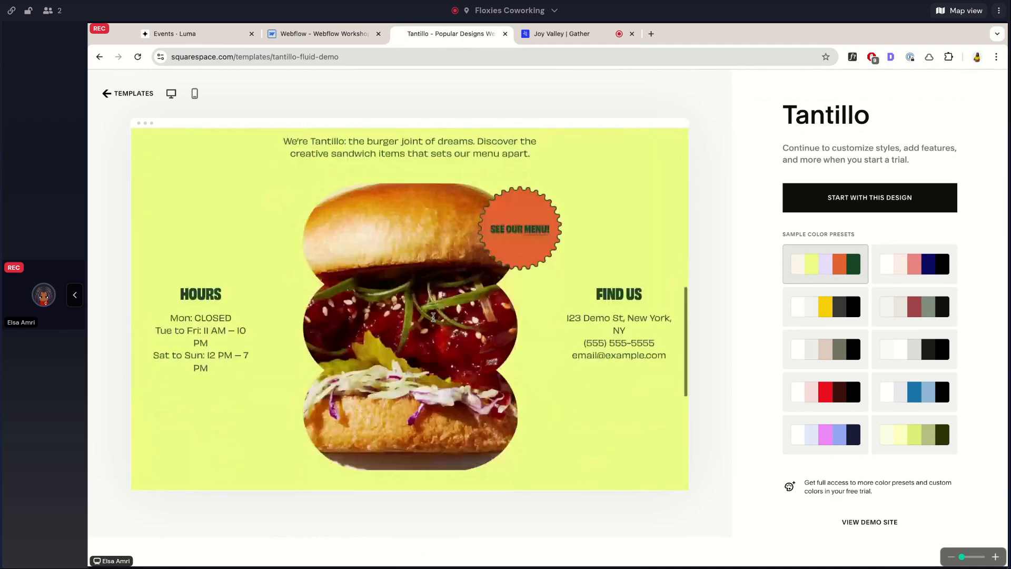
pyautogui.scroll(-3, 432, 317)
pyautogui.scroll(15, 433, 317)
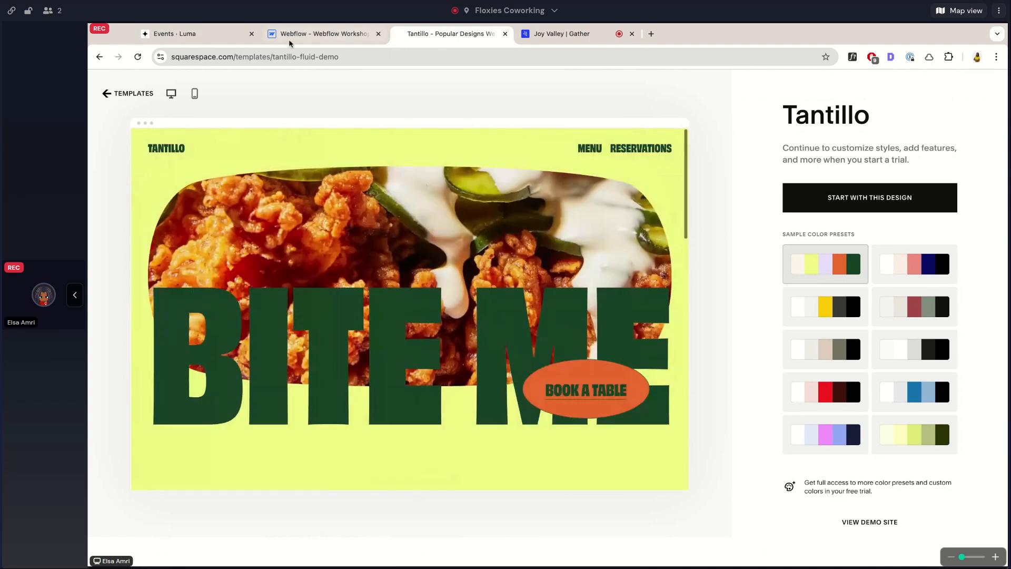
# Switch to the Week 7 page in Webflow and add a new div block inside the existing demo container.
pyautogui.click(289, 36)
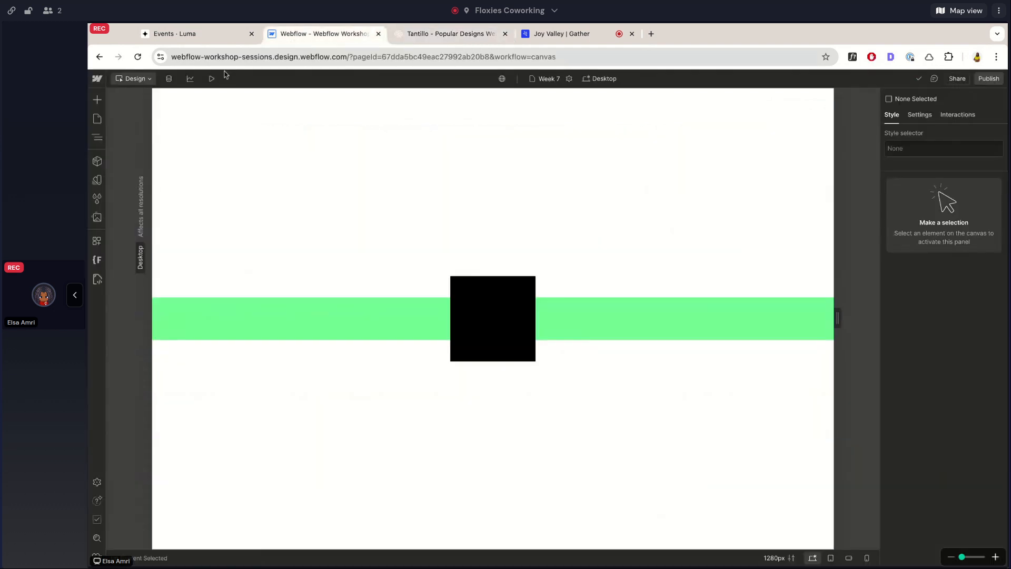
pyautogui.click(201, 309)
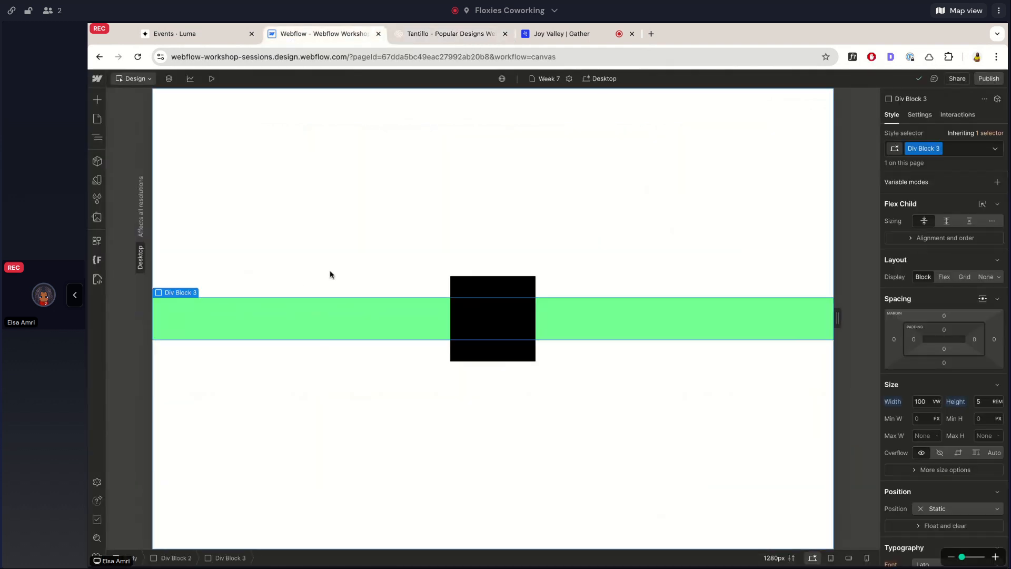
pyautogui.click(399, 37)
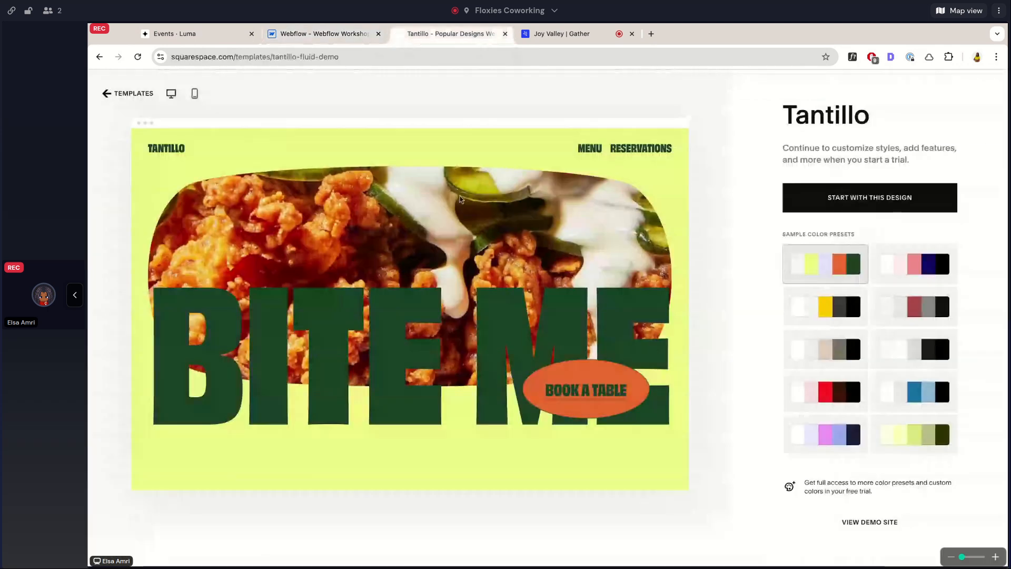
pyautogui.click(302, 35)
pyautogui.hotkey('ctrl', 'k')
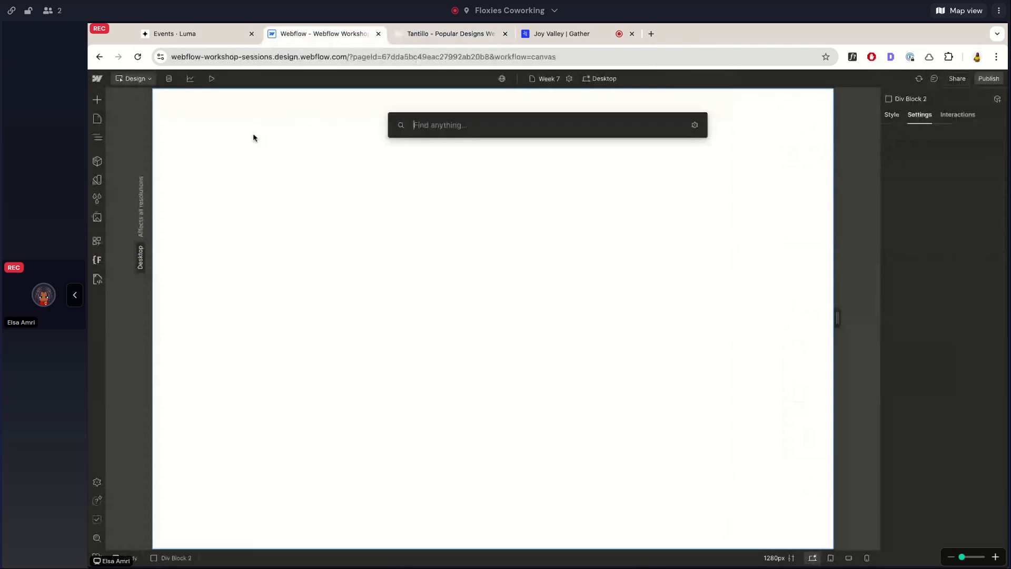
pyautogui.press('Return')
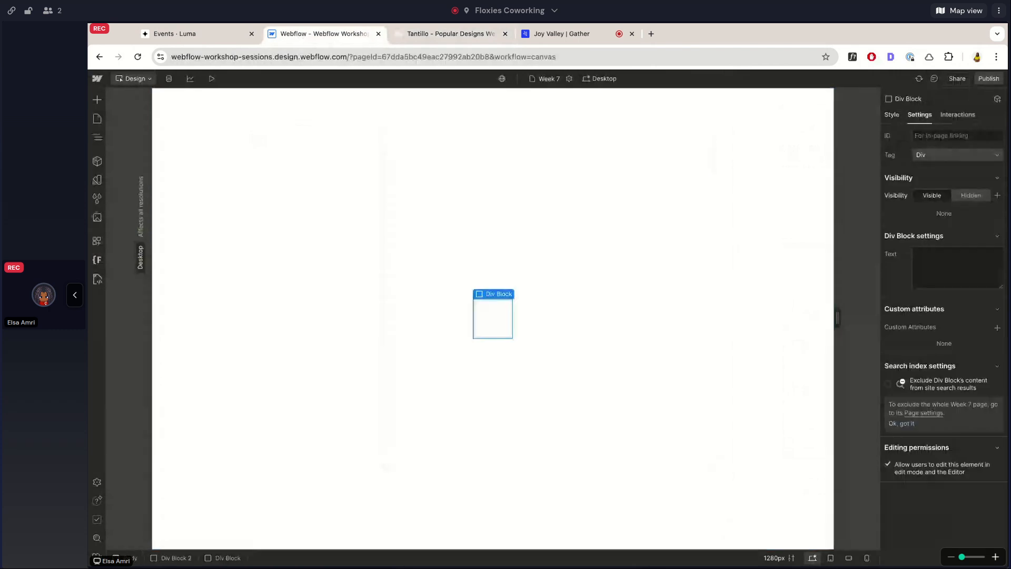
# Move the new div block directly under Body and delete the old demo container from the page structure.
pyautogui.click(97, 137)
pyautogui.moveTo(141, 142); pyautogui.dragTo(132, 128)
pyautogui.click(138, 143)
pyautogui.press('Delete')
# Check the Tantillo hero's proportions, and set the new div block's width to 100 vw and height to 100 vh.
pyautogui.click(416, 35)
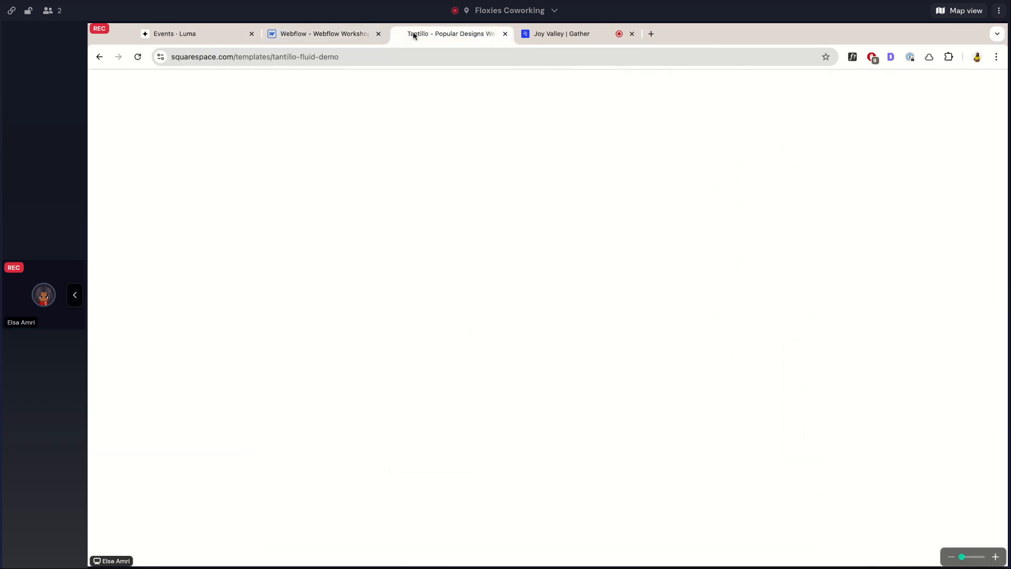
pyautogui.click(313, 35)
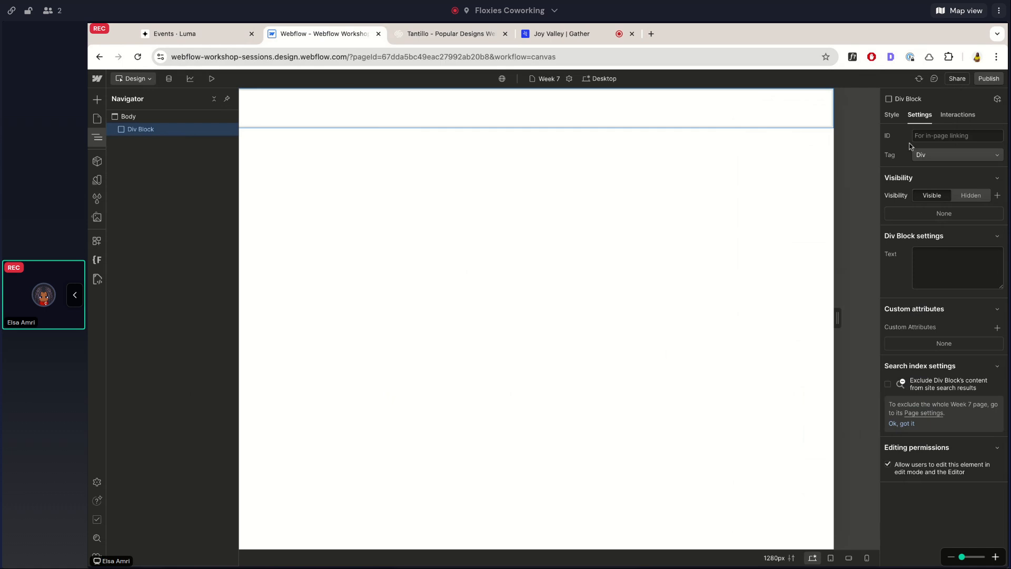
pyautogui.click(891, 115)
pyautogui.click(925, 346)
pyautogui.write('100vw')
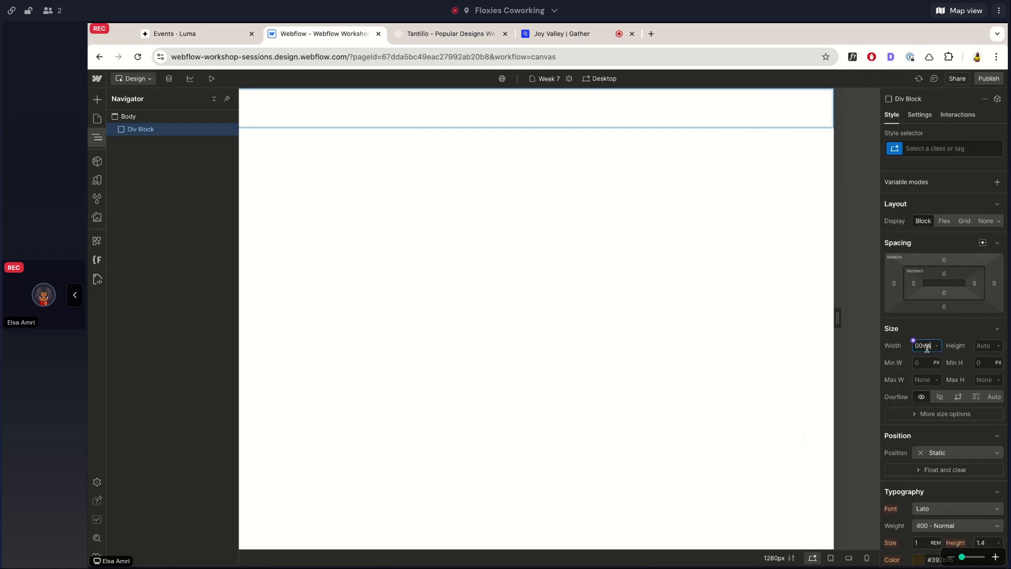
pyautogui.press('Tab')
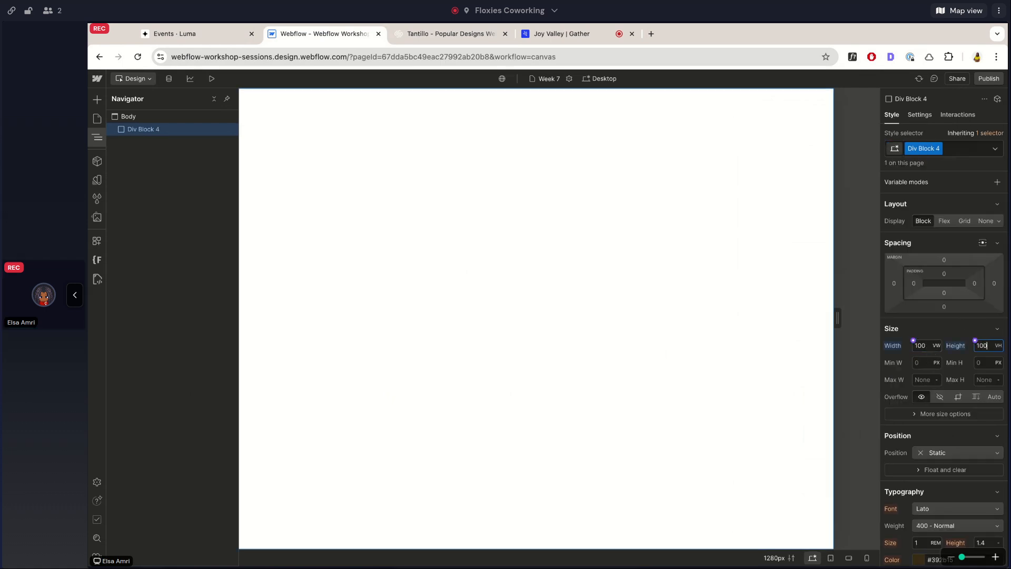
# Set the div block's background color to the secondary green variable.
pyautogui.scroll(-10, 943, 359)
pyautogui.scroll(3, 945, 365)
pyautogui.click(916, 289)
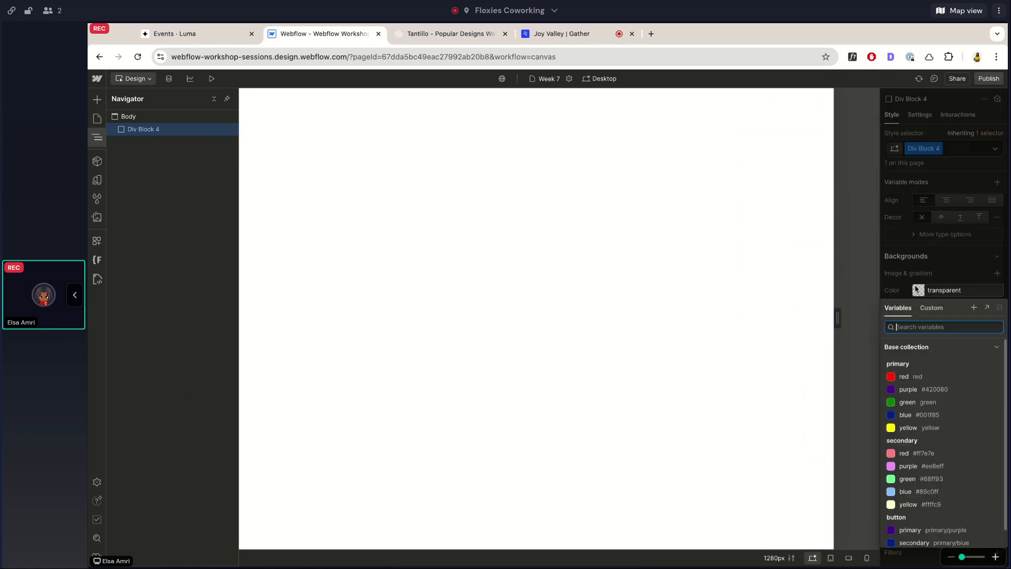
pyautogui.click(907, 428)
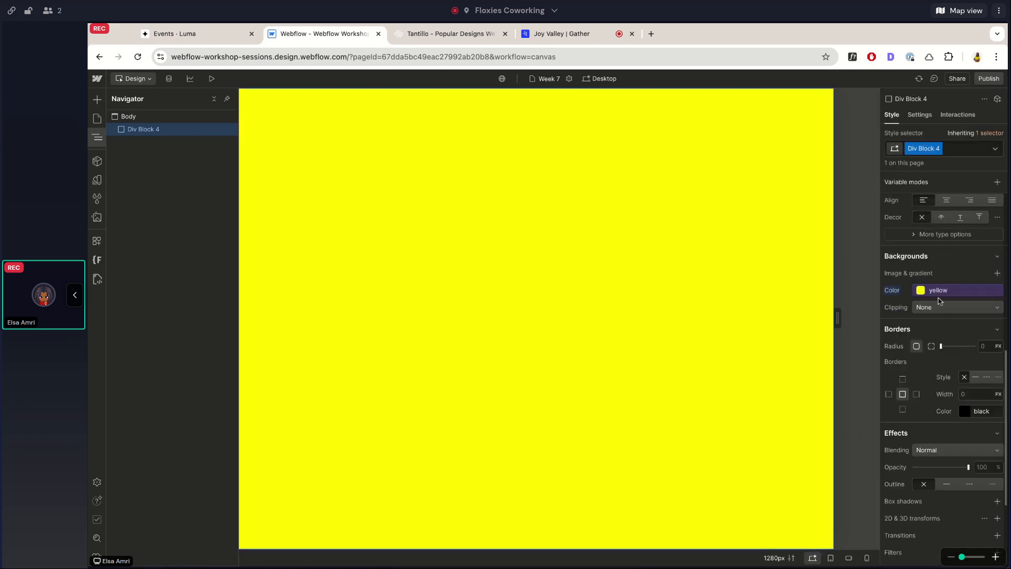
pyautogui.click(934, 293)
pyautogui.click(907, 479)
pyautogui.scroll(5, 929, 326)
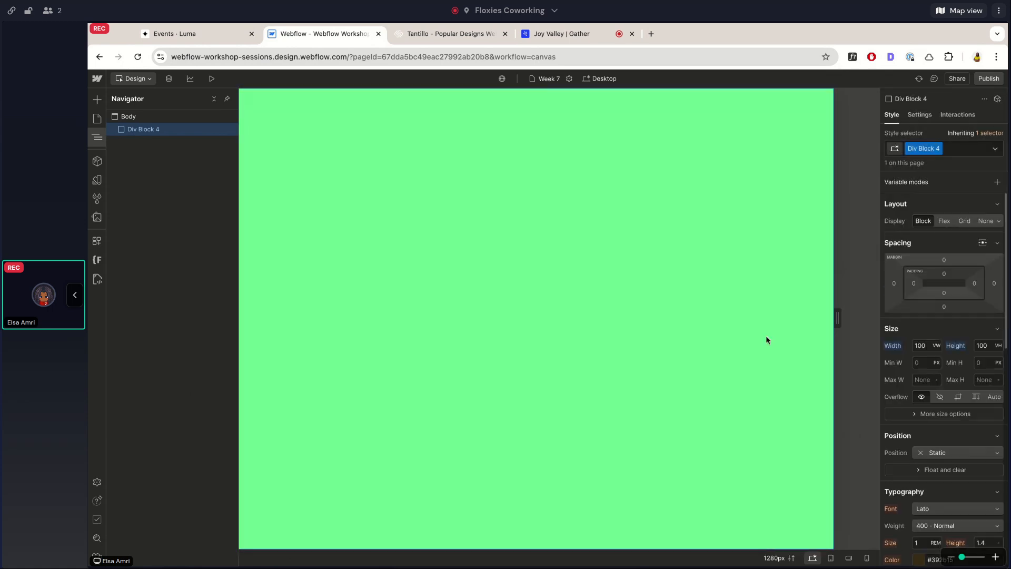
# Compare the section with the Tantillo hero, and set the div block's padding to 5% on all four sides.
pyautogui.click(411, 36)
pyautogui.click(343, 36)
pyautogui.click(424, 35)
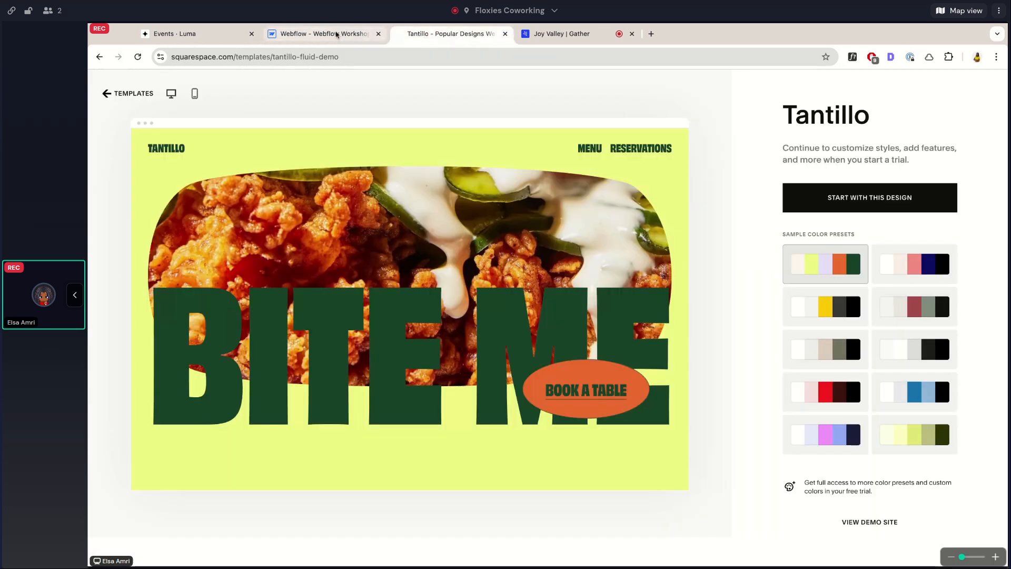
pyautogui.click(338, 35)
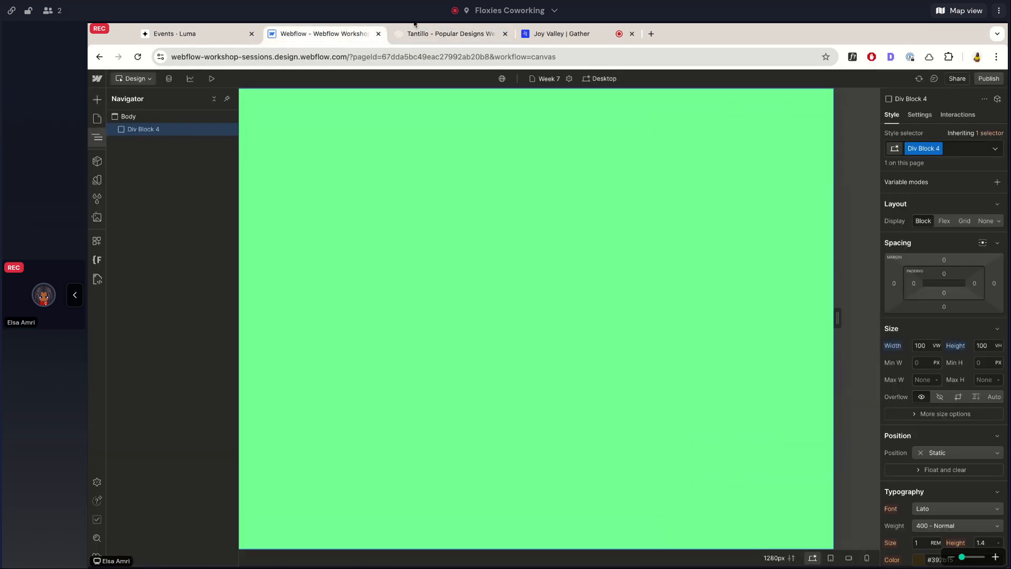
pyautogui.click(426, 35)
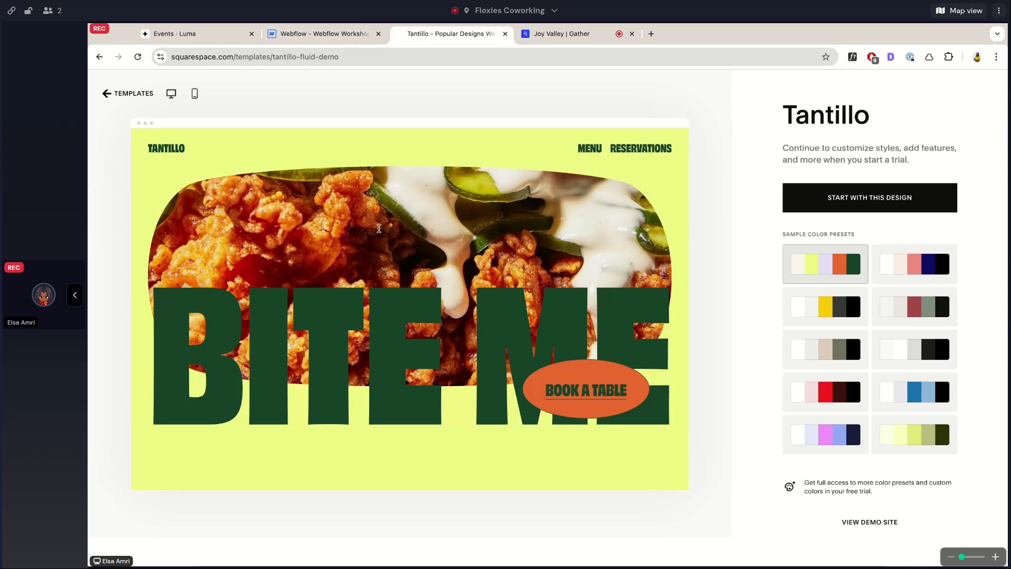
pyautogui.click(319, 33)
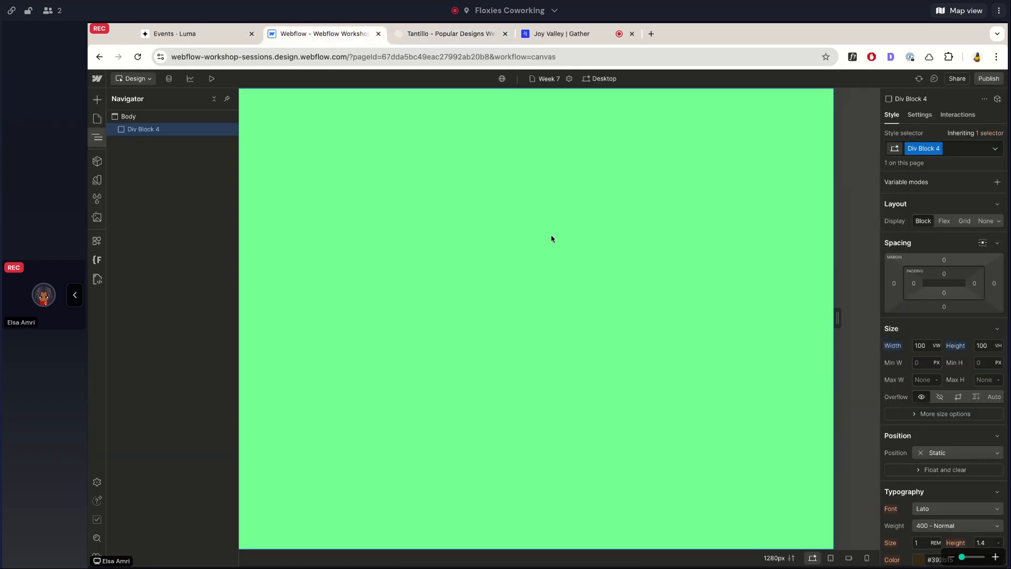
pyautogui.click(942, 276)
pyautogui.write('2')
pyautogui.press('Return')
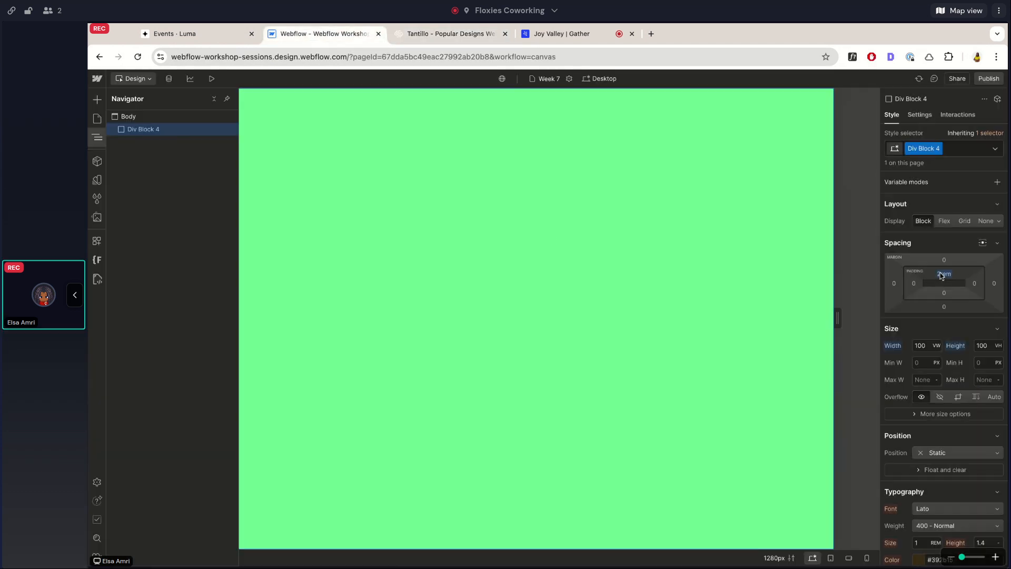
pyautogui.click(941, 276)
pyautogui.click(941, 276)
pyautogui.moveTo(942, 276); pyautogui.dragTo(942, 95)
pyautogui.click(943, 274)
pyautogui.write('5%')
pyautogui.press('Return')
pyautogui.moveTo(942, 274); pyautogui.dragTo(943, 274)
# Add an Image element inside the green div block and open the asset library to choose its picture.
pyautogui.press('super+e')
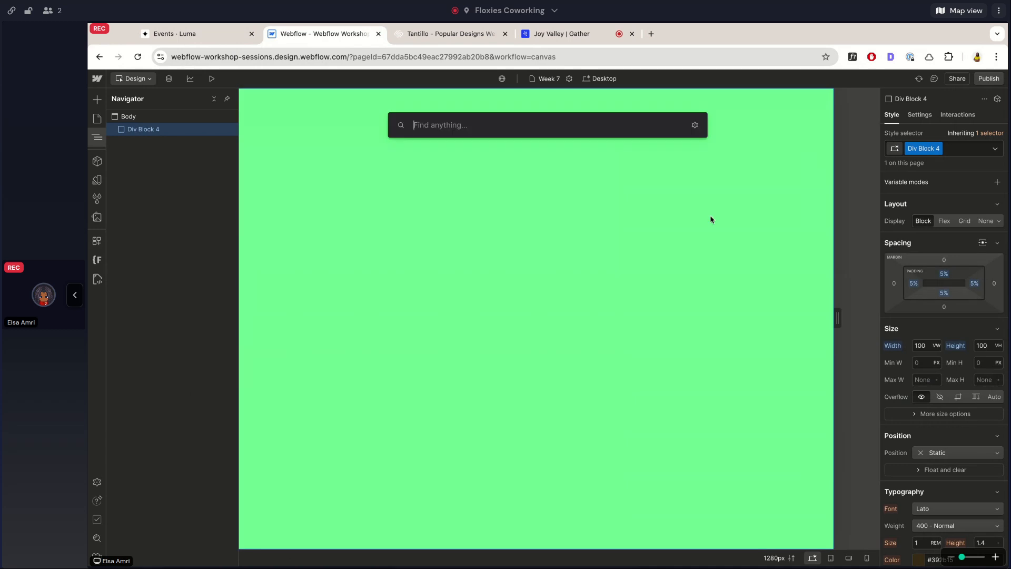
pyautogui.write('di')
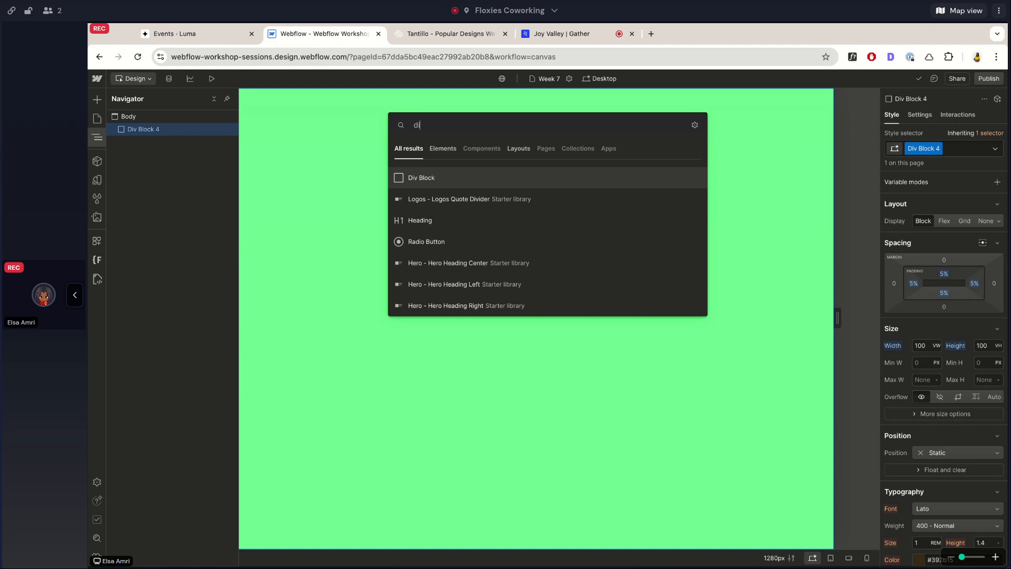
pyautogui.press('super+a')
pyautogui.write('image')
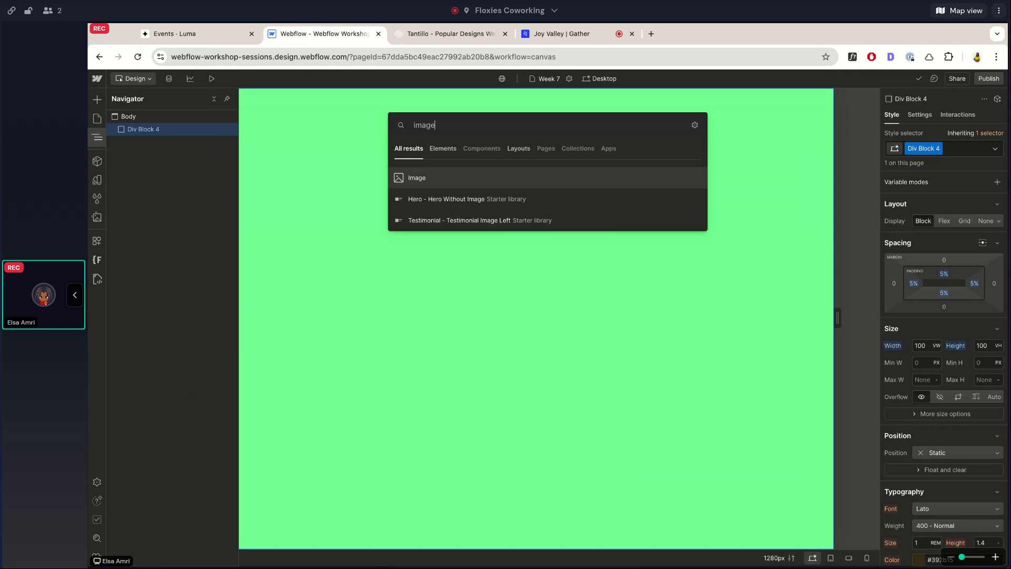
pyautogui.press('super+a')
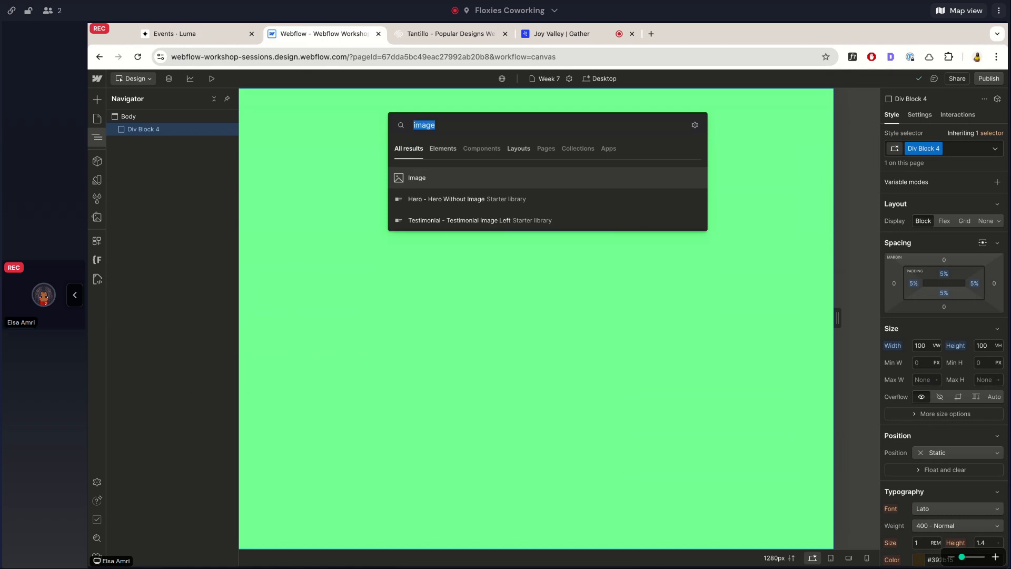
pyautogui.press('Return')
pyautogui.click(279, 298)
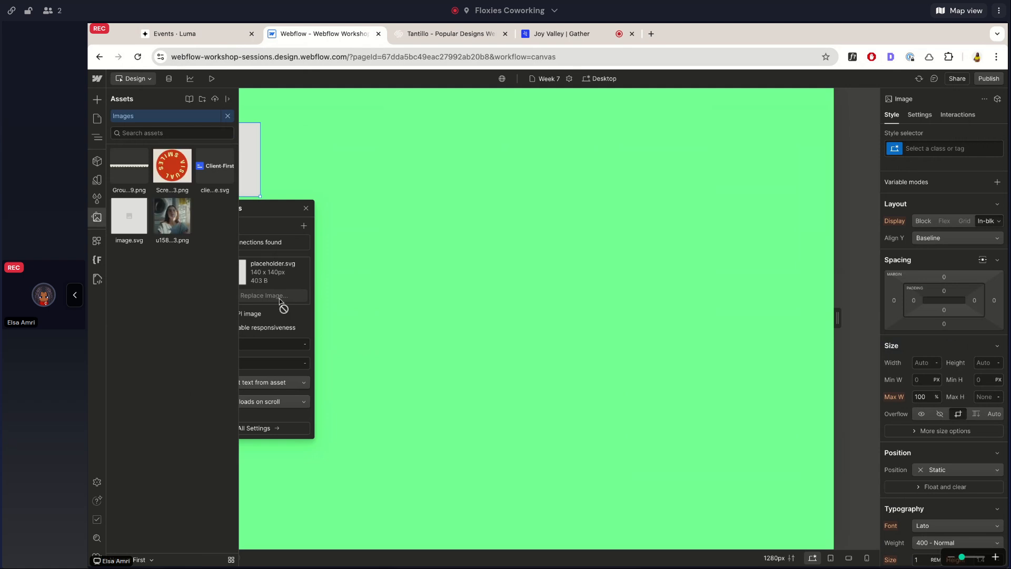
# Open the full Tantillo demo site, inspect the hero image's code and open its source file Tantillo_Image.jpg in a new browser tab.
pyautogui.click(453, 34)
pyautogui.click(859, 522)
pyautogui.click(565, 41)
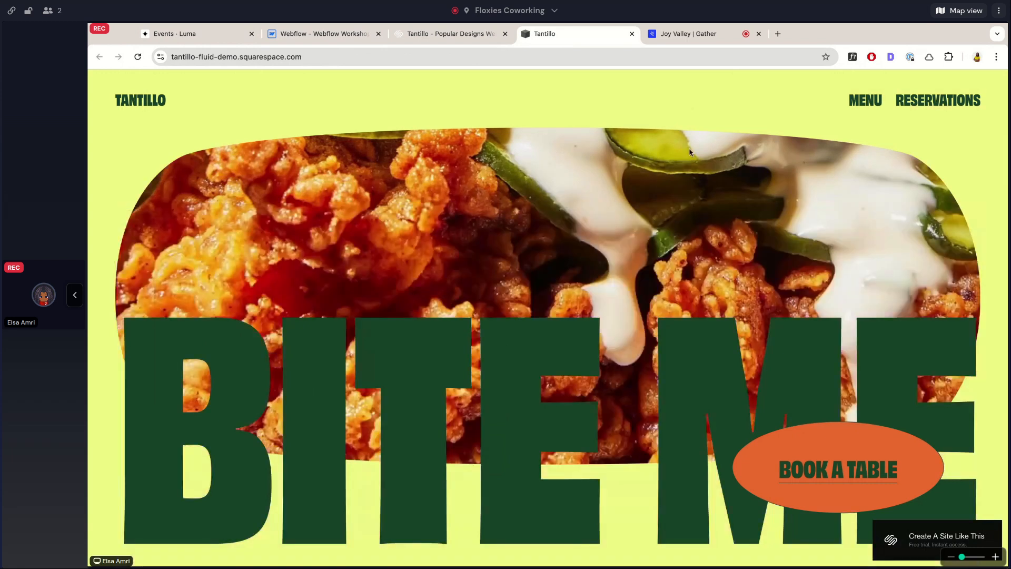
pyautogui.click(711, 393)
pyautogui.scroll(2, 893, 123)
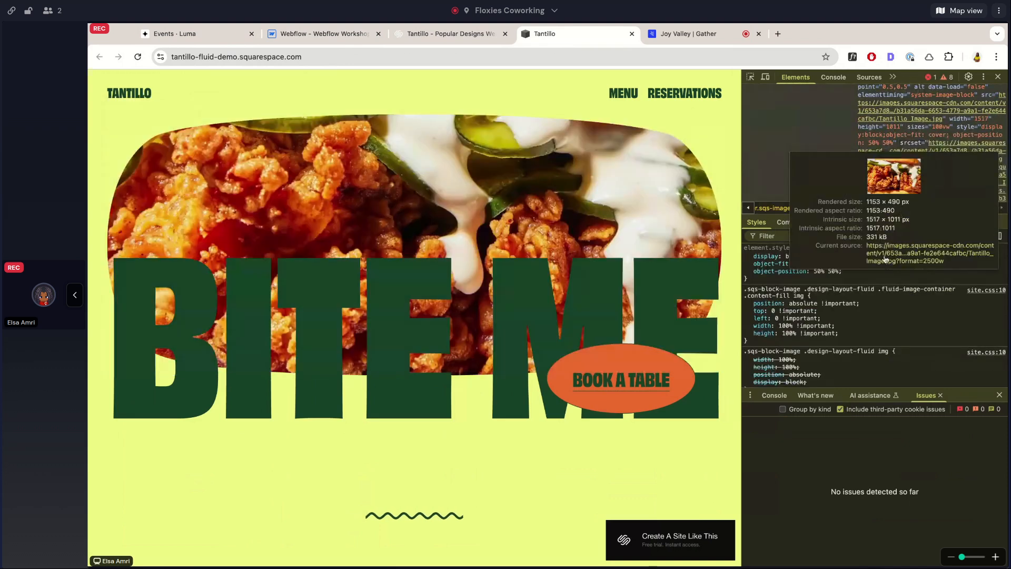
pyautogui.click(885, 260)
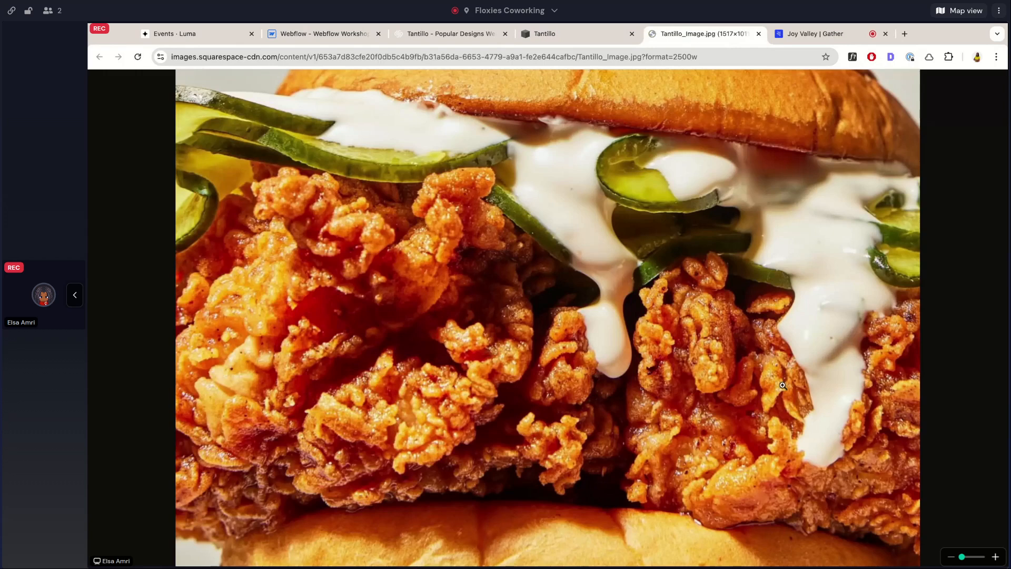
# Back in Webflow, upload Tantillo_Image.jpg to the assets and use it as the placeholder image's picture, closing the image settings.
pyautogui.click(324, 33)
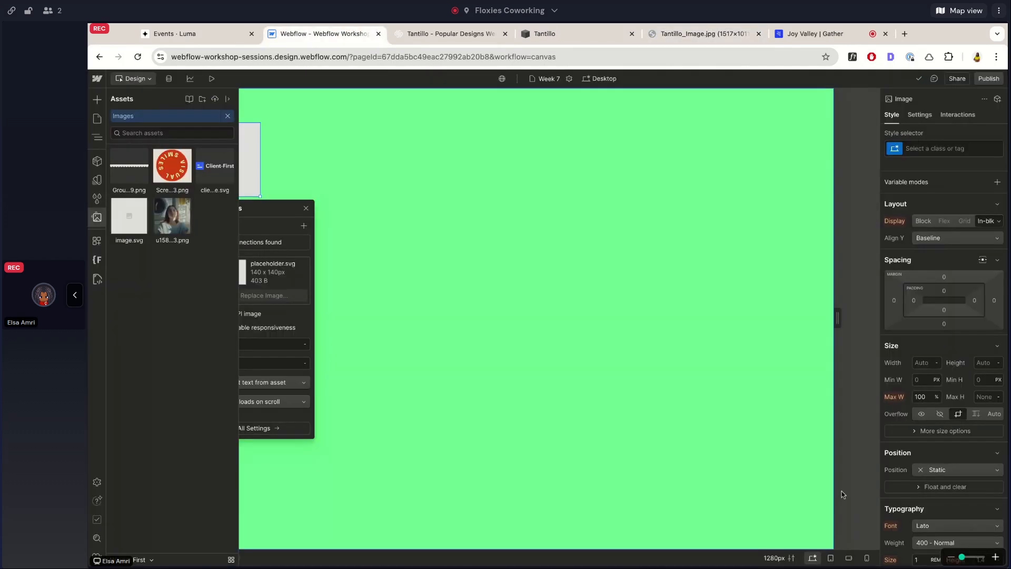
pyautogui.moveTo(446, 134); pyautogui.dragTo(178, 290)
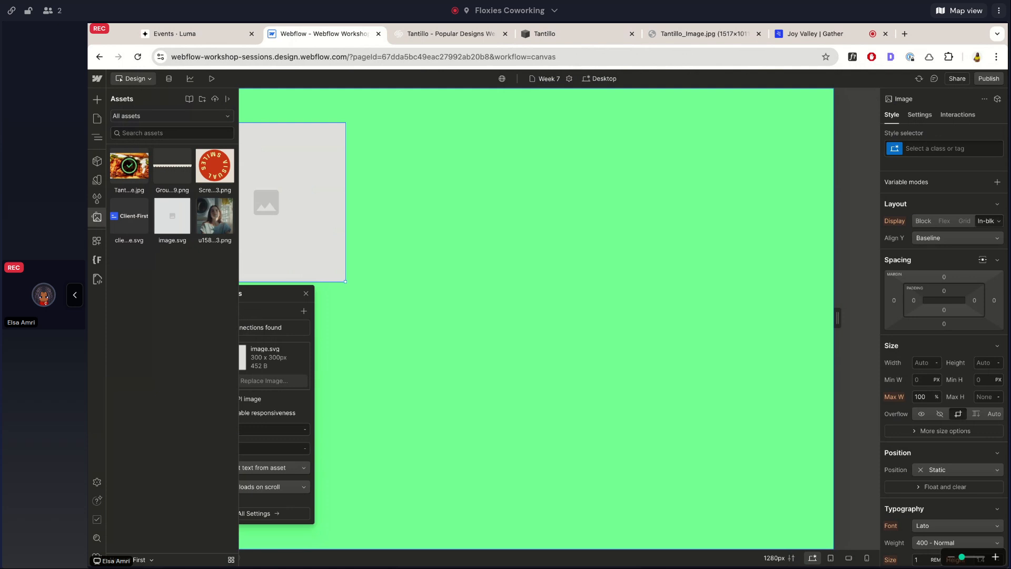
pyautogui.click(133, 180)
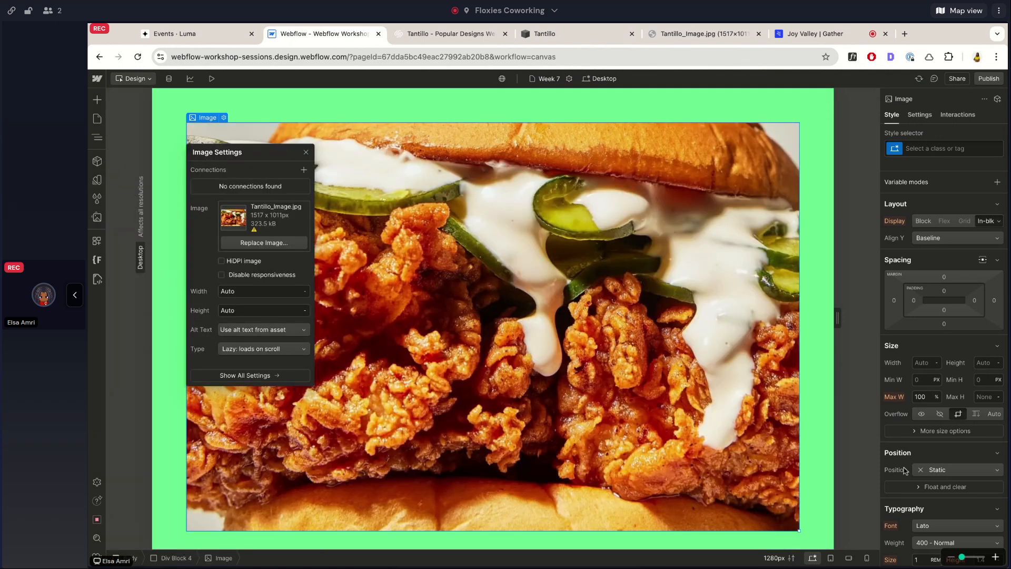
pyautogui.click(413, 39)
pyautogui.click(347, 36)
pyautogui.click(808, 151)
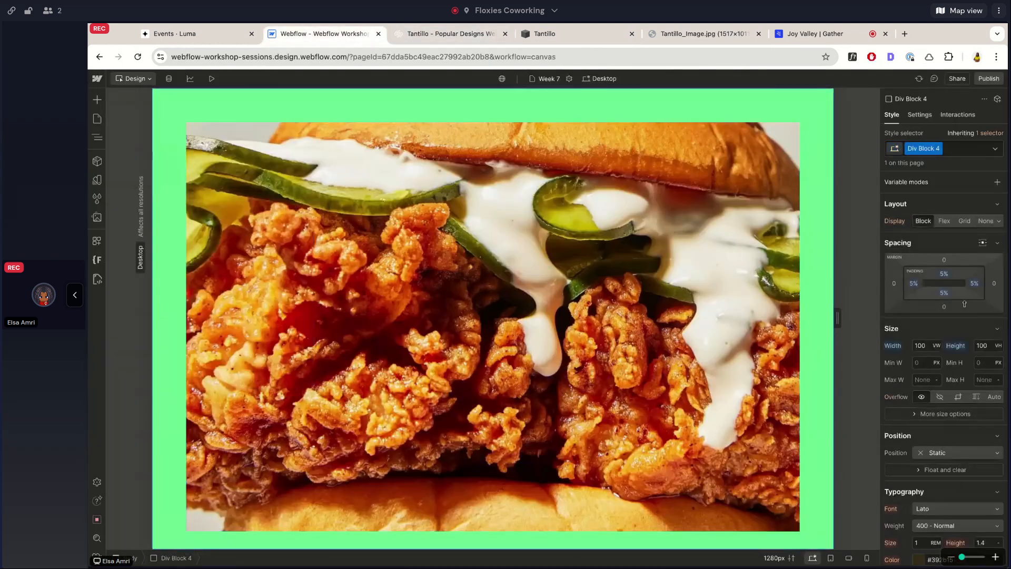
# Check the Tantillo preview, and try a minimum height of 80vh and a height of 80% on the image.
pyautogui.click(416, 34)
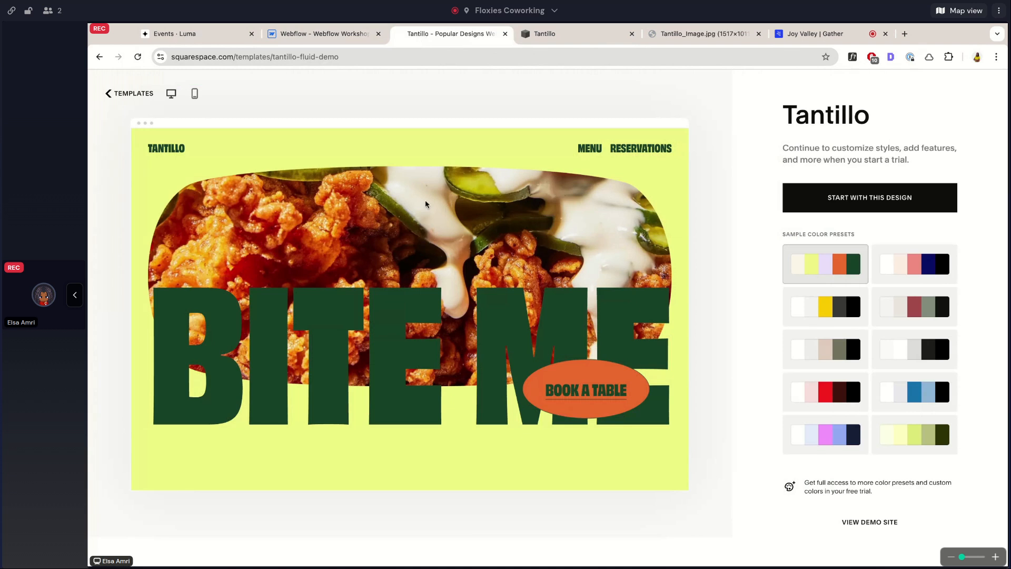
pyautogui.click(320, 35)
pyautogui.click(982, 379)
pyautogui.write('80vh')
pyautogui.press('Return')
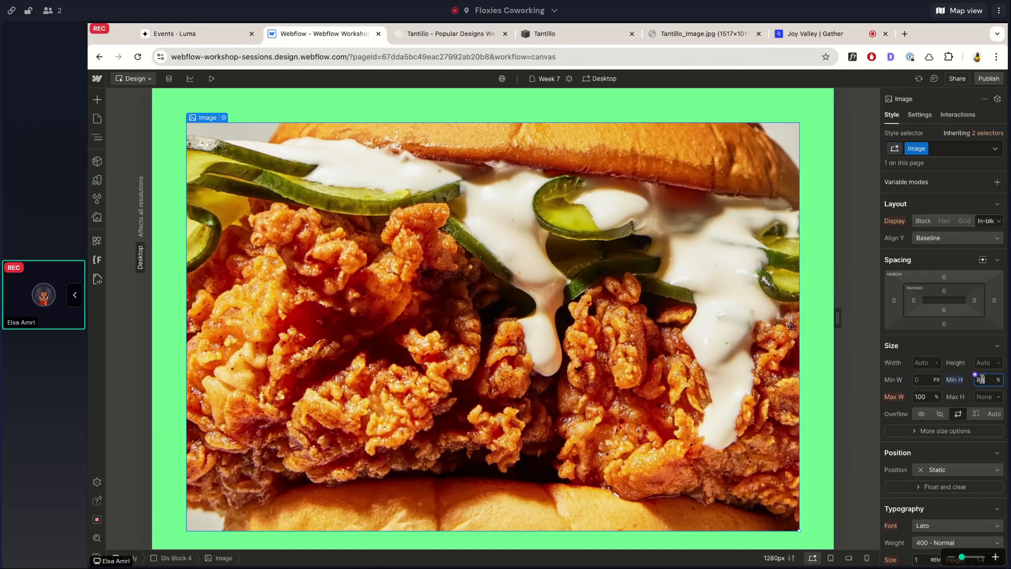
pyautogui.keyDown('alt'); pyautogui.click(962, 381); pyautogui.keyUp('alt')
pyautogui.click(986, 363)
pyautogui.write('80%')
pyautogui.press('Return')
# Set the image's width to 100% and height to 70%, checking the proportions against the Tantillo preview.
pyautogui.click(927, 363)
pyautogui.write('100%')
pyautogui.press('Return')
pyautogui.click(990, 362)
pyautogui.write('70')
pyautogui.click(416, 34)
pyautogui.click(313, 36)
# Expand the image's additional size options and set its fit to Cover.
pyautogui.scroll(-1, 937, 390)
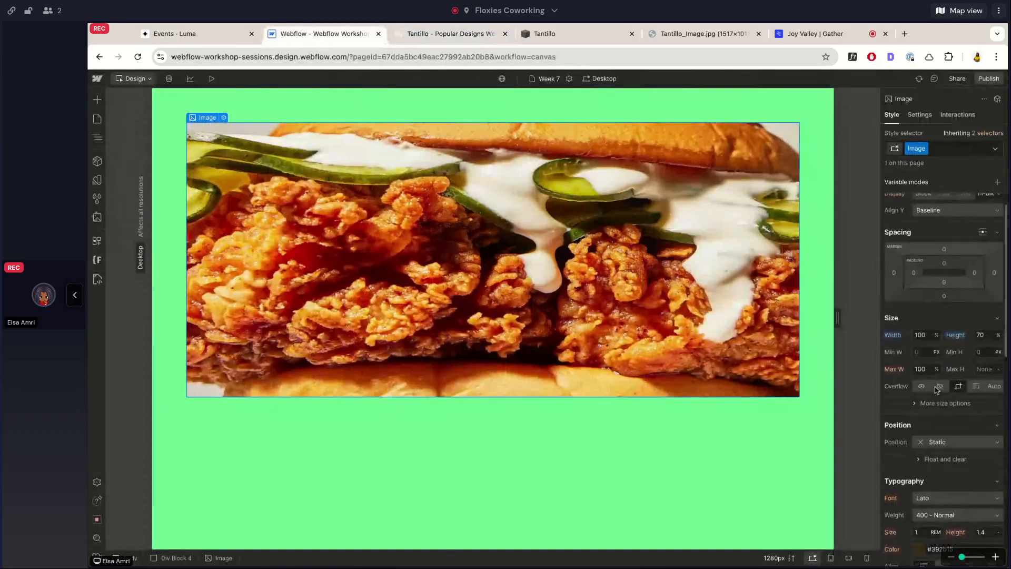
pyautogui.click(935, 403)
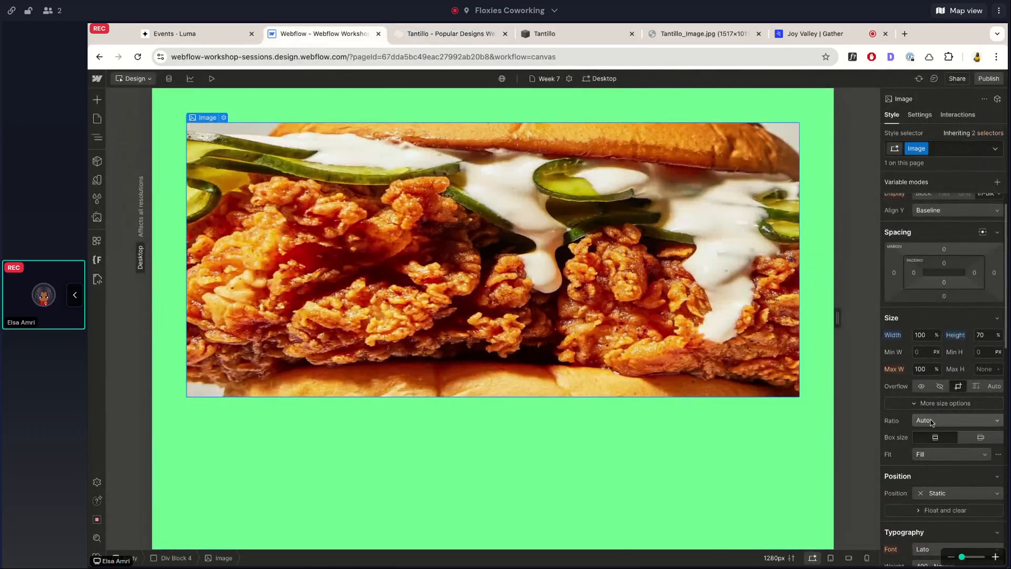
pyautogui.click(927, 454)
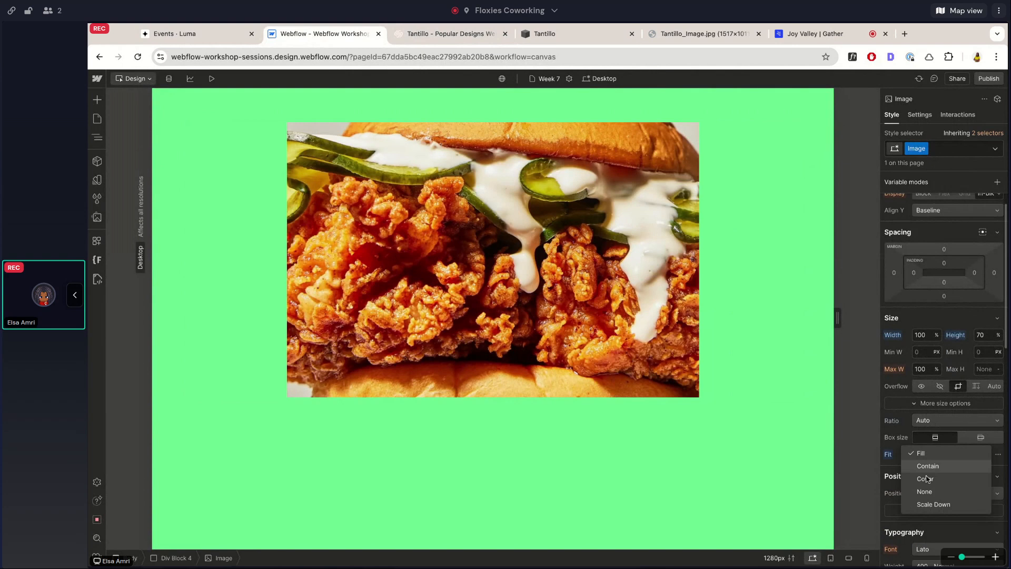
pyautogui.click(927, 478)
# Inspect the code of the hero image's parent containers on the Tantillo demo site, then close the developer tools.
pyautogui.scroll(-1, 895, 421)
pyautogui.click(417, 35)
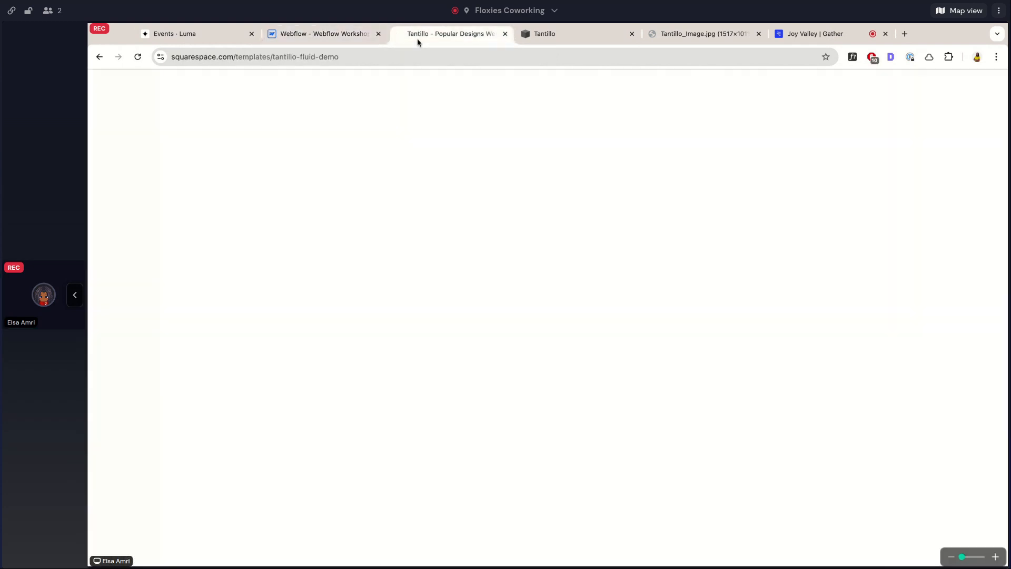
pyautogui.click(604, 34)
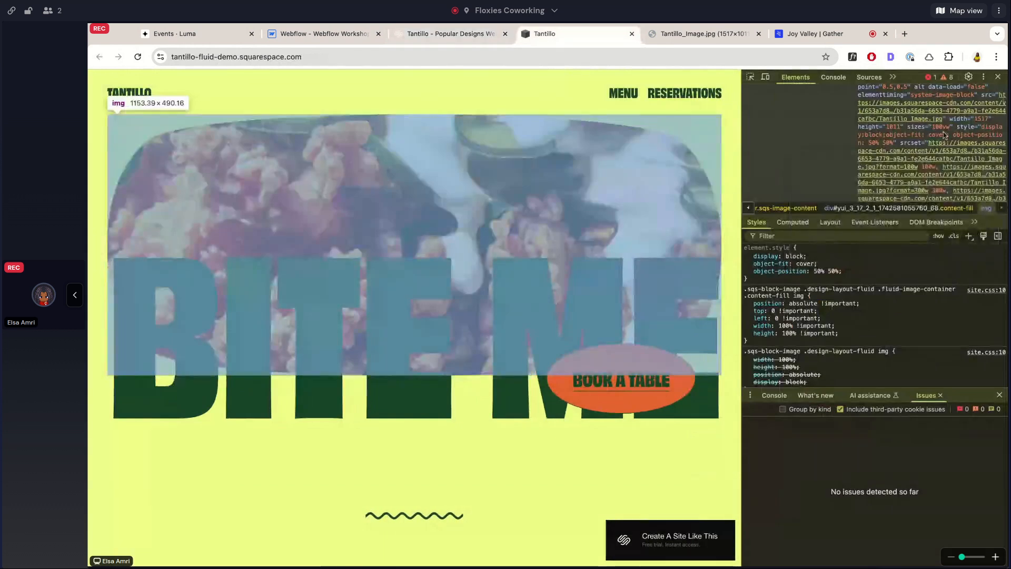
pyautogui.scroll(4, 950, 93)
pyautogui.click(910, 140)
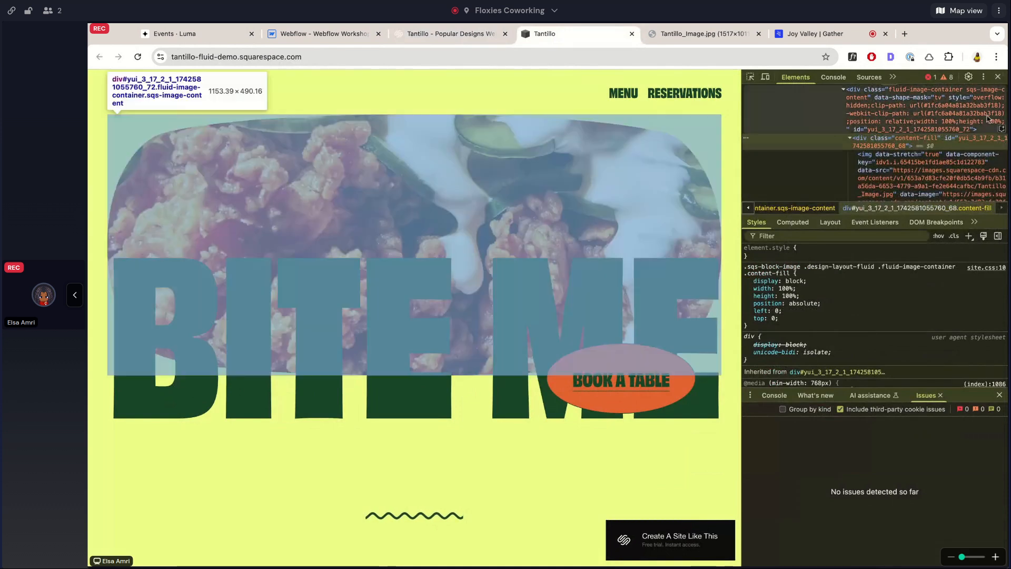
pyautogui.click(988, 117)
pyautogui.scroll(2, 988, 117)
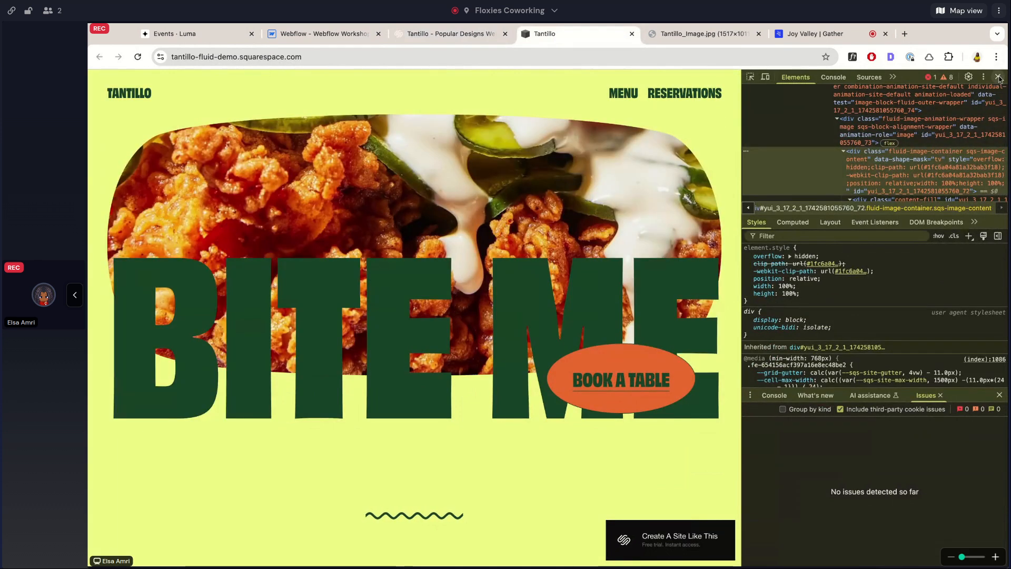
pyautogui.click(999, 78)
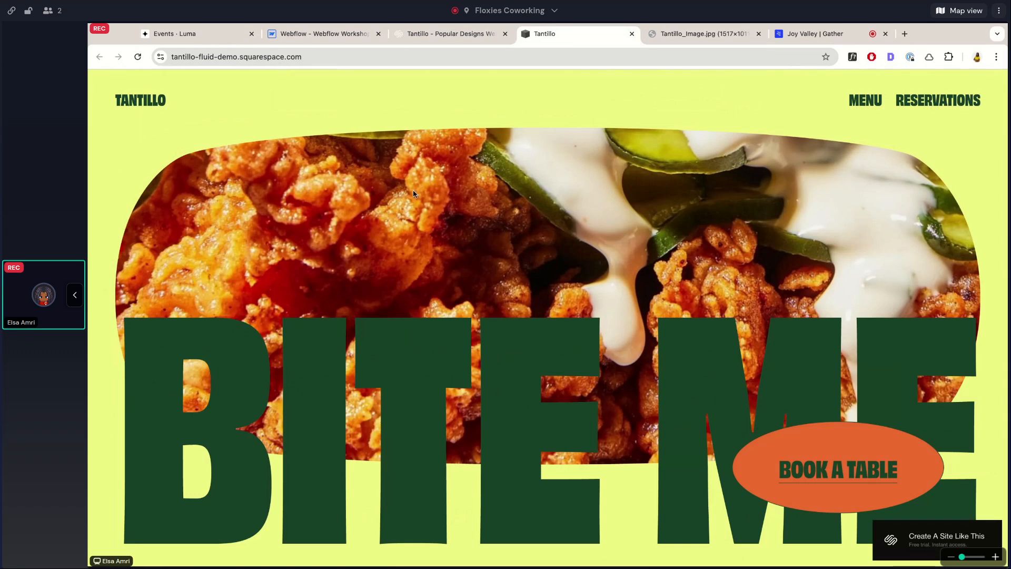
# Back in Webflow, set the image's corner radius to 10 rem and compare it with the Tantillo preview.
pyautogui.click(343, 34)
pyautogui.write('rem')
pyautogui.press('Return')
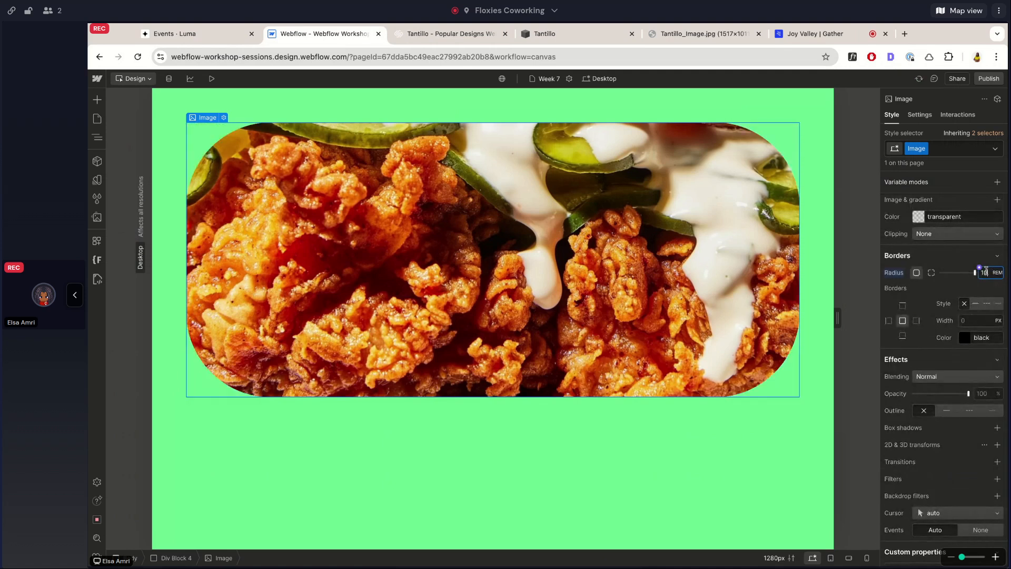
pyautogui.click(425, 29)
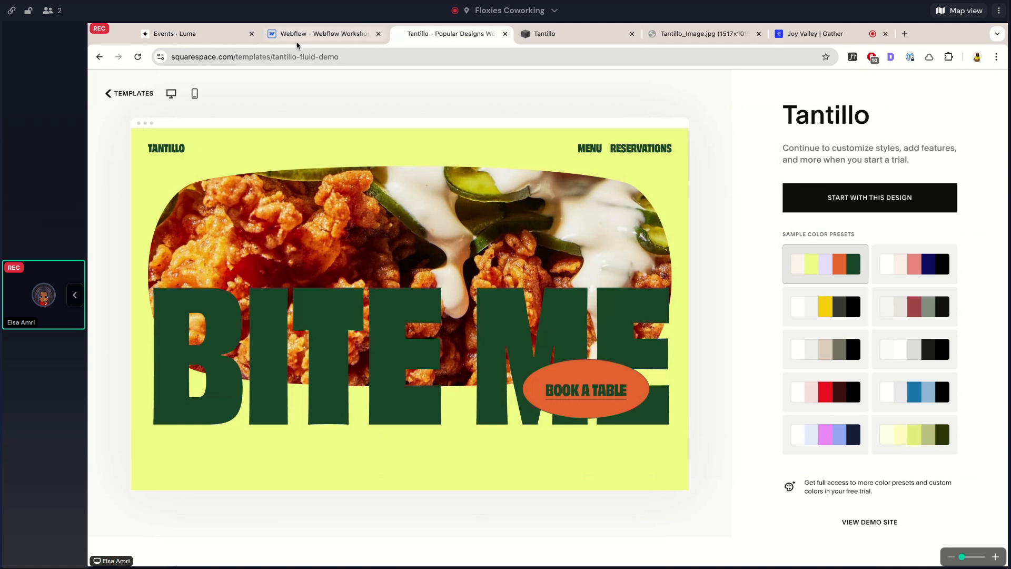
pyautogui.click(316, 34)
# Set Div Block 4 to a Flex layout with its content aligned Center horizontally and Top vertically.
pyautogui.click(97, 137)
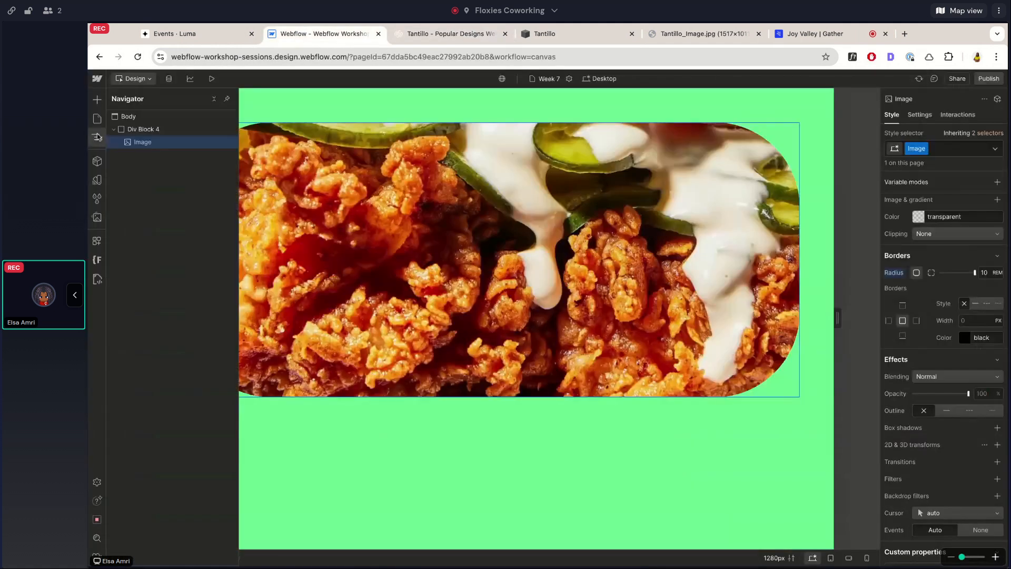
pyautogui.click(143, 129)
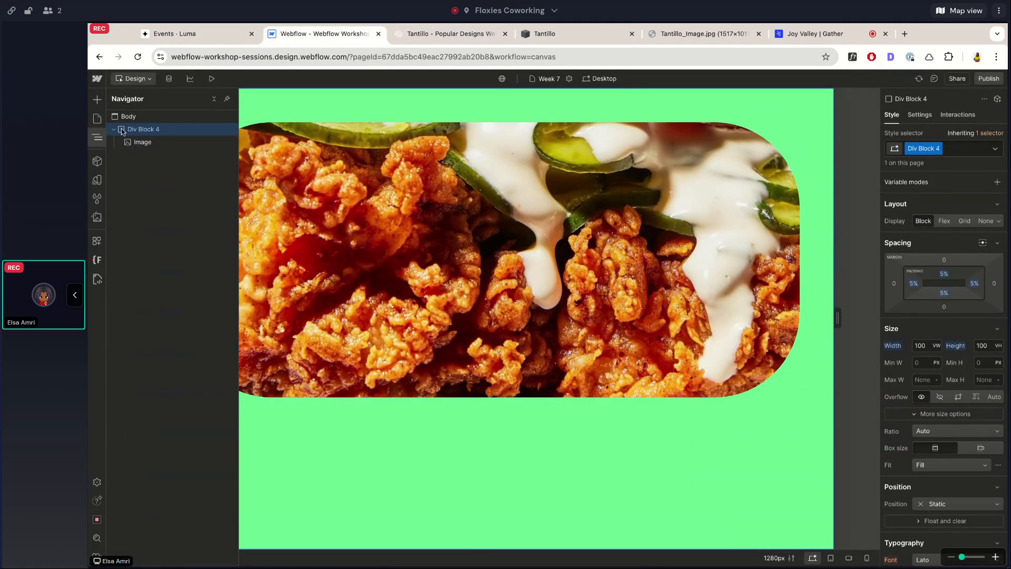
pyautogui.click(944, 221)
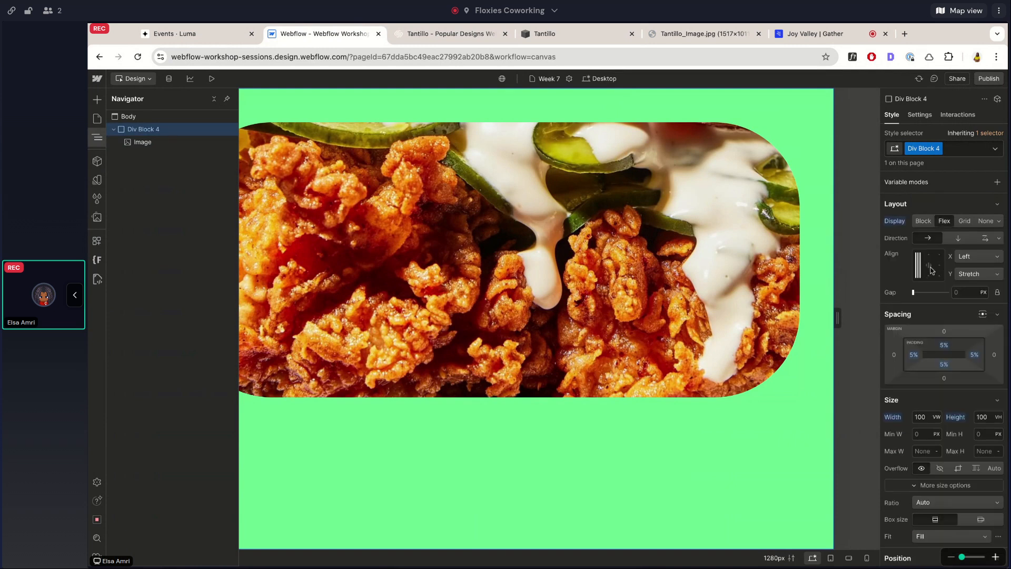
pyautogui.click(929, 263)
pyautogui.click(928, 256)
# Add a Heading 1 element inside Div Block 4 and switch the block's flex direction to vertical.
pyautogui.click(414, 33)
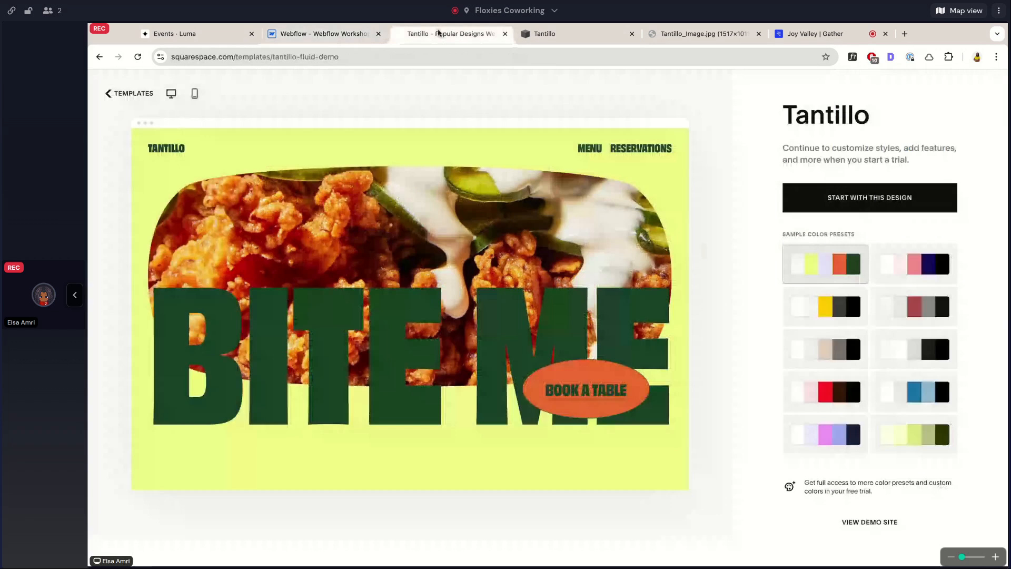
pyautogui.click(325, 35)
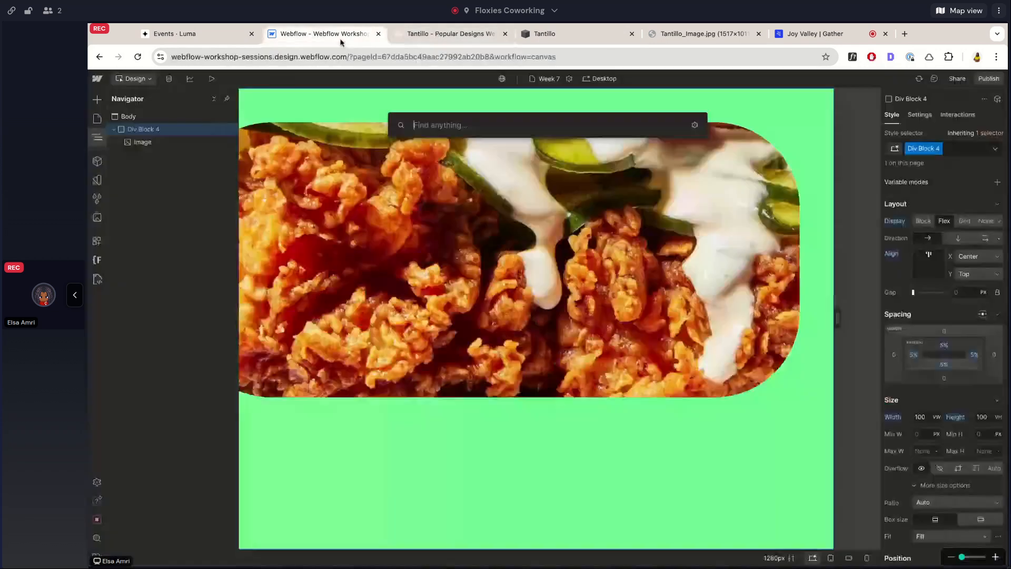
pyautogui.write('h1')
pyautogui.press('Return')
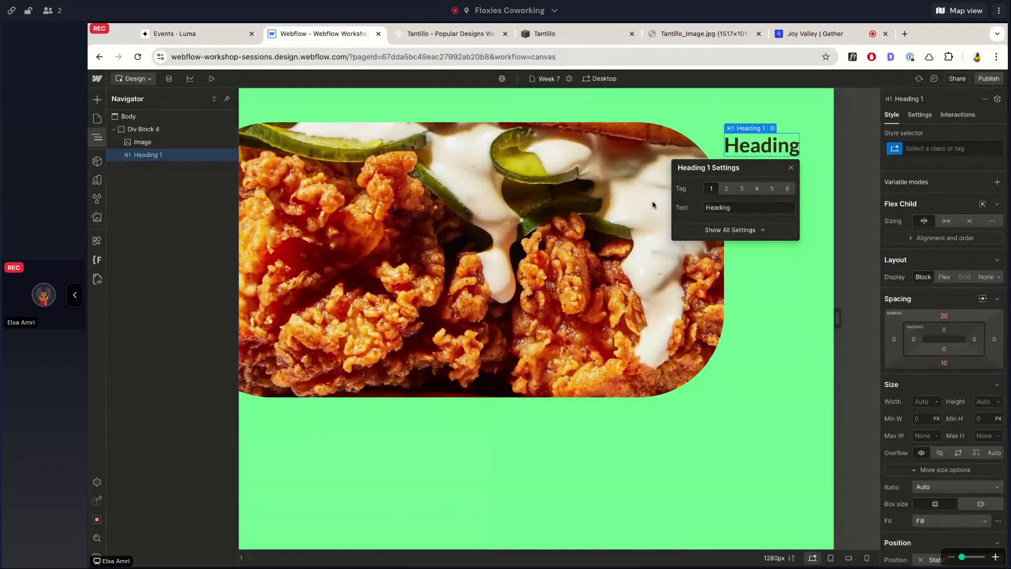
pyautogui.click(144, 129)
pyautogui.click(944, 221)
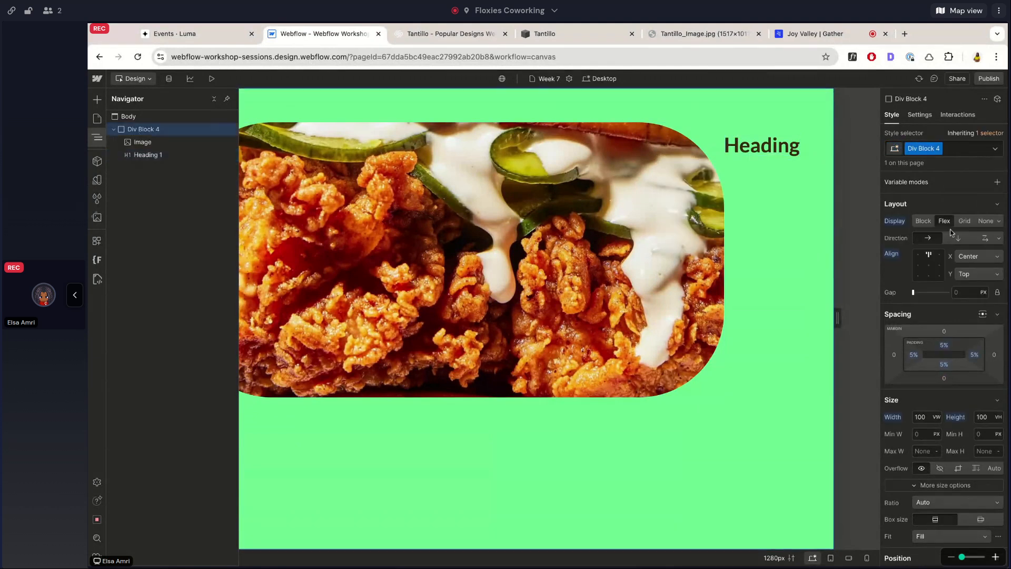
pyautogui.click(960, 240)
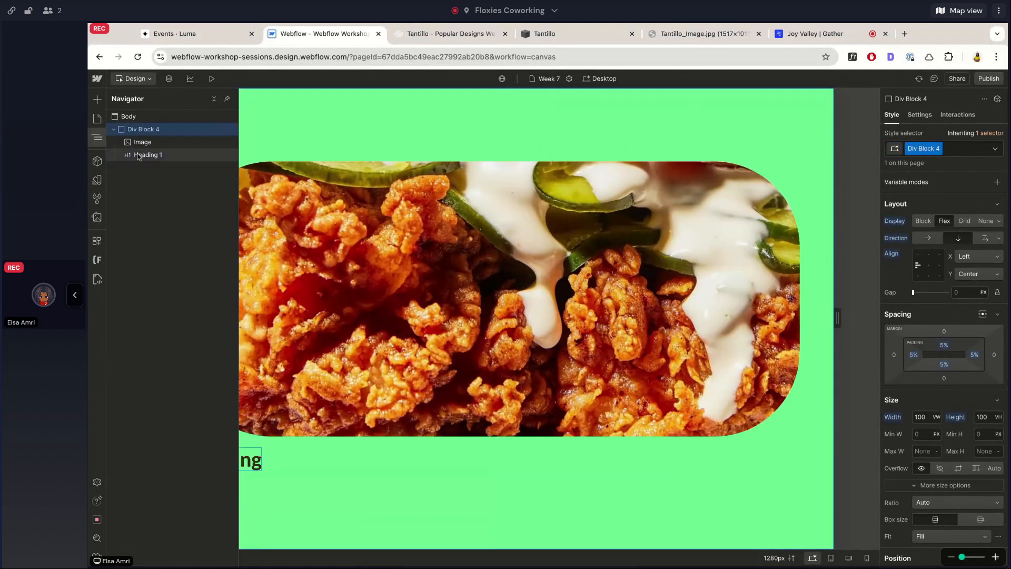
# Check the Tantillo title, and set the heading's font size to 10 rem and line height to 1.2.
pyautogui.click(148, 154)
pyautogui.click(454, 36)
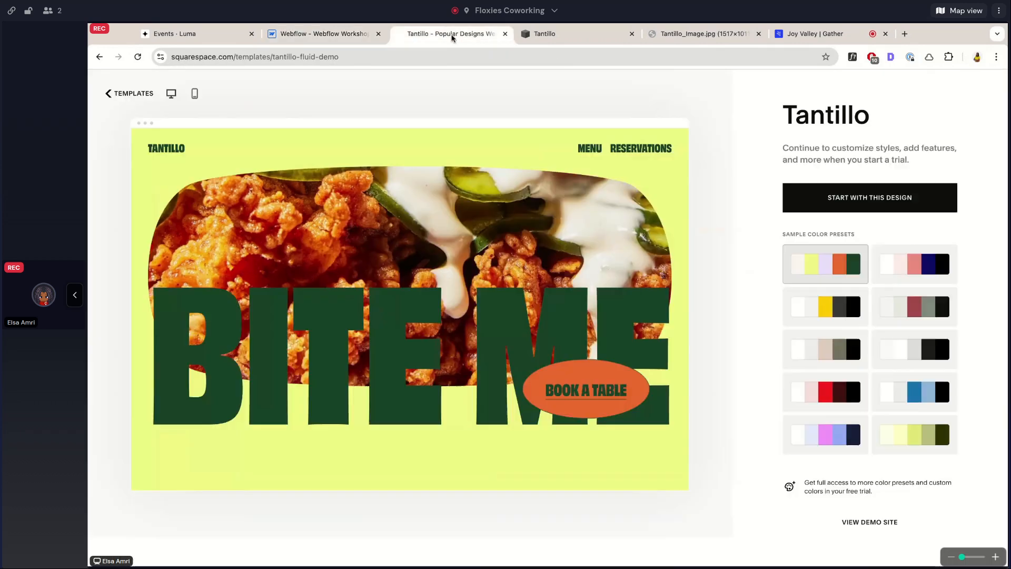
pyautogui.click(383, 26)
pyautogui.click(920, 272)
pyautogui.write('10')
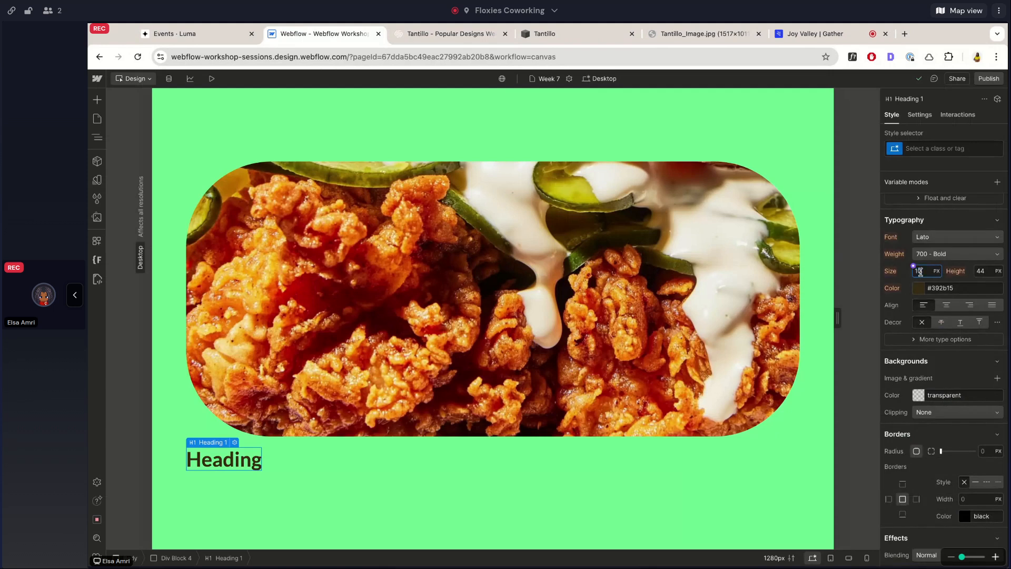
pyautogui.write('rem')
pyautogui.press('Return')
pyautogui.click(985, 272)
pyautogui.write('1.2')
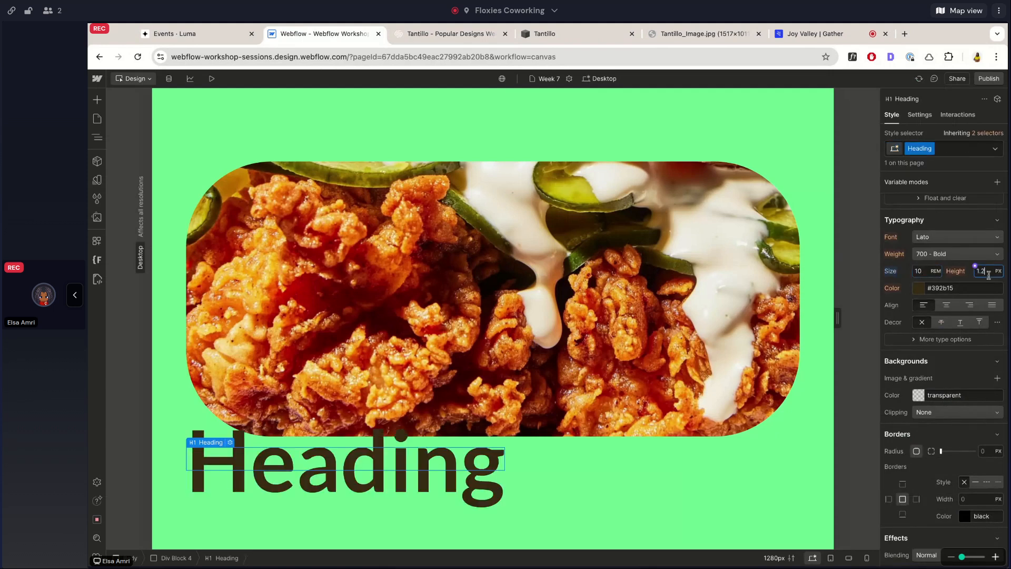
pyautogui.press('Return')
# Set the heading's weight to 900 - Black and its font to Changa One.
pyautogui.click(943, 254)
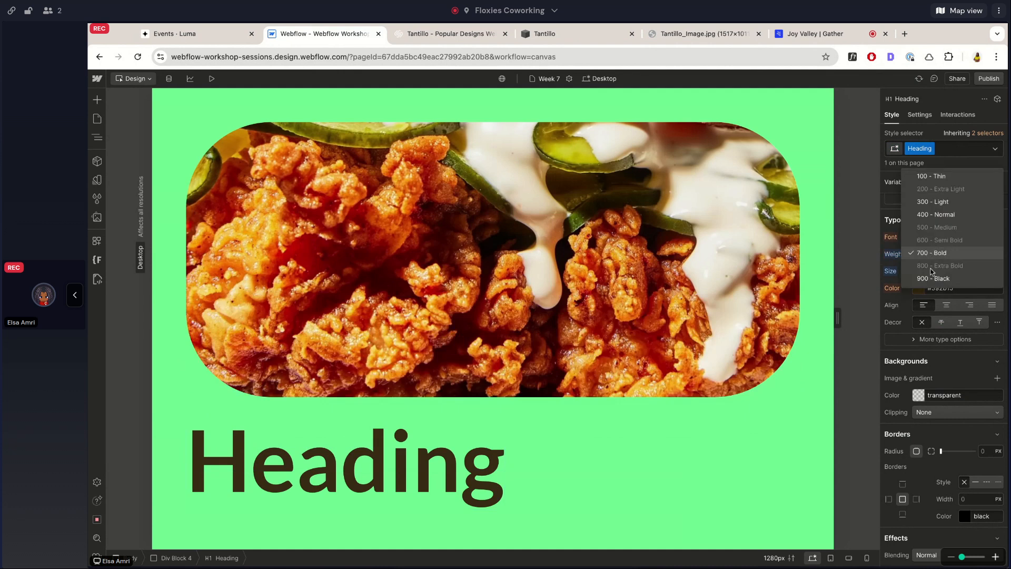
pyautogui.click(935, 277)
pyautogui.click(922, 238)
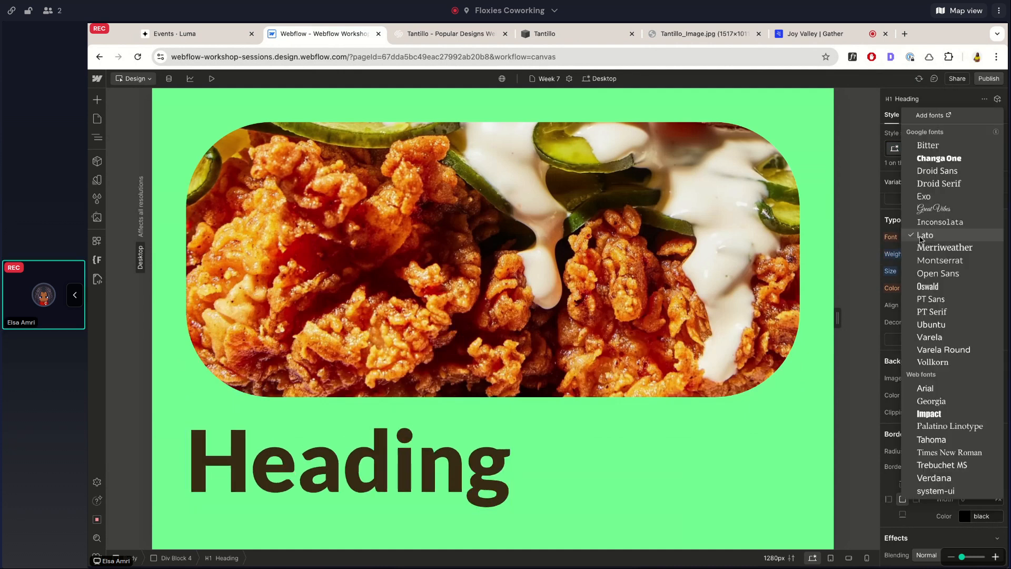
pyautogui.click(939, 159)
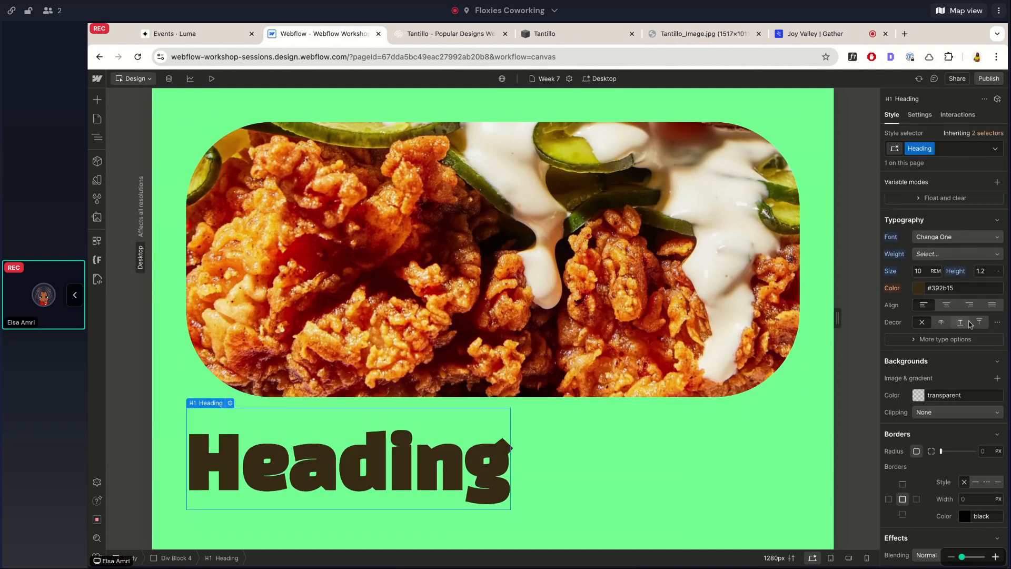
# Increase the heading's font size to 13 rem and replace its text with "BITE ME".
pyautogui.click(928, 334)
pyautogui.press('Up')
pyautogui.press('Up')
pyautogui.press('Up')
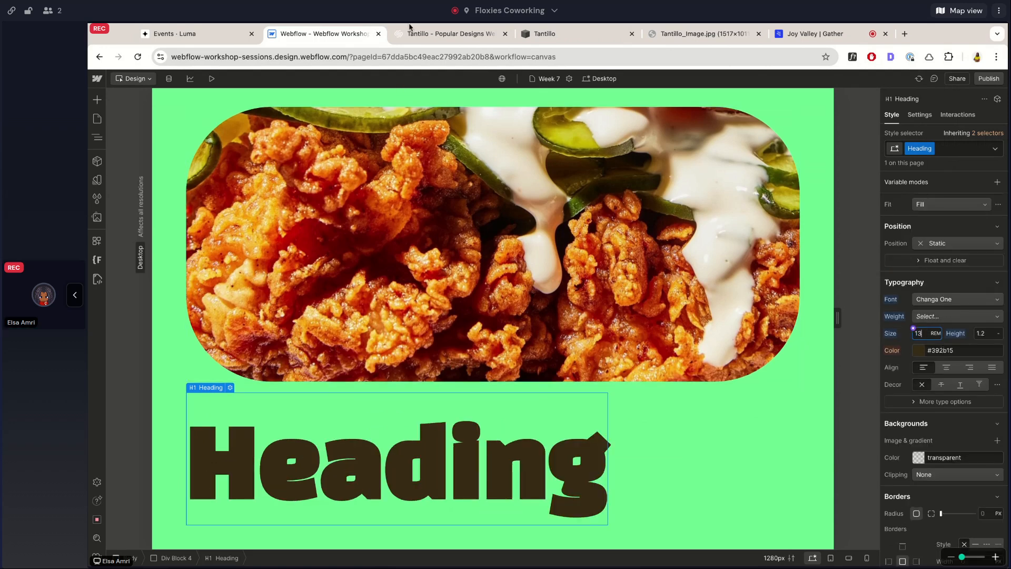
pyautogui.doubleClick(388, 465)
pyautogui.write('BITE ME')
pyautogui.press('Escape')
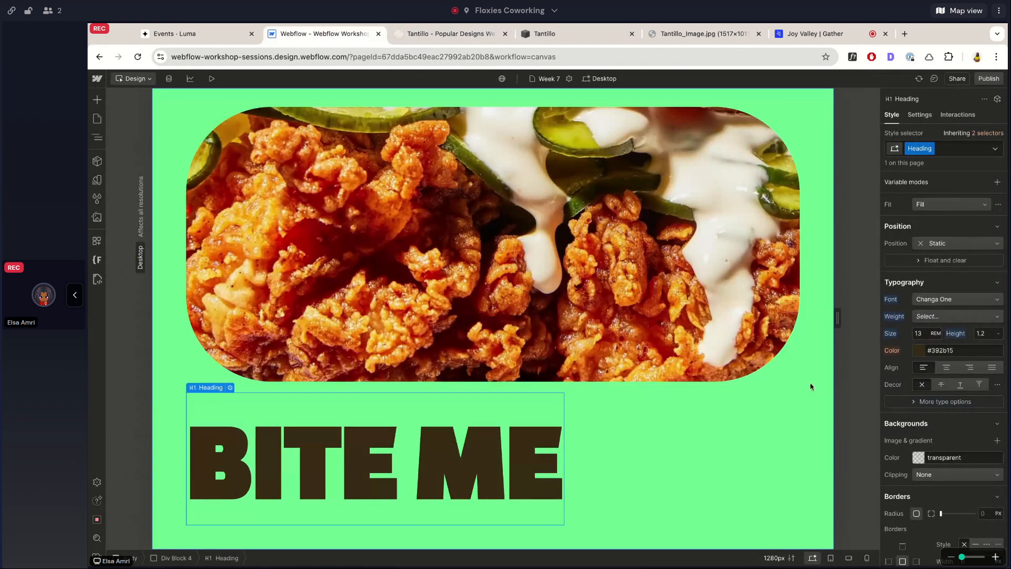
# Align the vertical flex content of Div Block 4 to Center horizontally and Top vertically.
pyautogui.press('Up')
pyautogui.scroll(4, 933, 237)
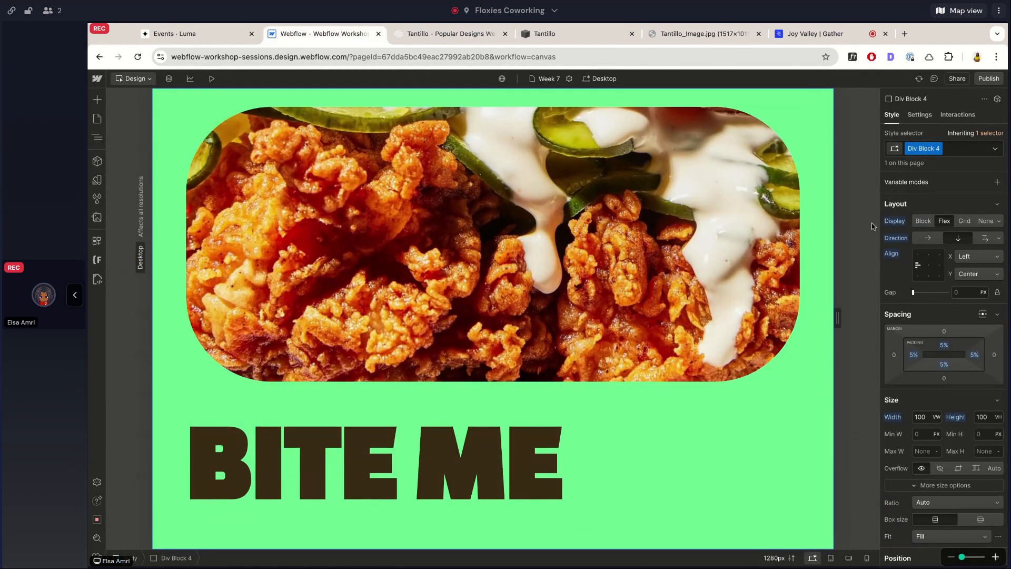
pyautogui.click(929, 258)
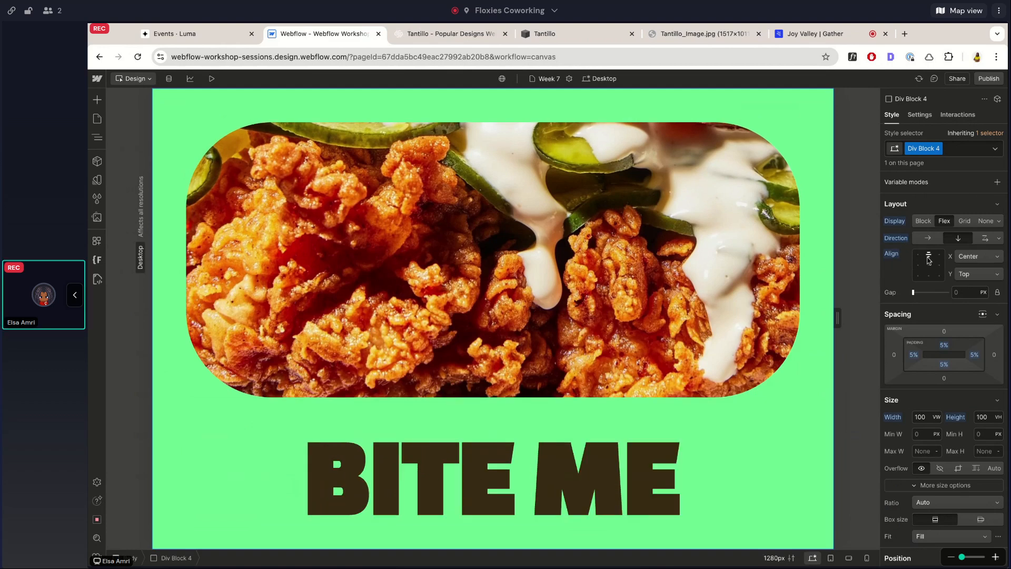
# Set the BITE ME heading's position type to Absolute.
pyautogui.click(618, 478)
pyautogui.scroll(-5, 938, 259)
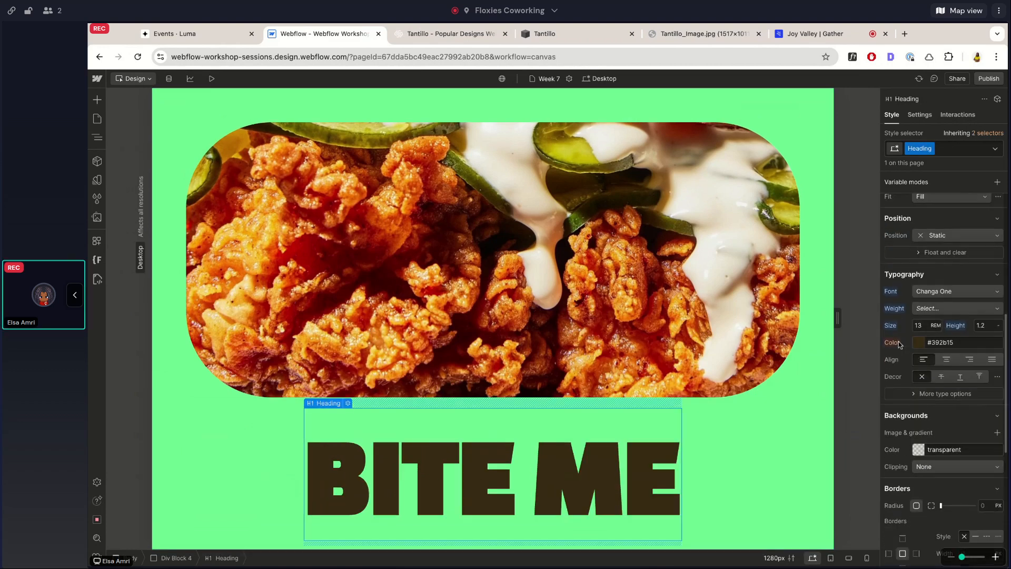
pyautogui.click(938, 259)
pyautogui.click(940, 286)
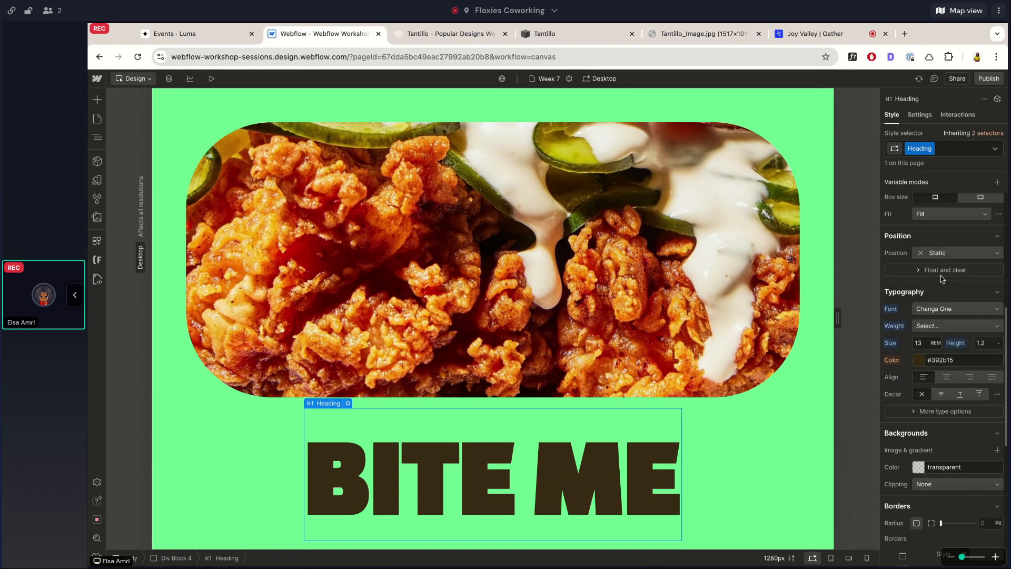
# Open the Navigator and pin it beside the canvas.
pyautogui.click(98, 139)
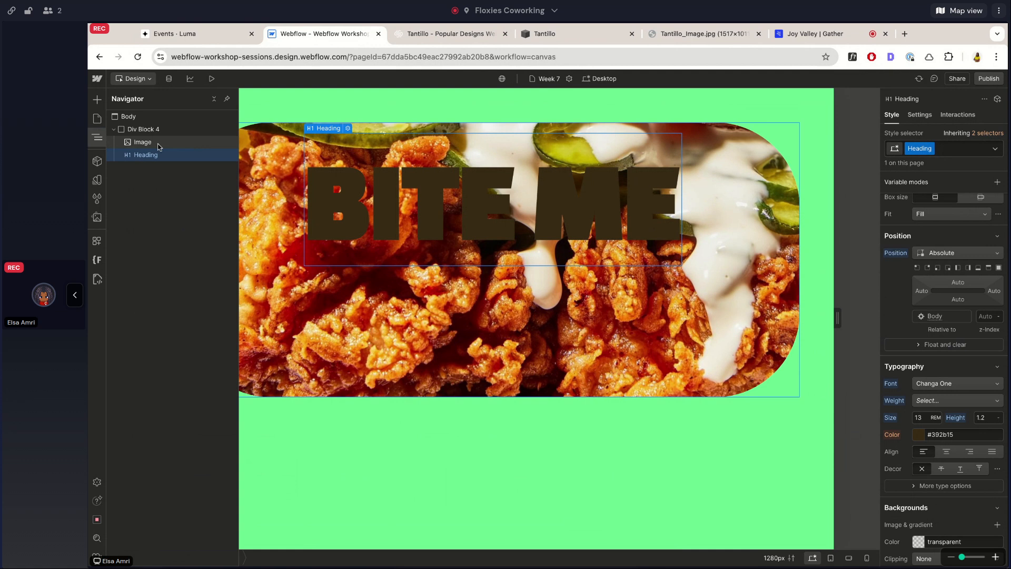
pyautogui.click(96, 137)
pyautogui.click(96, 137)
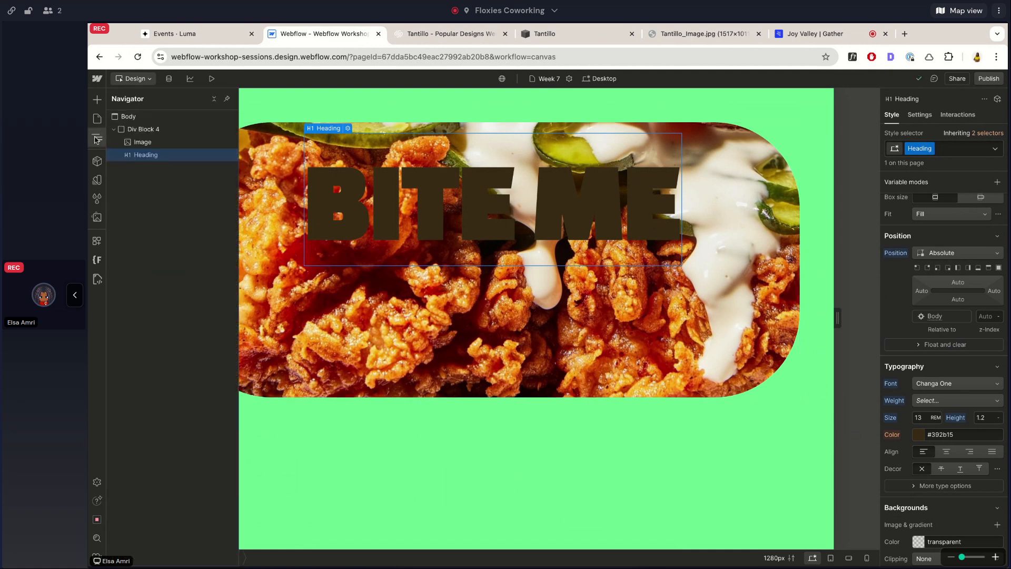
pyautogui.click(226, 99)
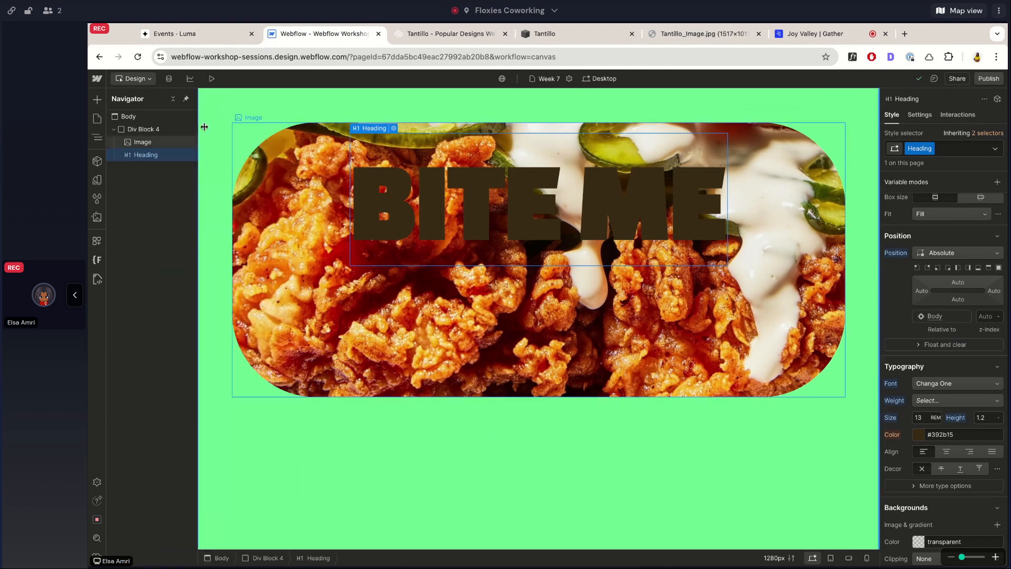
# Narrow the canvas to a width of 1168 px to check how the image and heading adapt.
pyautogui.moveTo(198, 176); pyautogui.dragTo(227, 176)
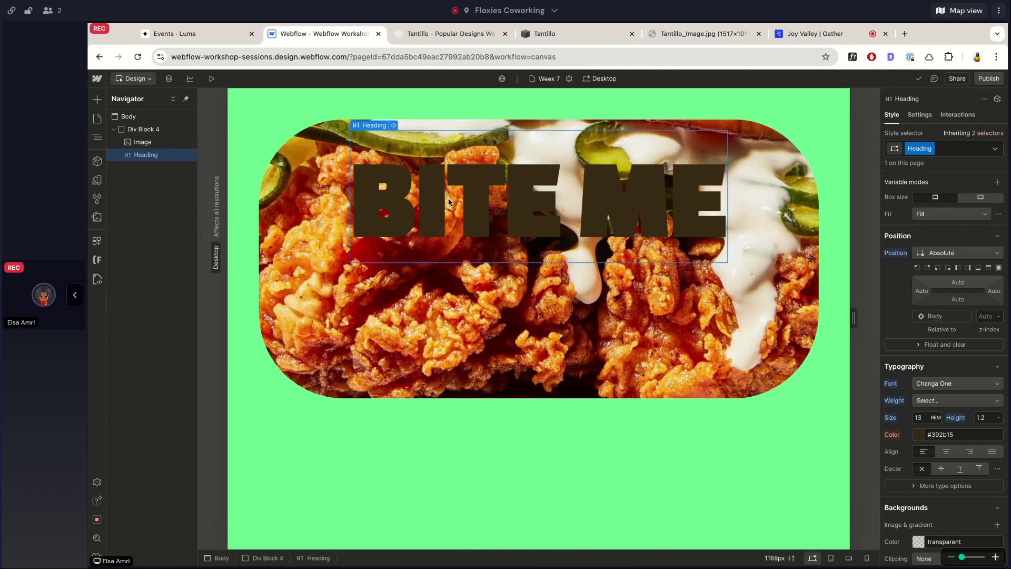
pyautogui.scroll(-1, 904, 311)
pyautogui.scroll(1, 905, 310)
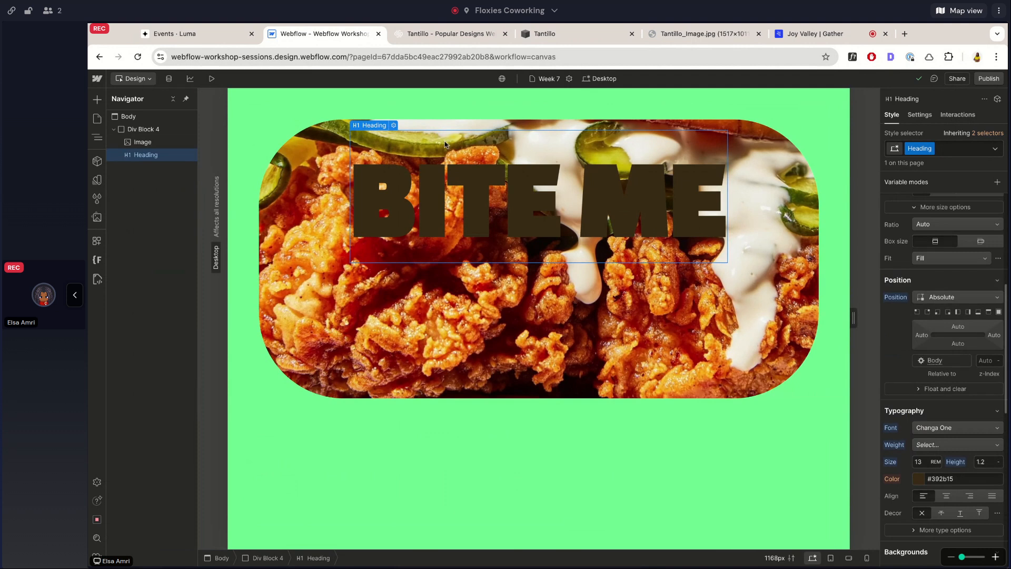
# Set the position type of Div Block 4 to Relative.
pyautogui.click(136, 129)
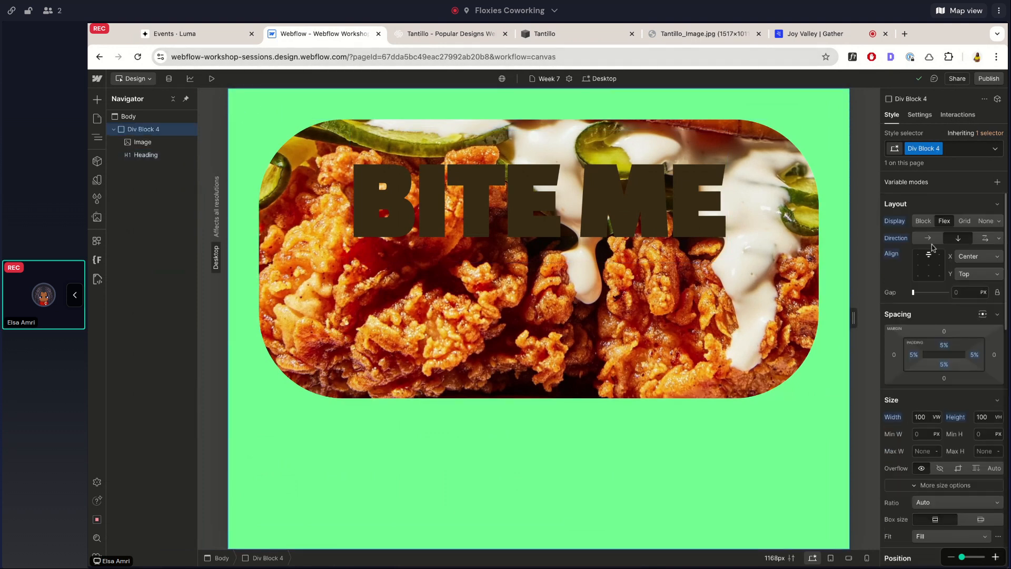
pyautogui.scroll(-2, 926, 251)
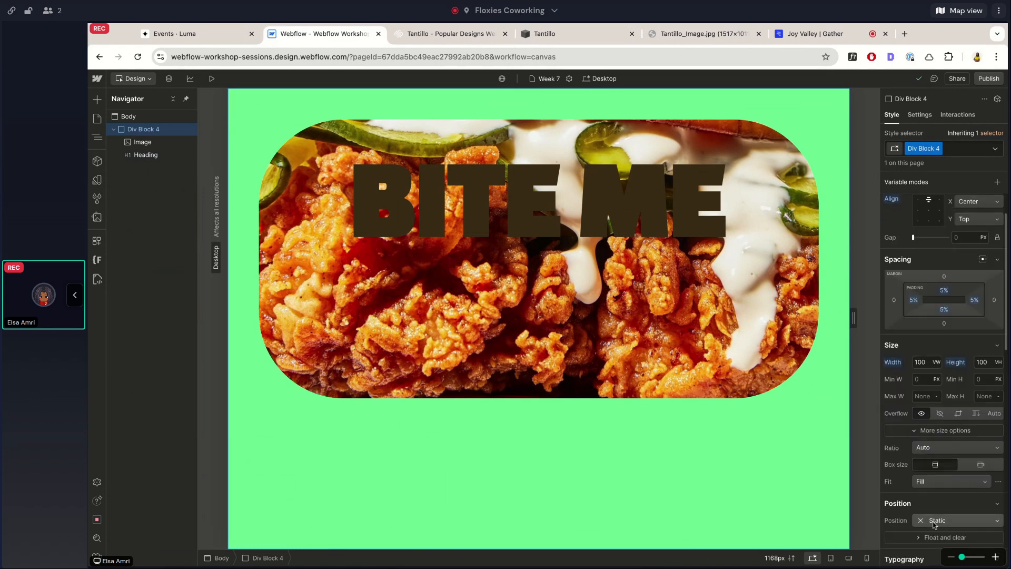
pyautogui.click(934, 521)
pyautogui.click(937, 469)
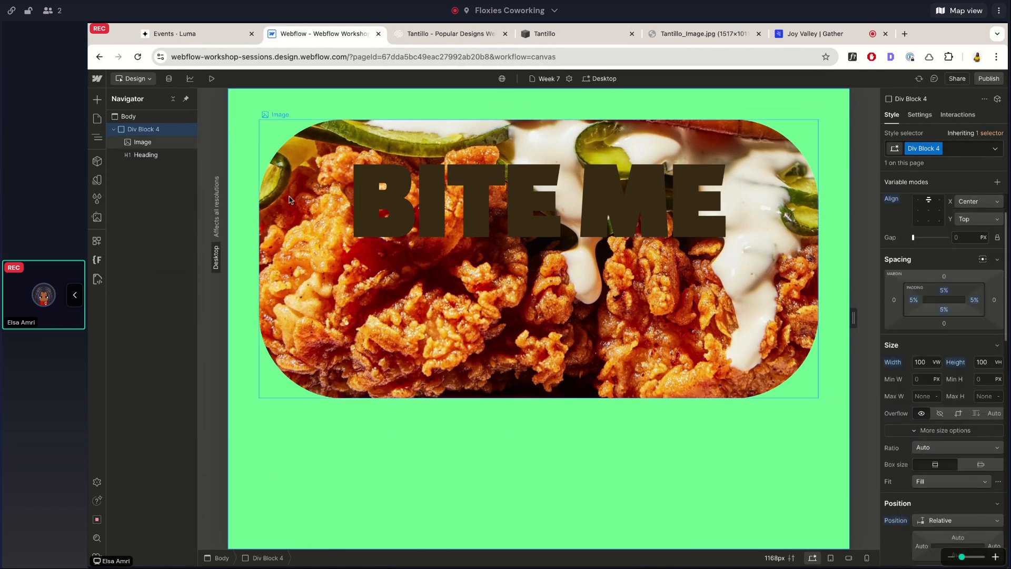
# Set the absolutely positioned BITE ME heading's top offset to 50%.
pyautogui.click(145, 155)
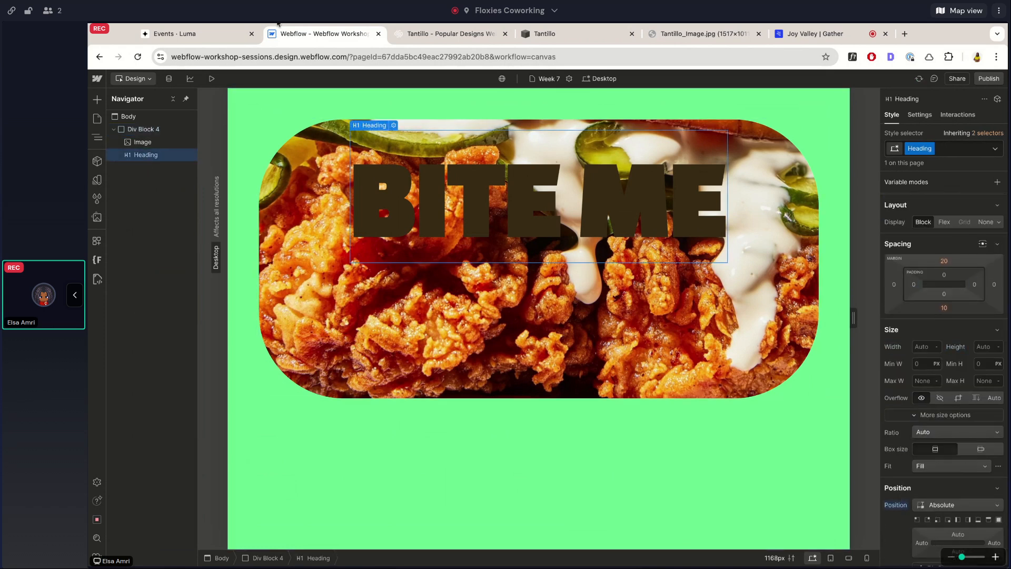
pyautogui.click(412, 39)
pyautogui.click(323, 34)
pyautogui.scroll(-3, 960, 441)
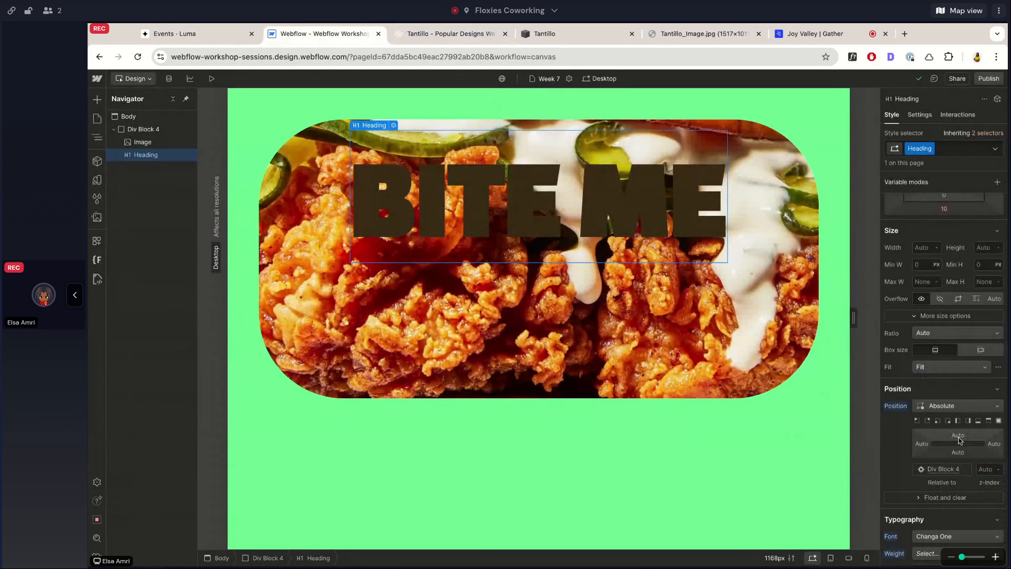
pyautogui.click(958, 438)
pyautogui.write('50%')
pyautogui.press('Return')
# Set the heading's font size to 25 vw so that it scales with the viewport width.
pyautogui.scroll(-4, 917, 515)
pyautogui.click(924, 355)
pyautogui.write('10')
pyautogui.press('BackSpace')
pyautogui.press('BackSpace')
pyautogui.write('23vw')
pyautogui.press('Up')
pyautogui.press('Up')
pyautogui.press('Return')
# Reduce the heading's top offset to 45%.
pyautogui.scroll(1, 956, 297)
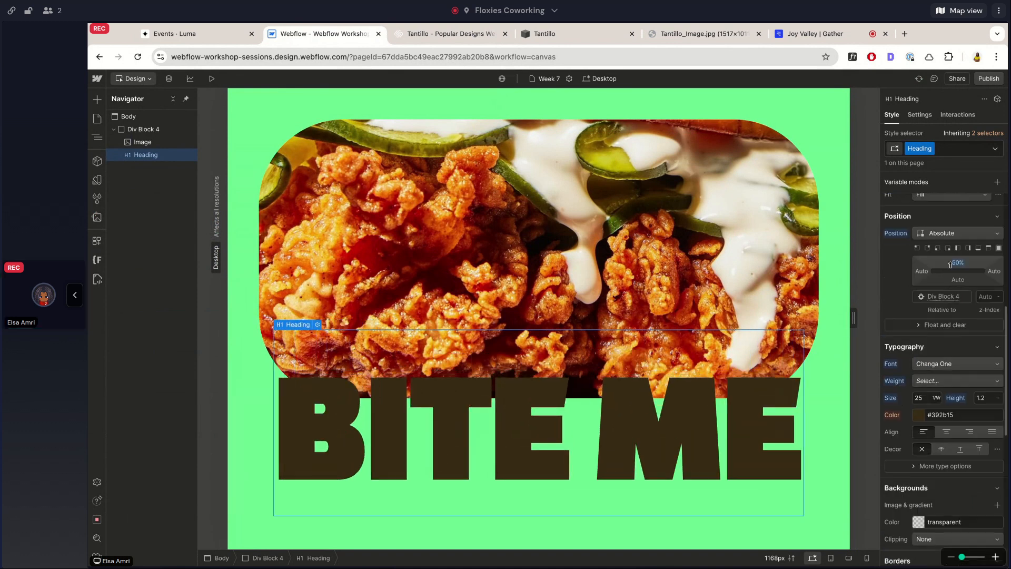
pyautogui.click(952, 275)
pyautogui.hotkey('shift', 'Down')
pyautogui.press('Up')
pyautogui.press('Up')
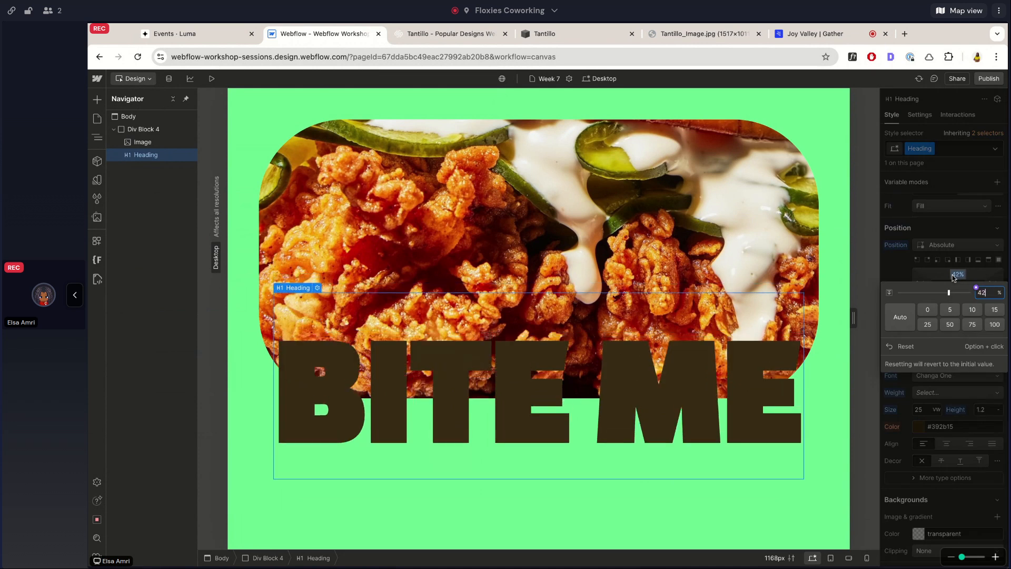
pyautogui.press('Up')
pyautogui.press('Up')
pyautogui.press('Up')
# Preview the page, widen the view to 1342 px to check the heading's scaling, and return to the design canvas.
pyautogui.click(207, 82)
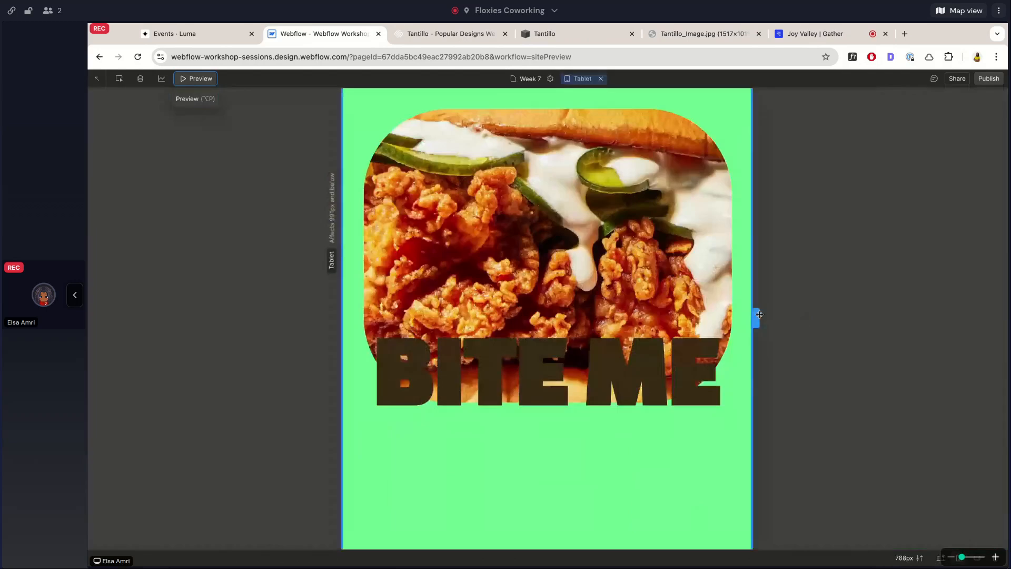
pyautogui.moveTo(759, 315); pyautogui.dragTo(905, 314)
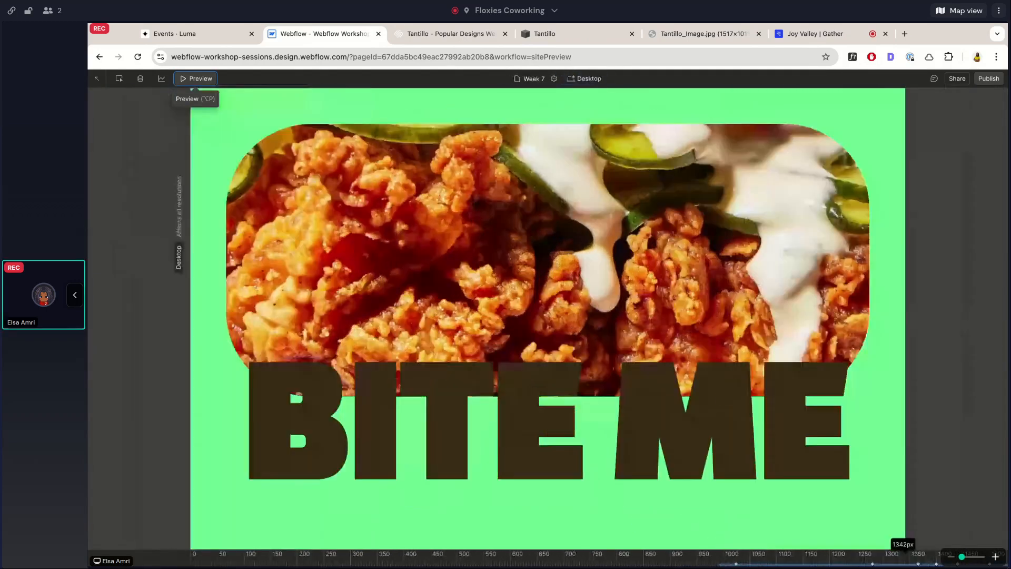
pyautogui.click(192, 79)
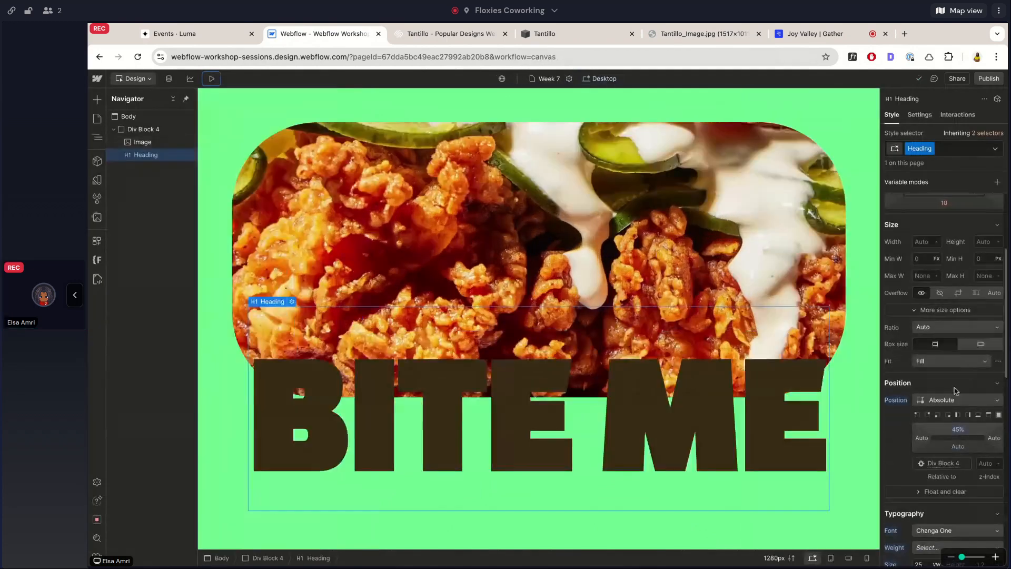
# Lower the heading's top offset to 40%.
pyautogui.click(958, 430)
pyautogui.press('Down')
pyautogui.press('Down')
pyautogui.press('Down')
pyautogui.press('Down')
pyautogui.press('Down')
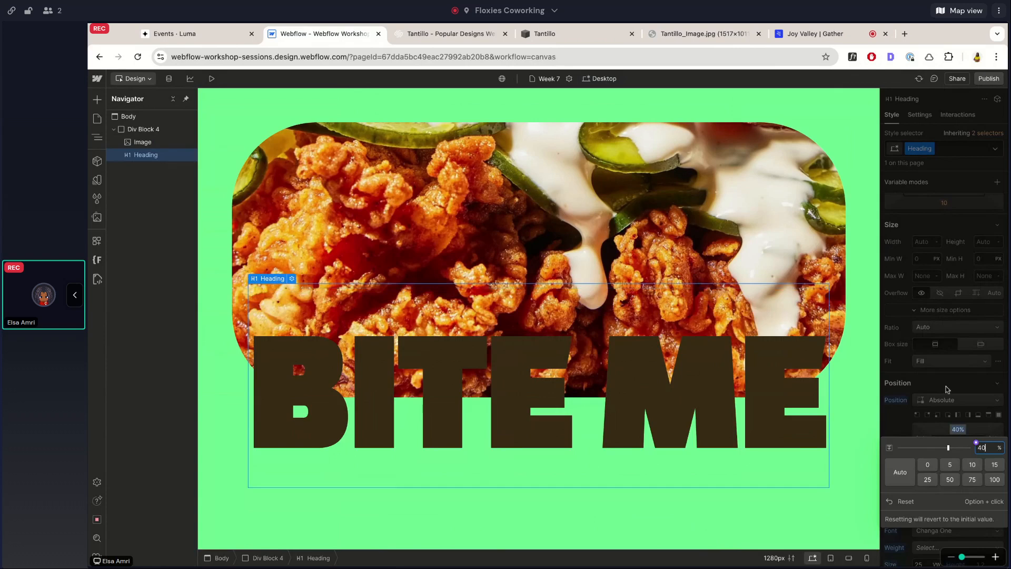
pyautogui.press('Return')
# Reduce the heading's font size to 23 vw.
pyautogui.scroll(-2, 943, 422)
pyautogui.click(927, 456)
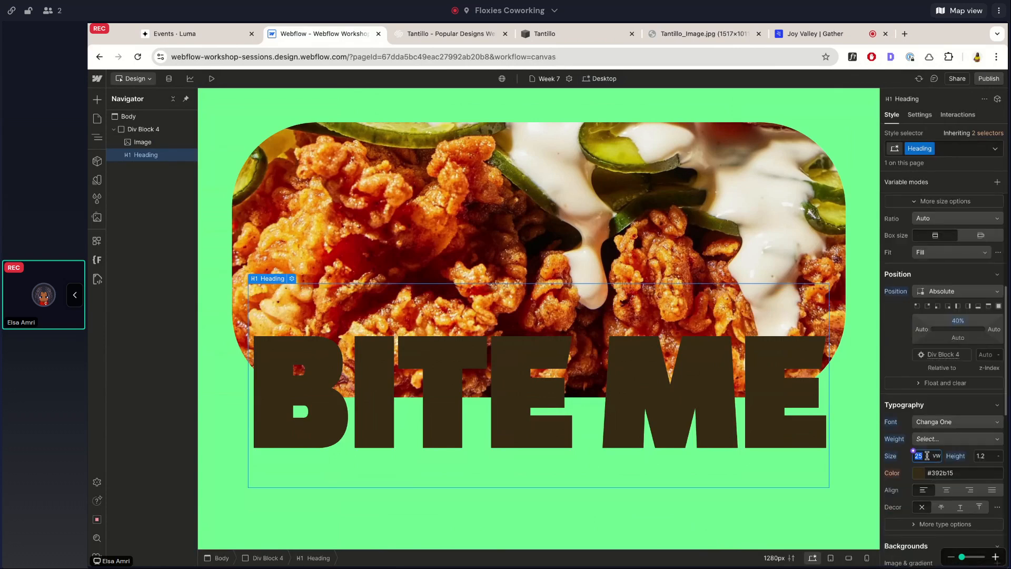
pyautogui.press('Down')
pyautogui.press('Down')
# Apply the primary purple color variable to the BITE ME heading text.
pyautogui.scroll(-5, 927, 437)
pyautogui.scroll(3, 927, 423)
pyautogui.click(906, 350)
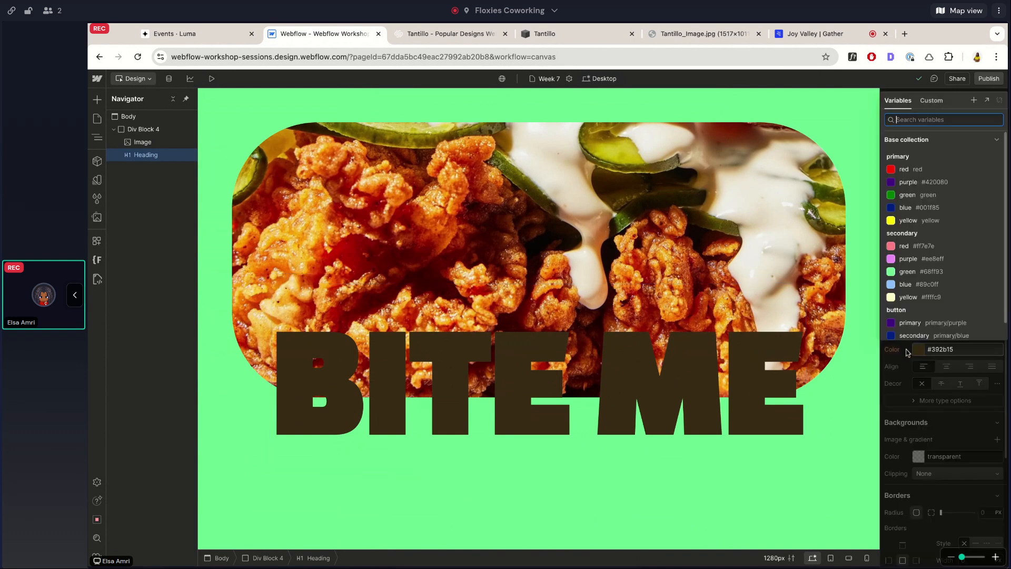
pyautogui.click(917, 205)
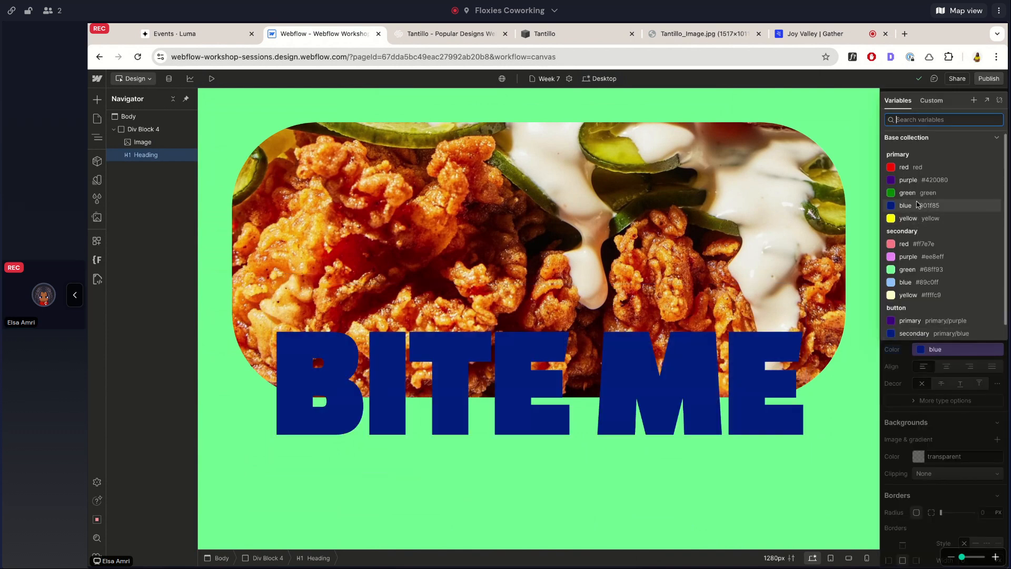
pyautogui.click(918, 179)
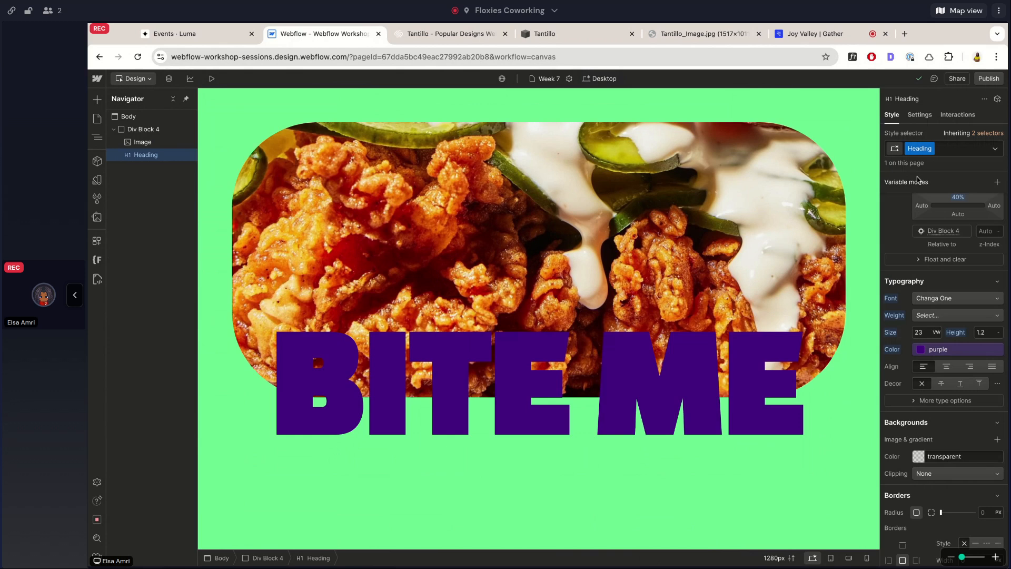
# Compare the layered image and heading with the Squarespace Tantillo template, including its overlapping button, and review the heading's style settings.
pyautogui.click(432, 35)
pyautogui.click(315, 34)
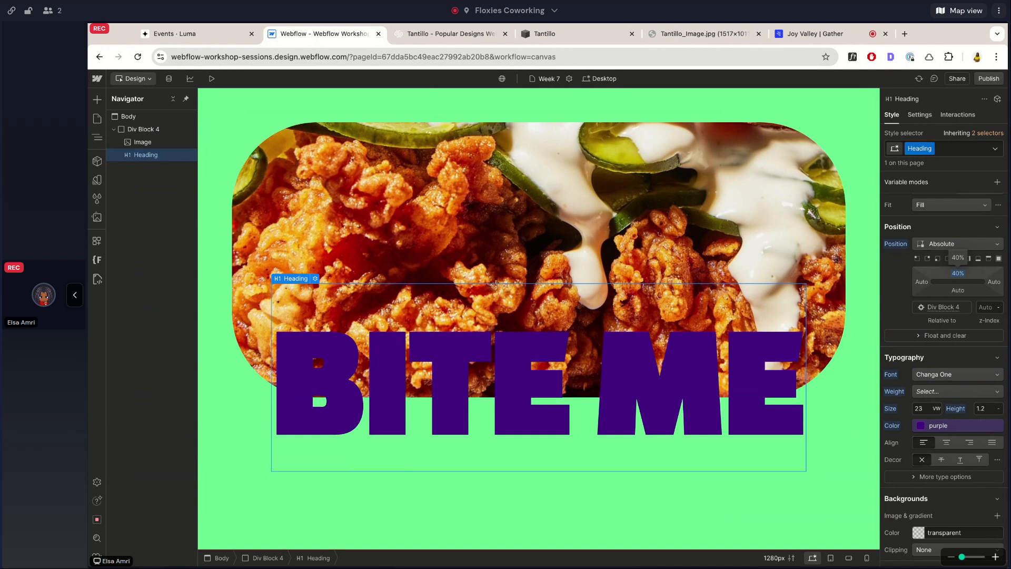
pyautogui.click(450, 33)
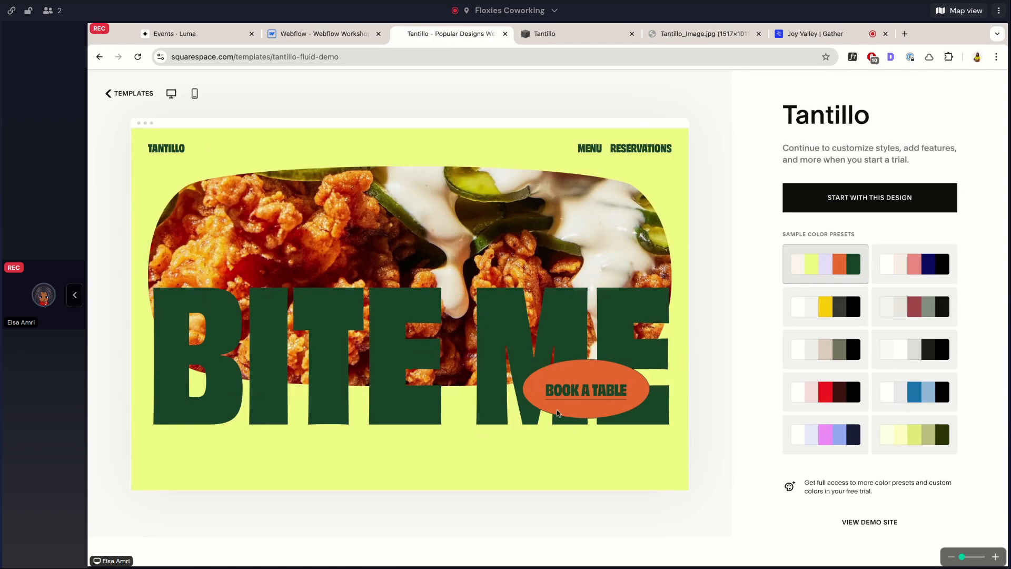
pyautogui.click(333, 41)
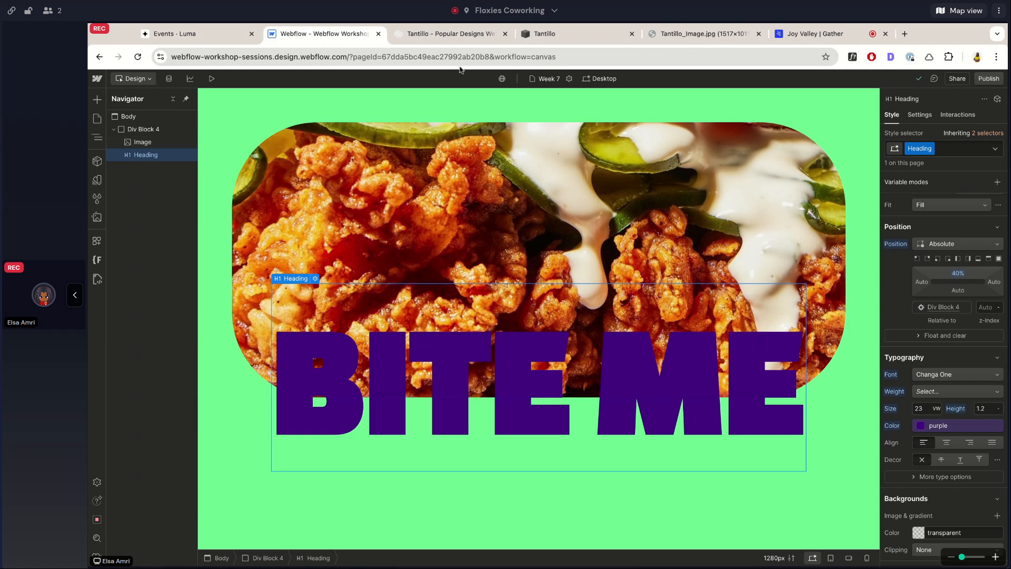
pyautogui.click(443, 35)
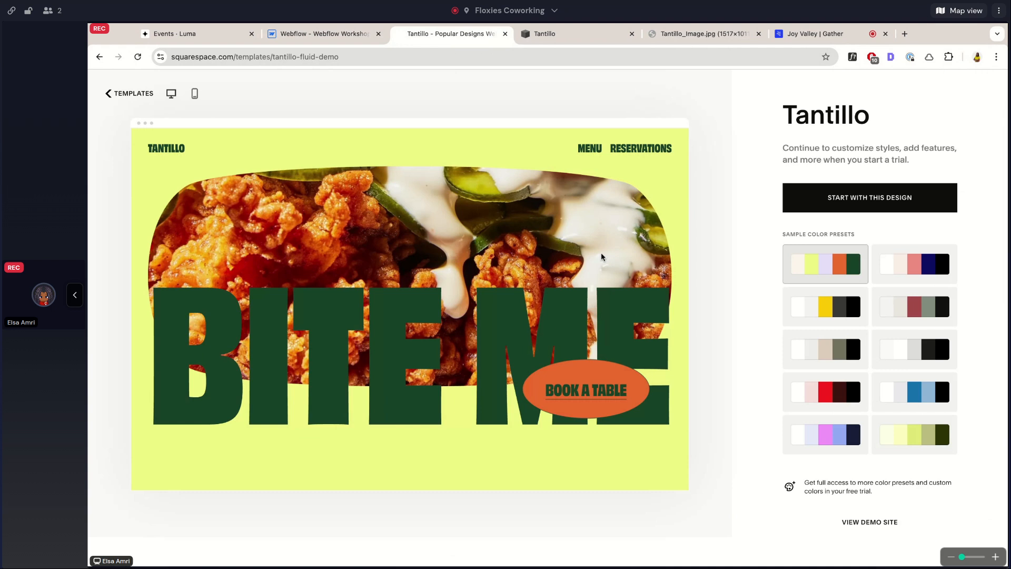
pyautogui.click(331, 33)
pyautogui.scroll(1, 959, 249)
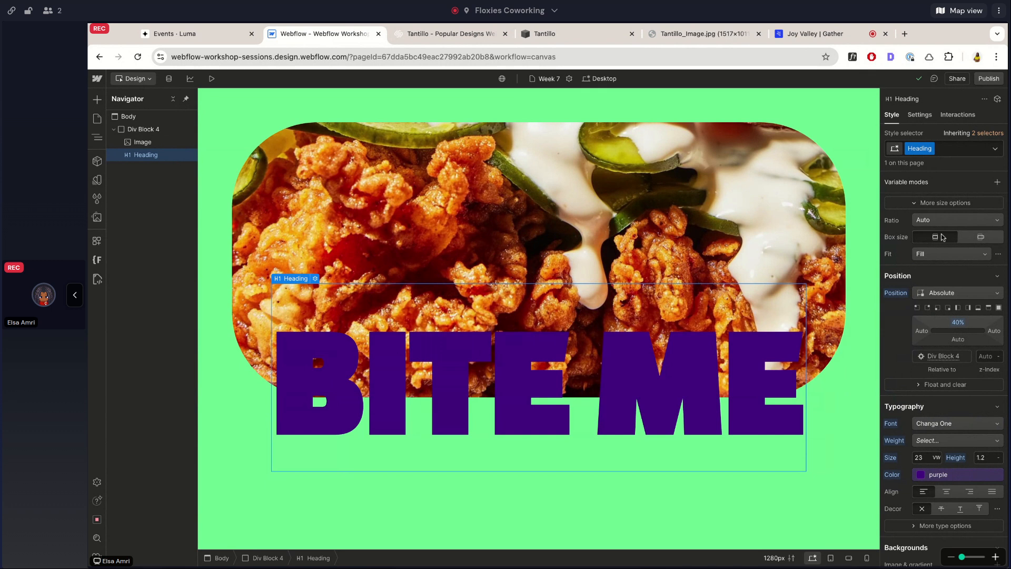
pyautogui.scroll(3, 943, 237)
pyautogui.scroll(1, 943, 237)
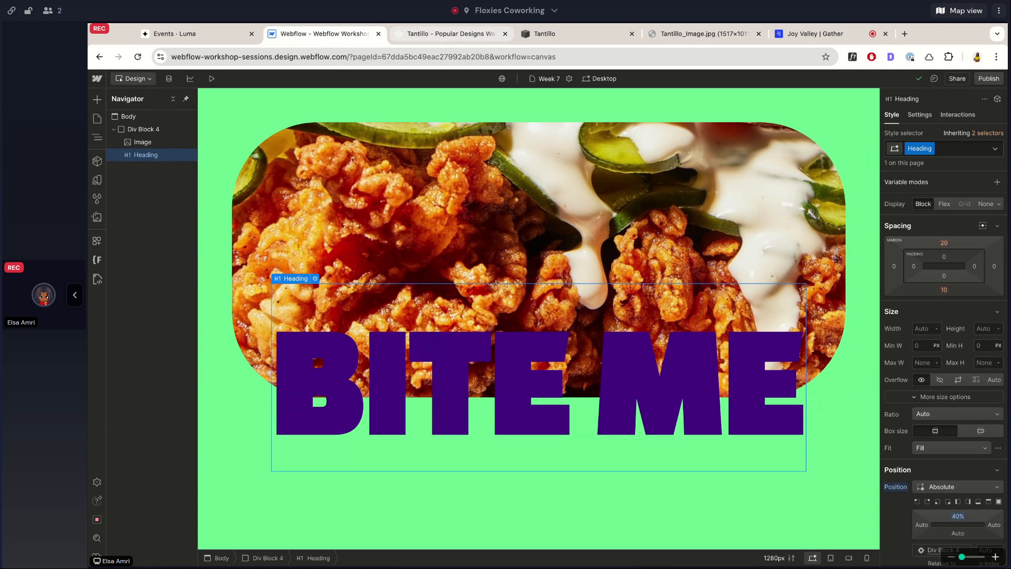
# Wrap the BITE ME heading in a new div block.
pyautogui.rightClick(161, 154)
pyautogui.moveTo(232, 195)
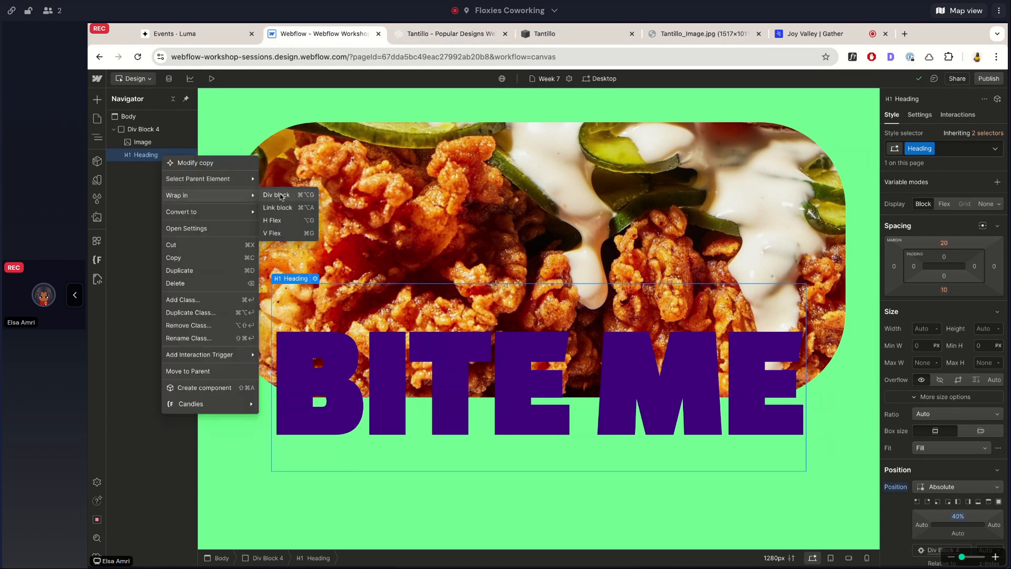
pyautogui.click(281, 195)
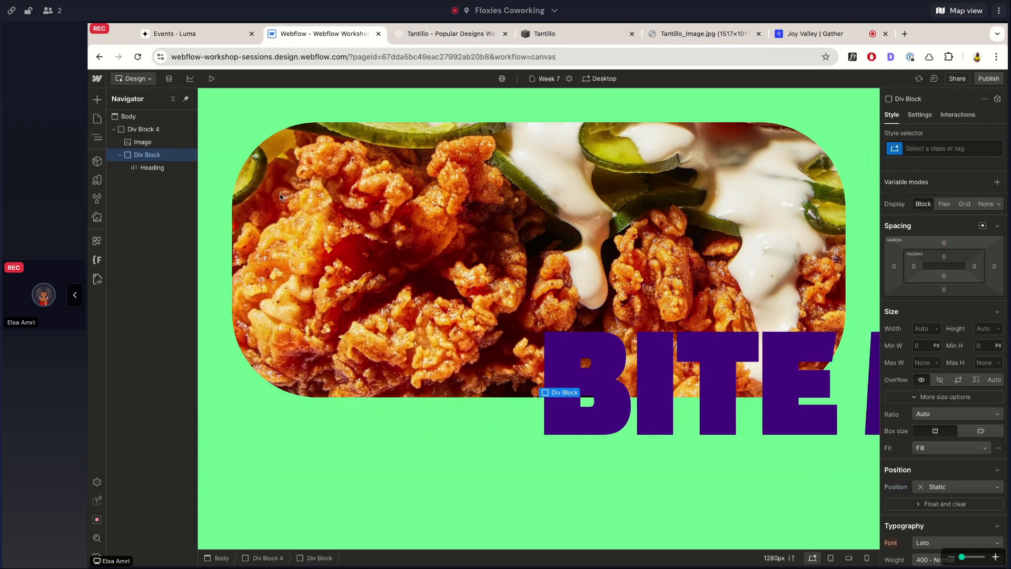
# Reset the heading's position type to its default, Static.
pyautogui.click(153, 167)
pyautogui.scroll(-3, 921, 372)
pyautogui.keyDown('alt'); pyautogui.click(894, 341); pyautogui.keyUp('alt')
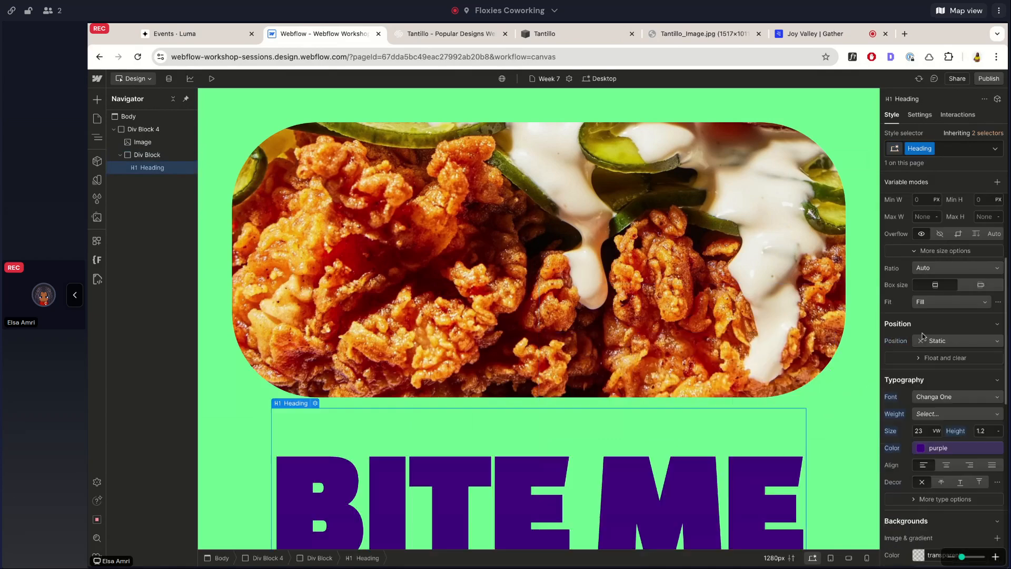
pyautogui.scroll(2, 943, 337)
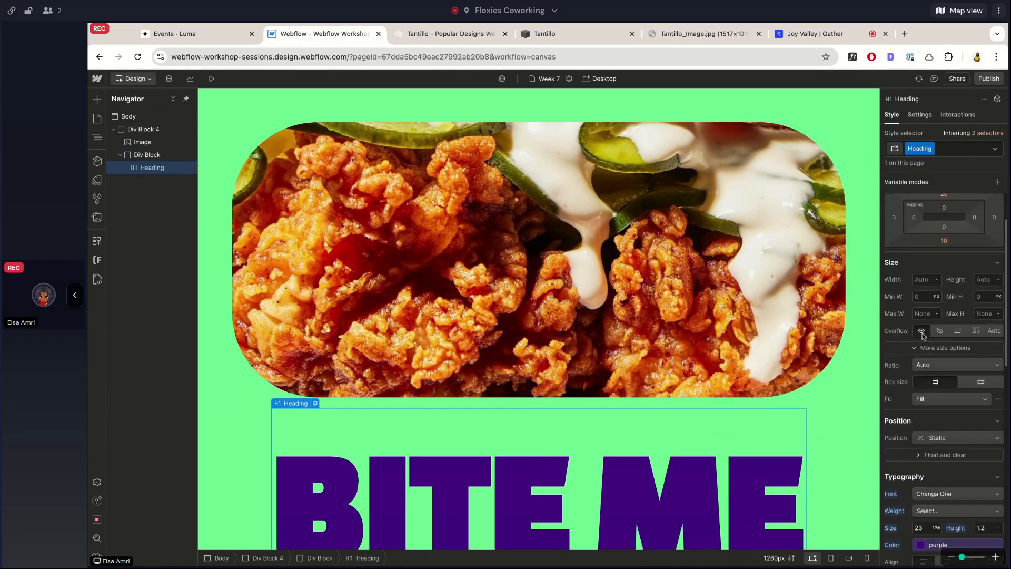
# Set the heading's wrapper div block to Absolute position with a top offset of 40%.
pyautogui.click(142, 157)
pyautogui.click(948, 425)
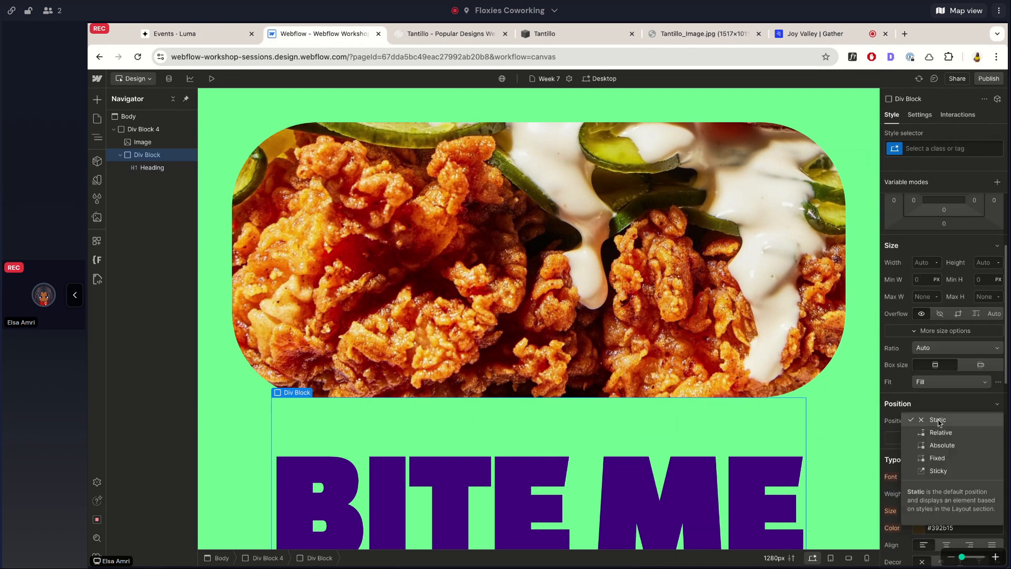
pyautogui.click(943, 448)
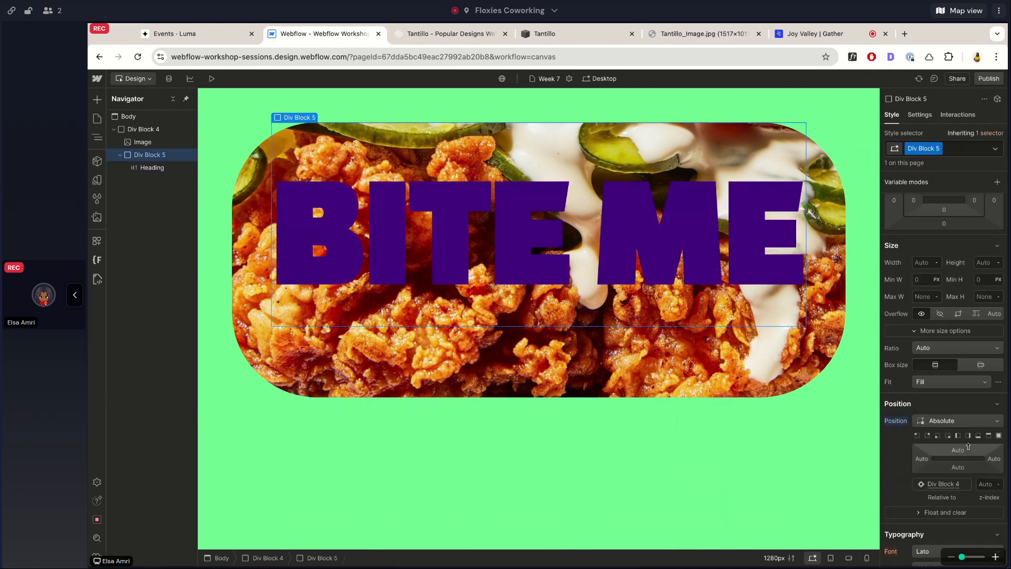
pyautogui.click(957, 451)
pyautogui.write('50%')
pyautogui.press('Return')
pyautogui.click(957, 453)
pyautogui.write('40')
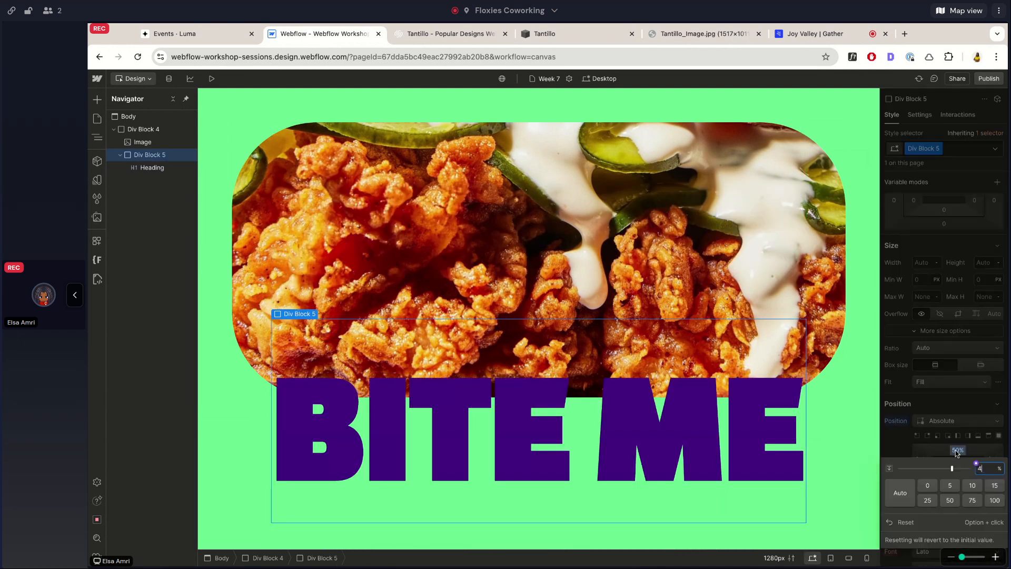
pyautogui.press('Return')
# Add a Button element below the heading inside Div Block 5.
pyautogui.hotkey('ctrl', 'e')
pyautogui.write('butt')
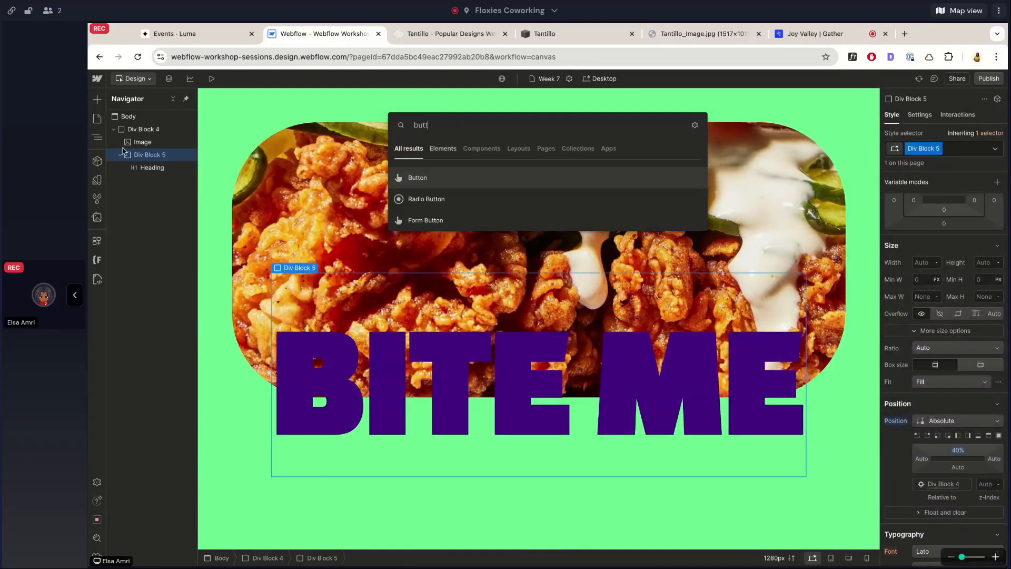
pyautogui.press('Return')
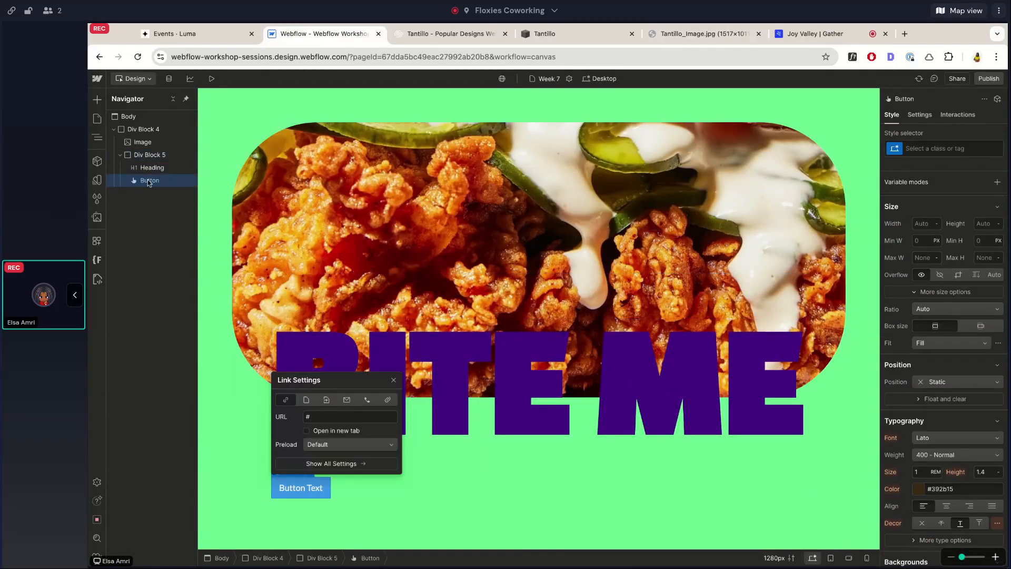
# Try moving the button out of Div Block 5 to directly after the image, and undo the move.
pyautogui.click(142, 154)
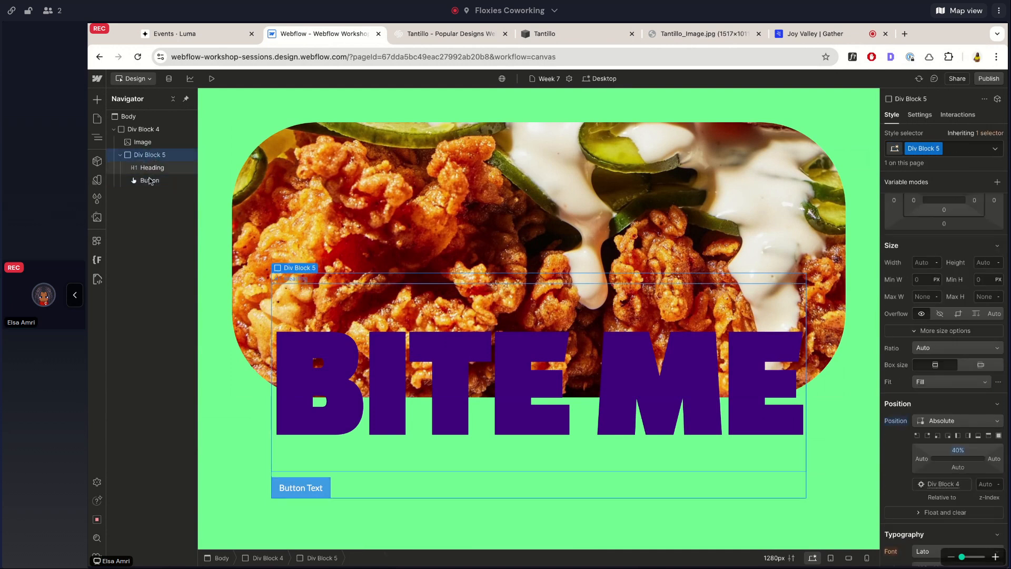
pyautogui.moveTo(150, 182); pyautogui.dragTo(150, 148)
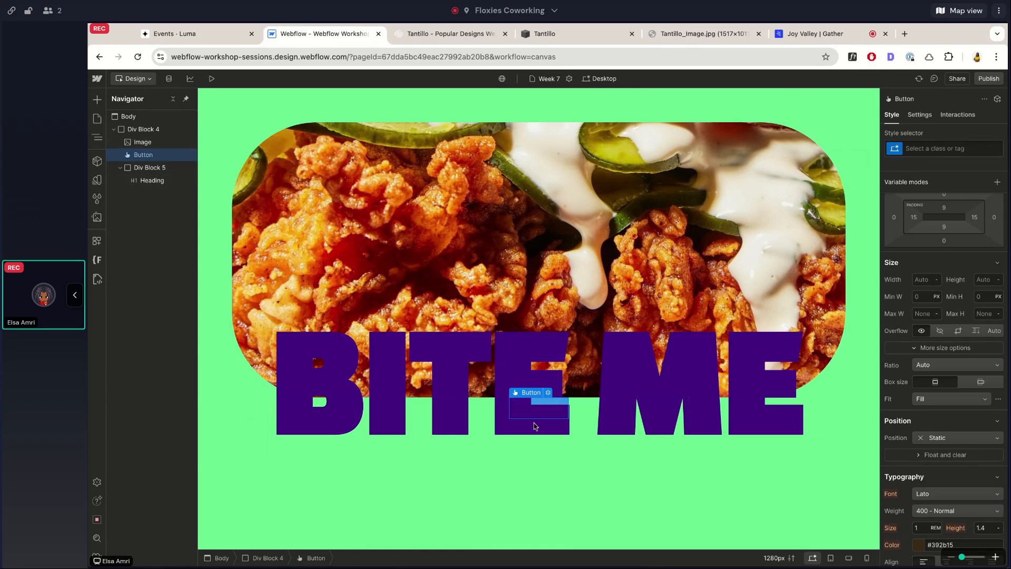
pyautogui.hotkey('ctrl', 'z')
# Set the button inside Div Block 5 to Absolute position using the bottom-right preset.
pyautogui.click(149, 155)
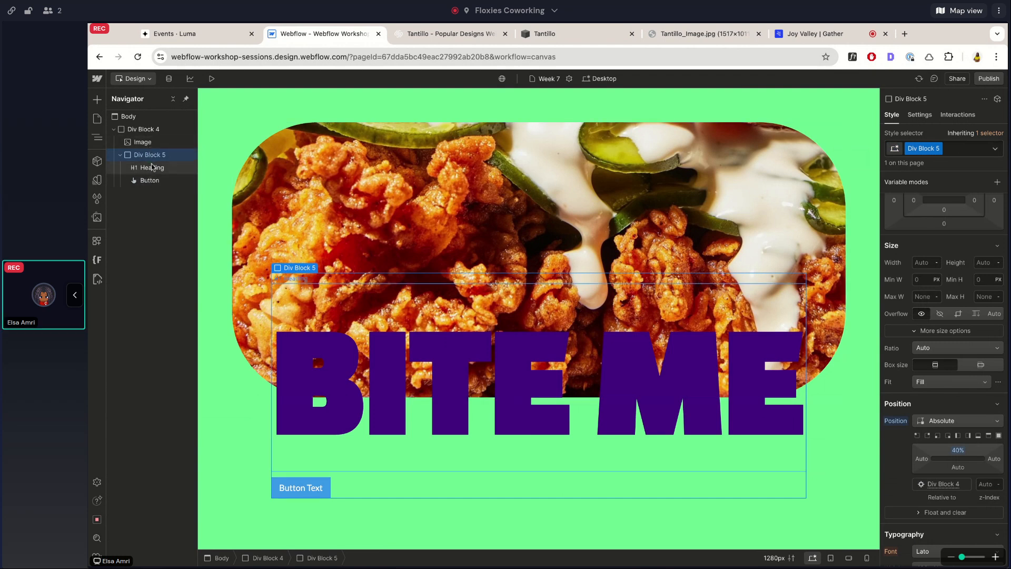
pyautogui.click(153, 168)
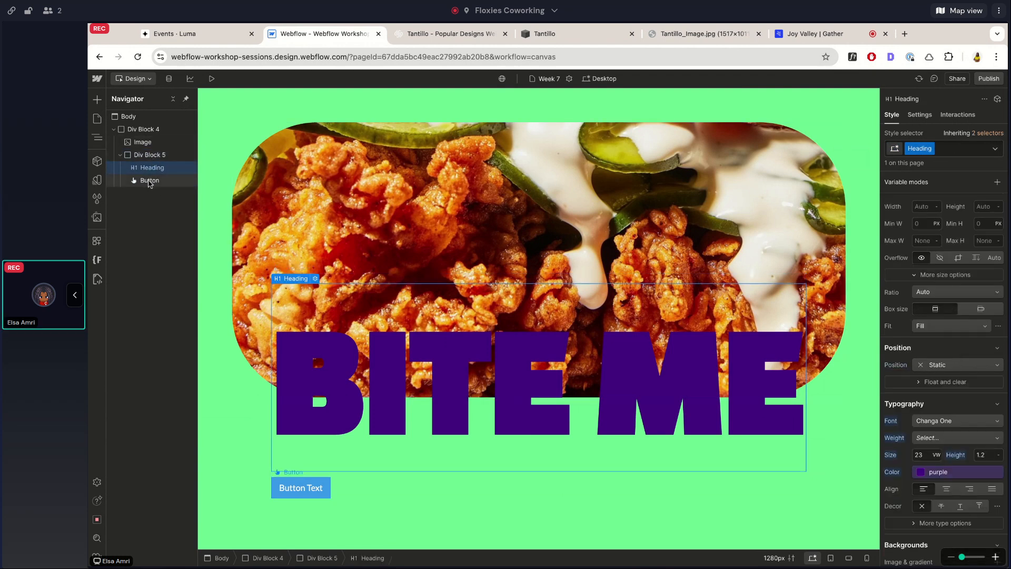
pyautogui.click(151, 181)
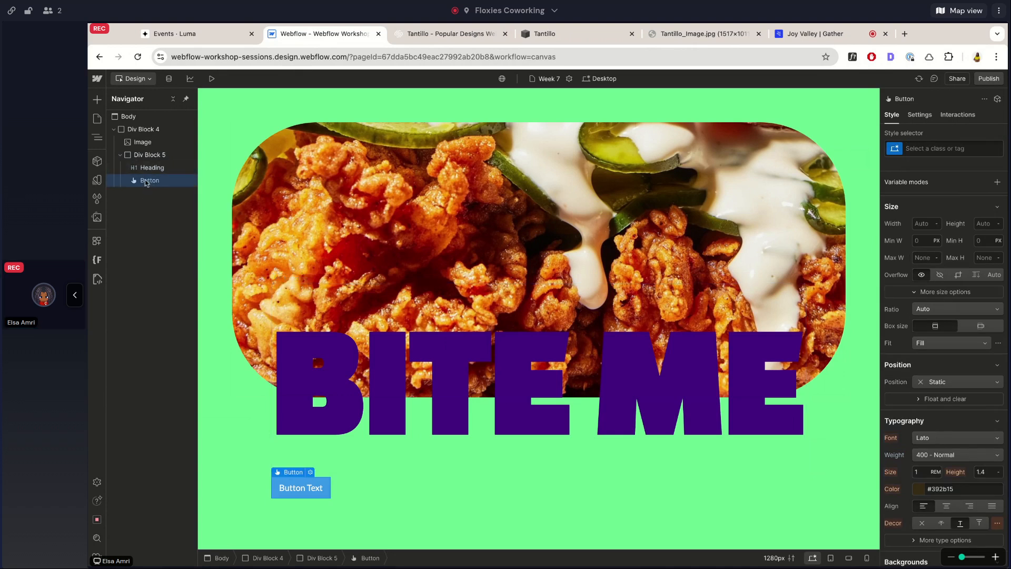
pyautogui.click(958, 382)
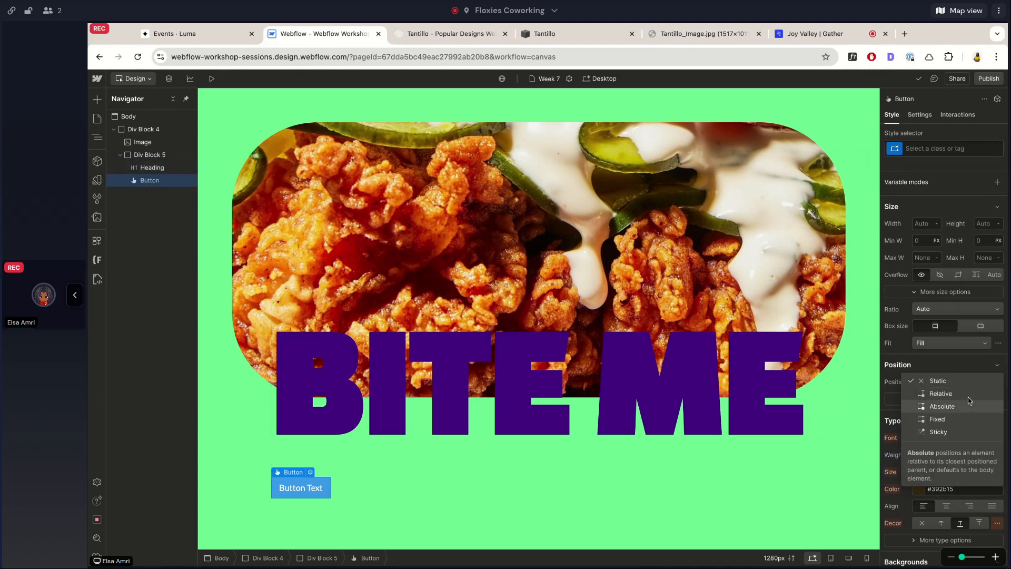
pyautogui.click(967, 408)
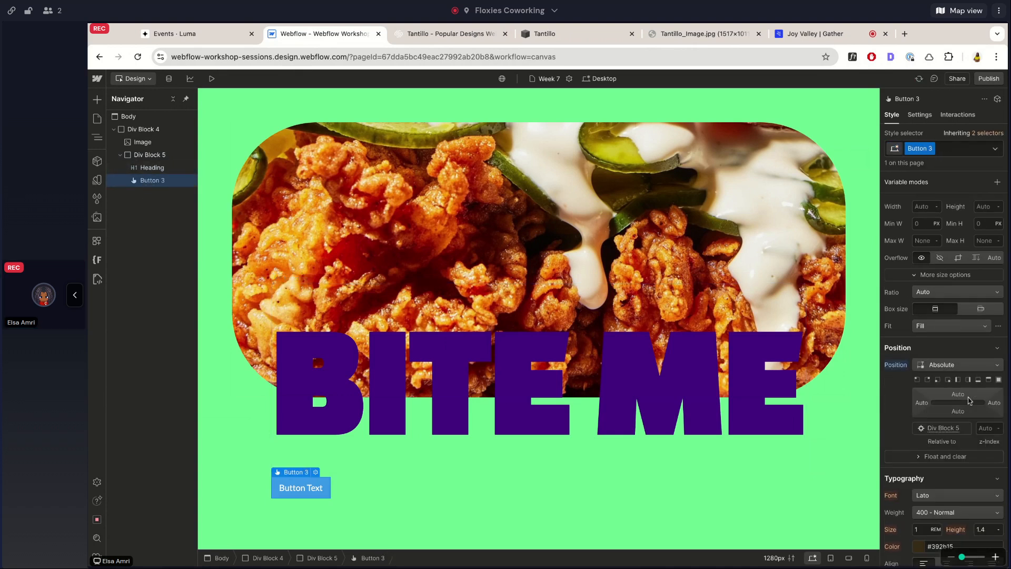
pyautogui.click(948, 379)
# Examine how Div Block 4, Div Block 5 and the button relate, and compare with the button's placement in the Squarespace Tantillo template.
pyautogui.click(156, 155)
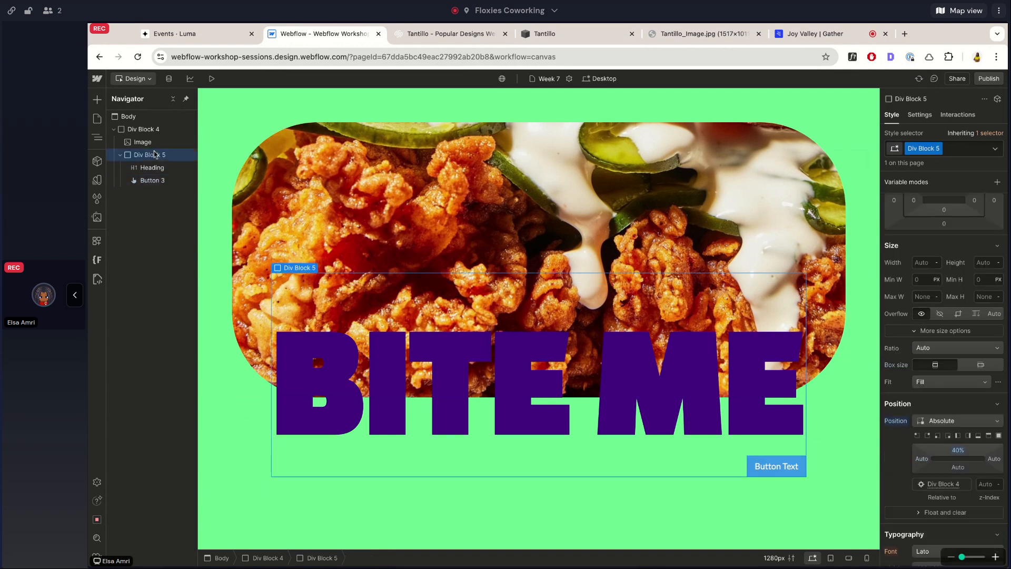
pyautogui.click(143, 154)
pyautogui.click(120, 155)
pyautogui.click(141, 130)
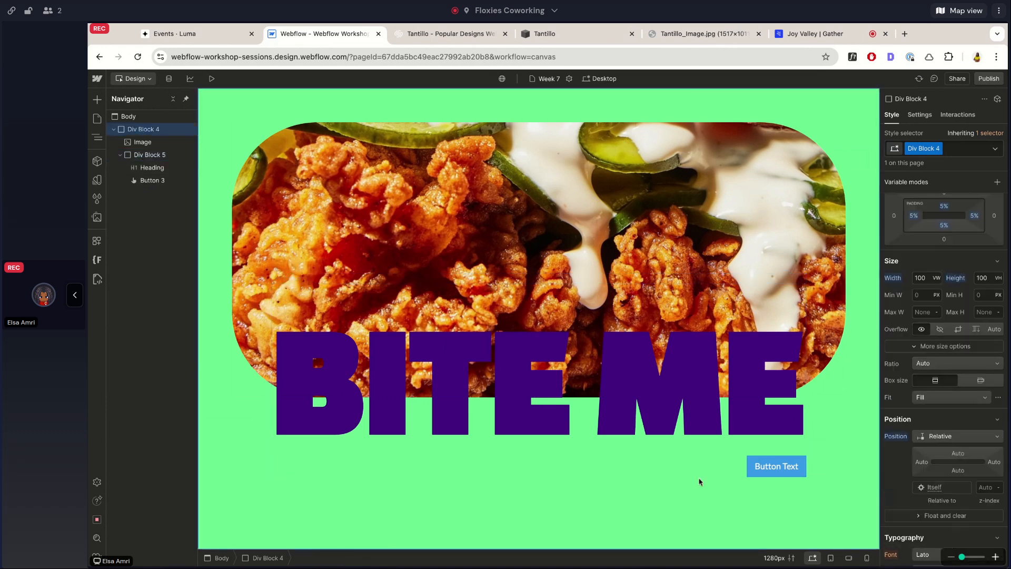
pyautogui.click(149, 180)
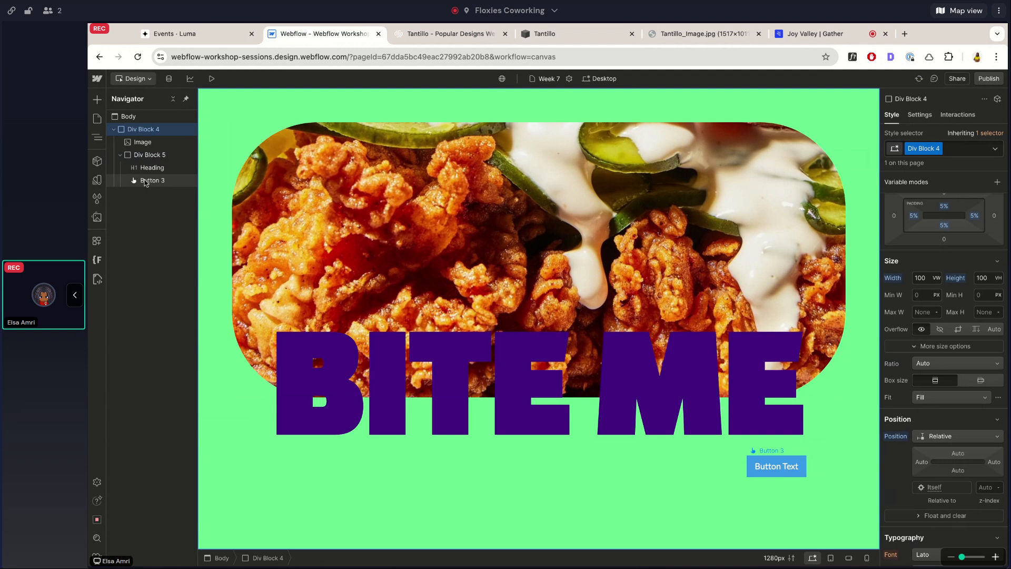
pyautogui.click(136, 129)
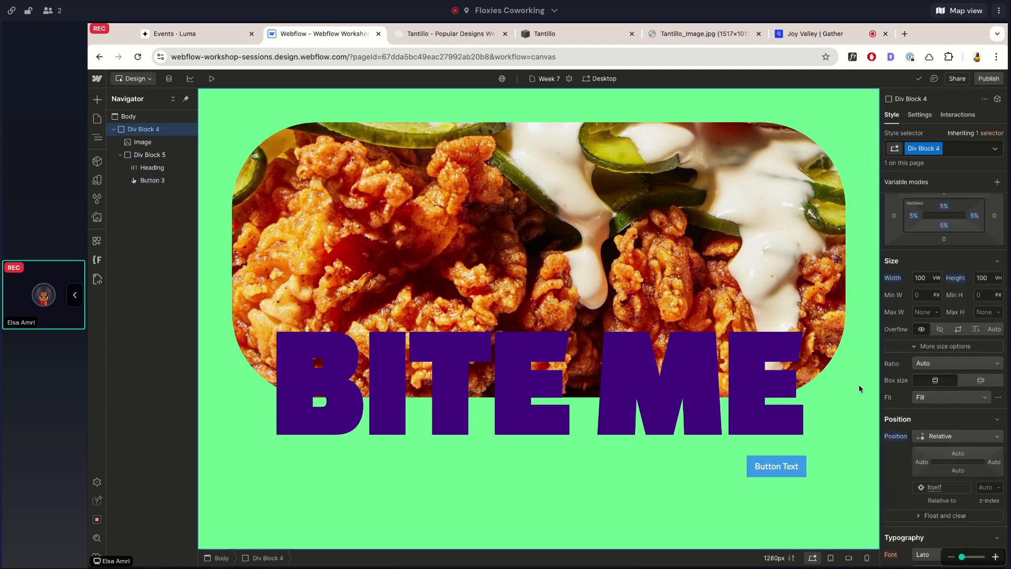
pyautogui.click(452, 36)
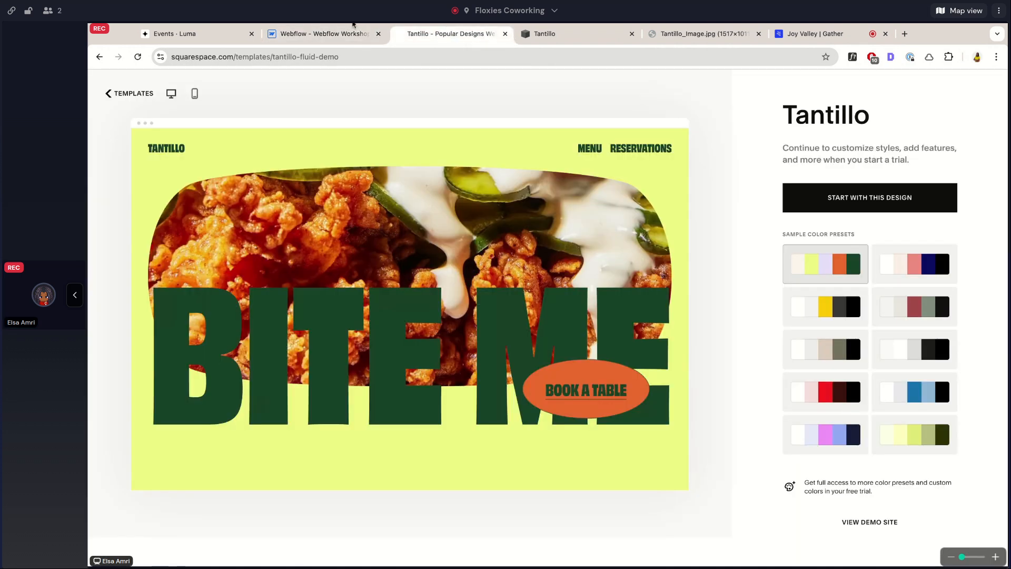
pyautogui.click(326, 36)
pyautogui.click(150, 180)
pyautogui.click(147, 156)
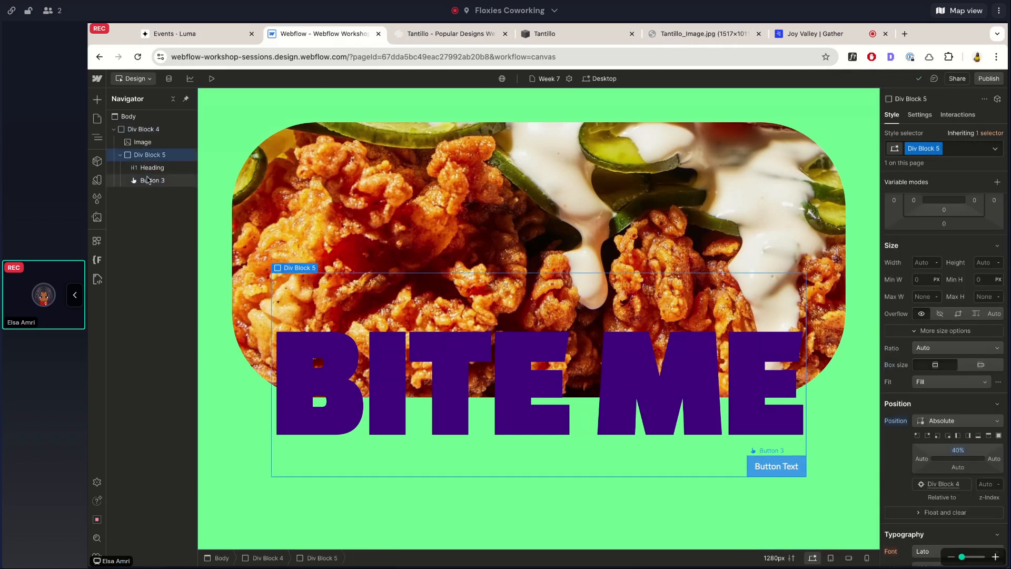
# Set the button's bottom offset to 20% and its right offset to 10%.
pyautogui.click(153, 179)
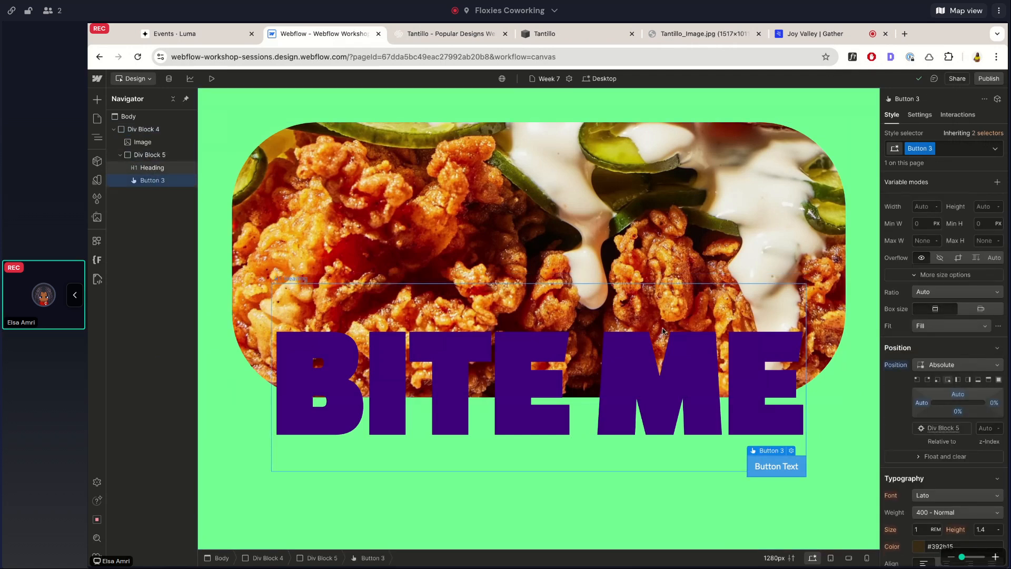
pyautogui.click(958, 412)
pyautogui.write('20')
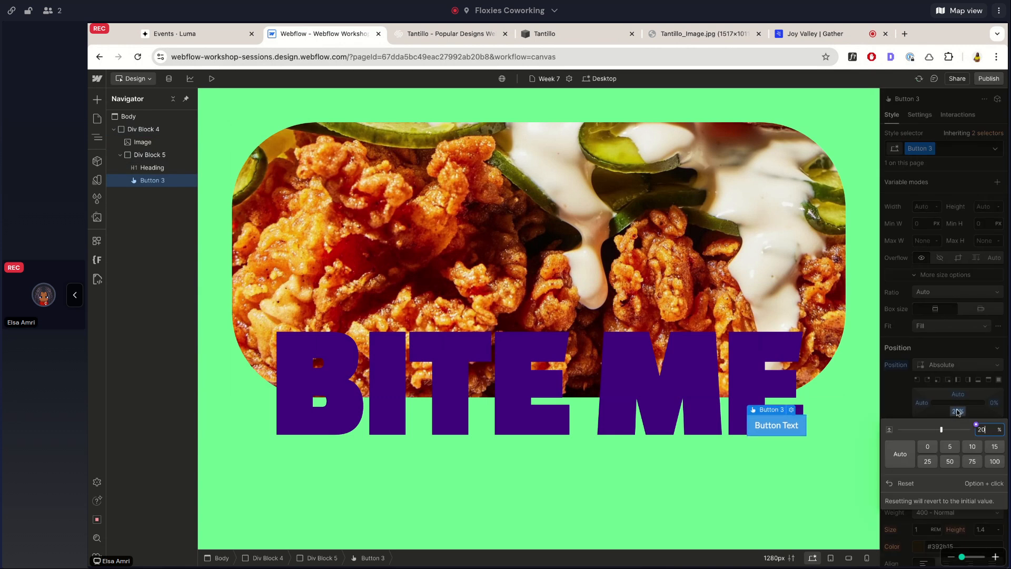
pyautogui.click(973, 388)
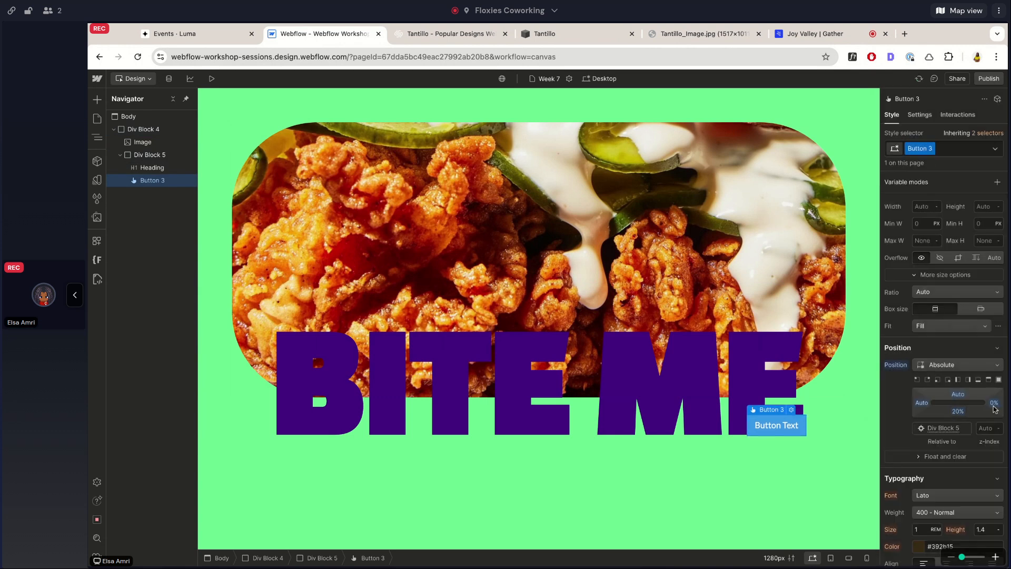
pyautogui.click(994, 405)
pyautogui.write('10')
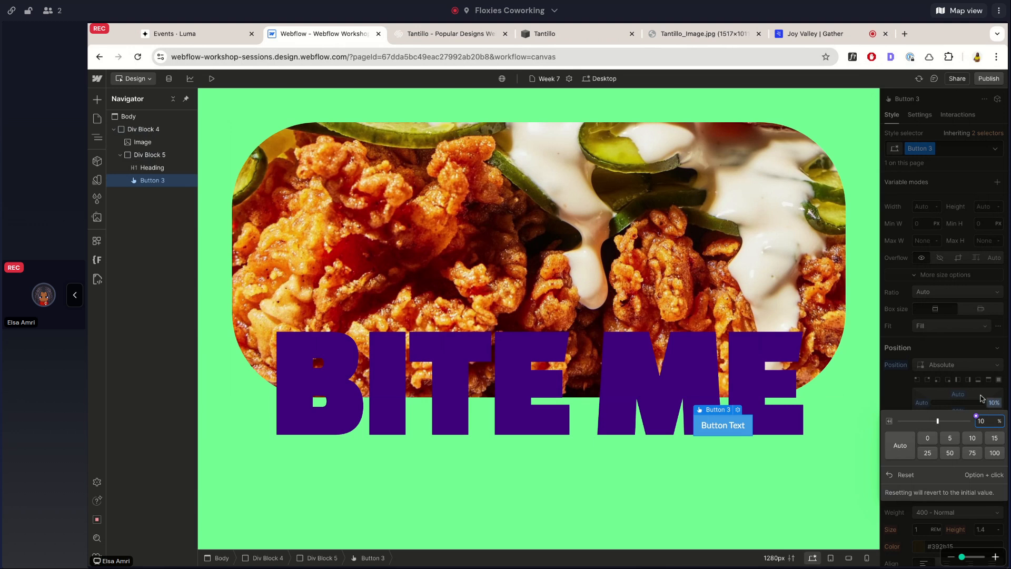
pyautogui.click(979, 395)
# Set the button's padding to 2.3rem on all four sides.
pyautogui.scroll(1, 951, 216)
pyautogui.click(945, 205)
pyautogui.write('2rem')
pyautogui.press('Return')
pyautogui.moveTo(944, 207); pyautogui.dragTo(945, 205)
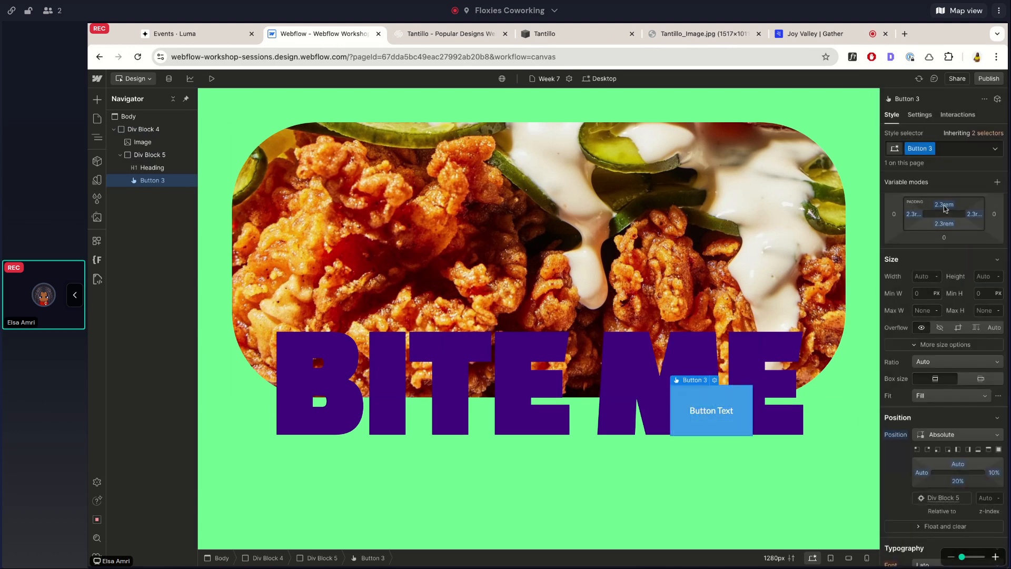
# Round the button's corners with a border radius of 10rem.
pyautogui.scroll(-10, 994, 242)
pyautogui.scroll(1, 994, 240)
pyautogui.click(984, 232)
pyautogui.write('10rem')
pyautogui.press('Return')
pyautogui.scroll(3, 983, 257)
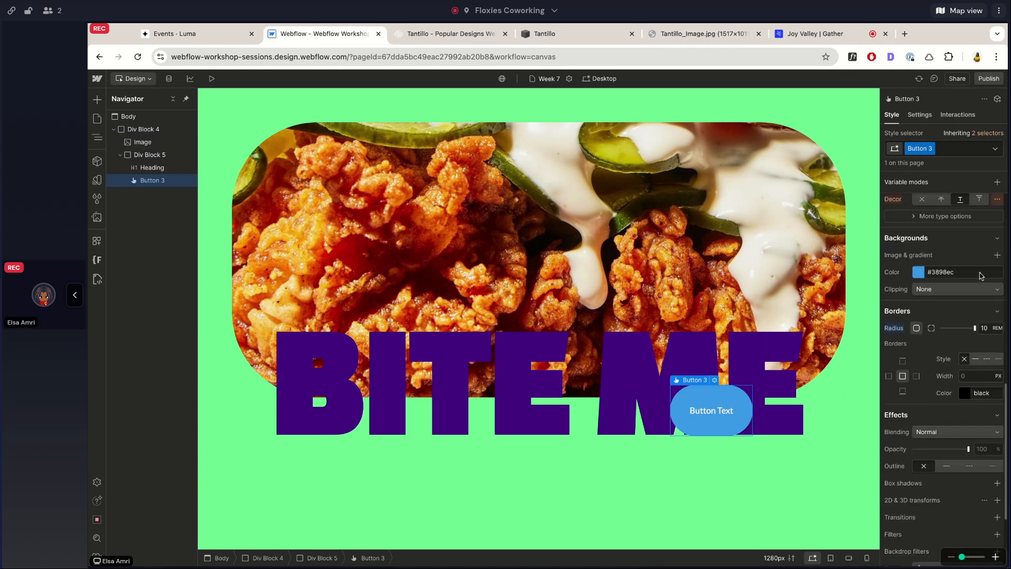
# Give the button the yellow background color and the purple text color.
pyautogui.click(919, 272)
pyautogui.click(908, 411)
pyautogui.scroll(6, 930, 288)
pyautogui.scroll(-2, 929, 287)
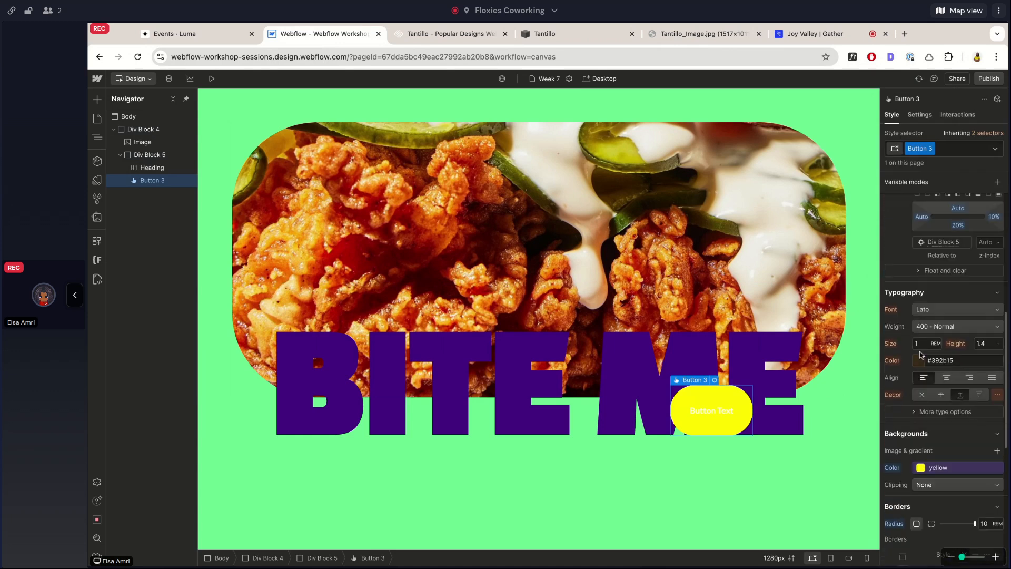
pyautogui.click(920, 361)
pyautogui.click(911, 229)
pyautogui.click(908, 191)
# Set the button text's font weight to 900 - Black, using the Tantillo template as reference.
pyautogui.click(940, 374)
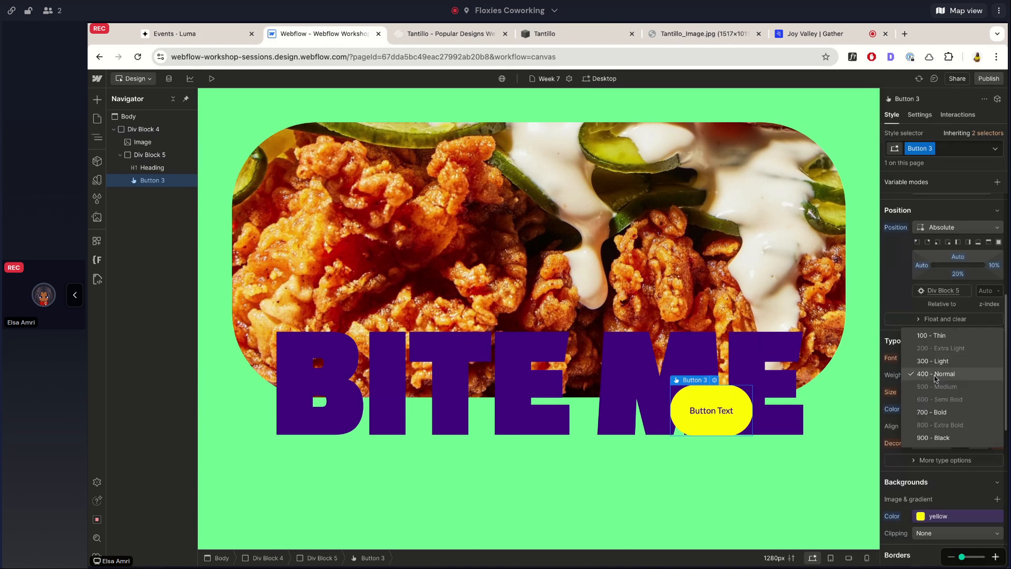
pyautogui.click(937, 420)
pyautogui.click(419, 33)
pyautogui.click(322, 33)
pyautogui.click(956, 375)
pyautogui.click(960, 402)
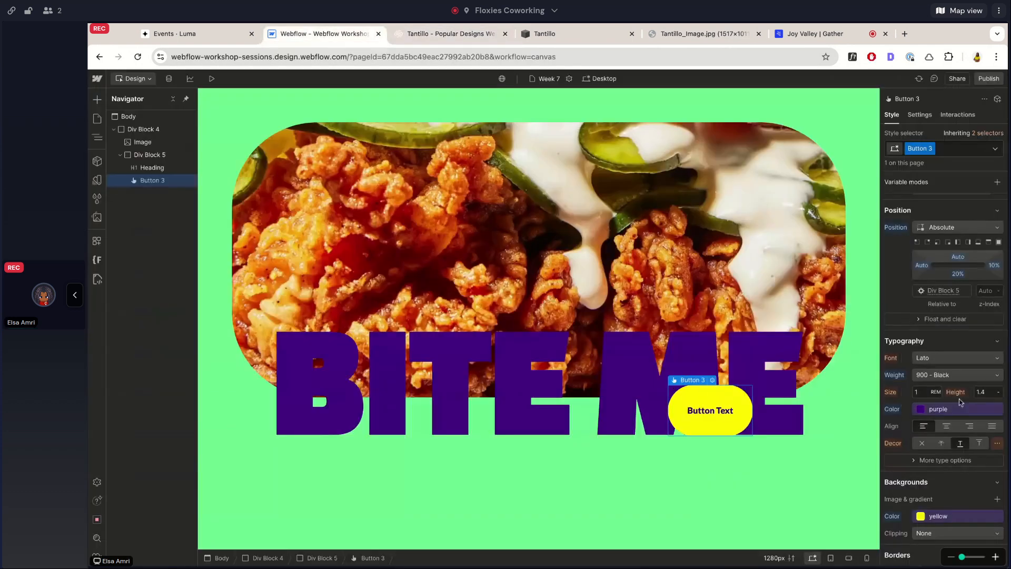
# Change the button's label to "BOOK A TABLE".
pyautogui.doubleClick(708, 410)
pyautogui.write('BOOK A ')
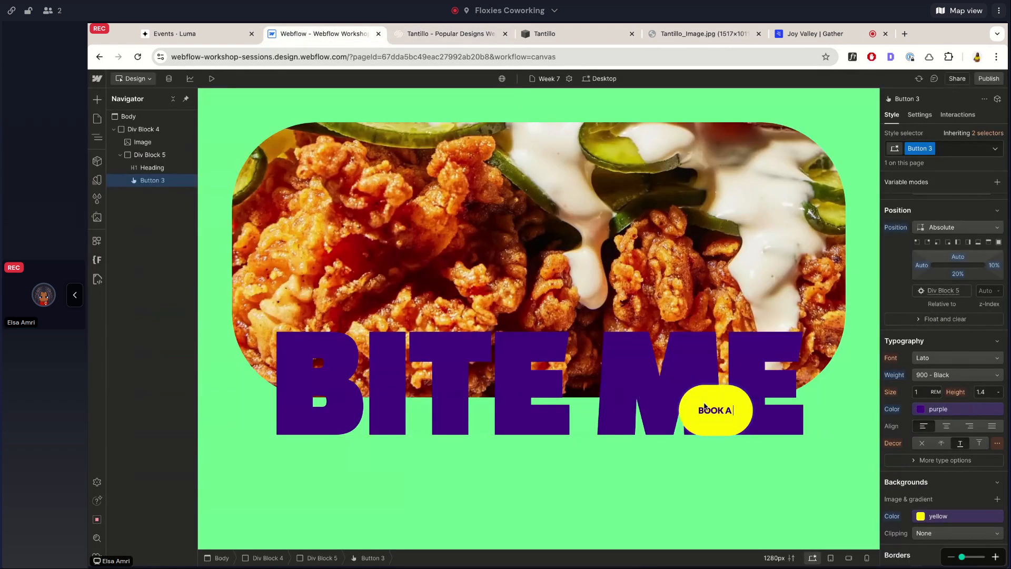
pyautogui.write('TABLE')
pyautogui.press('Escape')
# Try reducing the button's top and bottom padding to 1.5rem.
pyautogui.scroll(5, 946, 279)
pyautogui.click(945, 275)
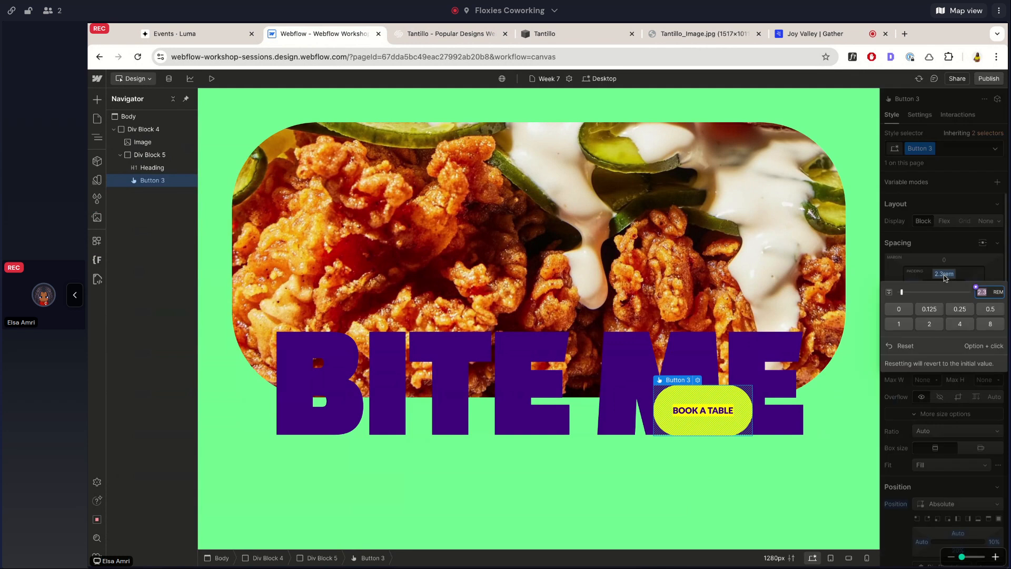
pyautogui.write('1.5')
pyautogui.press('Return')
pyautogui.click(946, 293)
pyautogui.write('1.5')
pyautogui.press('Return')
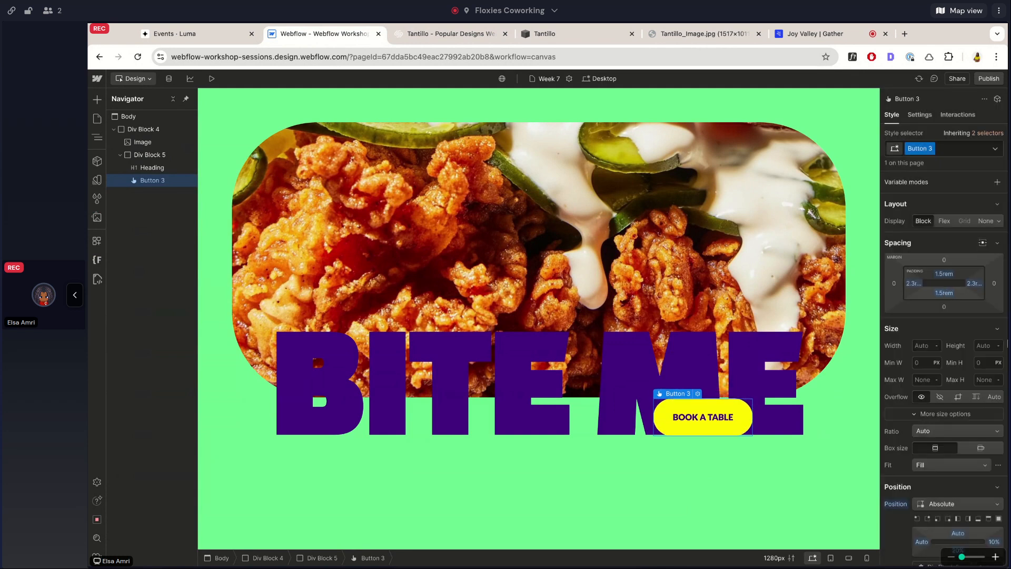
# Move the button by setting its bottom offset to 30% and its right offset to 6%.
pyautogui.scroll(-1, 954, 474)
pyautogui.click(954, 480)
pyautogui.write('30')
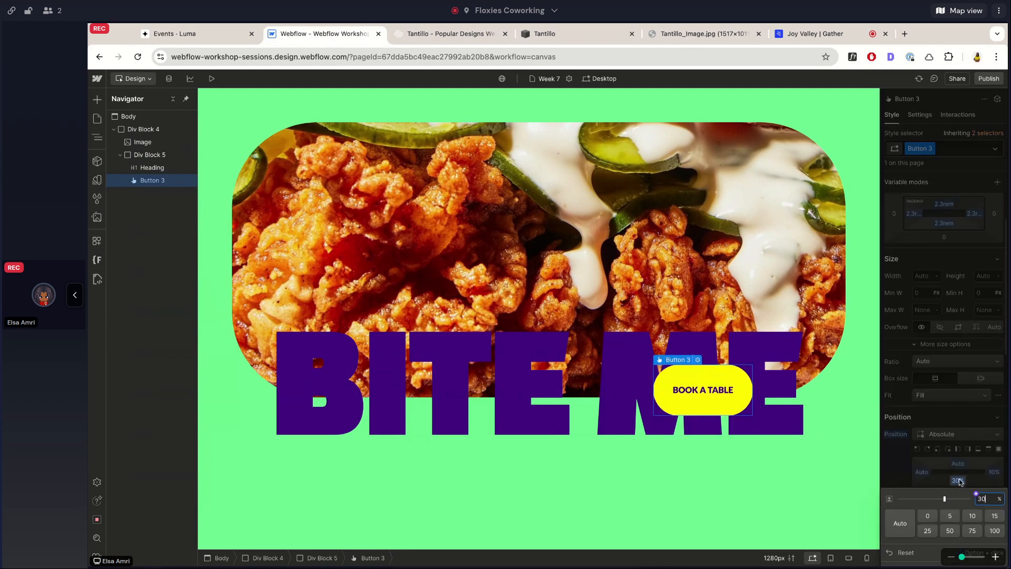
pyautogui.press('Return')
pyautogui.click(995, 472)
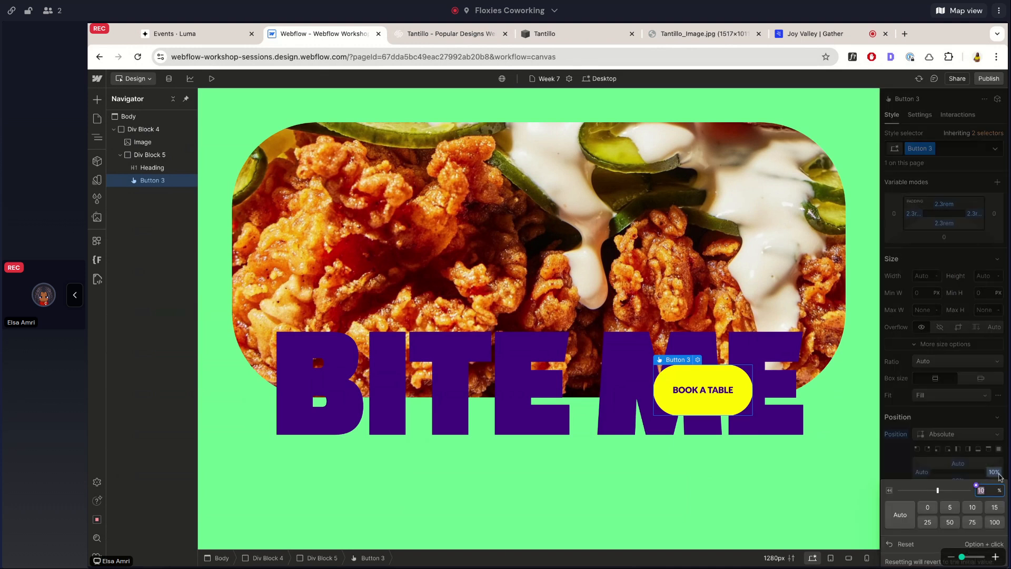
pyautogui.write('7')
pyautogui.press('BackSpace')
pyautogui.write('6')
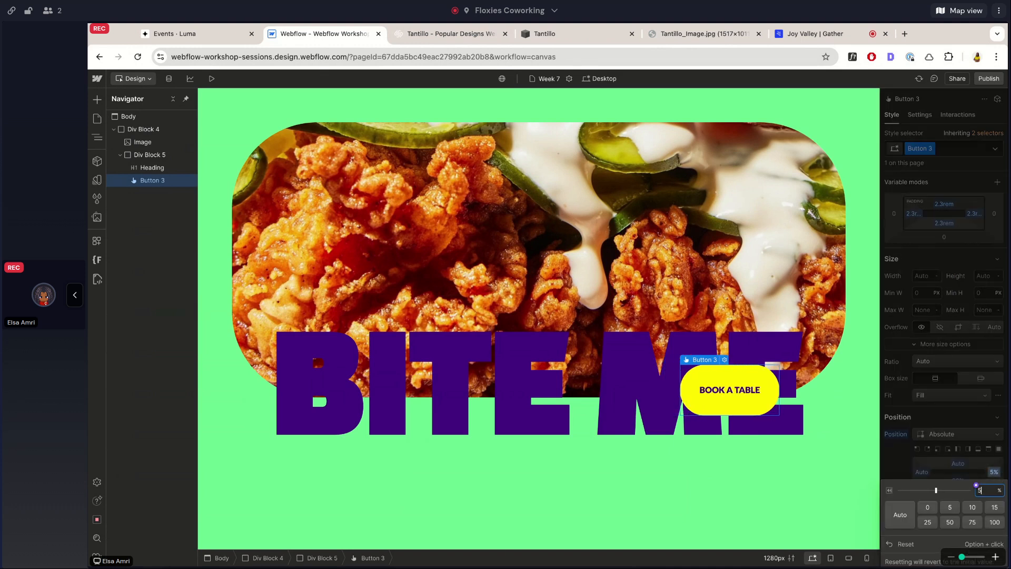
# Check the Tantillo template's heading proportions and enlarge the BITE ME heading's font size to 25vw.
pyautogui.click(416, 35)
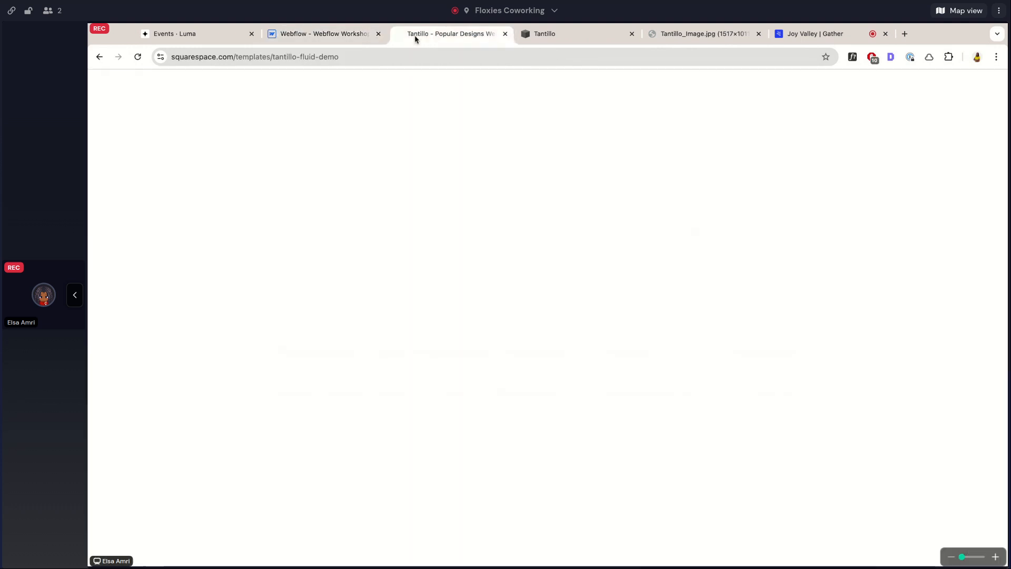
pyautogui.click(343, 36)
pyautogui.click(537, 385)
pyautogui.click(922, 525)
pyautogui.press('Up')
pyautogui.press('Up')
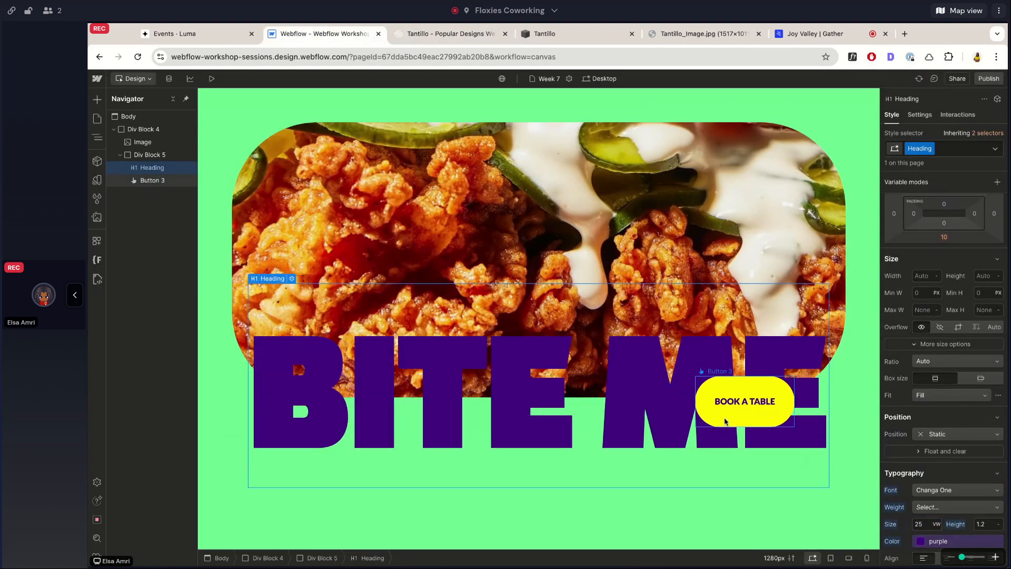
# Increase the BOOK A TABLE button's font size to 1.5rem.
pyautogui.click(727, 423)
pyautogui.scroll(-1, 953, 377)
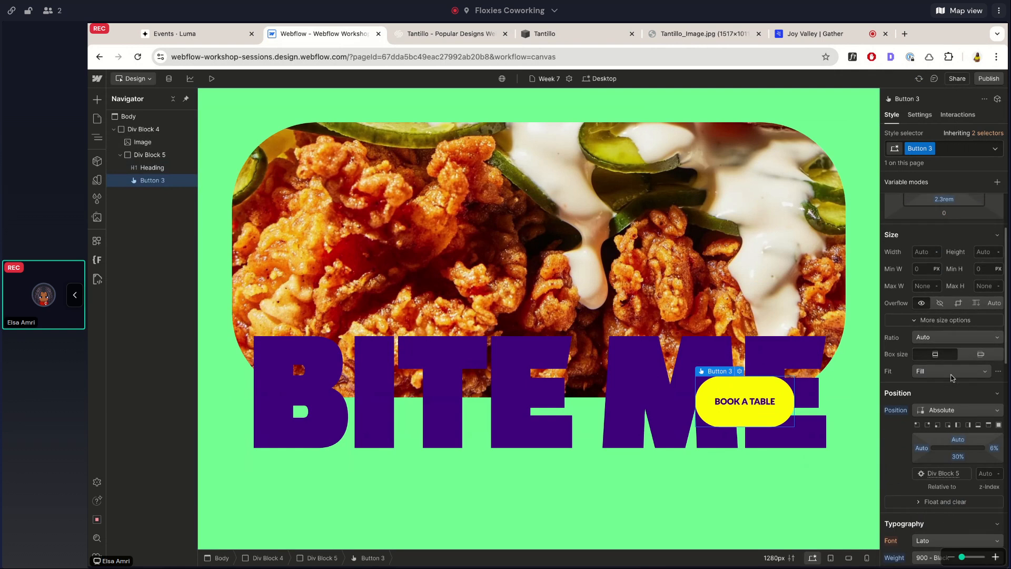
pyautogui.scroll(-3, 952, 377)
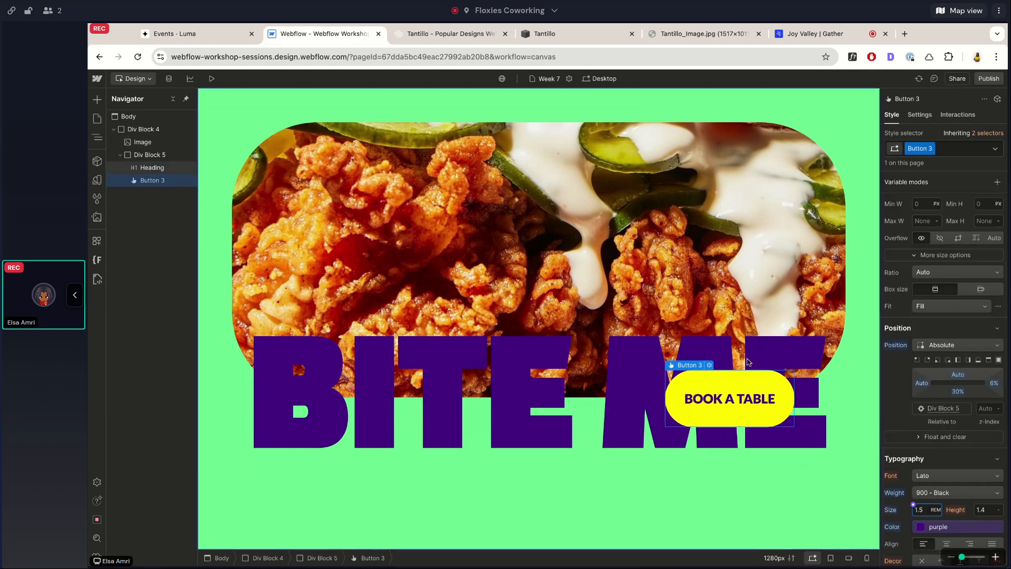
# Preview the page, resize the canvas to check how the hero layers respond, and return to designing.
pyautogui.click(210, 80)
pyautogui.moveTo(1005, 316); pyautogui.dragTo(975, 322)
pyautogui.click(195, 78)
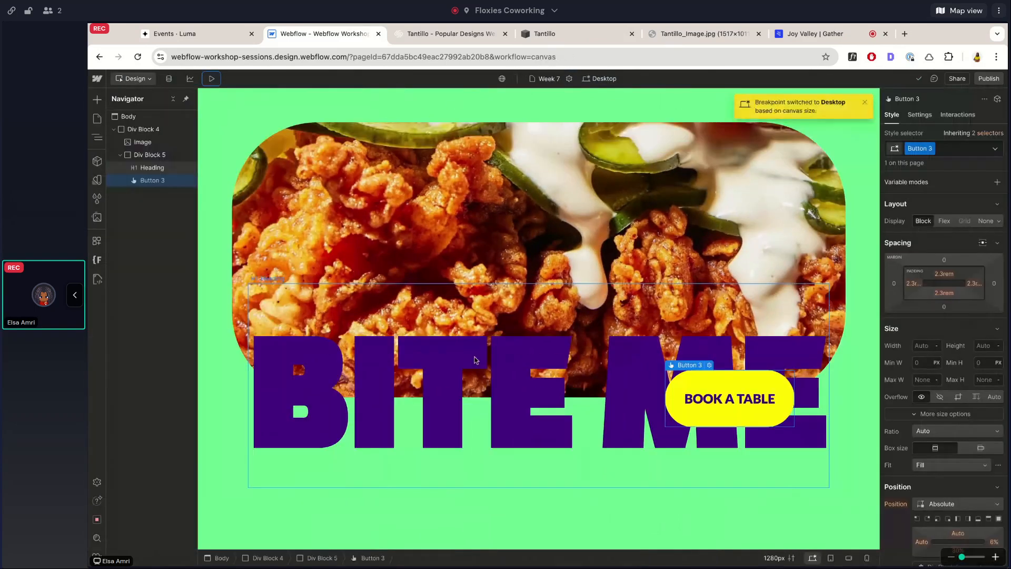
# Switch the BITE ME heading's font size to rem units and set it to 22rem.
pyautogui.click(475, 360)
pyautogui.scroll(-5, 942, 316)
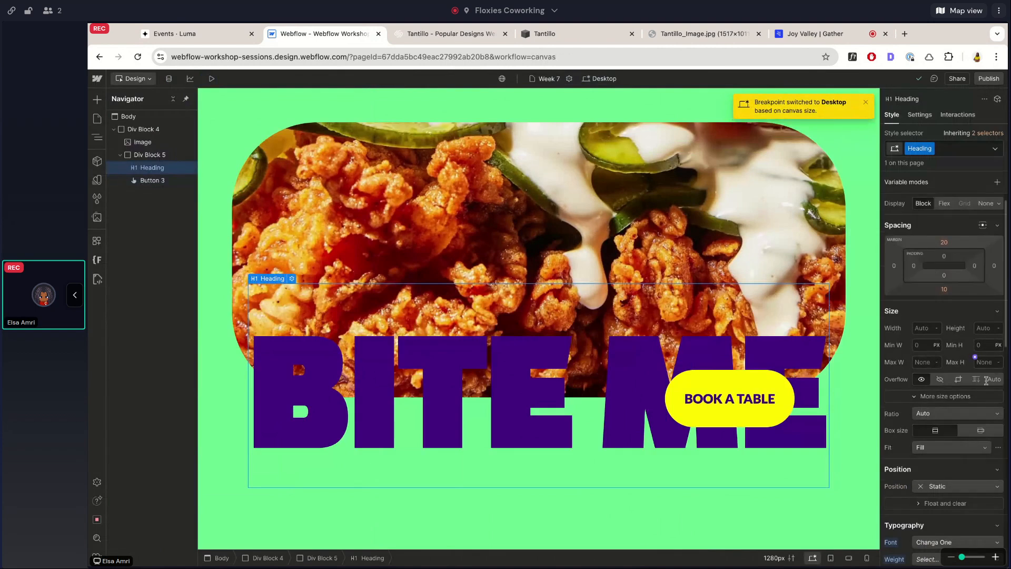
pyautogui.click(925, 328)
pyautogui.write('25')
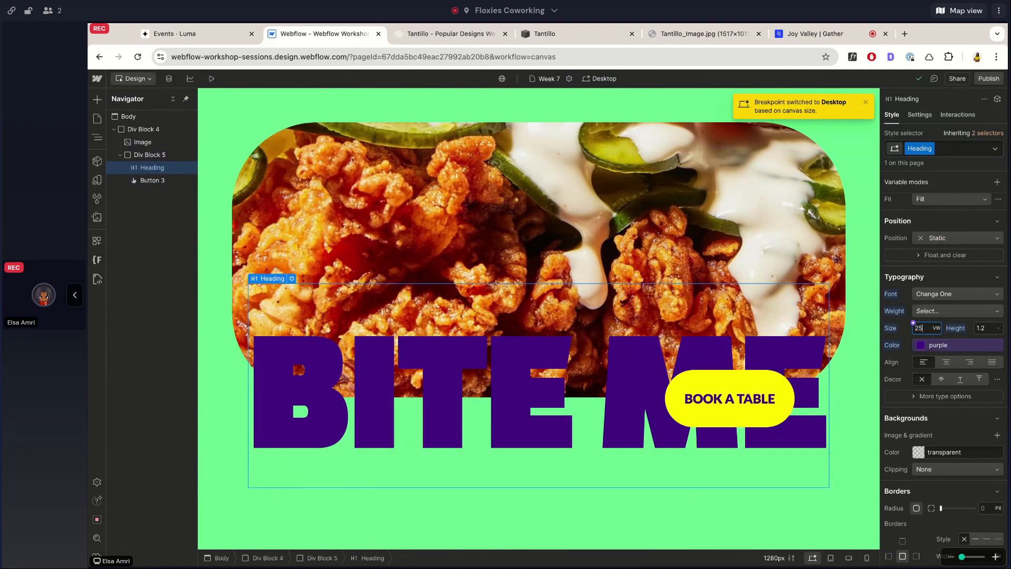
pyautogui.write('rem')
pyautogui.press('Return')
pyautogui.press('Down')
pyautogui.press('Down')
pyautogui.press('Down')
pyautogui.press('Down')
pyautogui.press('Down')
pyautogui.press('Up')
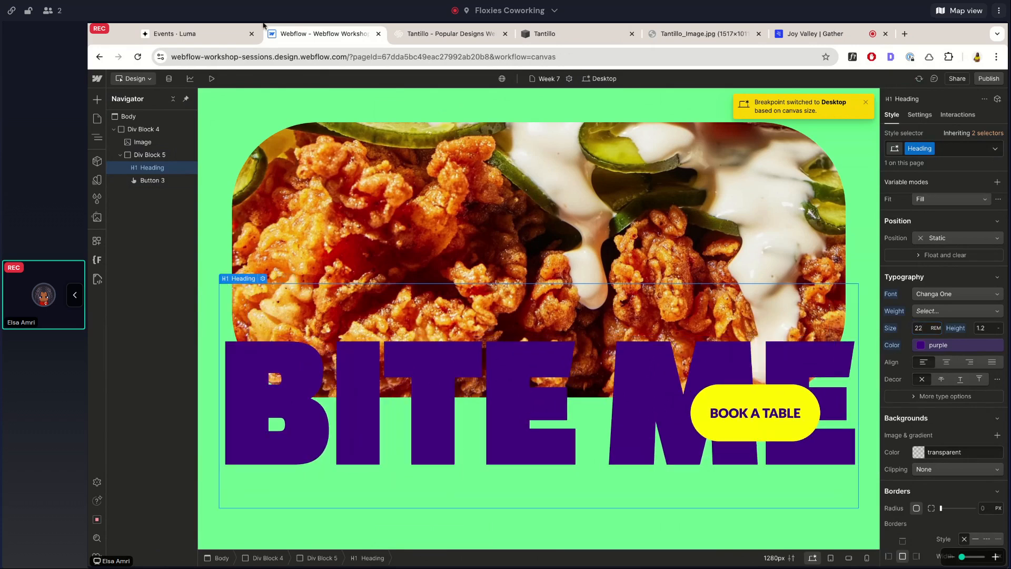
# Preview the page at a narrower and a full canvas width to check the rem-sized heading's responsiveness, and return to designing.
pyautogui.click(211, 80)
pyautogui.moveTo(757, 311); pyautogui.dragTo(838, 316)
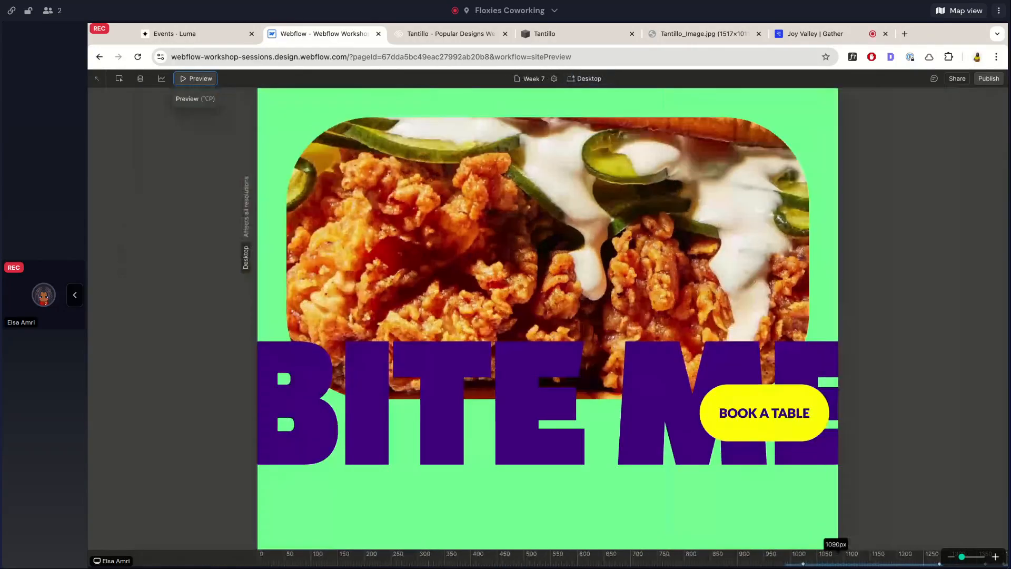
pyautogui.moveTo(838, 317); pyautogui.dragTo(1006, 316)
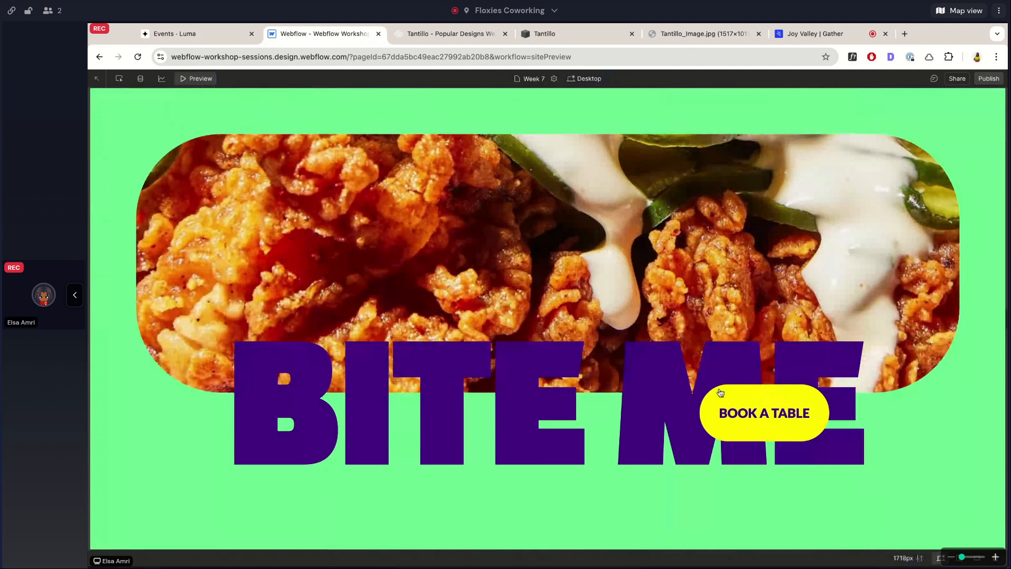
pyautogui.click(119, 79)
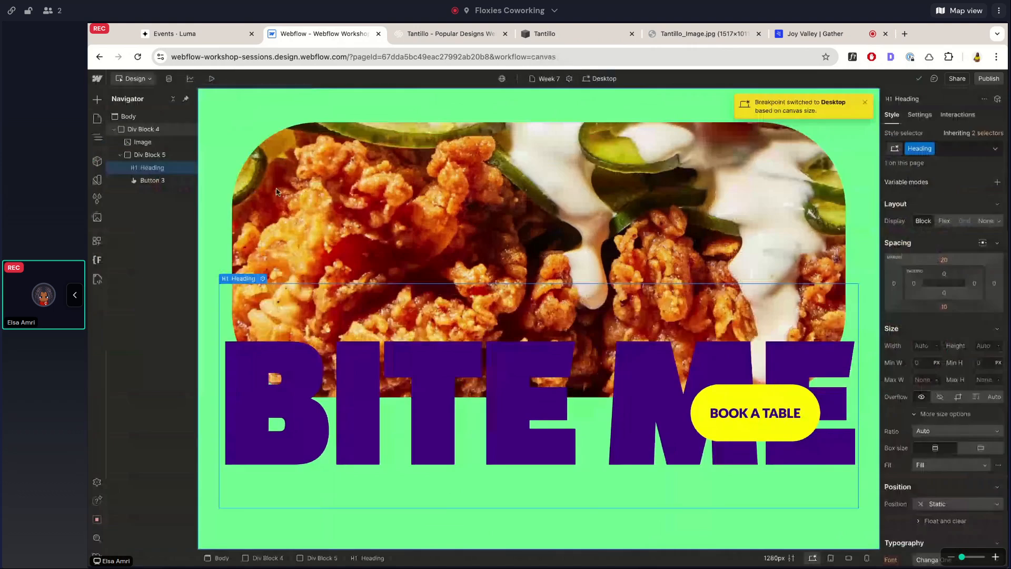
# Review the styles of the hero image, Div Block 4, the Body and the BITE ME heading in turn.
pyautogui.press('p')
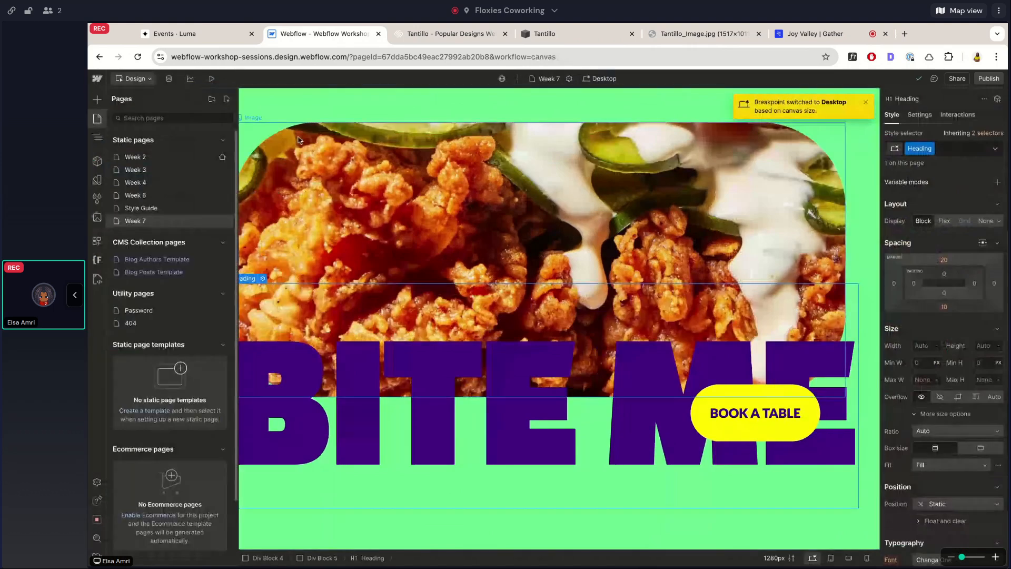
pyautogui.click(298, 140)
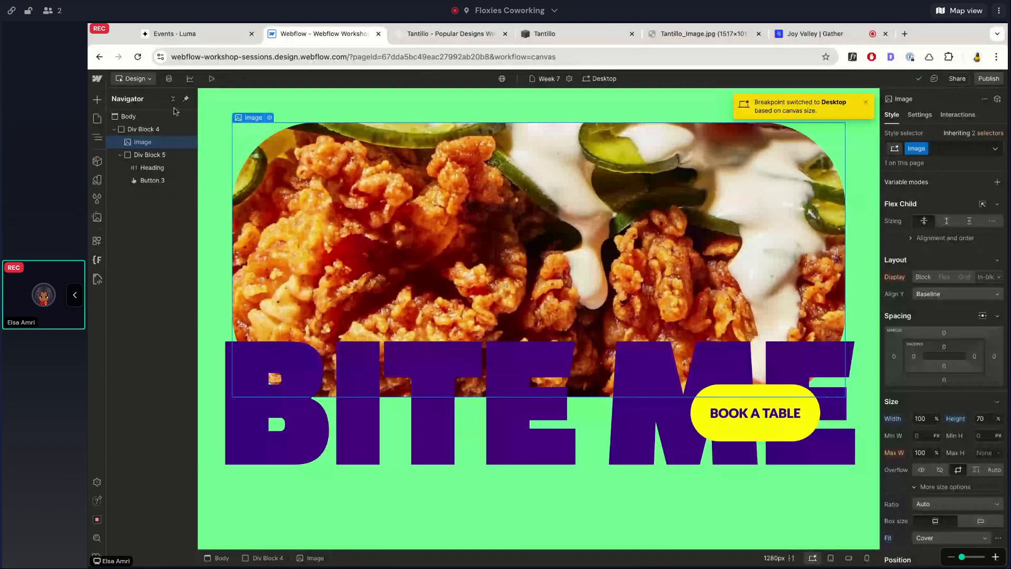
pyautogui.click(130, 127)
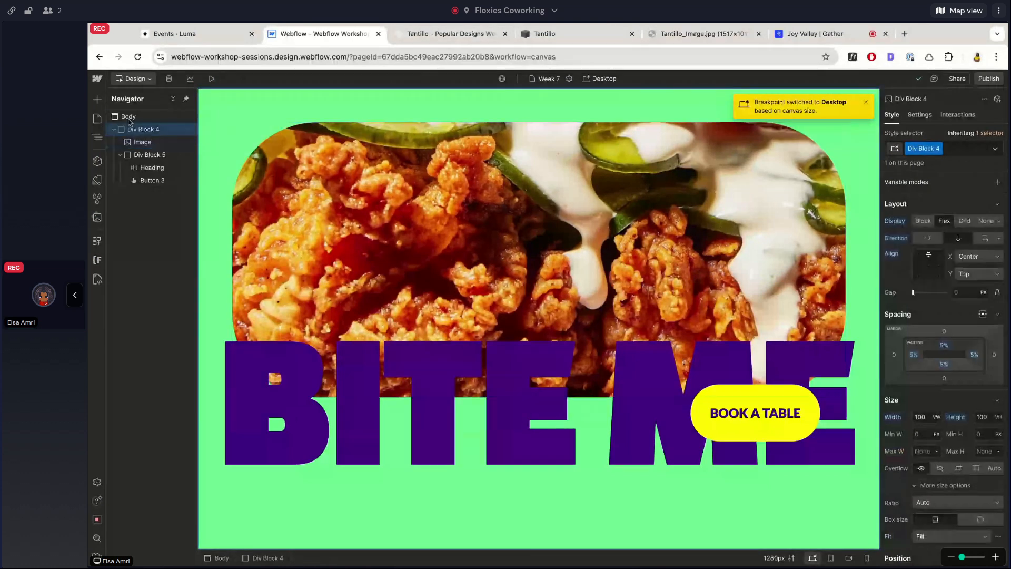
pyautogui.click(129, 116)
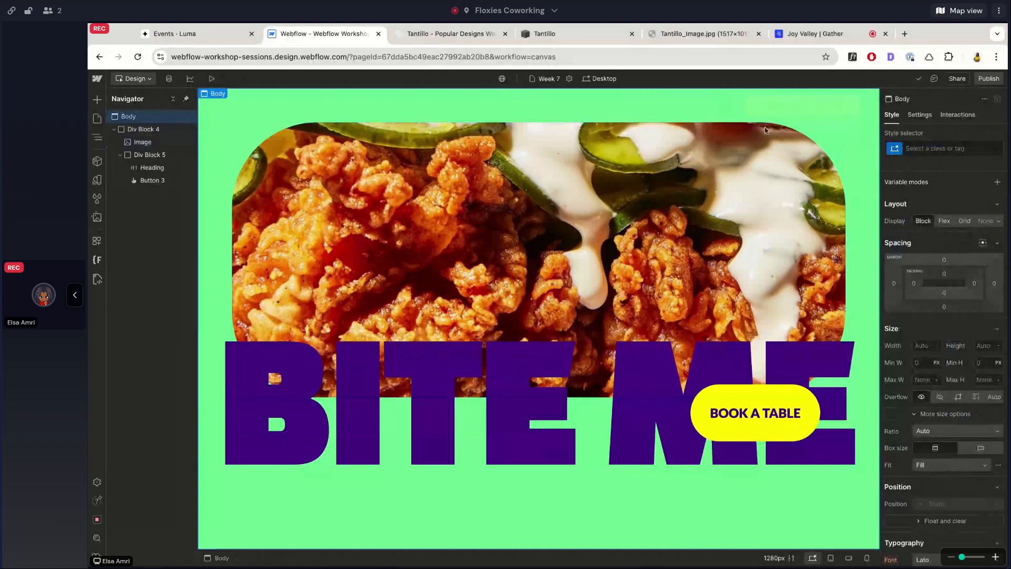
pyautogui.click(314, 374)
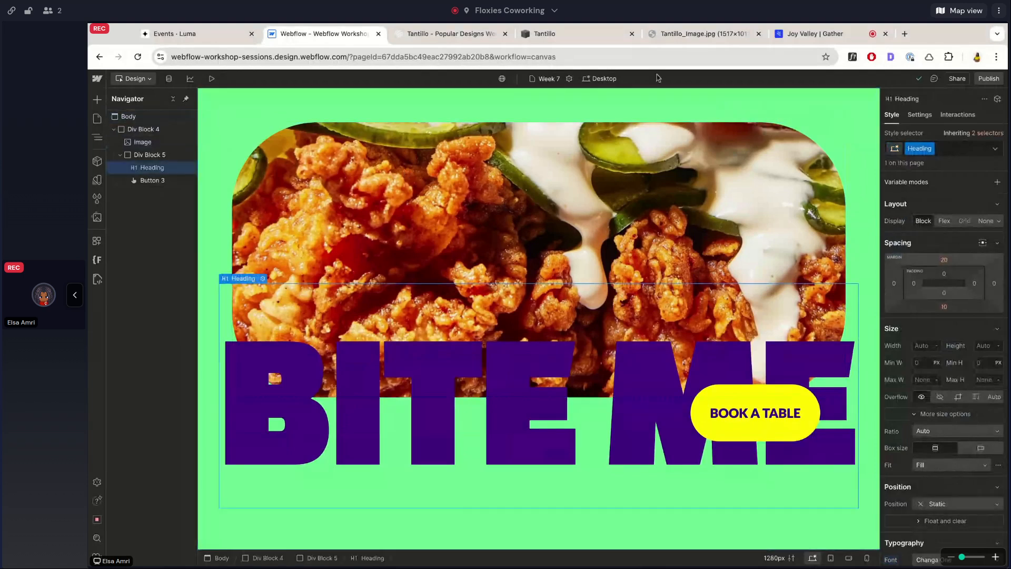
# Close the Tantillo_Image.jpg browser page and look through the BITE ME heading's style settings.
pyautogui.click(758, 34)
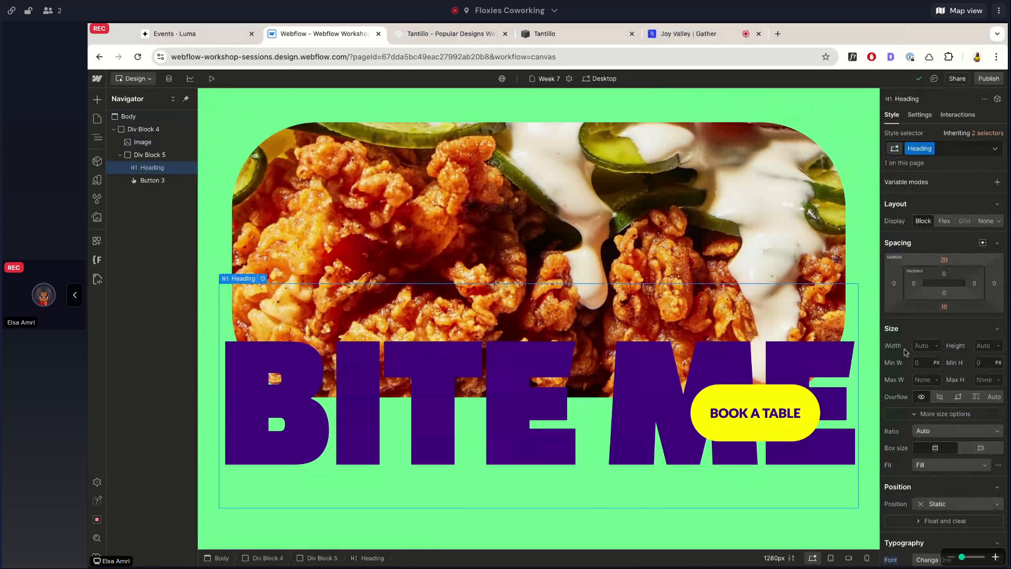
pyautogui.scroll(-3, 905, 351)
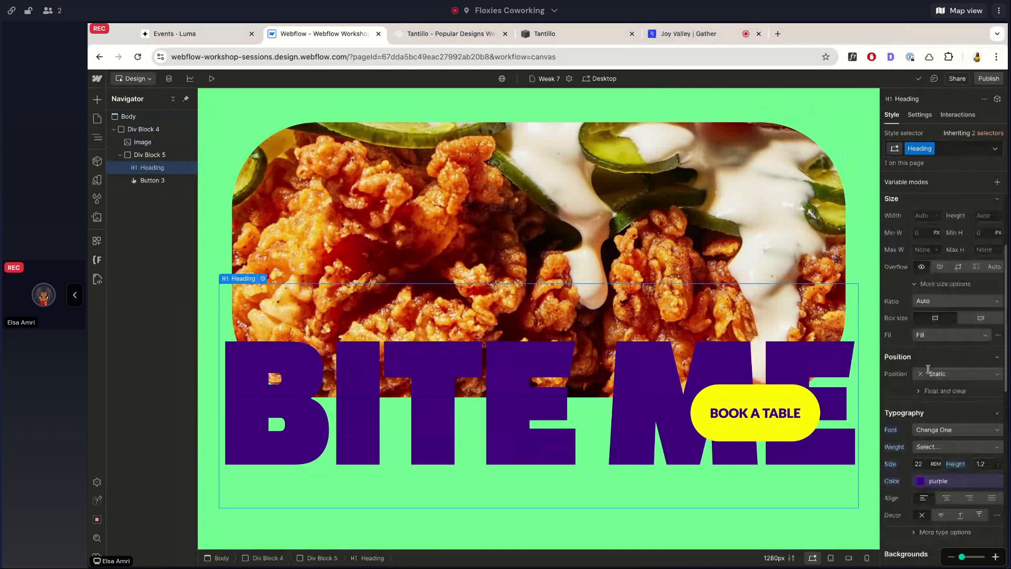
pyautogui.scroll(2, 905, 352)
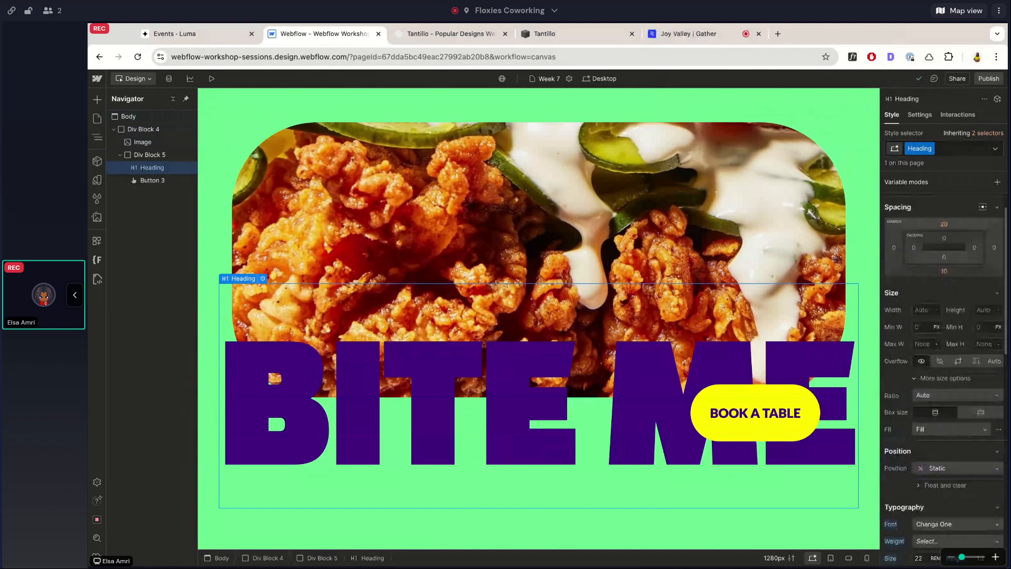
pyautogui.scroll(1, 905, 352)
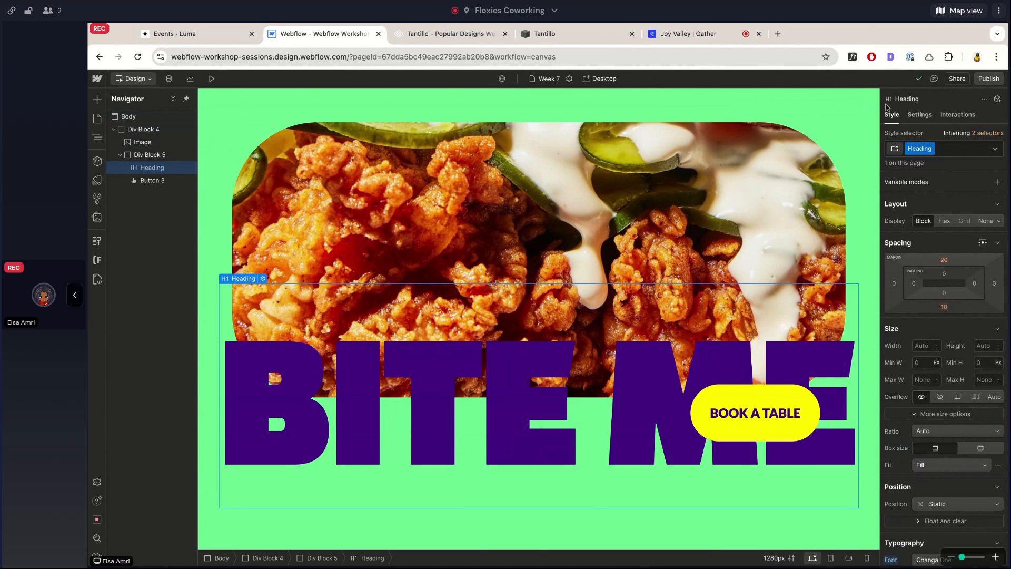
# Browse Squarespace's Popular Designs template gallery for more layered layouts to practise, and return to the Webflow page's heading settings.
pyautogui.click(455, 34)
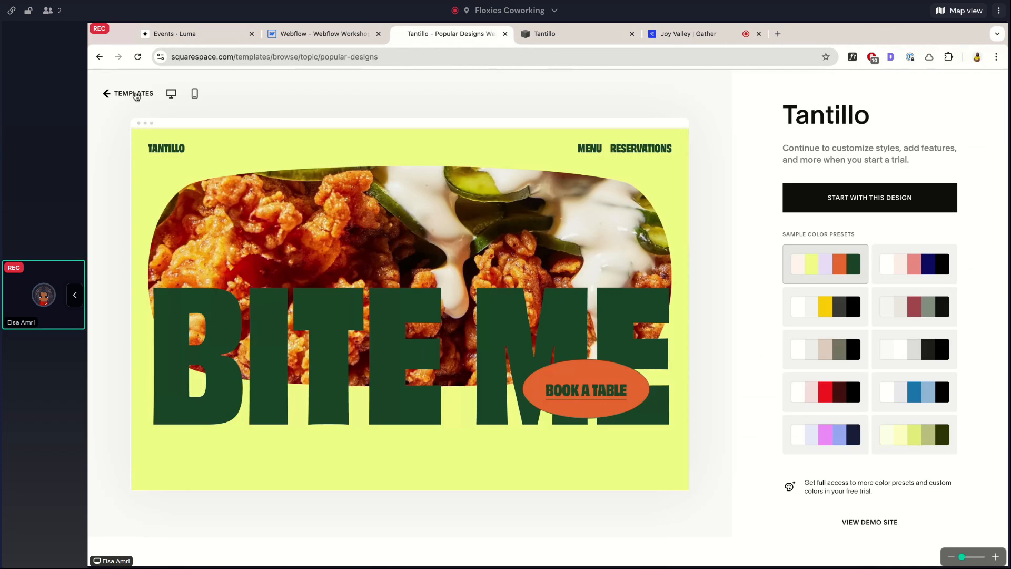
pyautogui.click(136, 95)
pyautogui.scroll(10, 490, 282)
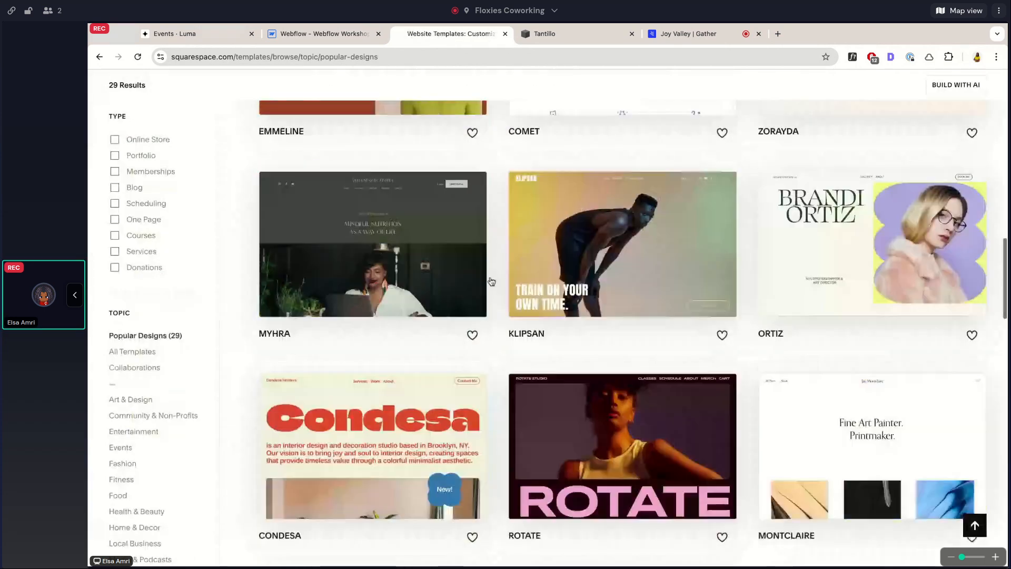
pyautogui.scroll(5, 491, 282)
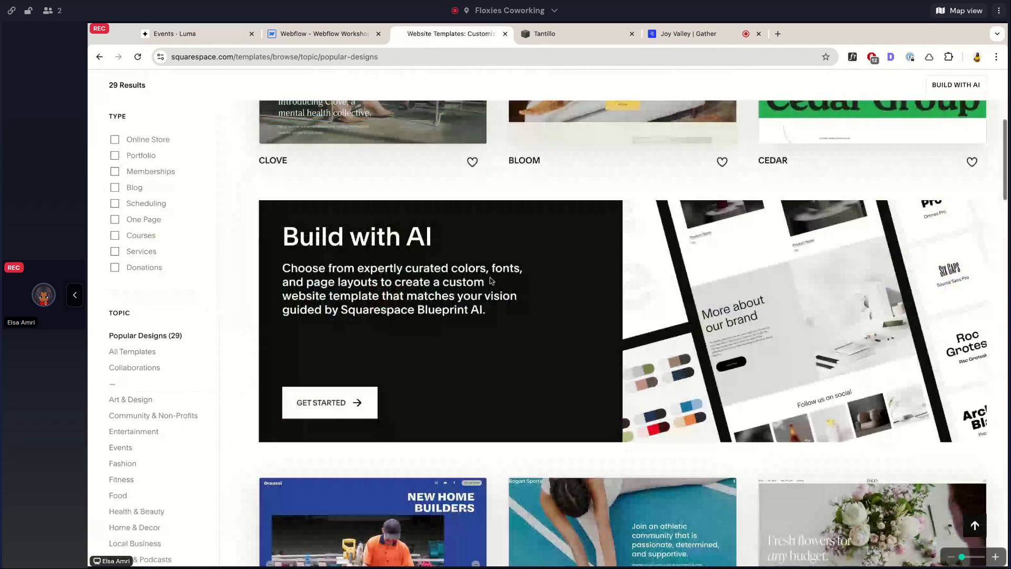
pyautogui.scroll(5, 491, 281)
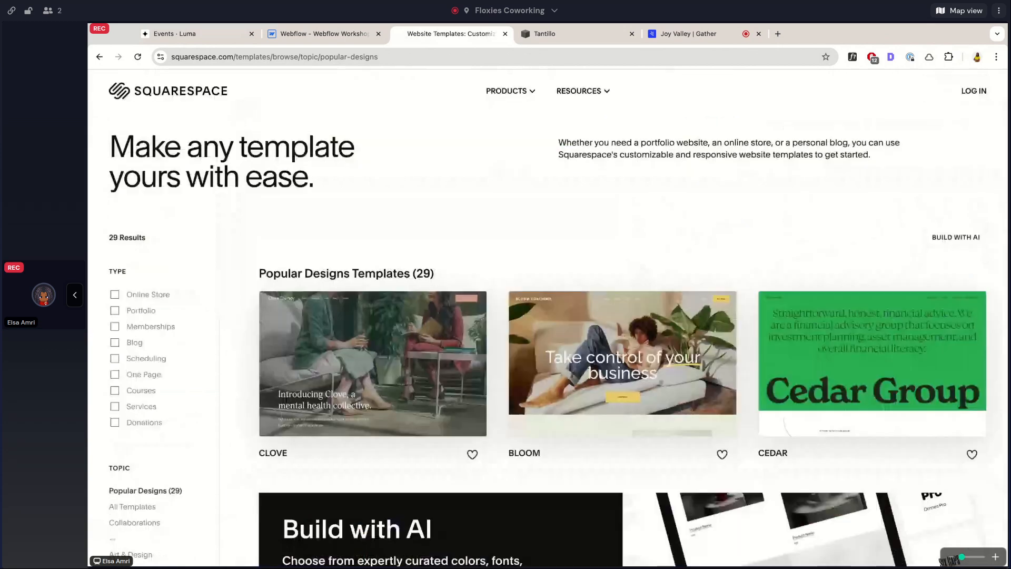
pyautogui.scroll(-15, 624, 334)
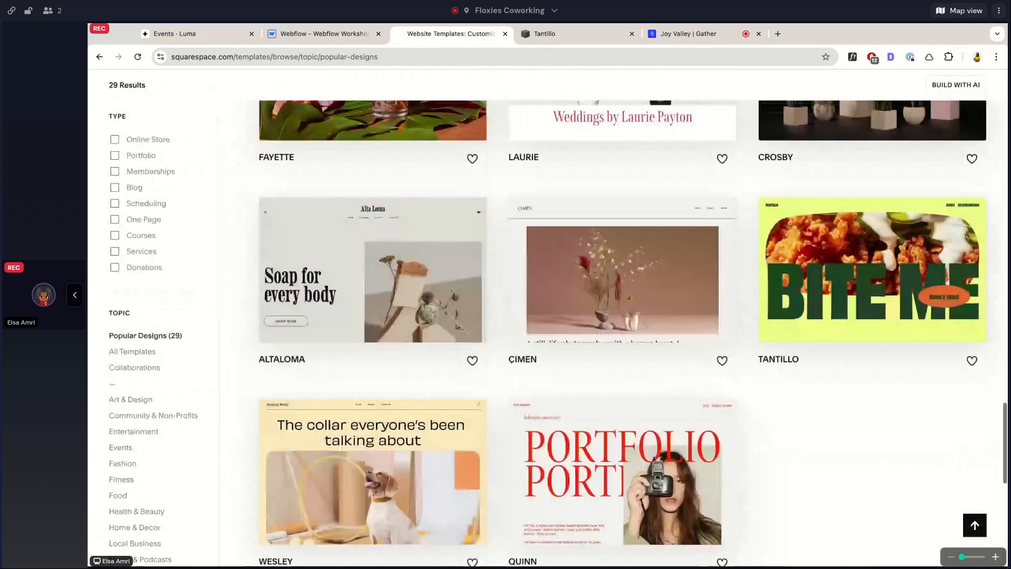
pyautogui.scroll(3, 623, 333)
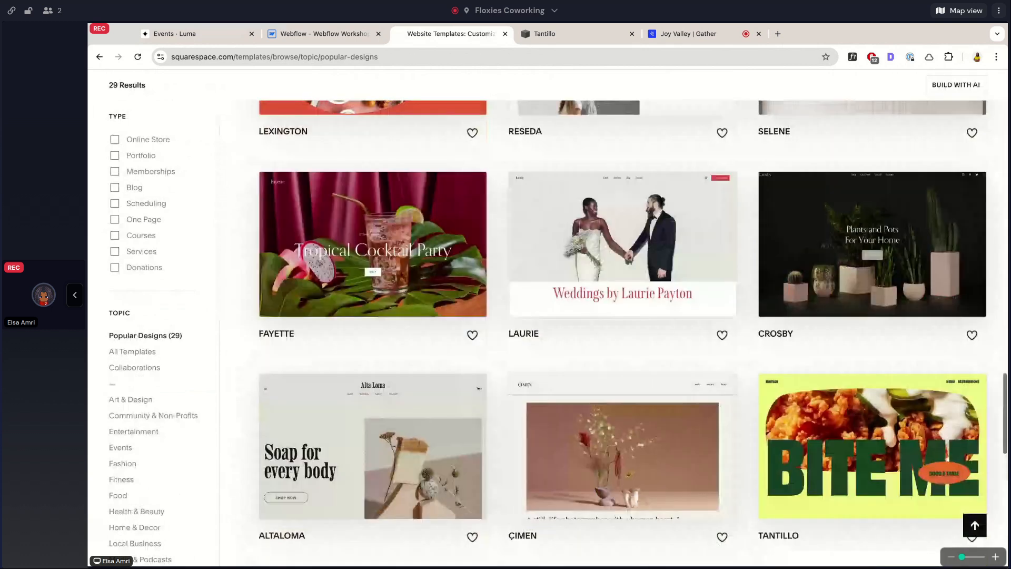
pyautogui.scroll(7, 623, 334)
pyautogui.scroll(-2, 623, 333)
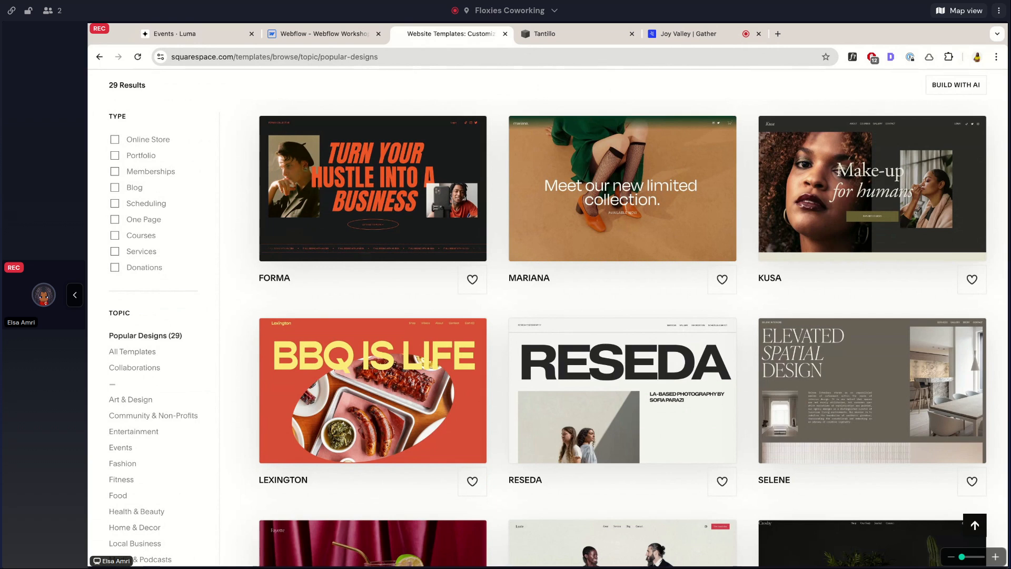
pyautogui.click(337, 35)
pyautogui.click(450, 34)
pyautogui.scroll(8, 501, 245)
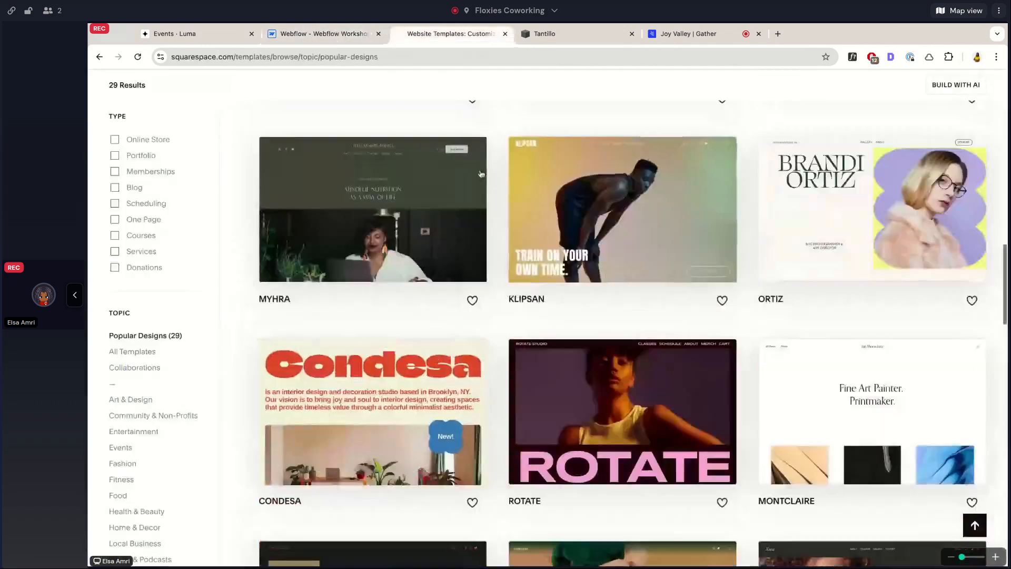
pyautogui.scroll(6, 500, 245)
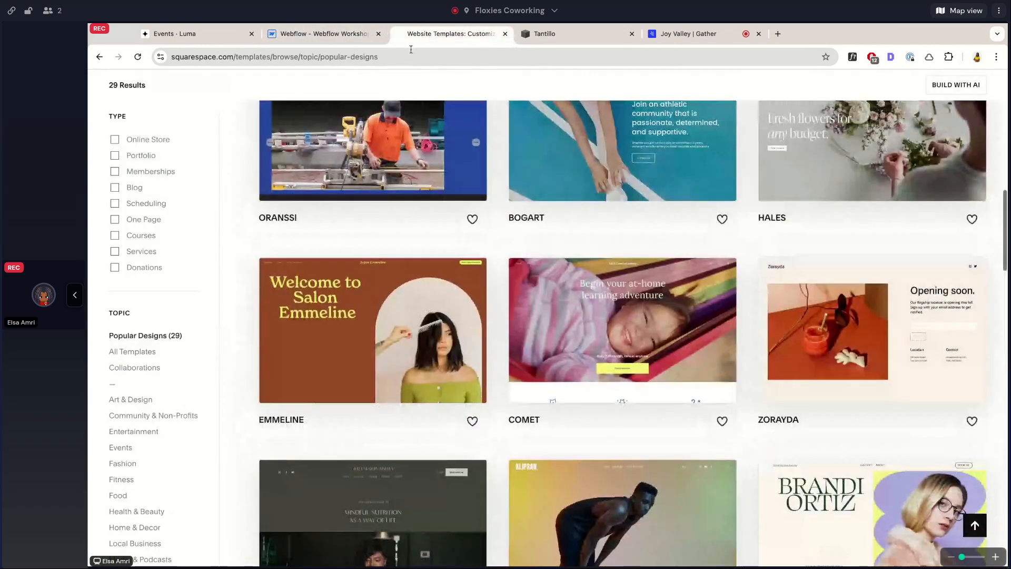
pyautogui.click(359, 35)
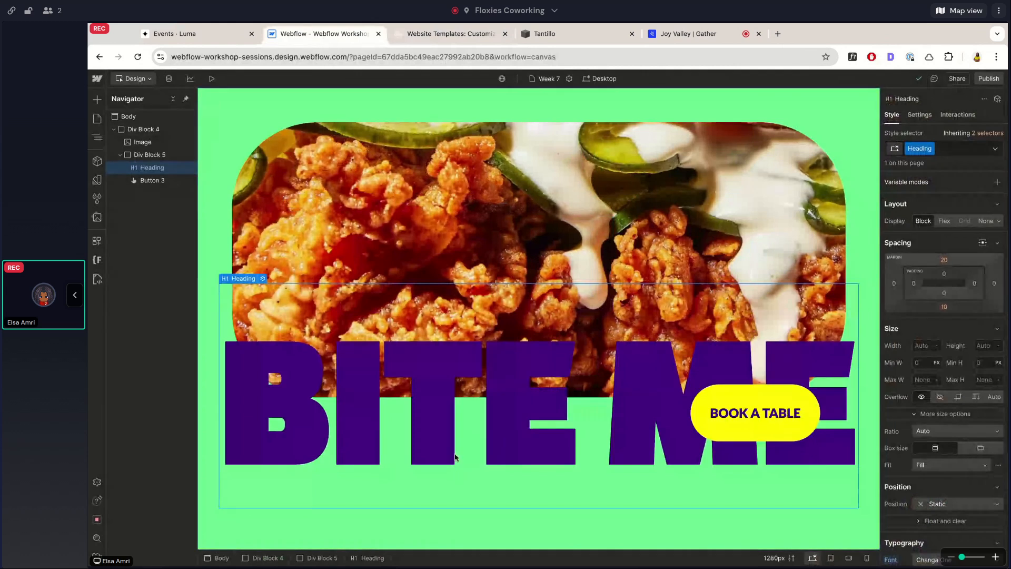
pyautogui.scroll(-3, 943, 305)
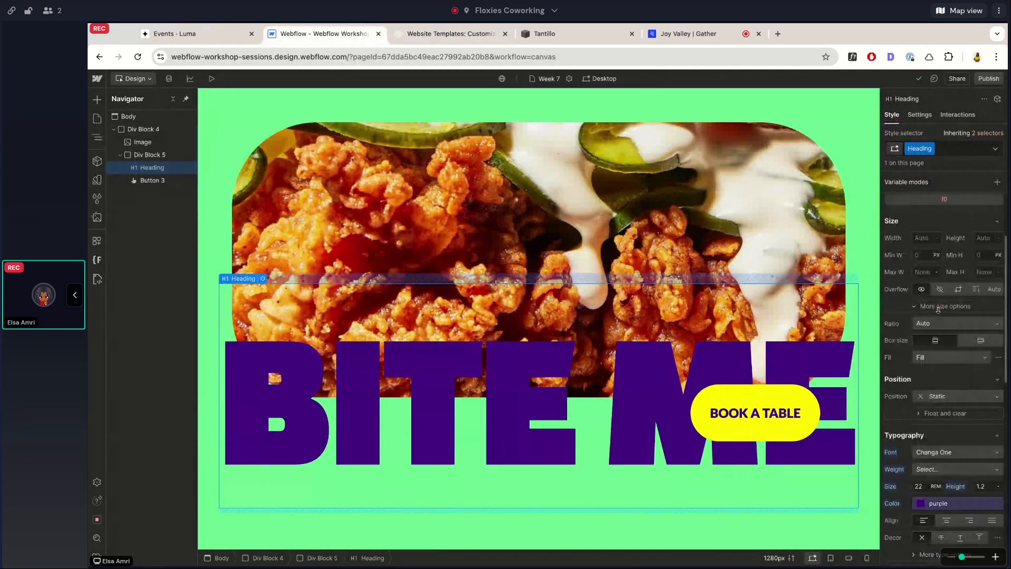
# Switch to the Gather meeting and stop sharing the screen.
pyautogui.click(719, 33)
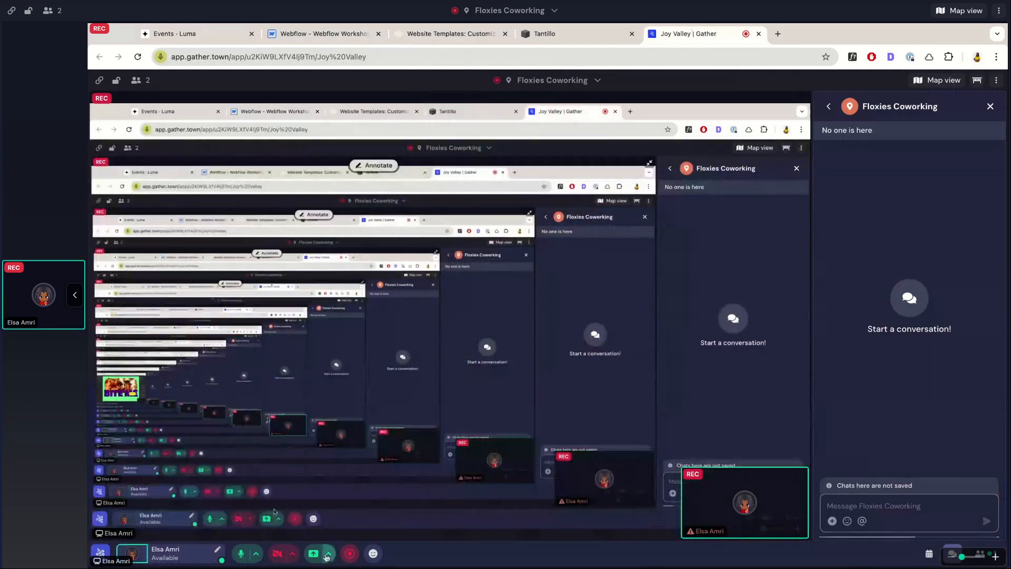
pyautogui.click(313, 557)
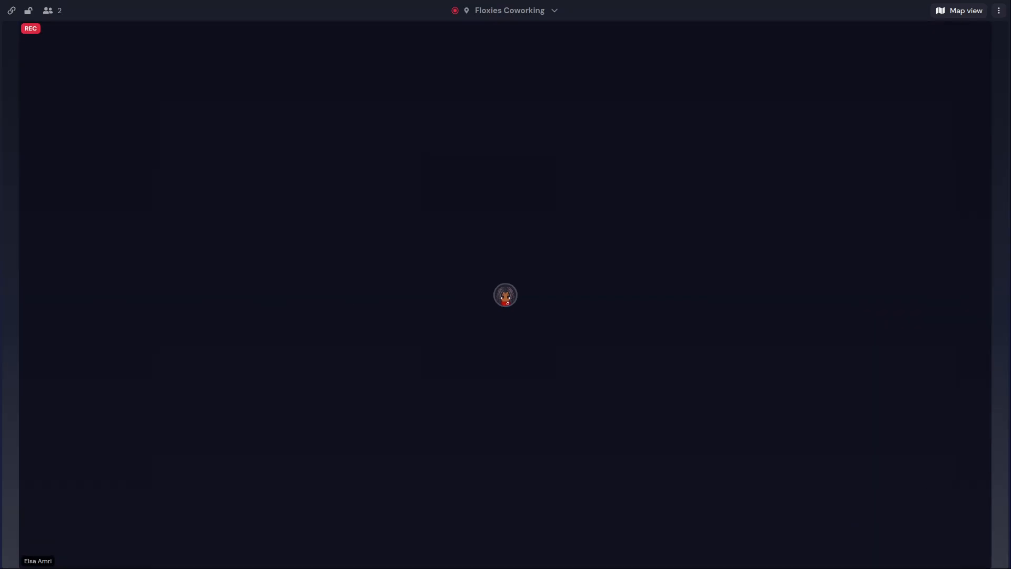